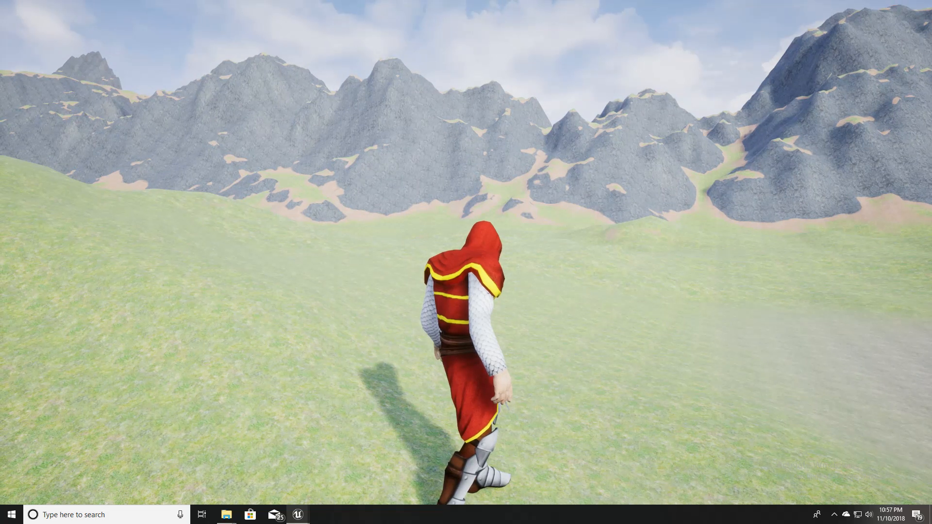
- Move the character over the grass landscape to examine its texture tiling, and end the play session
key(a)
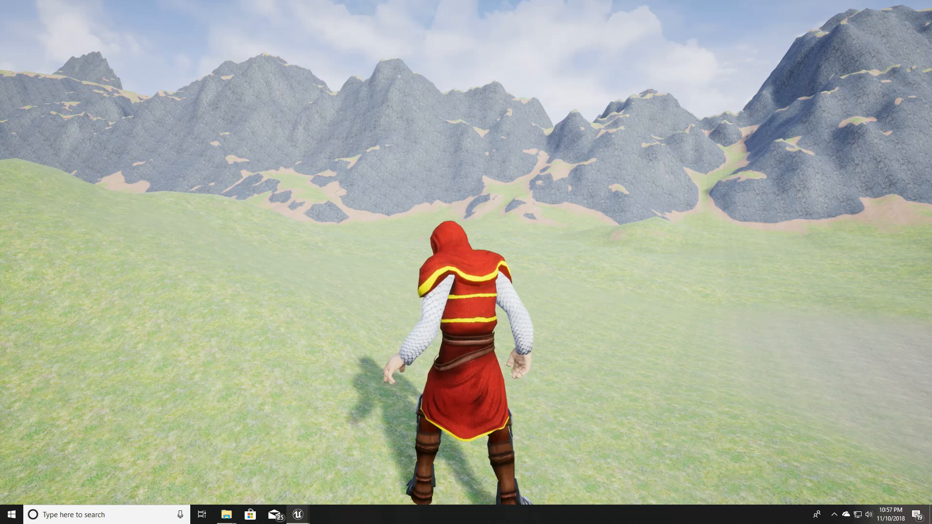
key(w)
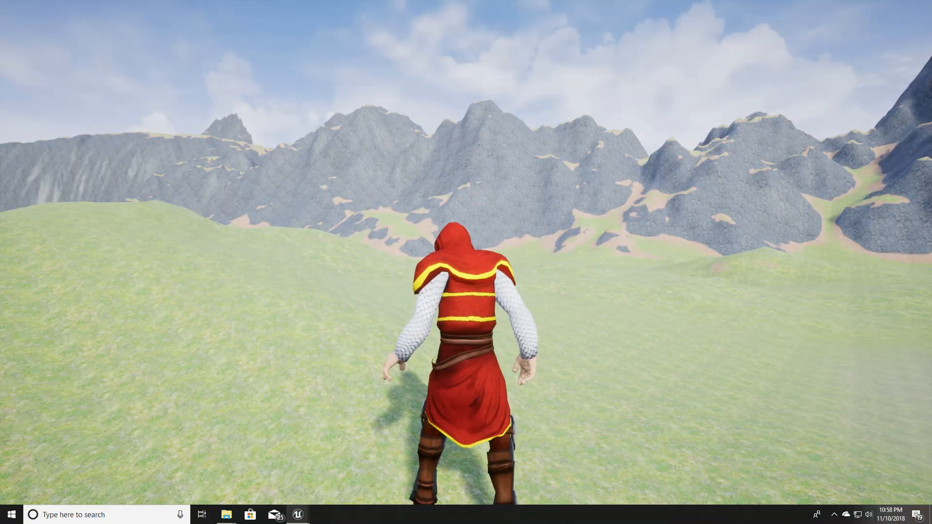
key(w)
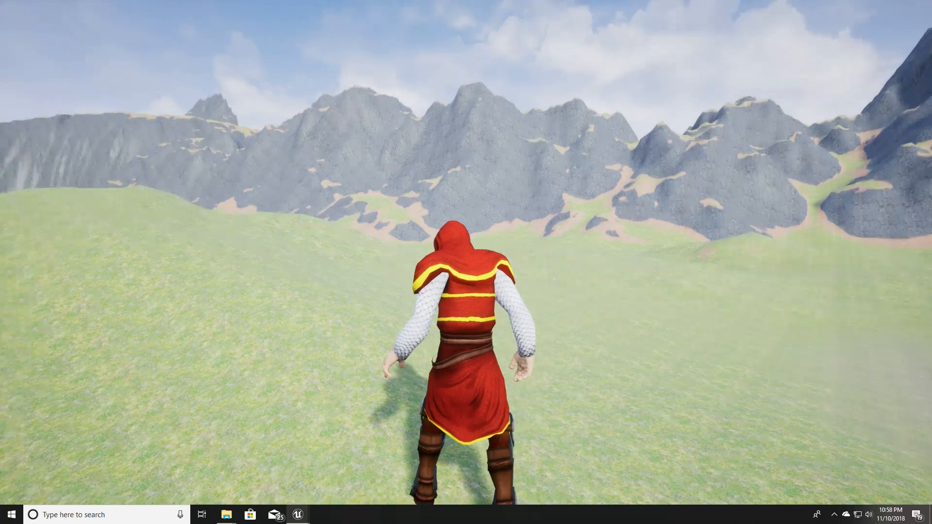
key(F11)
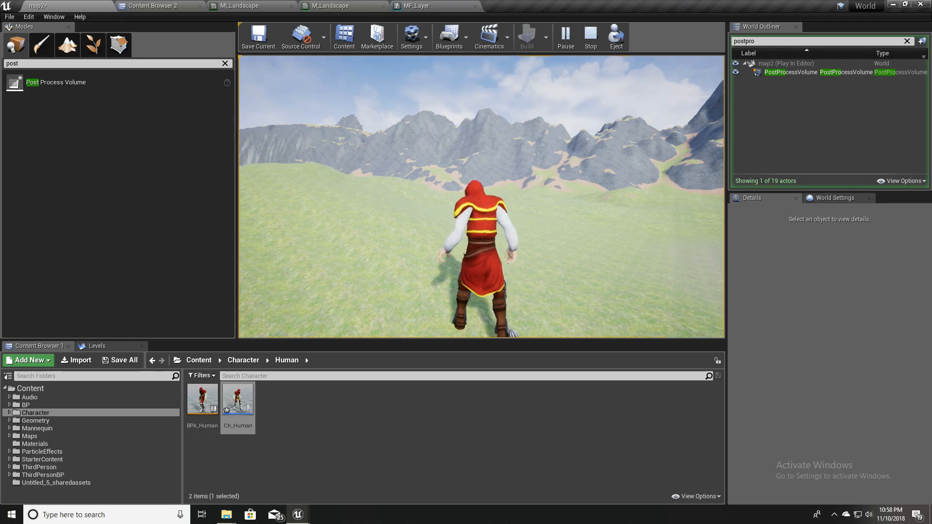
key(Escape)
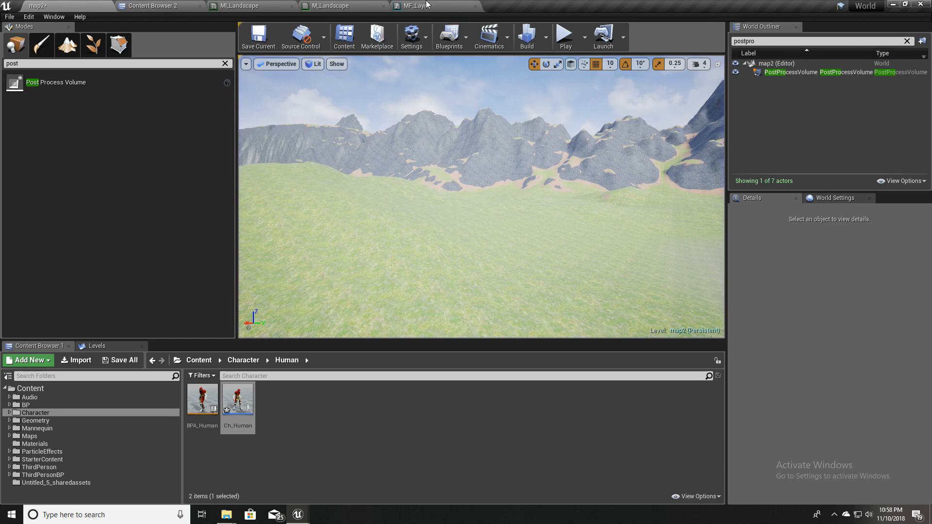
- Examine the repeating grass texture up close and toward the mountains in the full-screen editor viewport
right_drag(462, 207, 516, 228)
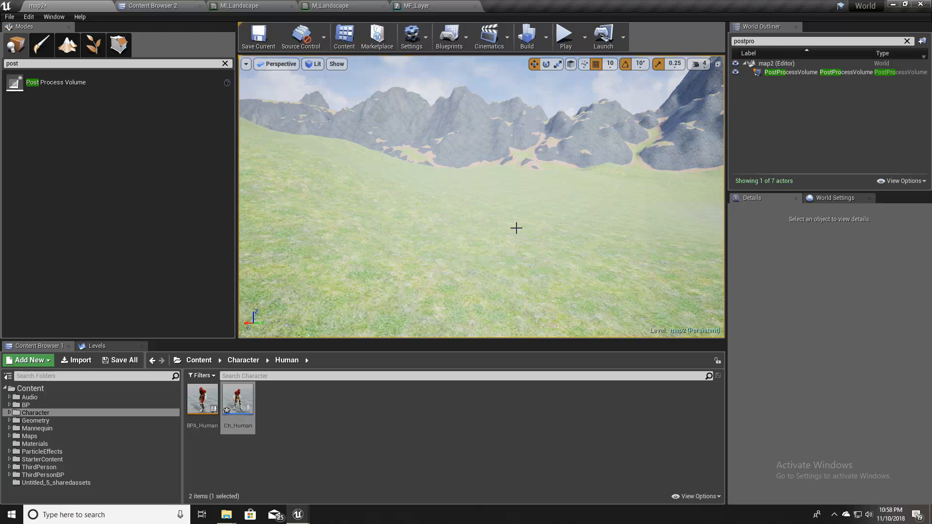
right_drag(493, 173, 493, 172)
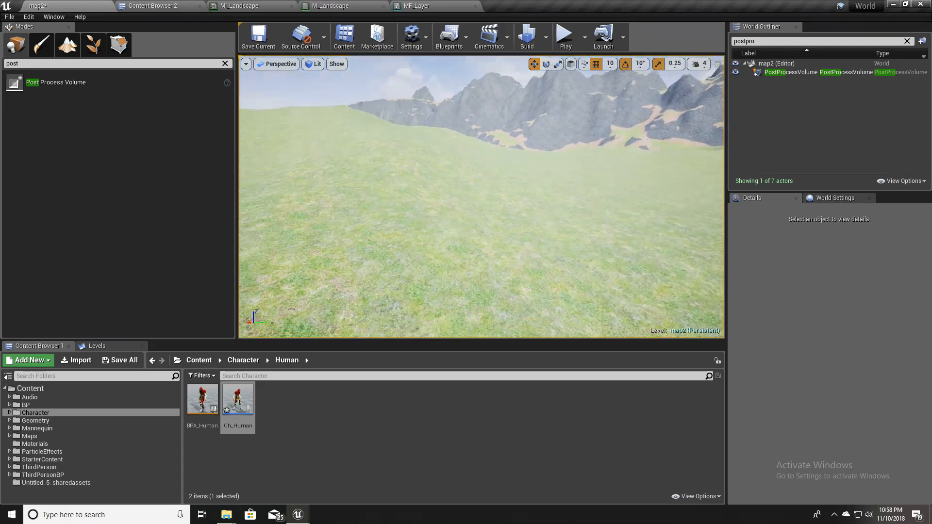
right_drag(538, 211, 538, 210)
key(F11)
right_drag(525, 246, 524, 246)
right_drag(519, 301, 515, 286)
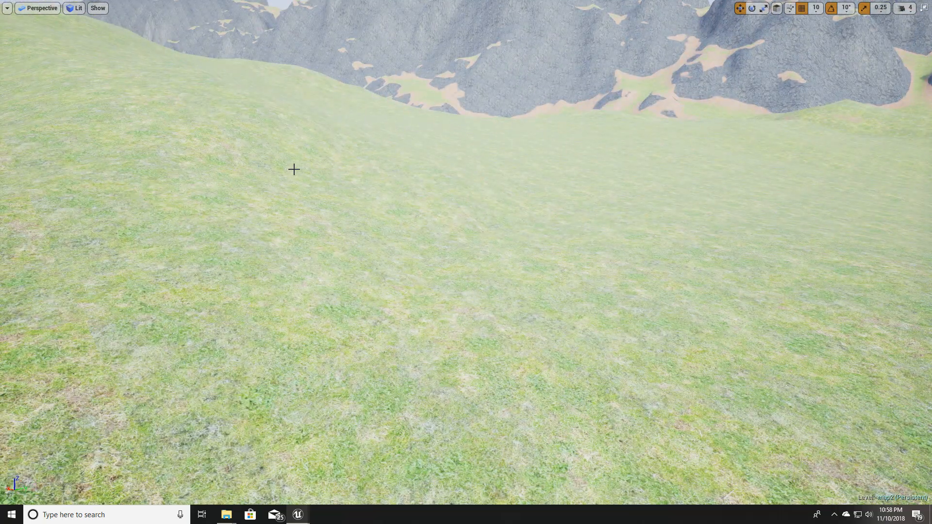
right_drag(357, 180, 356, 181)
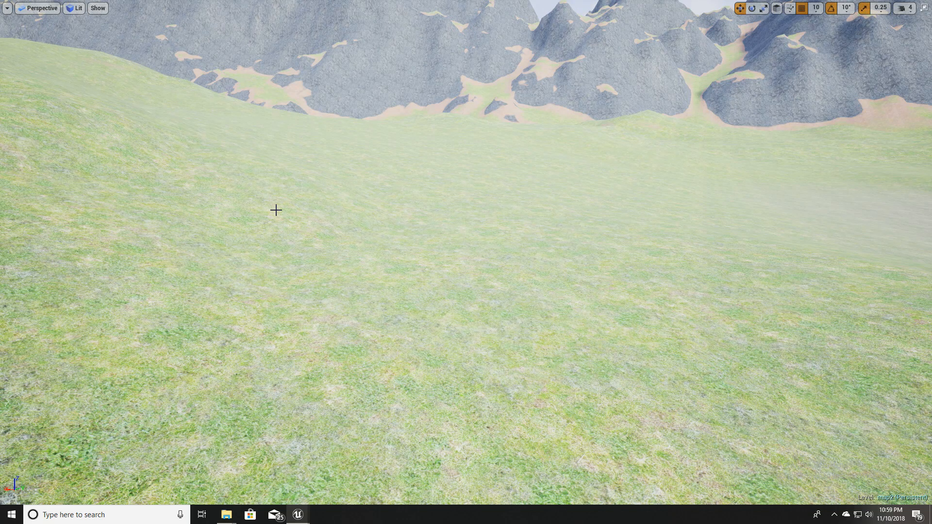
scroll(291, 258, down, 3)
scroll(286, 293, down, 2)
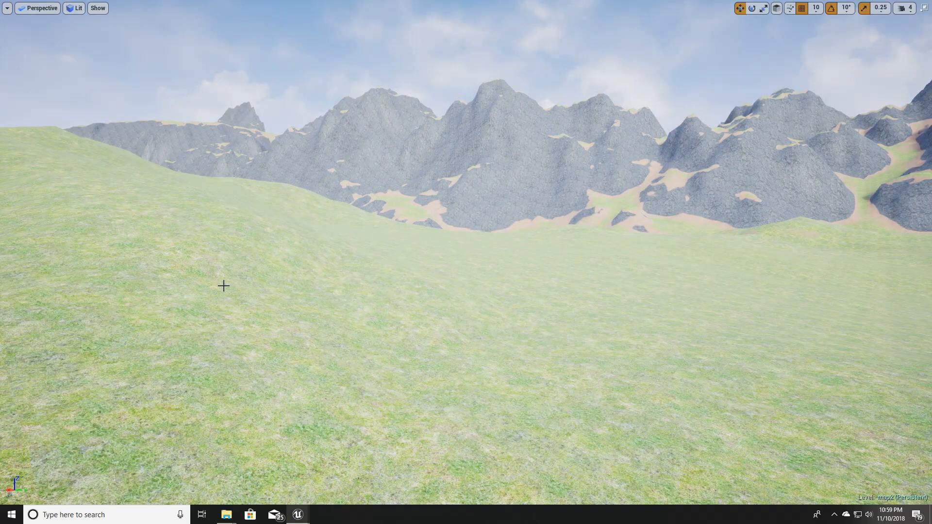
key(w)
right_drag(302, 281, 316, 285)
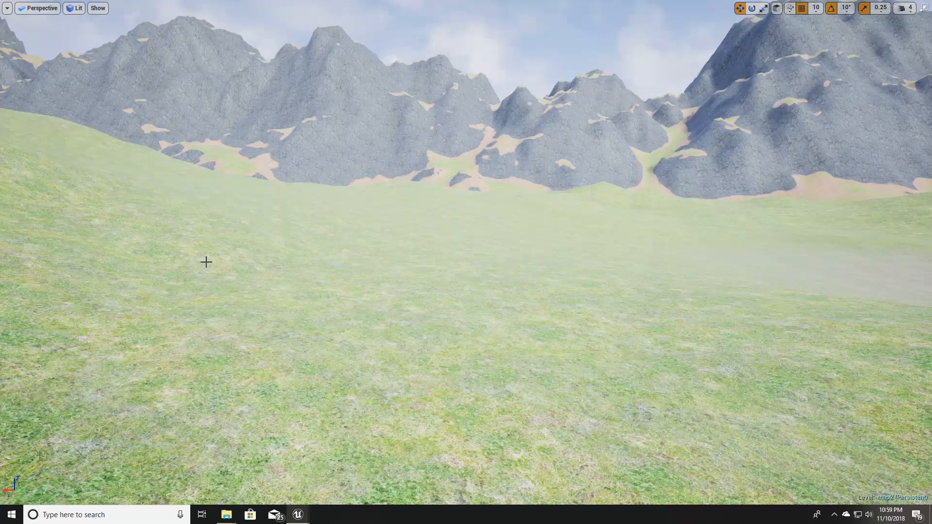
right_drag(262, 267, 297, 275)
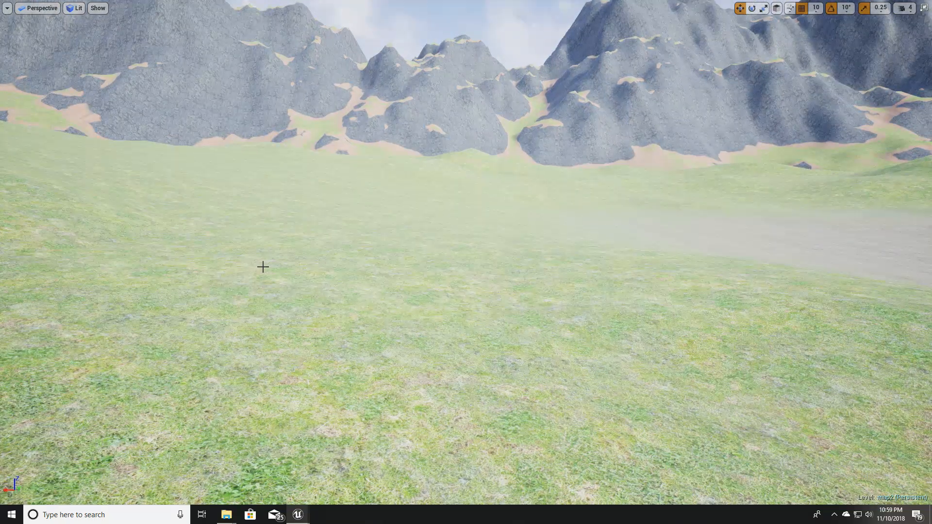
key(F11)
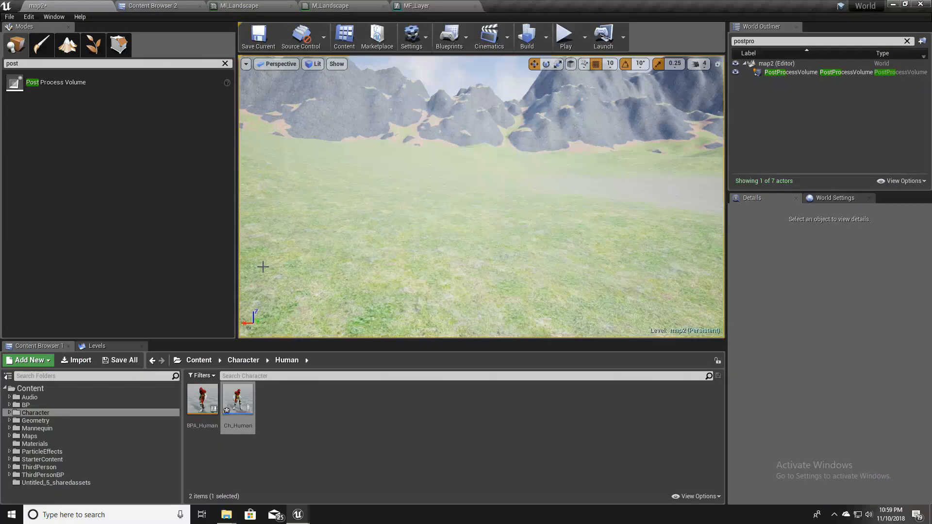
- Open the landscape's MI_Landscape material instance and its parent material M_Landscape
click(344, 233)
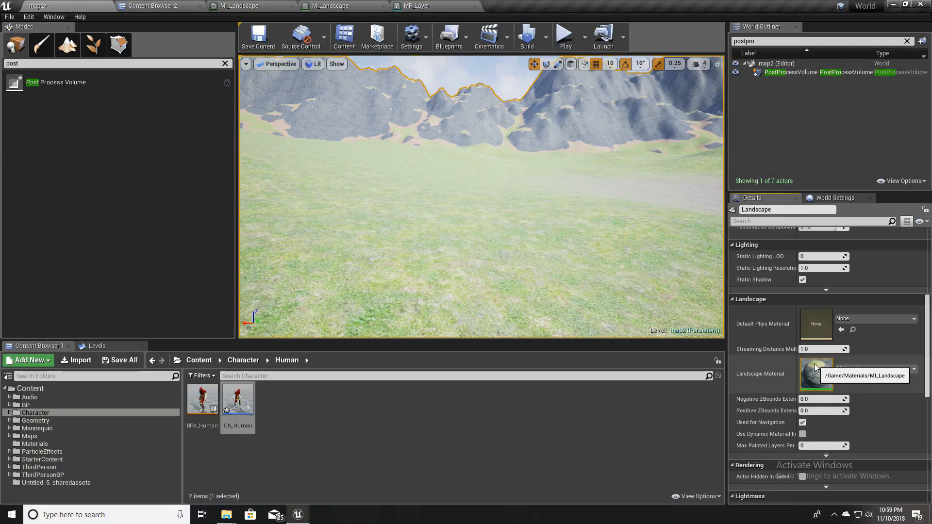
double_click(820, 367)
double_click(703, 386)
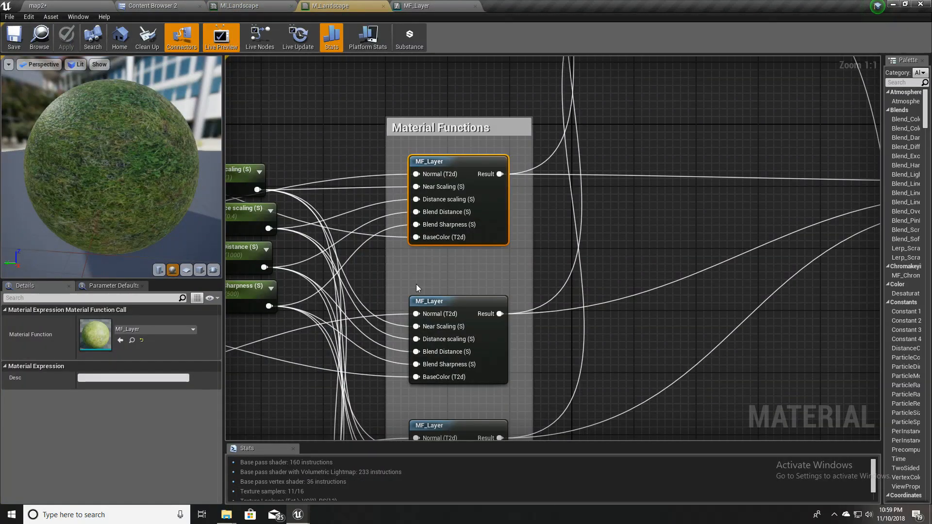
- Open the MF_Layer material function from the first node of the Material Functions group in M_Landscape
scroll(415, 284, down, 5)
right_drag(419, 297, 399, 233)
right_drag(272, 252, 322, 275)
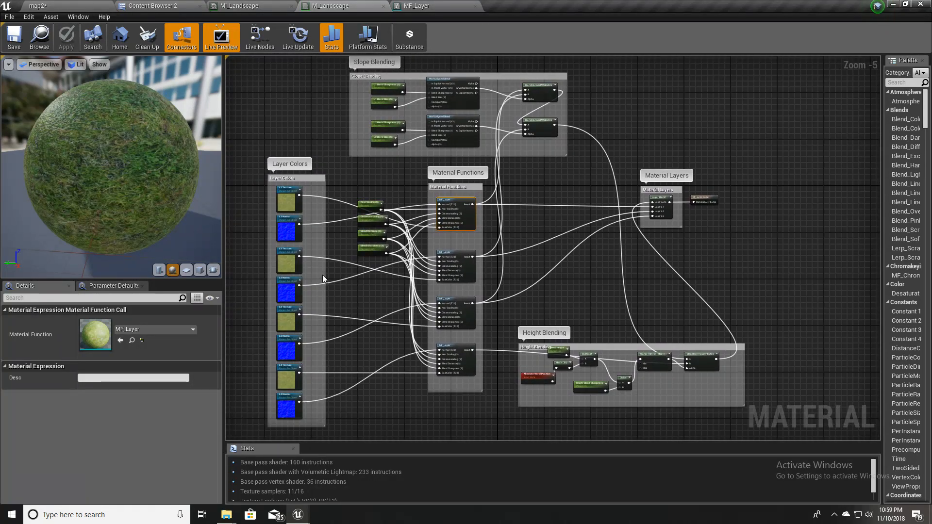
scroll(322, 275, up, 3)
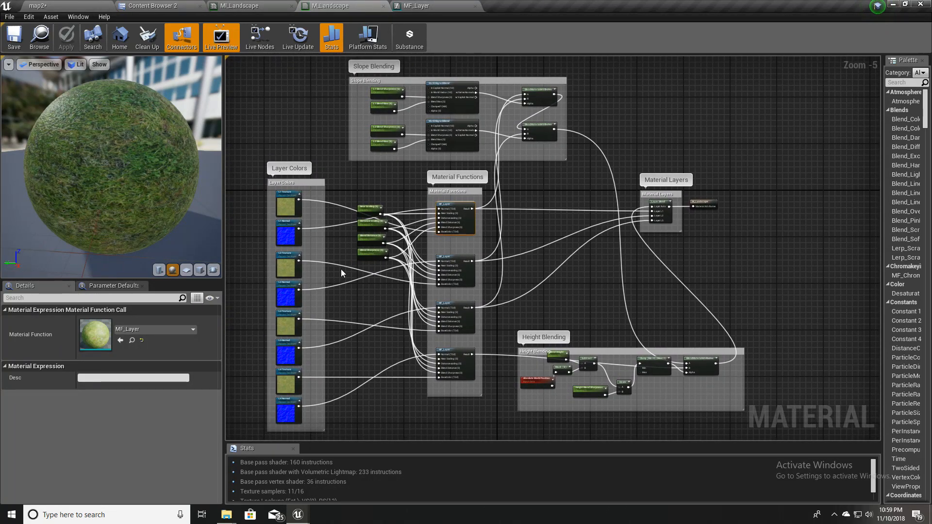
scroll(345, 267, down, 3)
scroll(409, 236, up, 4)
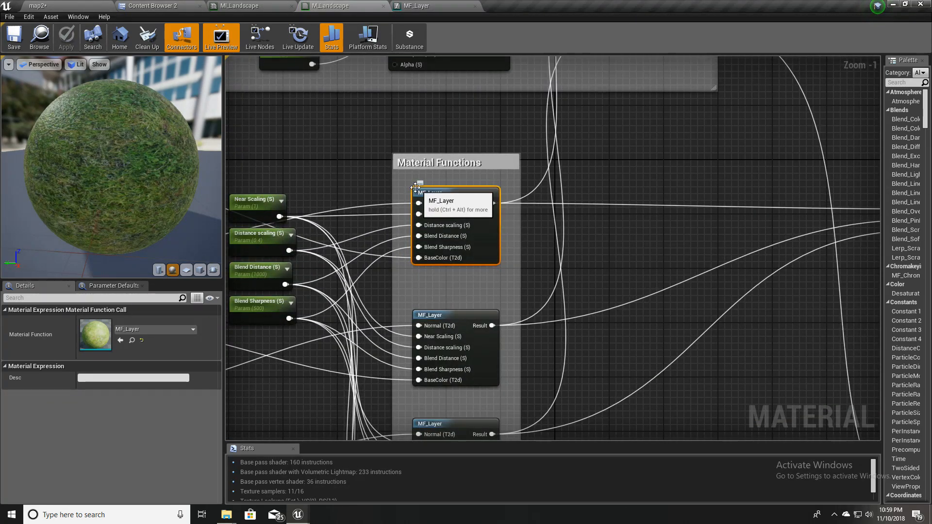
scroll(462, 195, up, 1)
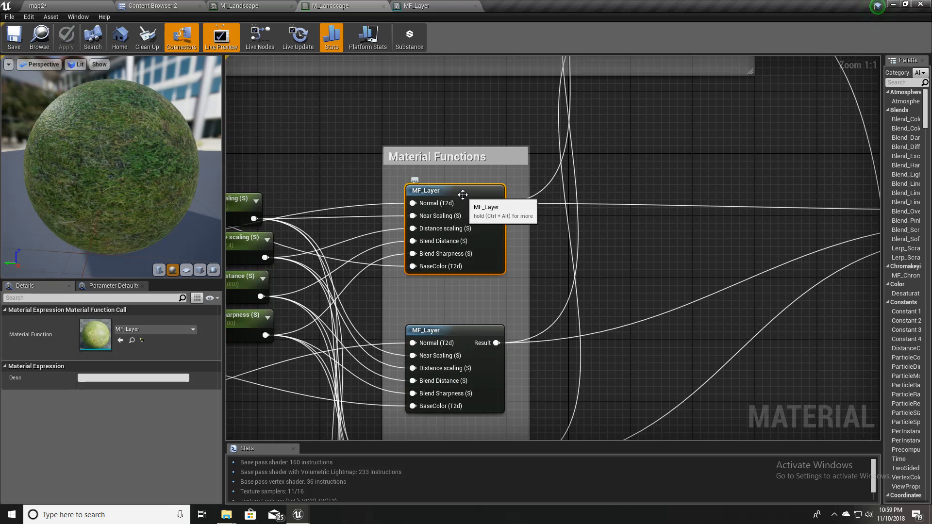
double_click(463, 195)
- Examine the MF_Layer graph's texture scale, base color, normal map and distance blending groups
right_drag(461, 201, 547, 124)
scroll(480, 256, up, 3)
right_drag(591, 269, 572, 377)
scroll(572, 374, down, 3)
right_drag(530, 245, 503, 198)
right_drag(383, 323, 376, 284)
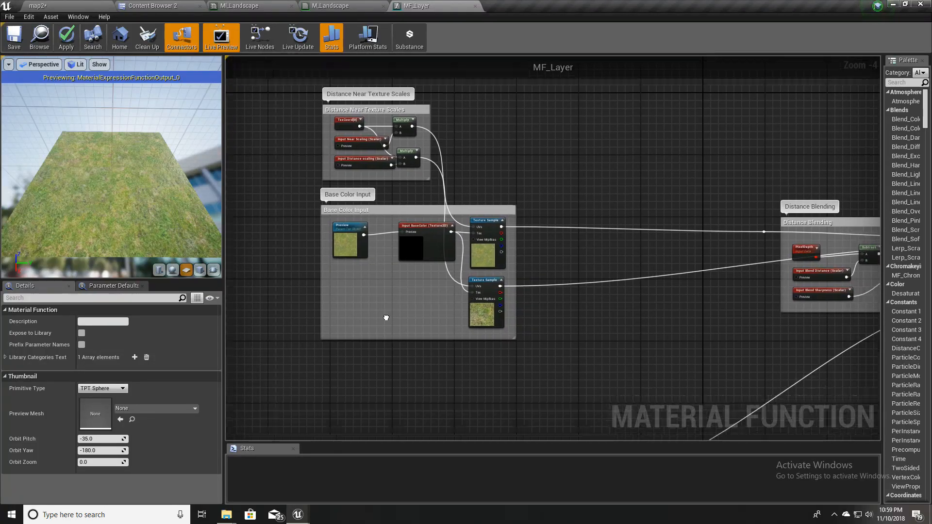
right_drag(477, 350, 384, 78)
right_drag(328, 176, 405, 177)
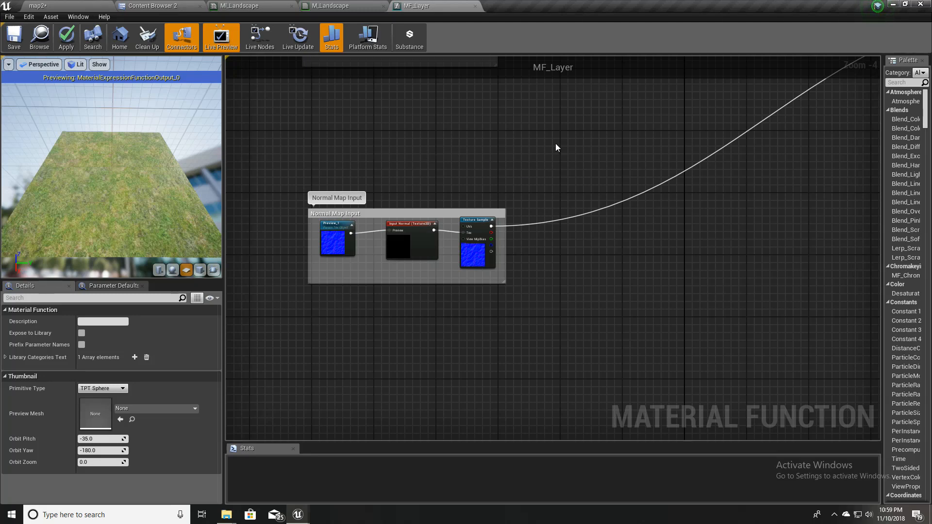
right_drag(556, 144, 360, 412)
right_drag(497, 364, 399, 390)
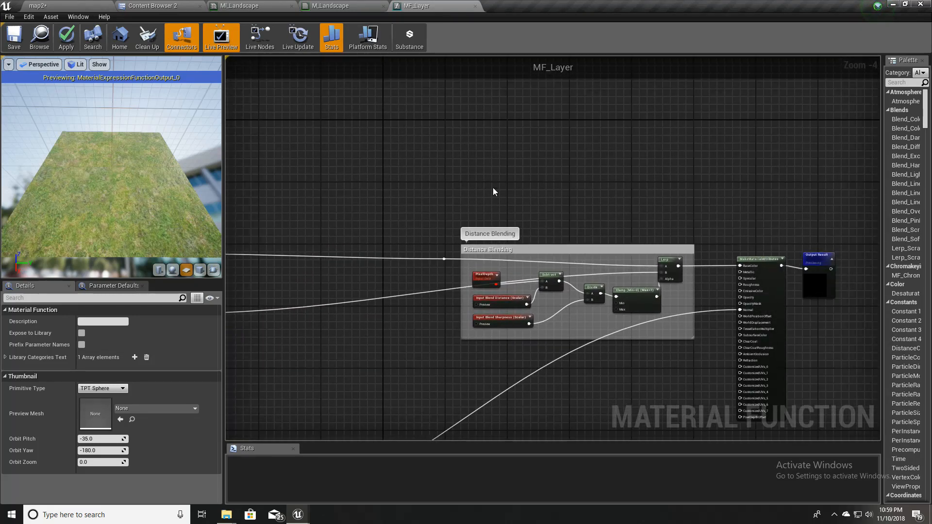
scroll(548, 288, up, 1)
scroll(546, 288, up, 2)
scroll(546, 288, down, 4)
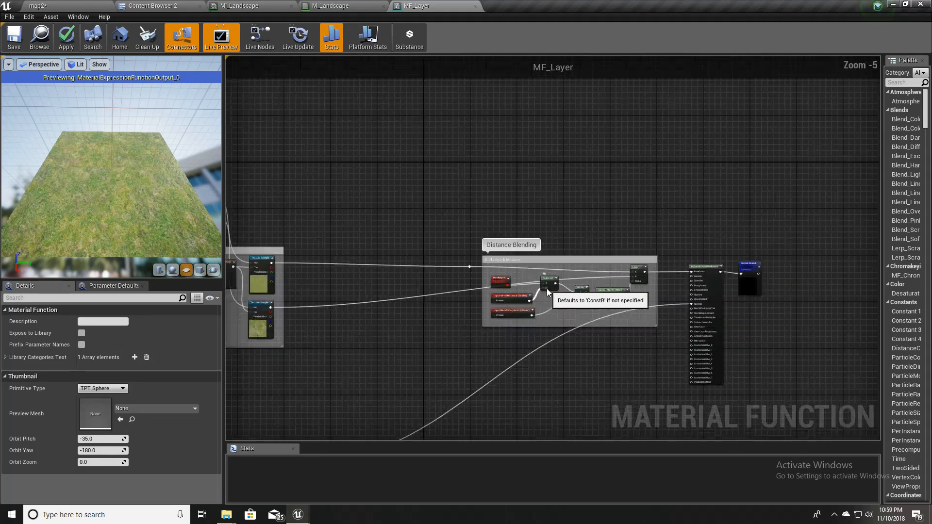
right_drag(378, 197, 501, 183)
scroll(508, 181, down, 2)
right_drag(535, 268, 459, 242)
scroll(511, 267, up, 2)
scroll(510, 268, down, 1)
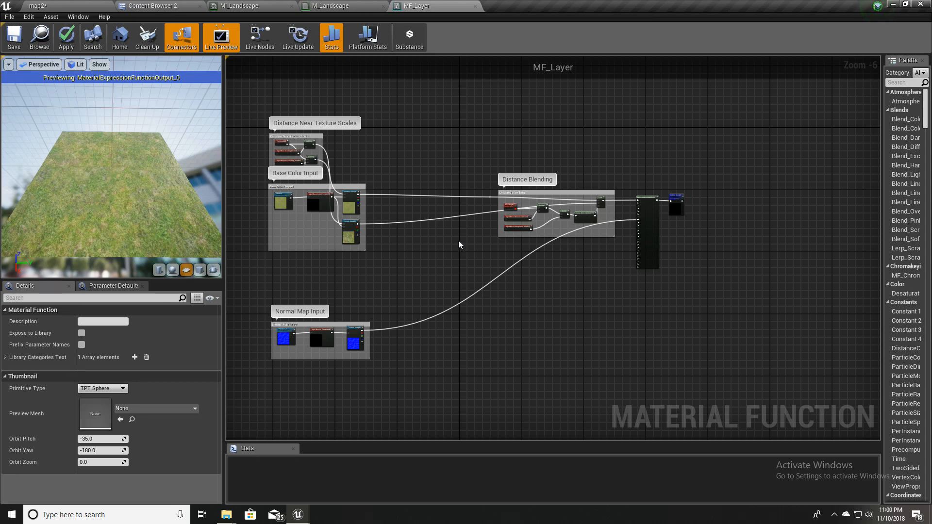
scroll(324, 222, up, 2)
right_drag(463, 233, 496, 266)
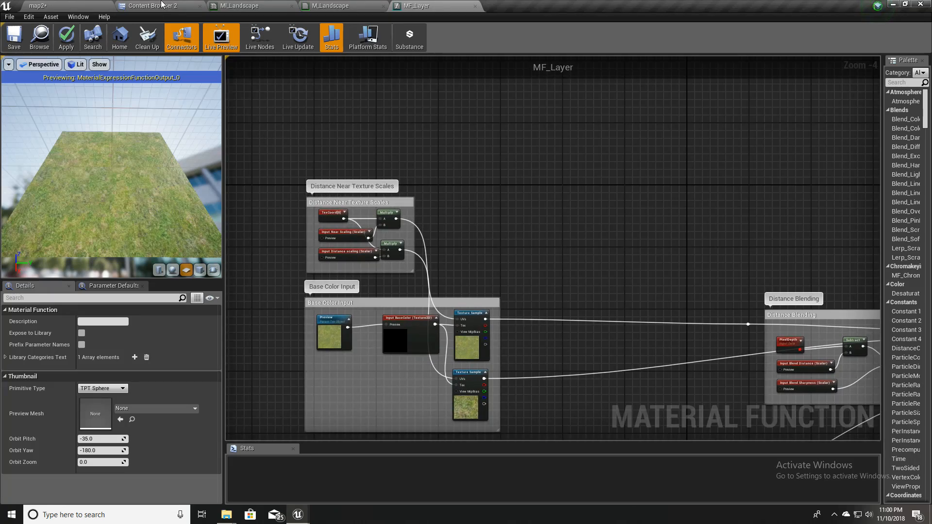
- List all textures in the StarterContent Textures folder without a search filter and select T_Perlin_Noise_M
click(146, 6)
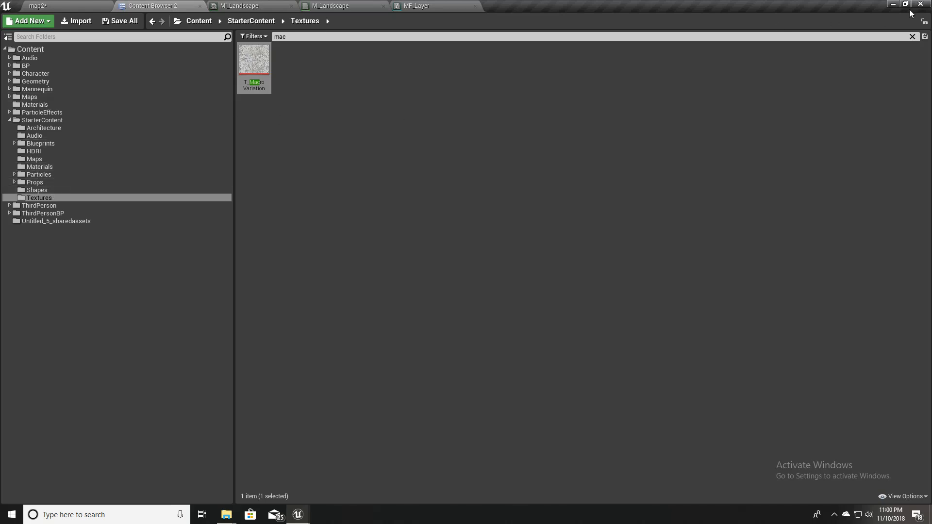
click(912, 38)
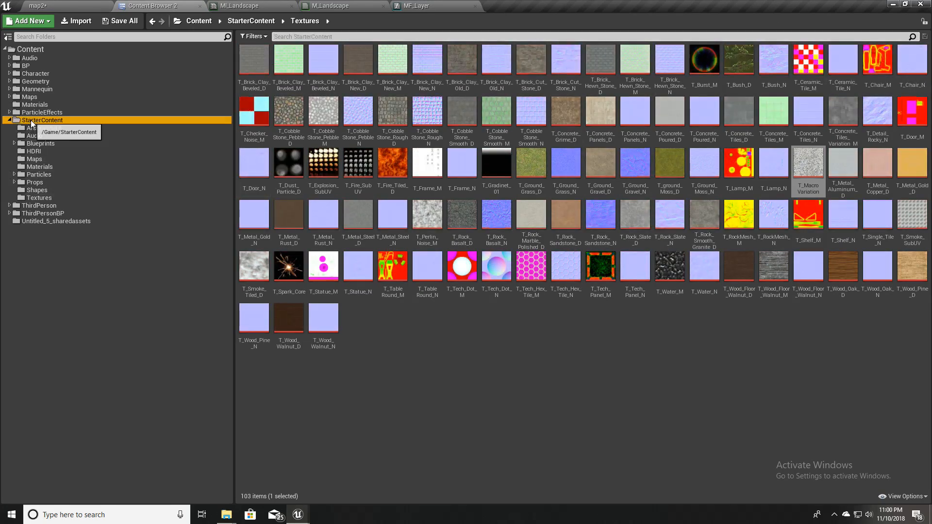
click(31, 120)
click(45, 199)
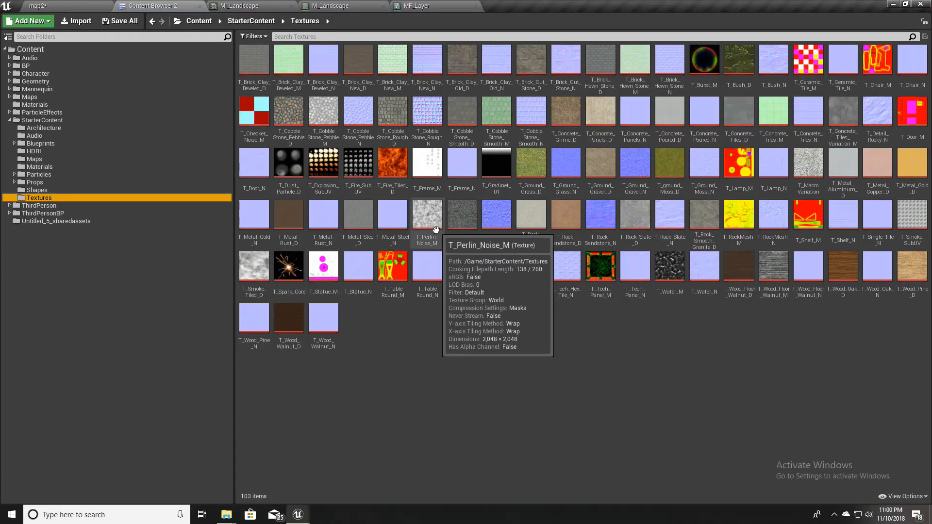
click(424, 221)
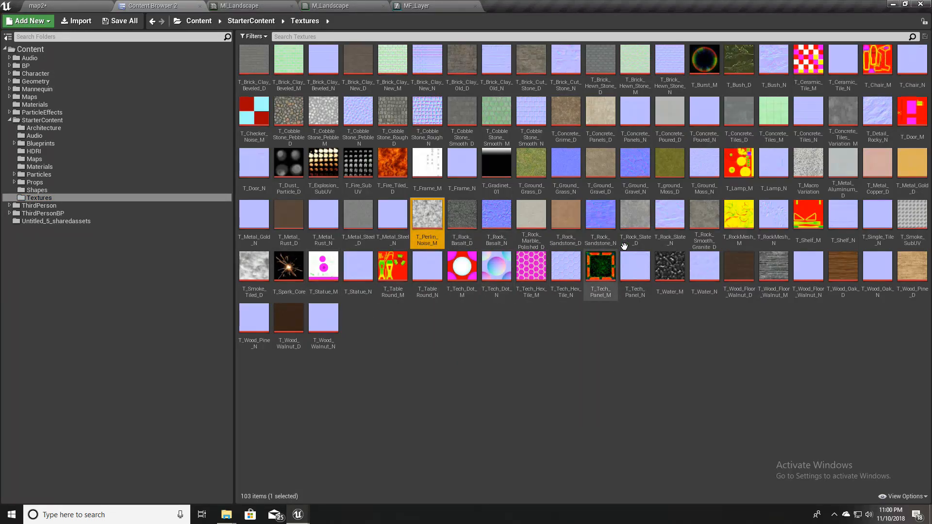
- Search the textures for "mac" and place T_MacroVariation in MF_Layer as a texture sample above the Distance Near Texture Scales group
click(783, 36)
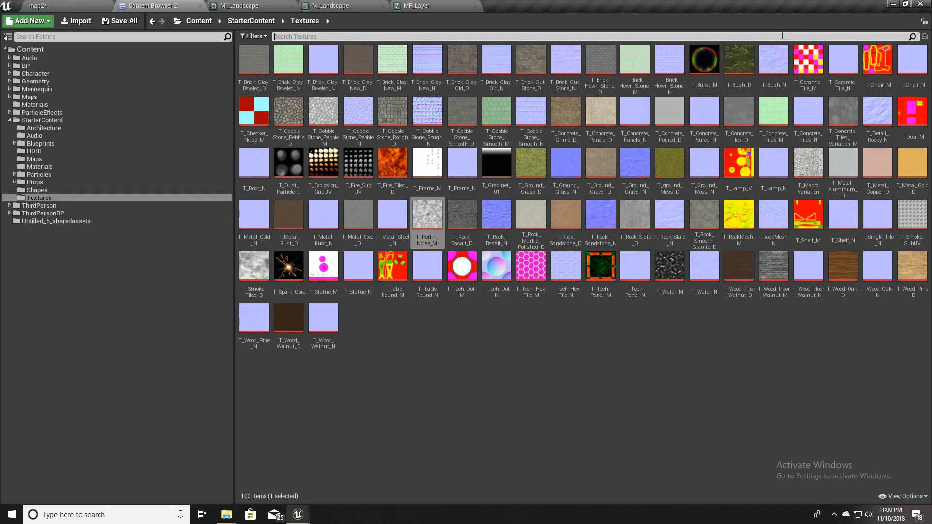
text(mac)
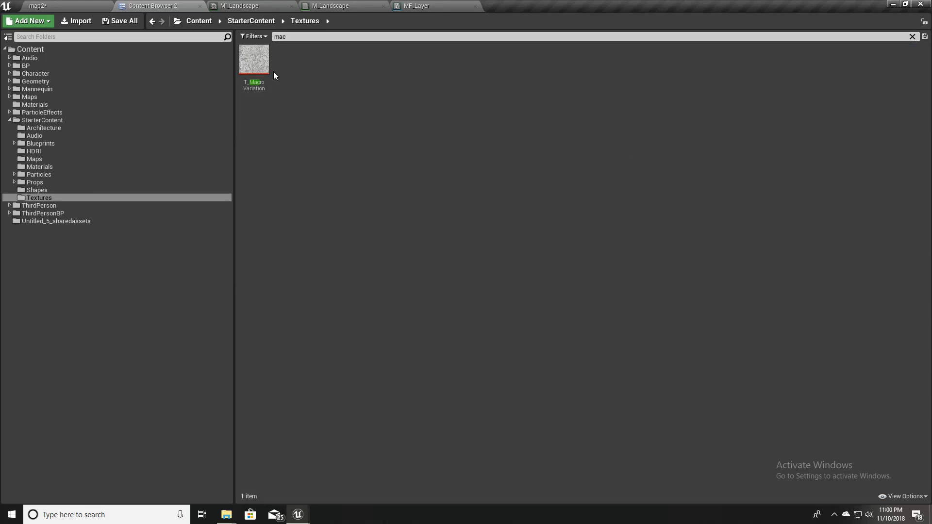
click(254, 61)
drag(253, 61, 380, 104)
right_drag(365, 114, 376, 254)
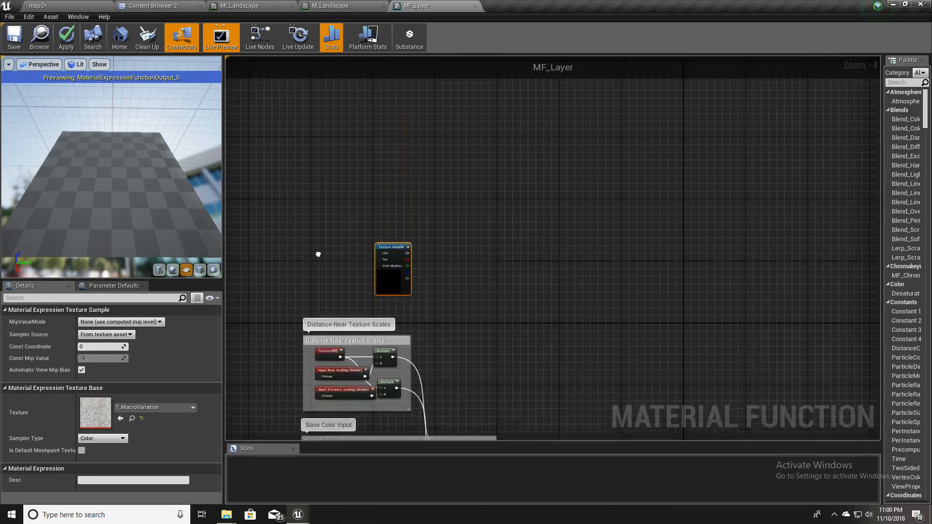
scroll(374, 254, up, 2)
drag(420, 264, 420, 162)
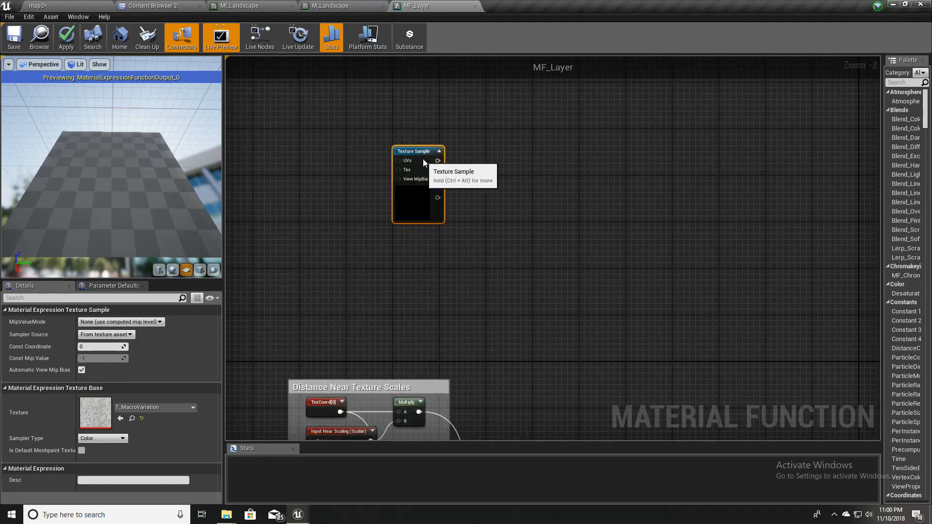
right_drag(340, 220, 406, 258)
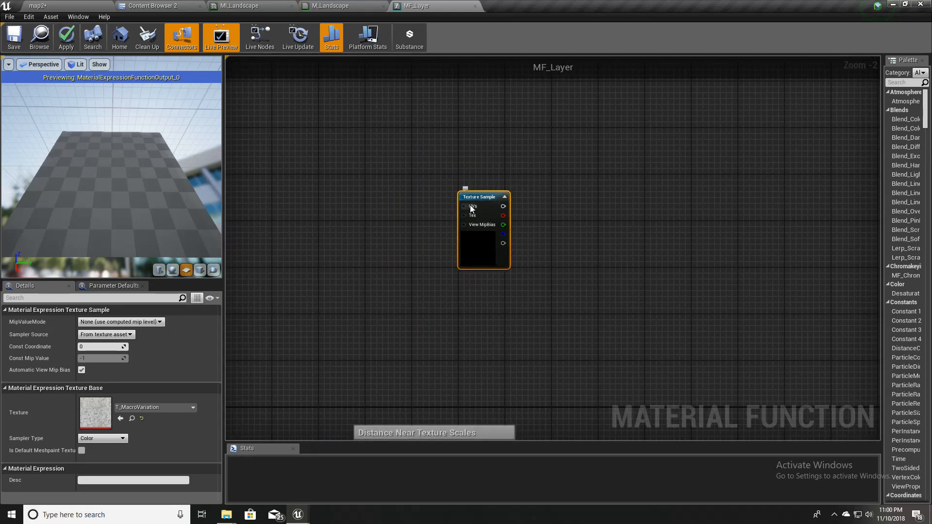
drag(471, 209, 408, 208)
click(454, 175)
click(468, 199)
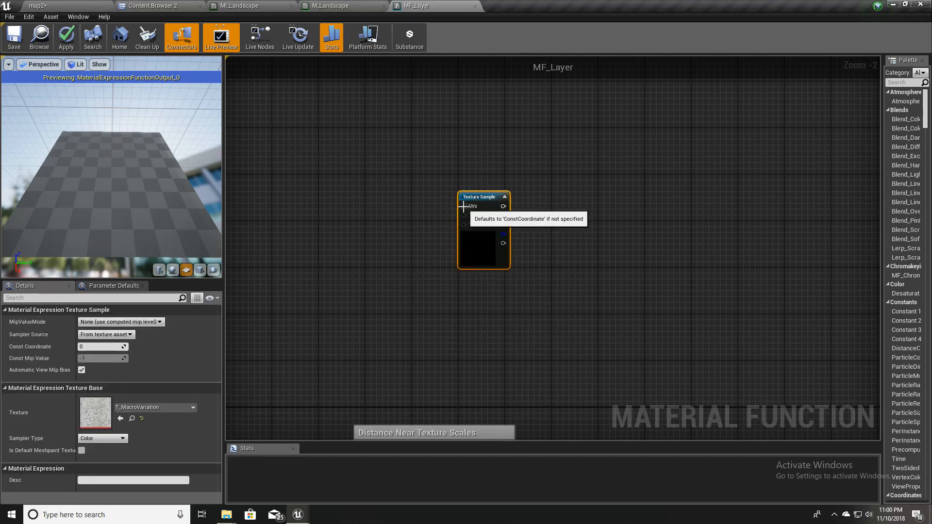
- Feed the T_MacroVariation texture sample's UVs from a new Multiply node with a TextureCoordinate node connected to its A input
drag(464, 215, 396, 210)
text(multiply)
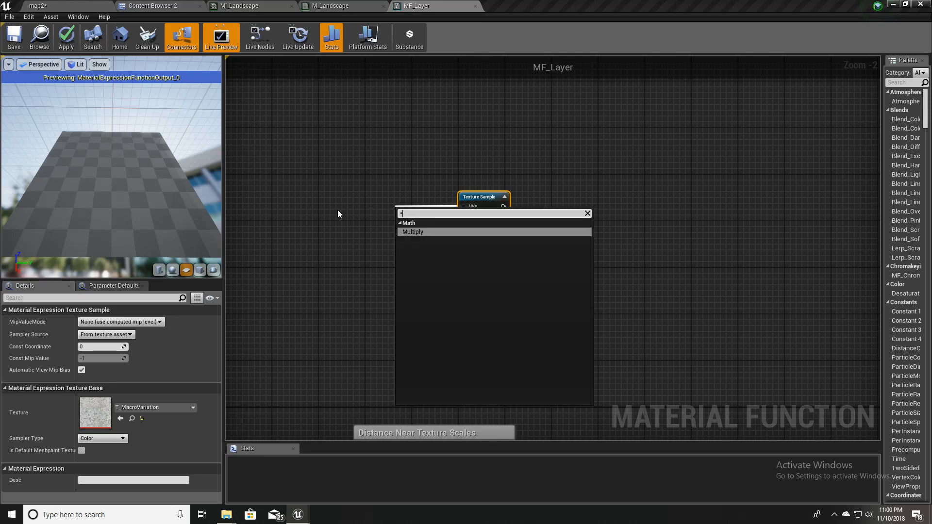
key(Return)
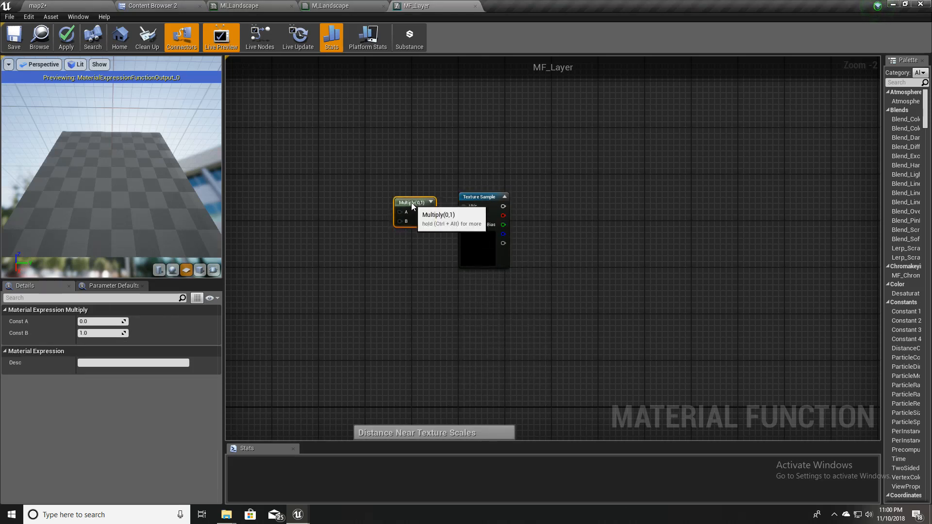
drag(413, 214, 344, 207)
text(textur)
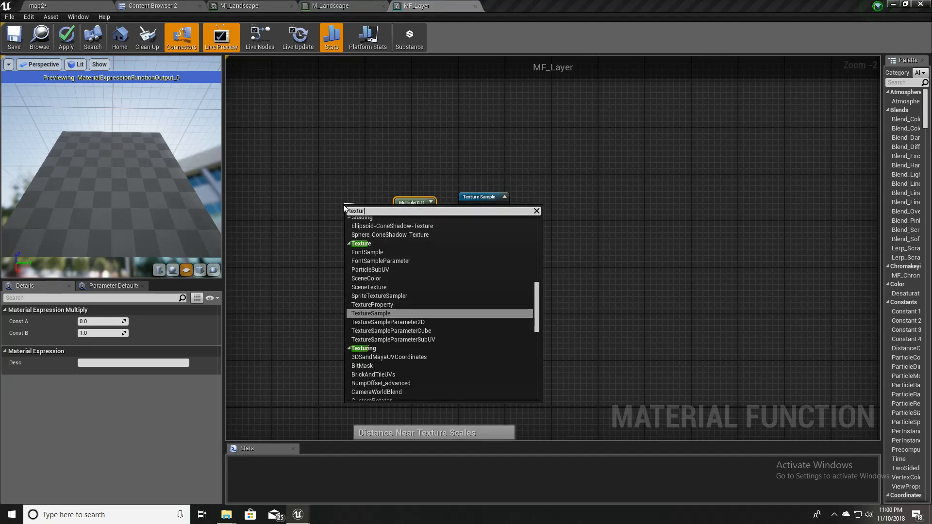
text(ec)
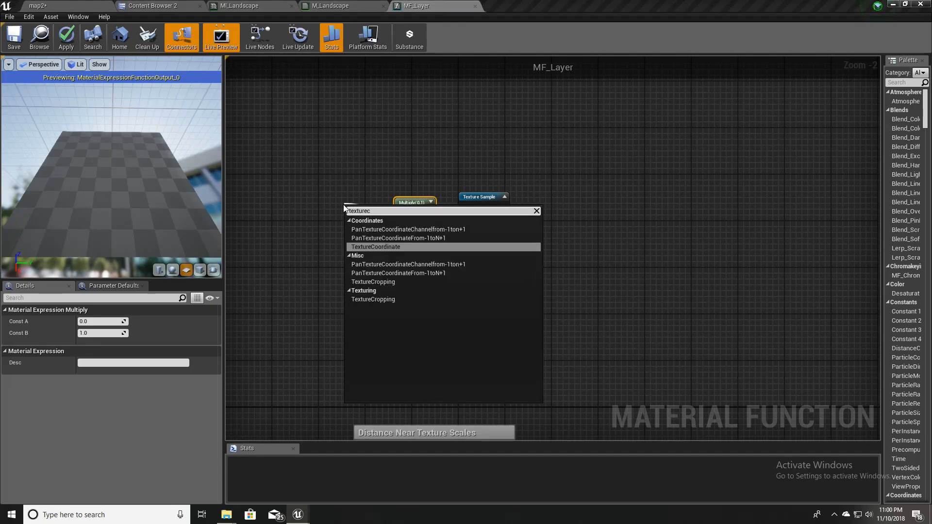
key(Return)
drag(362, 209, 342, 203)
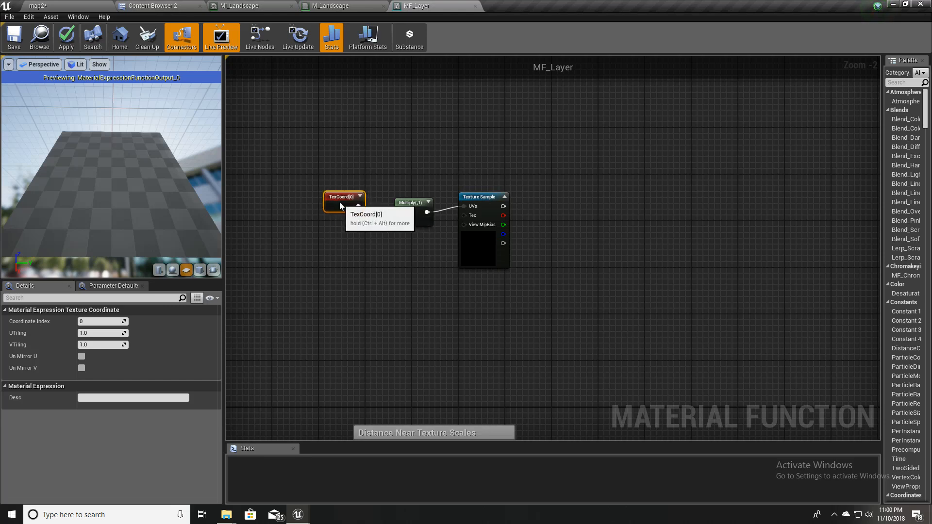
- Set Const B of the Multiply node between the TexCoord and the macro texture sample to 0.01
click(418, 219)
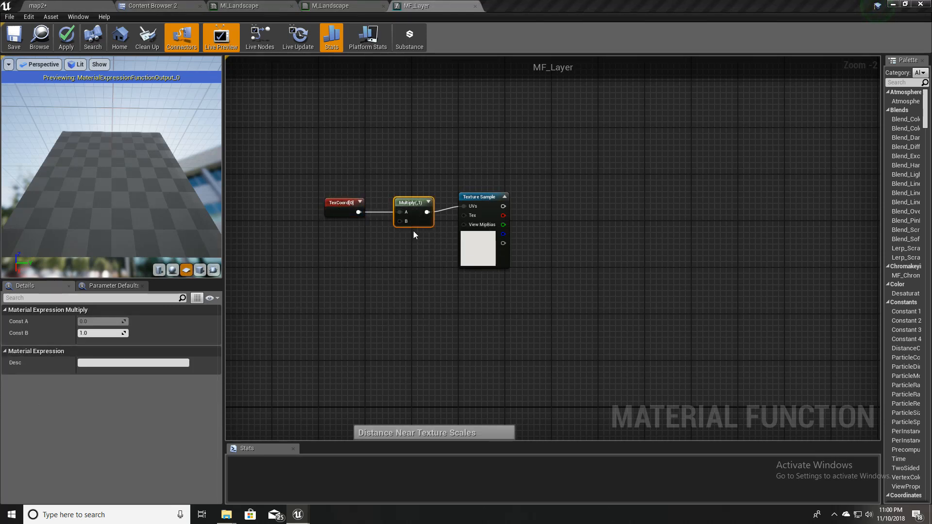
click(104, 333)
text(.0)
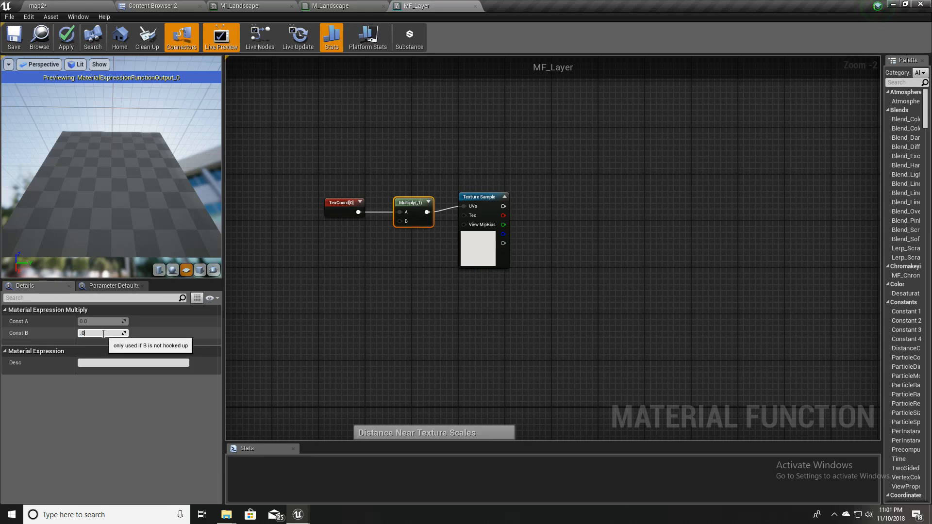
key(Return)
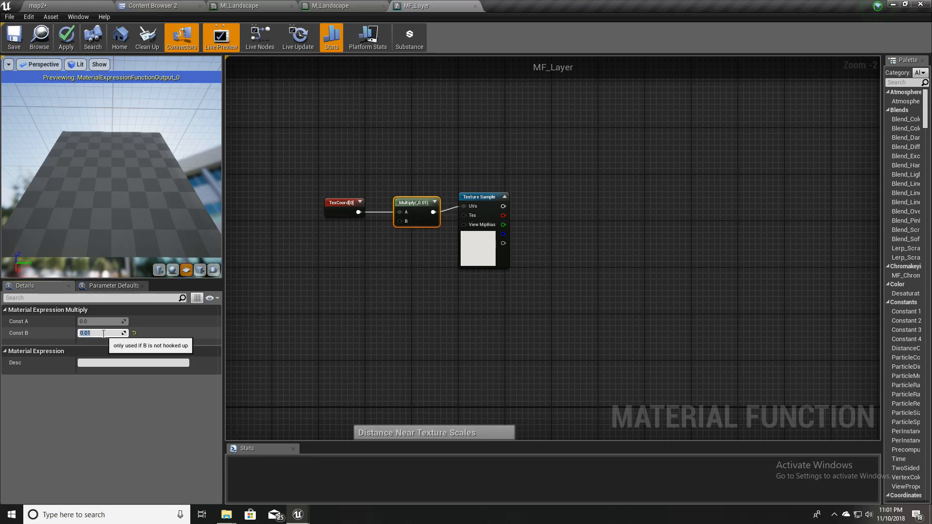
- Add a LinearInterpolate node beside the macro texture sample and connect the sample's red channel to its Alpha input
scroll(421, 311, down, 2)
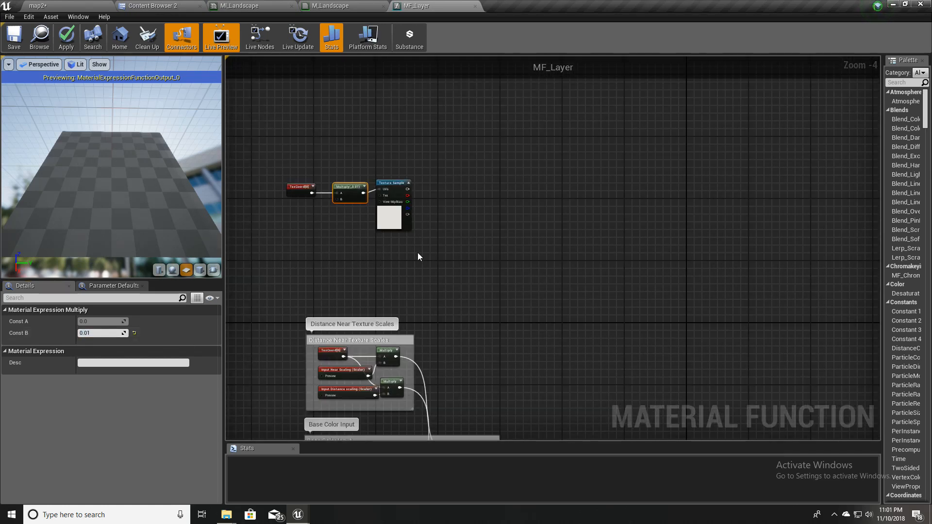
scroll(450, 239, up, 2)
right_drag(449, 239, 410, 316)
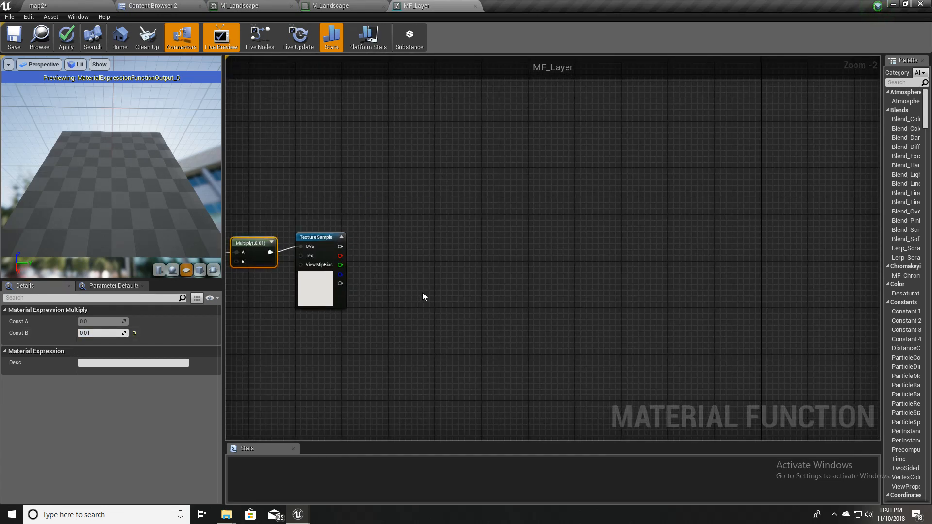
scroll(371, 271, up, 2)
right_drag(371, 272, 407, 273)
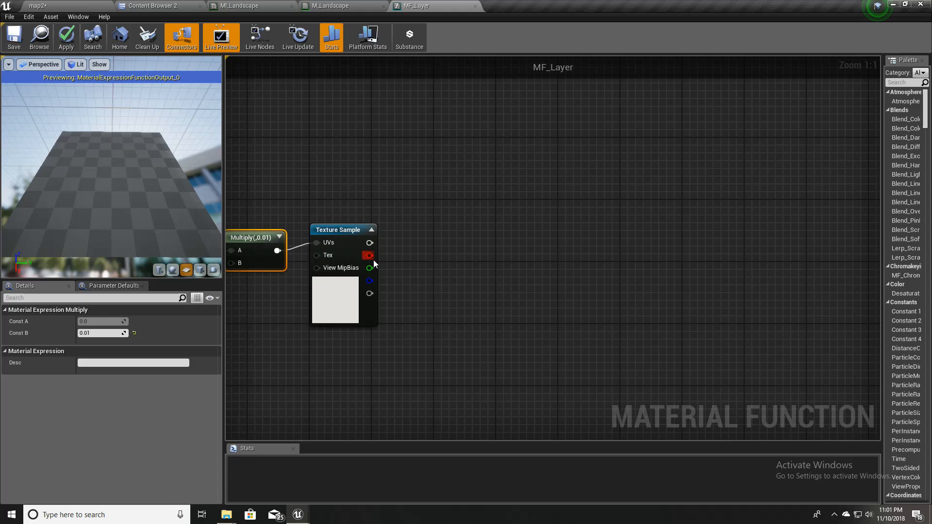
click(332, 310)
drag(369, 255, 418, 279)
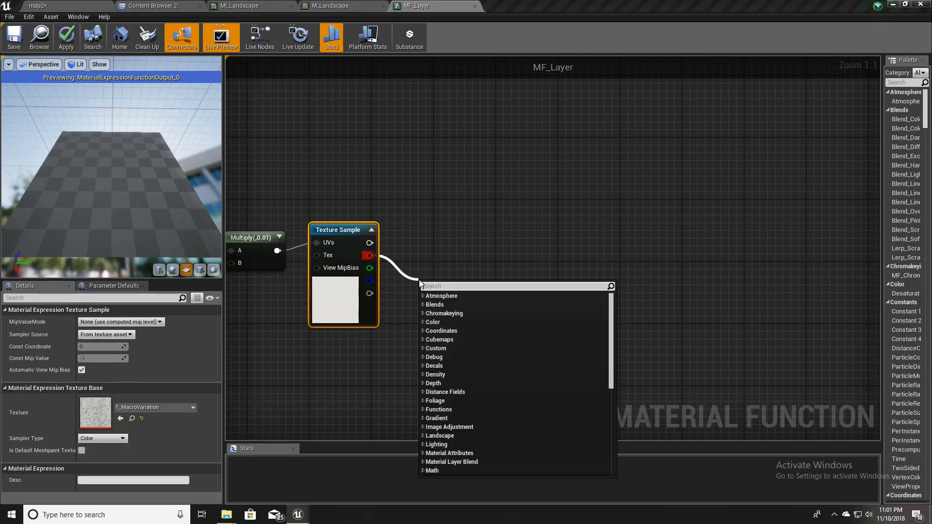
key(Escape)
right_click(444, 244)
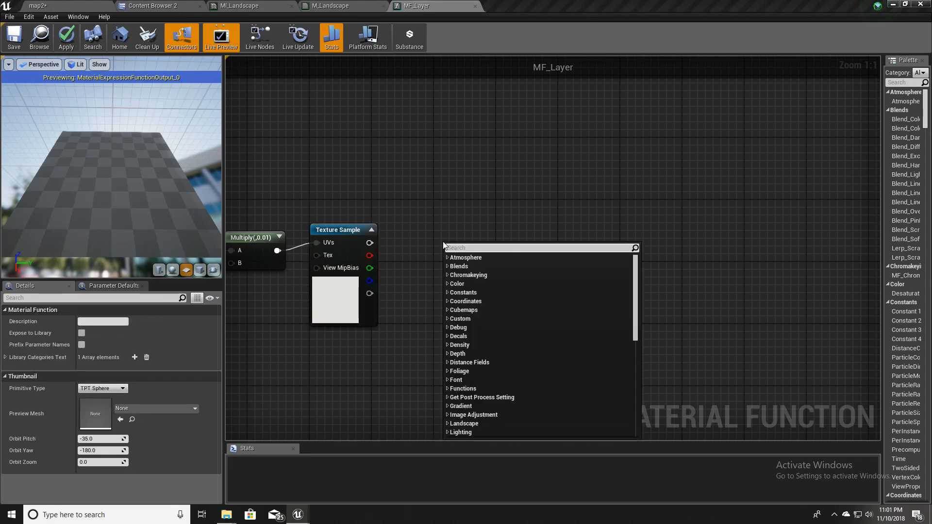
text(lerp)
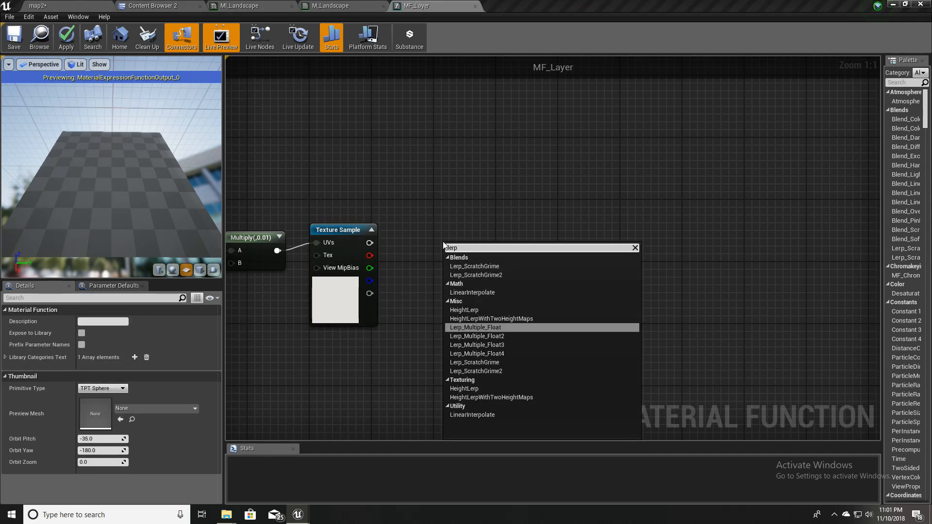
click(457, 414)
drag(457, 287, 370, 255)
drag(462, 253, 461, 235)
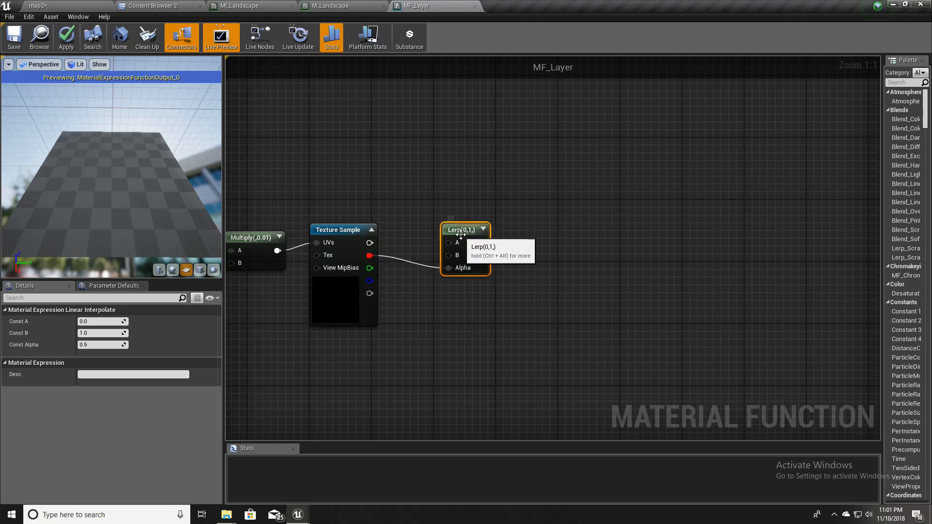
- Set the Lerp node's Const A to -0.25 and Const B to 2
click(92, 322)
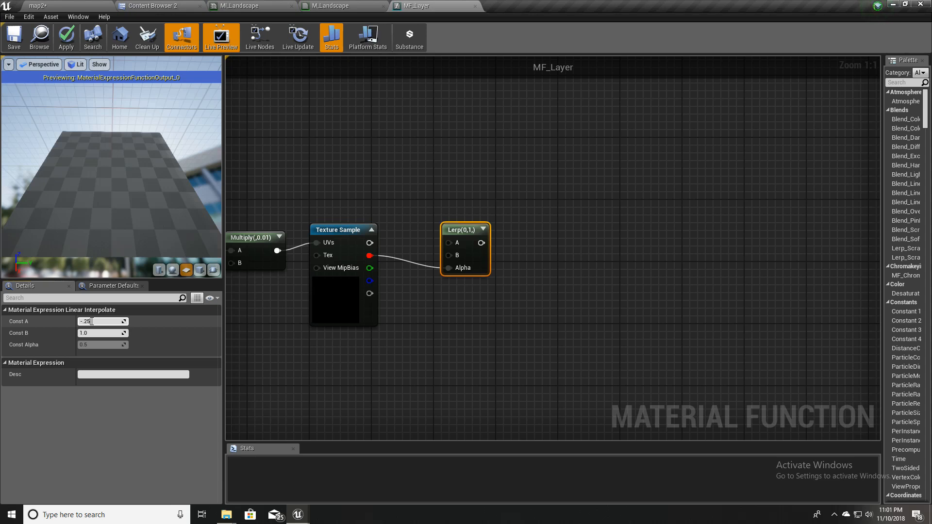
text(-.25)
key(Tab)
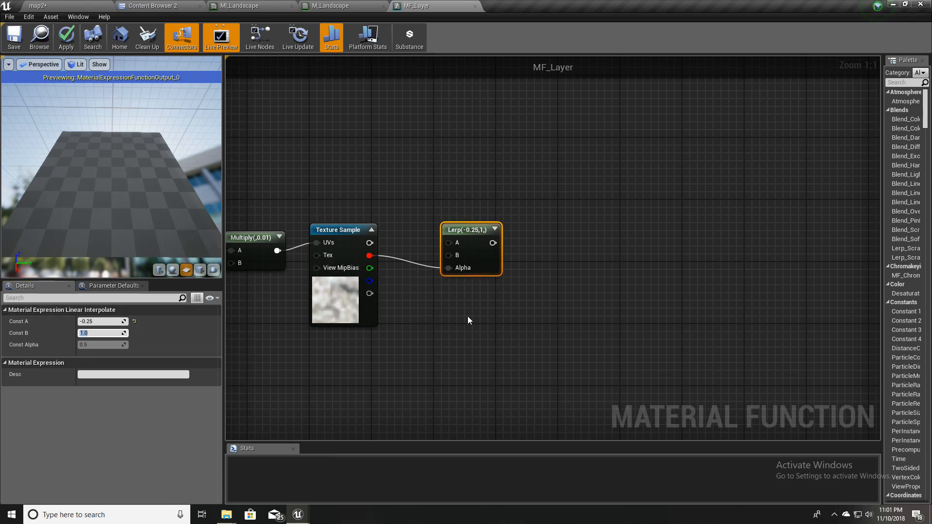
text(2)
key(Return)
right_drag(433, 337, 435, 289)
drag(474, 180, 551, 249)
click(350, 253)
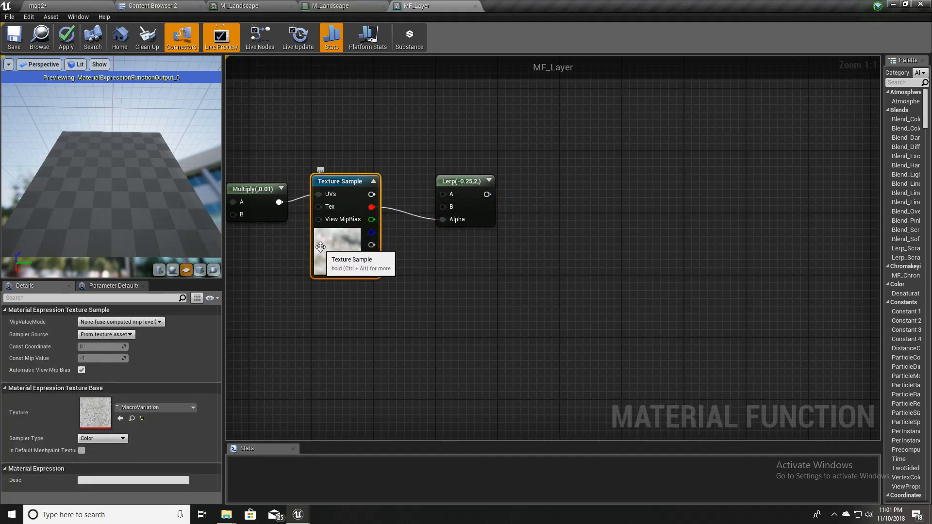
right_drag(501, 216, 499, 200)
drag(486, 179, 582, 284)
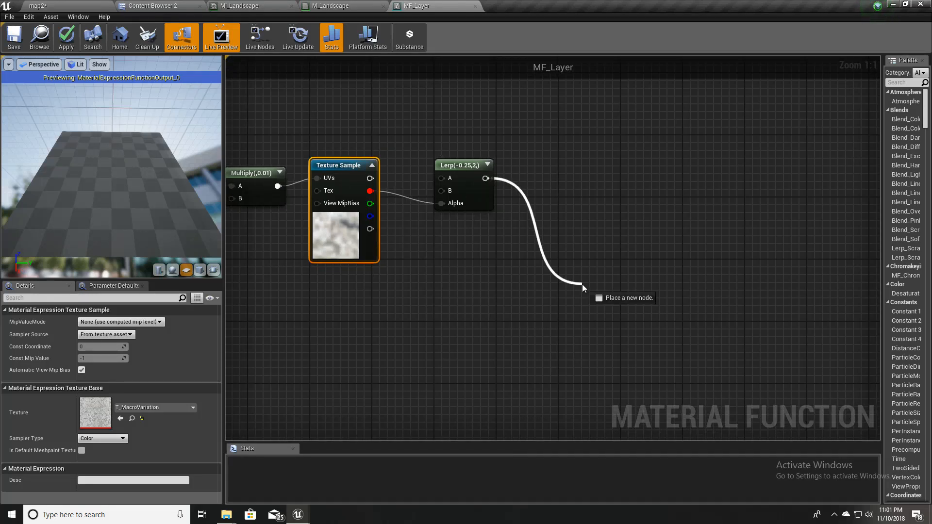
drag(582, 284, 581, 284)
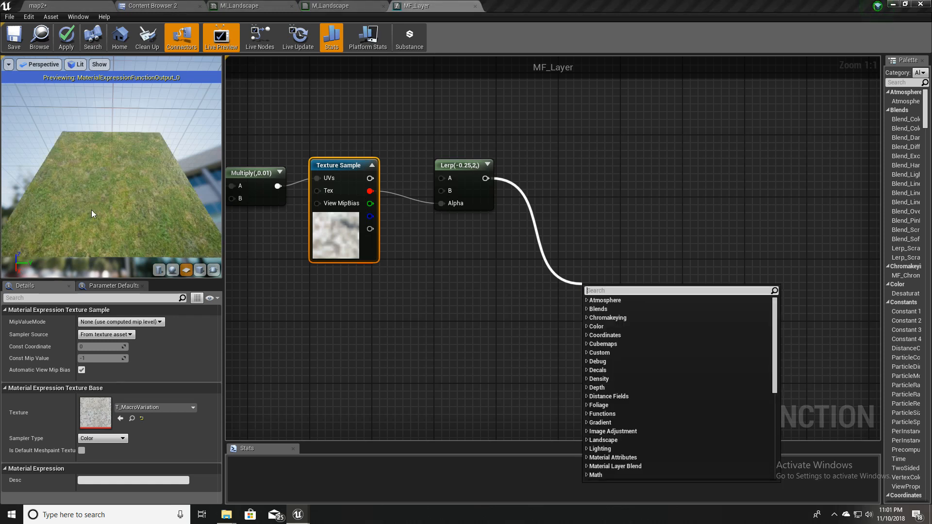
drag(91, 210, 96, 213)
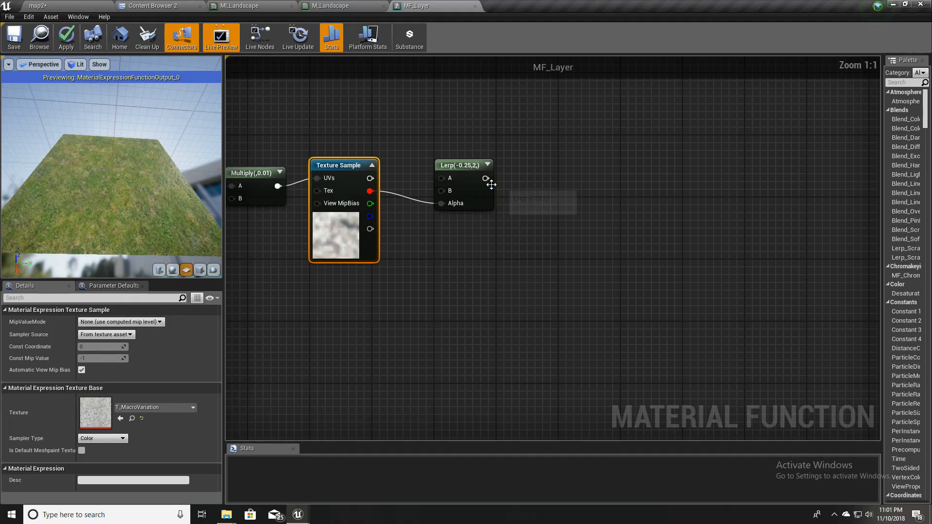
- Add a Clamp node connected to the Lerp node's output
drag(486, 178, 521, 187)
text(clam)
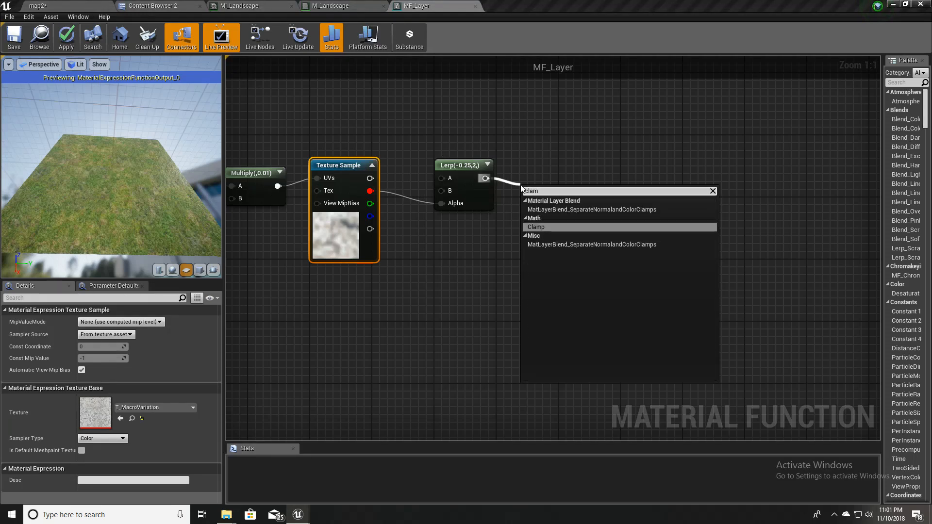
key(Return)
- Add a Multiply node with its A input fed by the main color output of the upper Base Color Input texture sample
scroll(467, 253, down, 4)
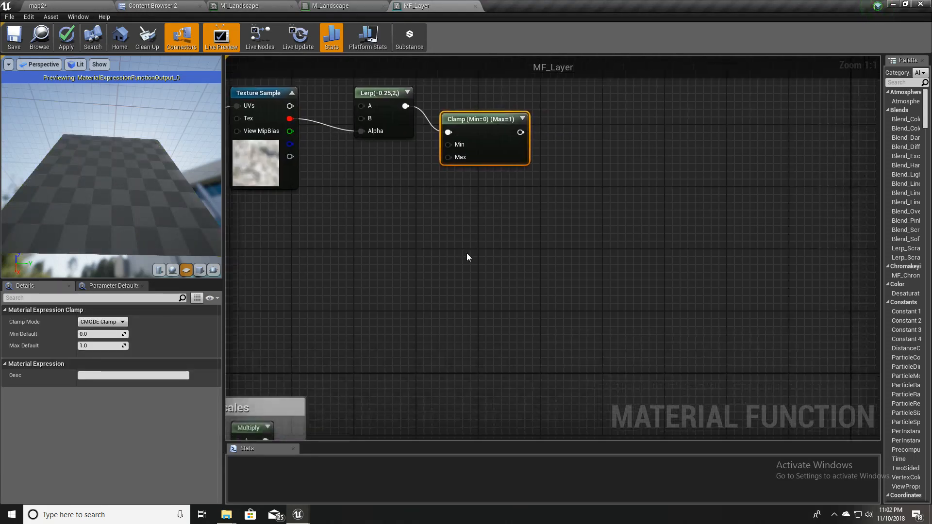
right_drag(489, 266, 441, 147)
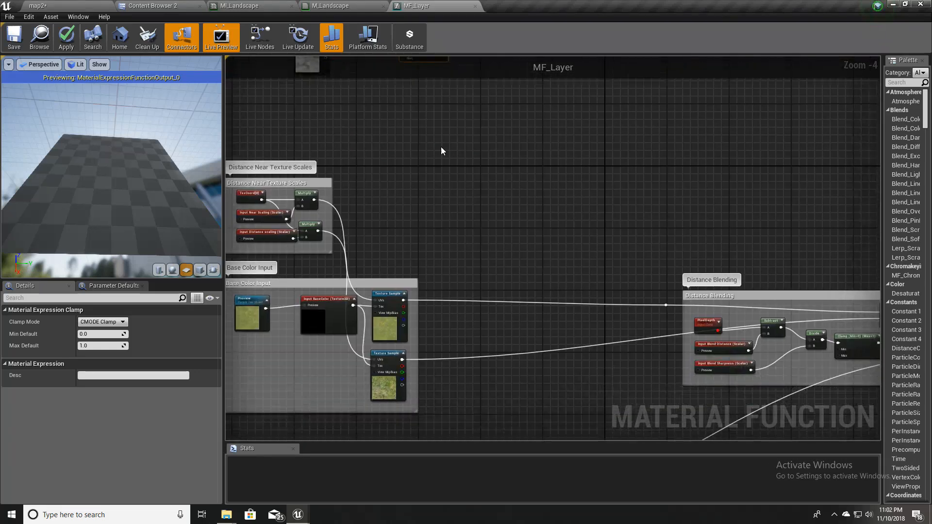
scroll(459, 311, up, 3)
right_drag(458, 318, 434, 255)
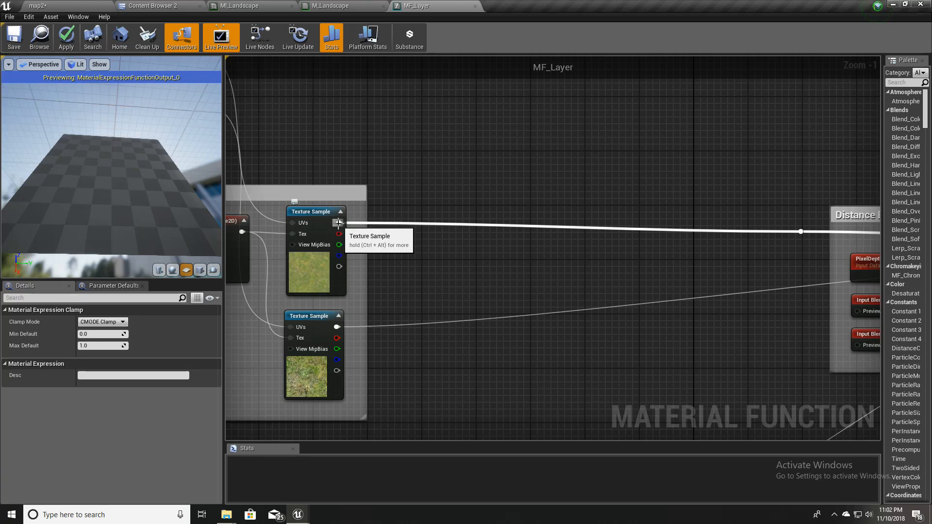
drag(342, 226, 450, 281)
text(multiply)
key(Return)
- Connect a new Constant3Vector node to the Multiply's B input and place it between the texture sample and the Multiply
right_click(476, 268)
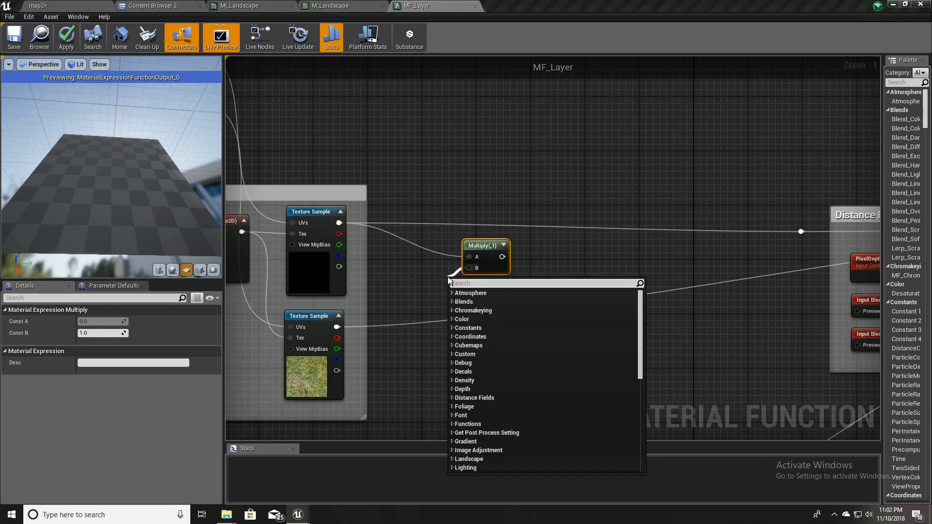
text(constan)
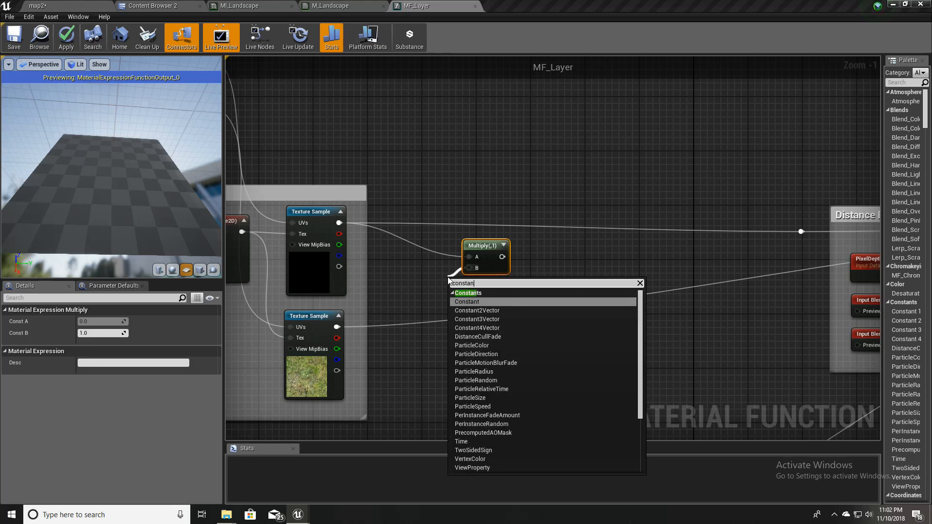
key(Down)
key(Down)
key(Return)
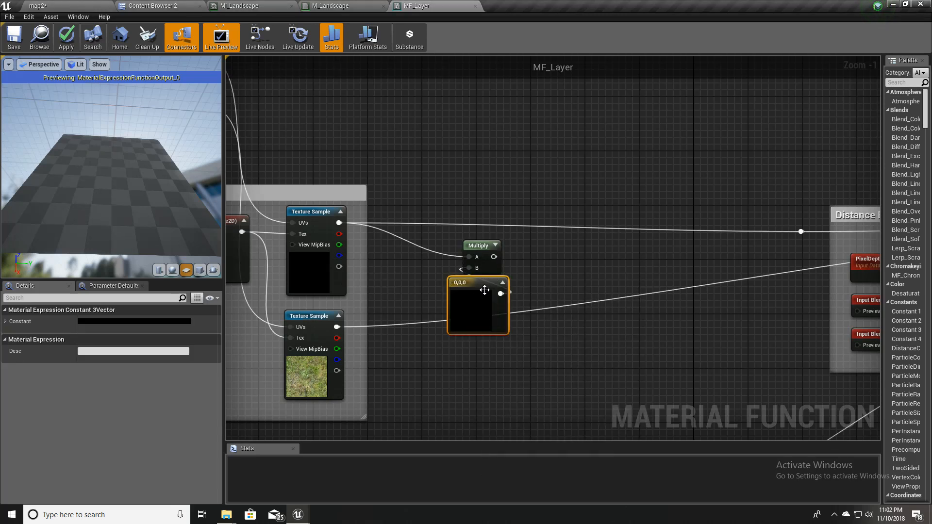
drag(478, 292, 404, 276)
- Set the Constant3Vector's color to white (1, 1, 1)
double_click(404, 275)
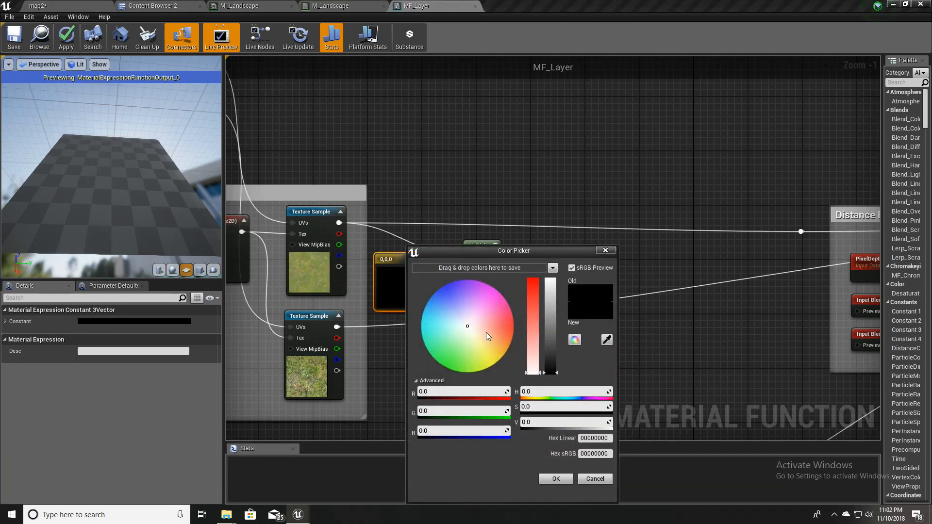
drag(551, 350, 551, 271)
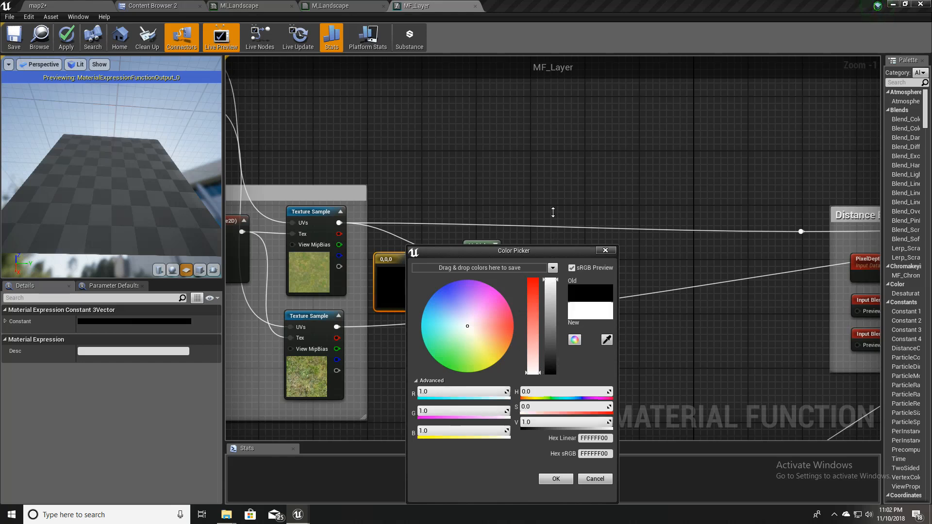
click(557, 478)
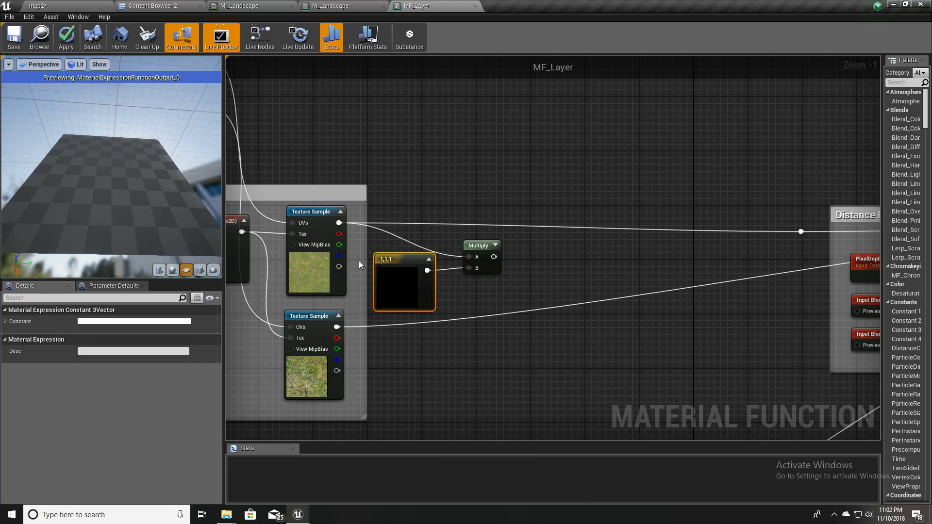
- Add a second Multiply node with its A input fed by the green channel of the upper Base Color Input texture sample
click(311, 266)
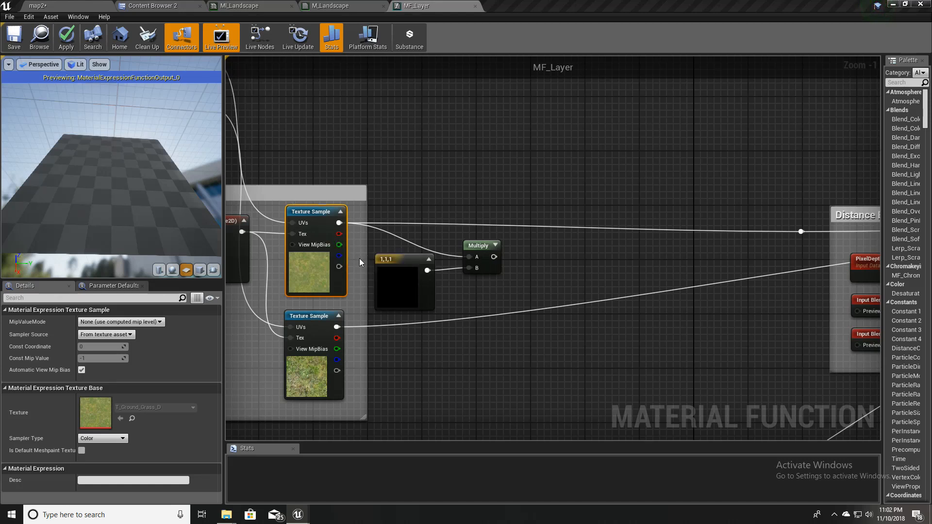
drag(339, 245, 525, 292)
text(mult)
key(Return)
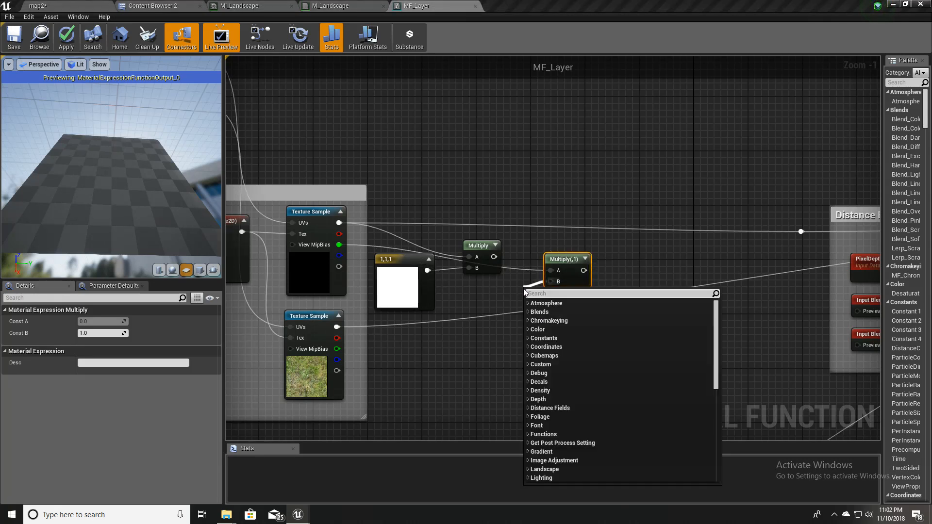
- Connect a new Constant3Vector to the second Multiply's B input and place it below the first Multiply
text(consta)
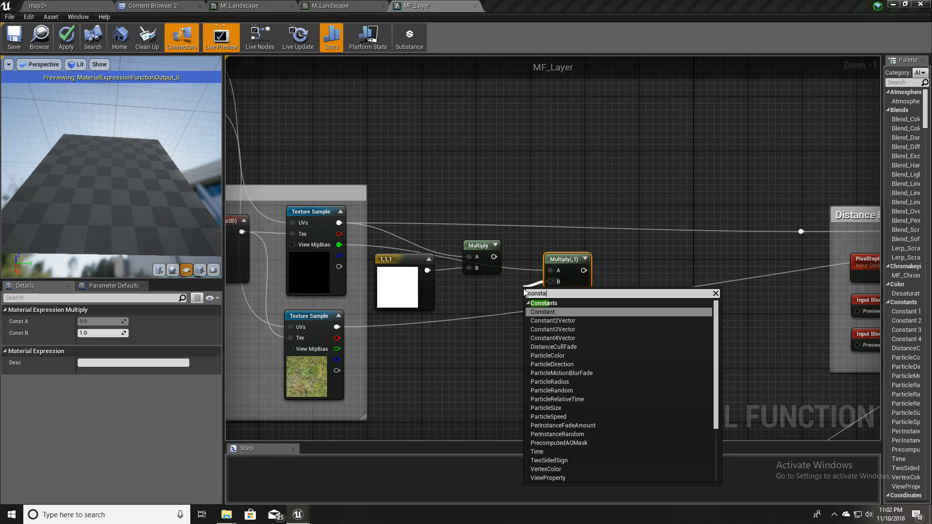
key(Down)
key(Down)
key(Return)
drag(541, 296, 488, 293)
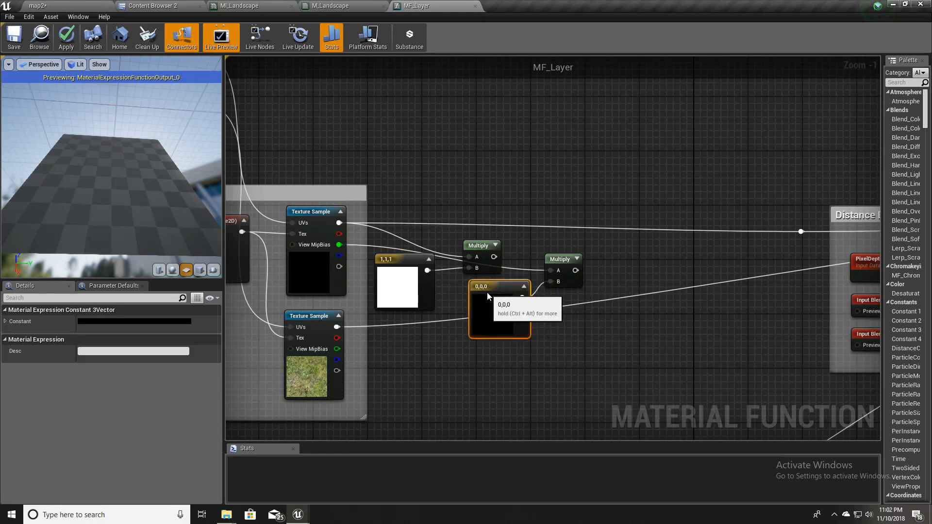
- Set the color of the Constant3Vector feeding the second Multiply to pale blue (0.477, 0.75, 0.776)
double_click(484, 306)
click(521, 324)
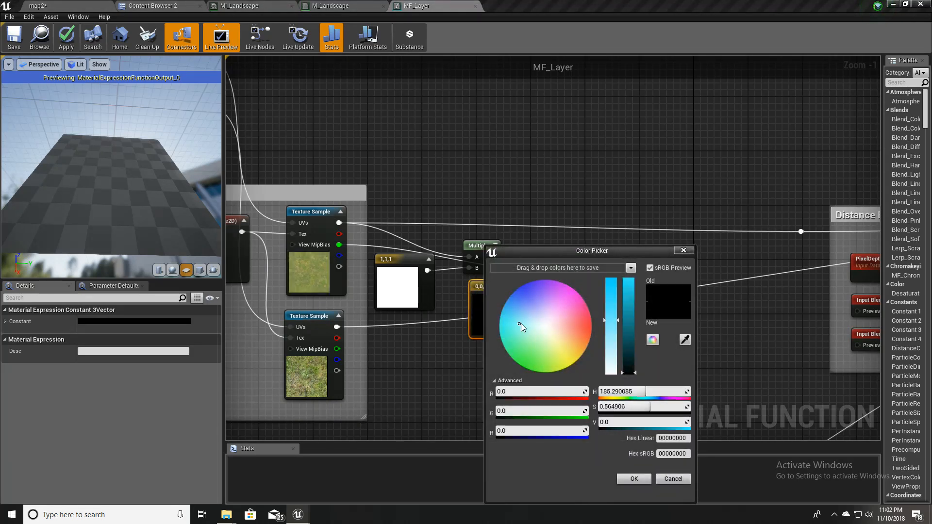
click(629, 314)
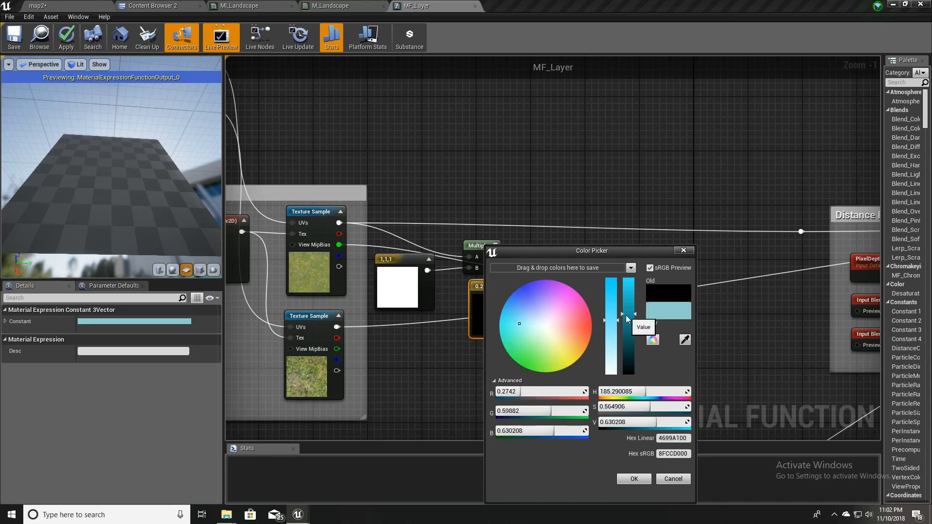
click(629, 301)
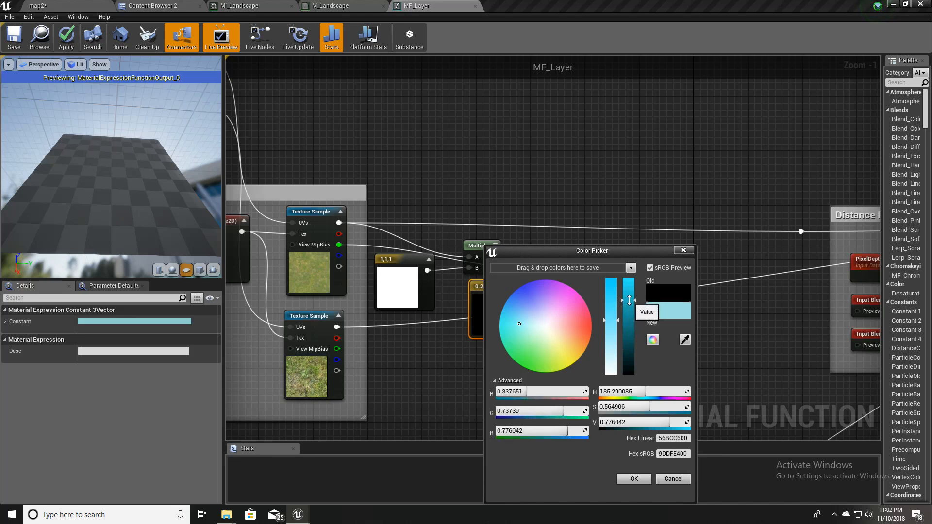
click(611, 337)
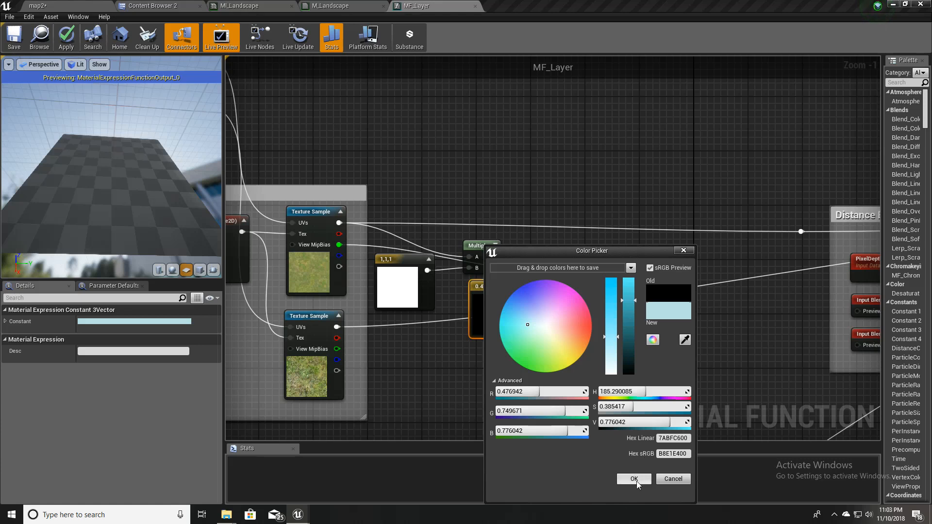
click(634, 480)
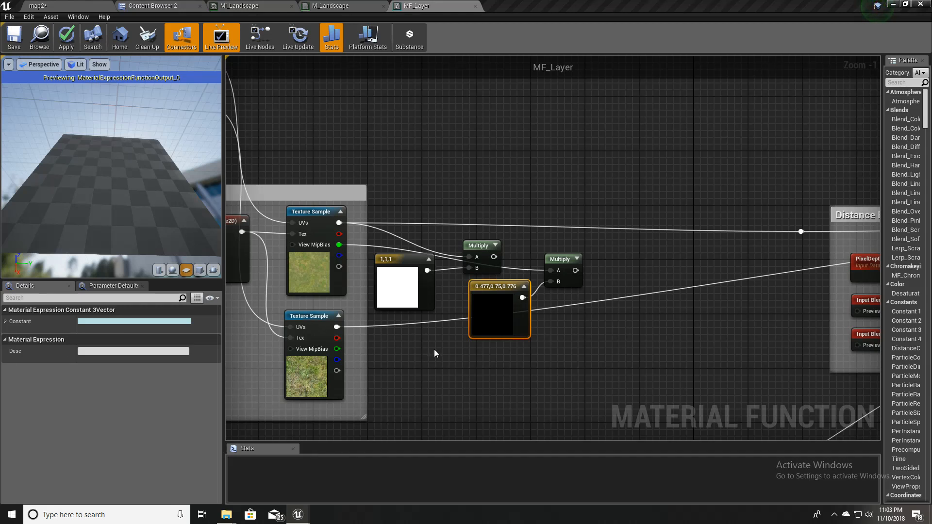
- Add a LinearInterpolate node with the first Multiply feeding its A input and the second Multiply feeding its B input
right_drag(760, 258, 763, 277)
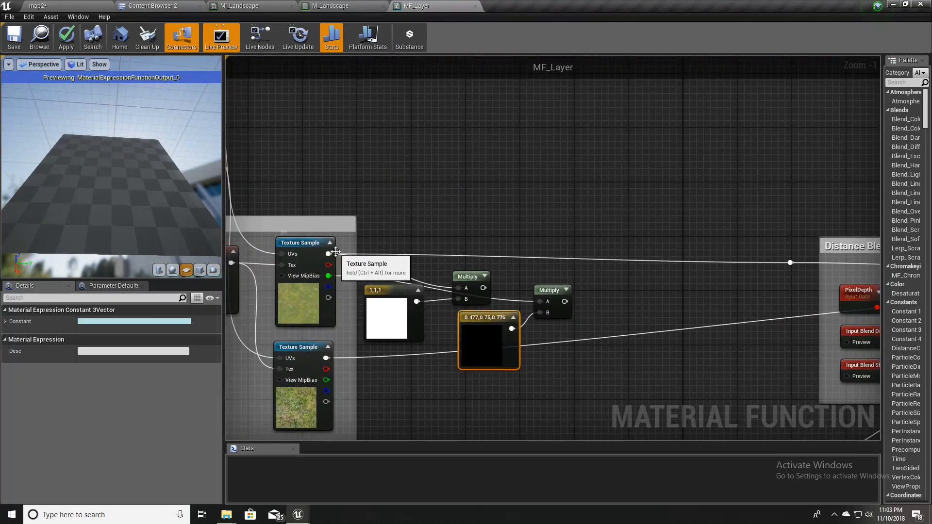
drag(490, 289, 597, 233)
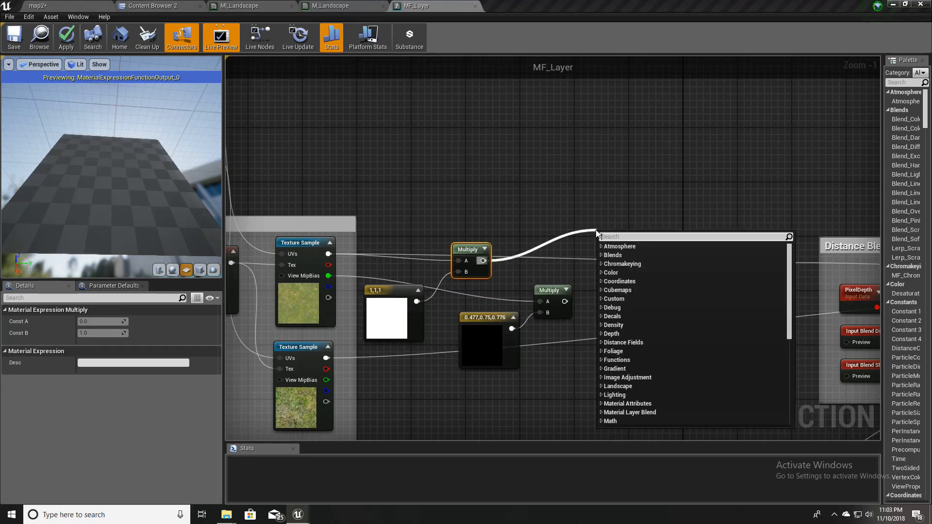
text(lerp)
key(Down)
key(Down)
key(Down)
key(Down)
key(Down)
key(Down)
key(Down)
key(Down)
key(Down)
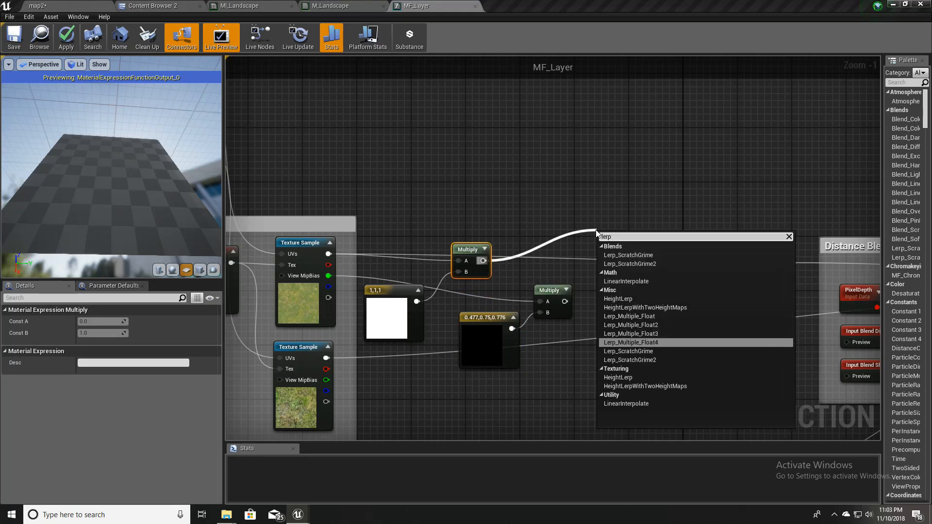
key(Up)
key(Return)
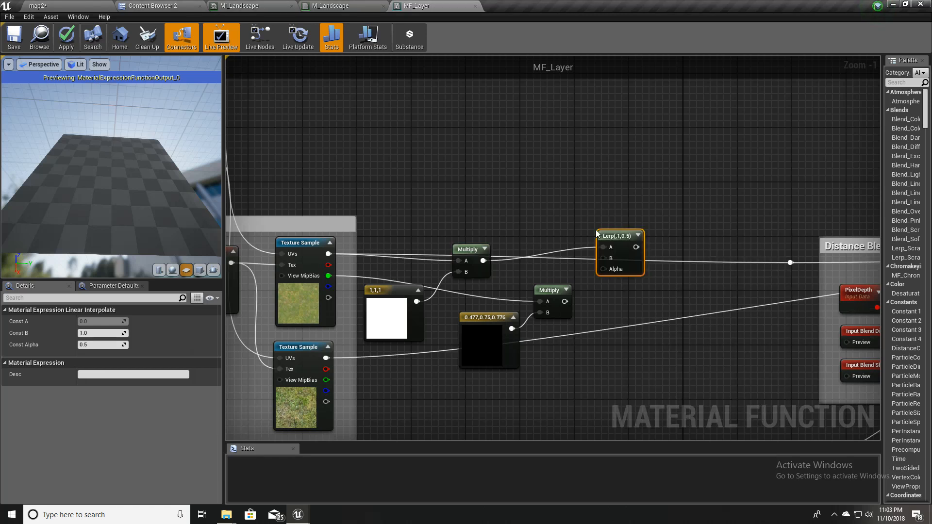
drag(565, 301, 611, 260)
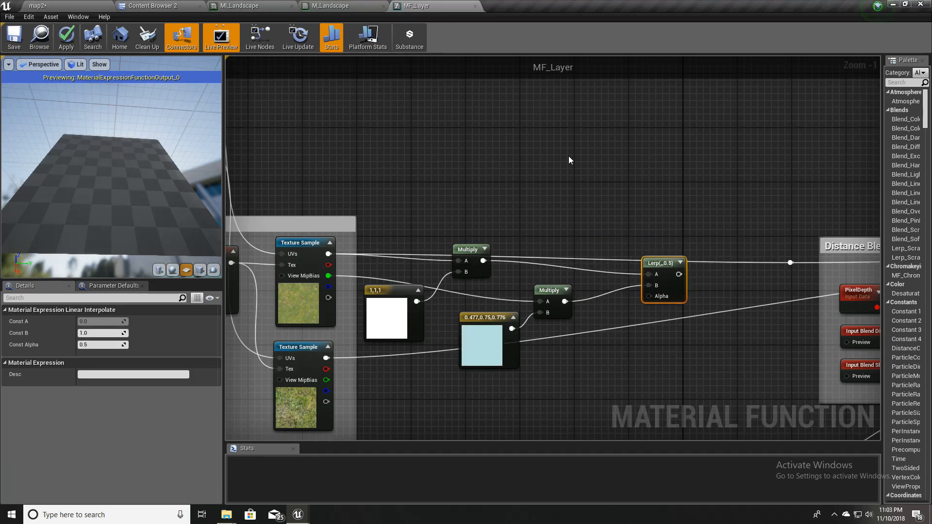
- Connect the macro variation Clamp's output to the Lerp's Alpha and the Lerp's output to the reroute node before Distance Blending
scroll(570, 157, down, 4)
right_drag(513, 73, 490, 232)
scroll(471, 151, up, 4)
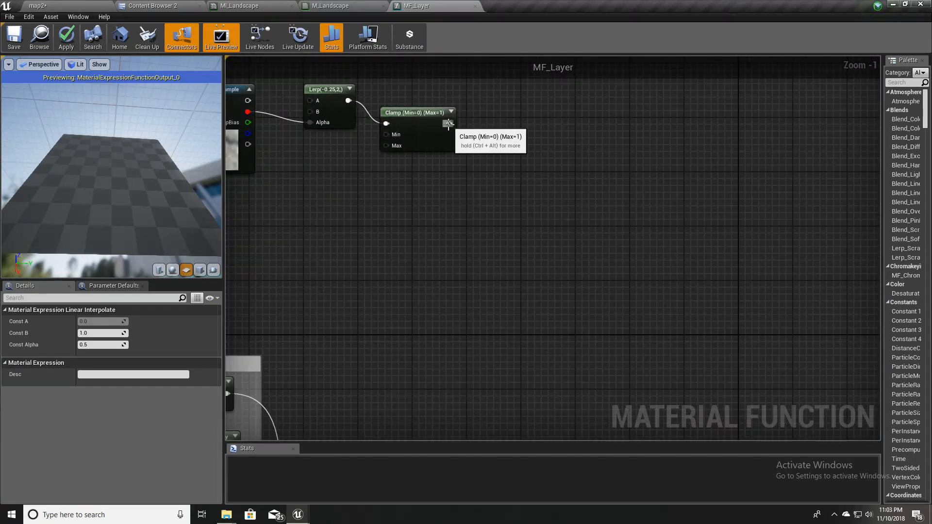
drag(450, 123, 704, 360)
right_drag(750, 345, 469, 333)
drag(451, 325, 565, 314)
right_drag(394, 215, 476, 205)
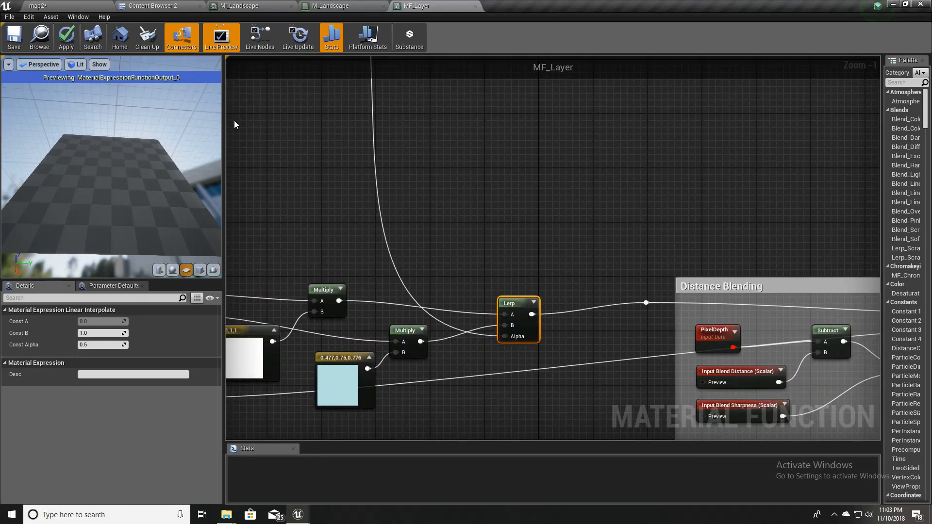
- Apply the MF_Layer changes and view the landscape in the map2 level
drag(96, 168, 105, 168)
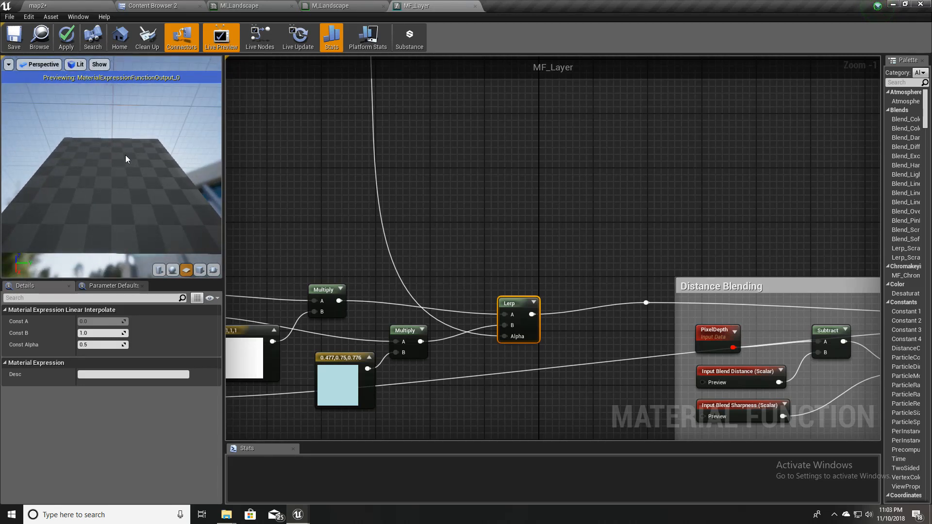
click(37, 5)
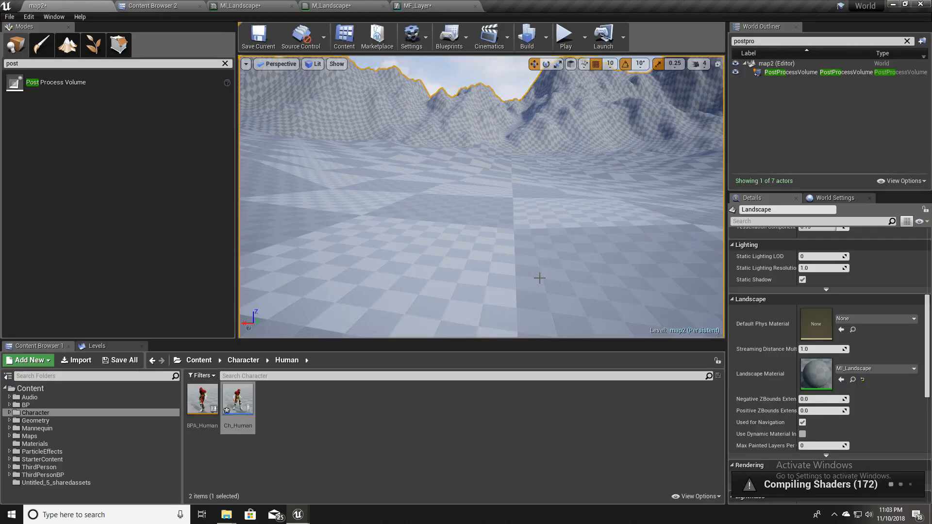
mouse_move(547, 280)
right_down()
mouse_move(530, 286)
mouse_move(520, 310)
mouse_move(548, 280)
right_up()
key(d)
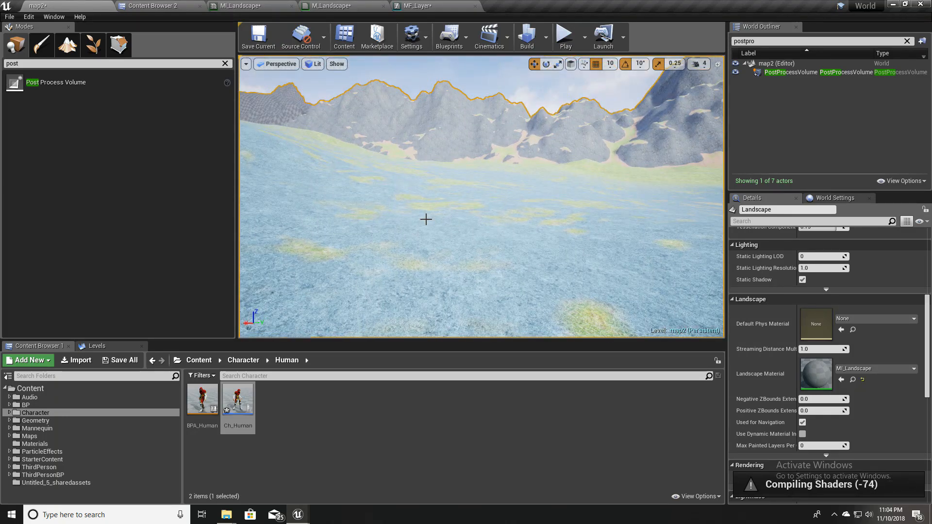
- Play the level full screen and run the character around to examine the ground's color variation and tiling, then end the play session
key(alt+p)
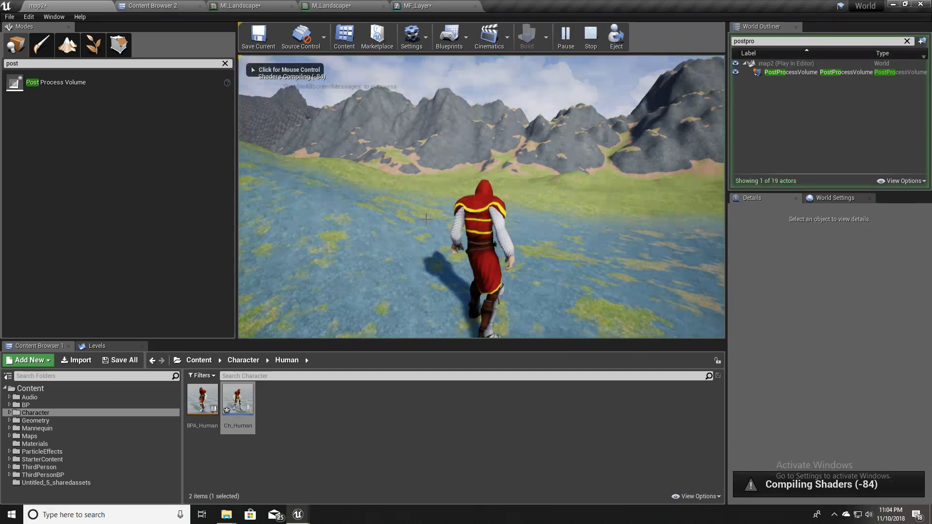
key(F11)
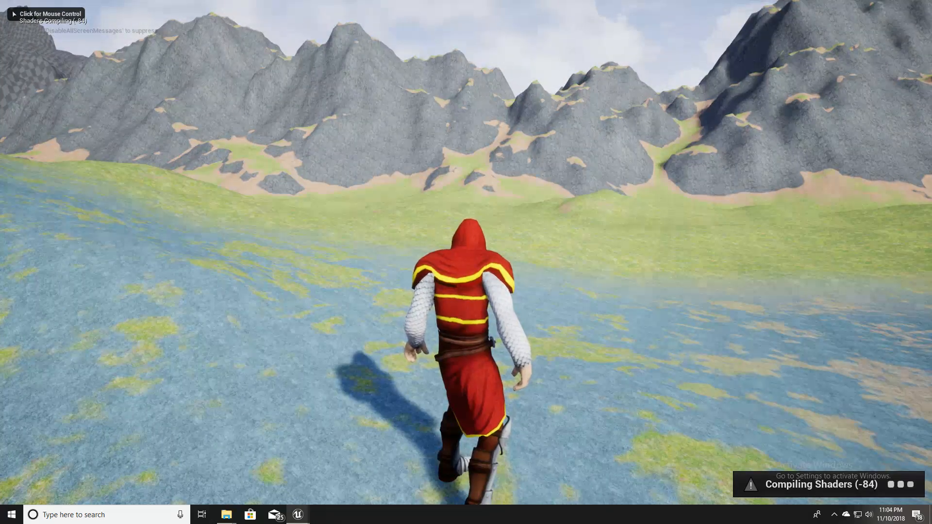
key(w)
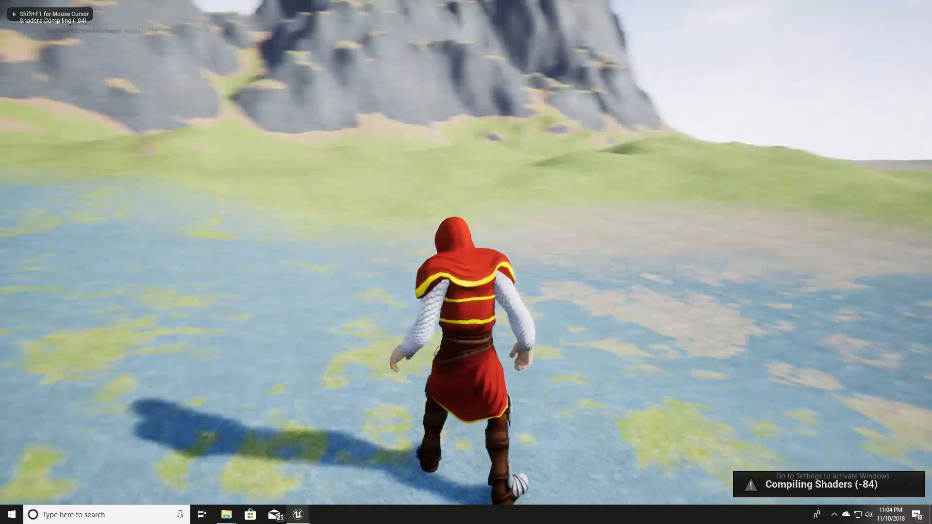
key(w)
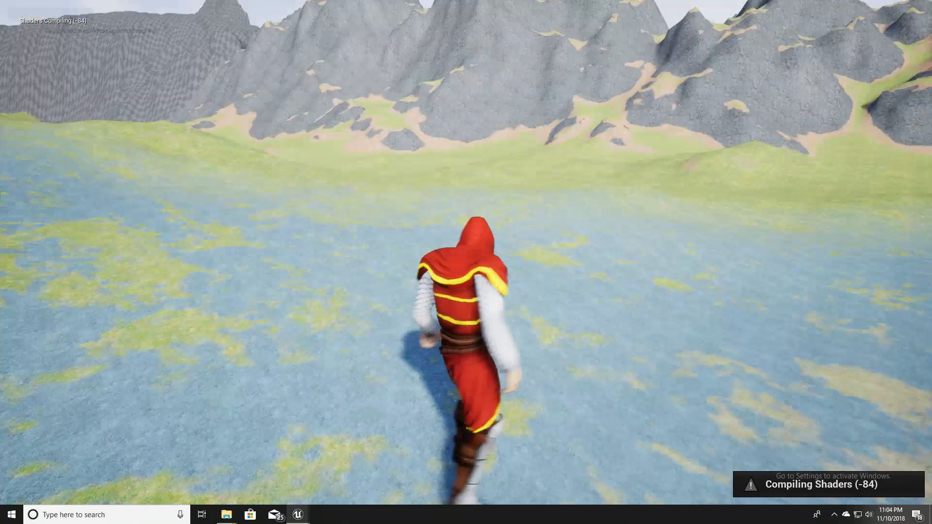
key(w)
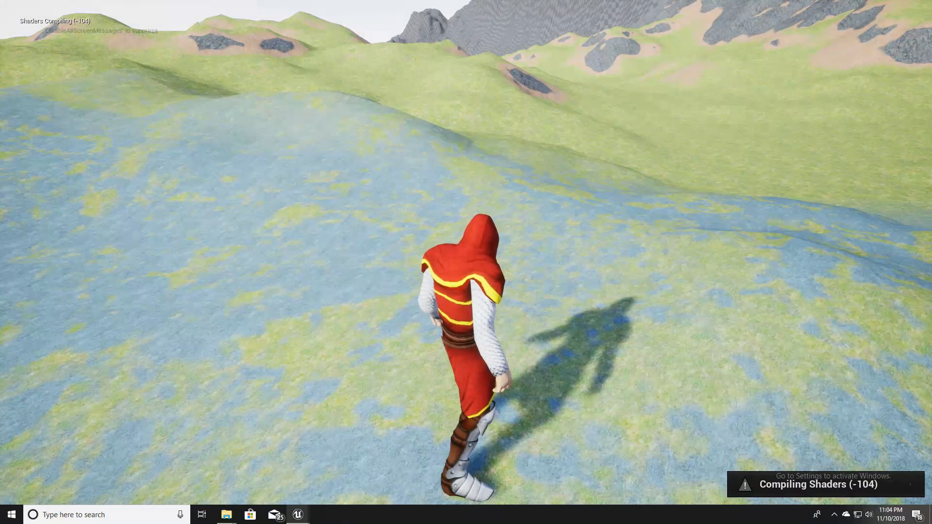
key(w)
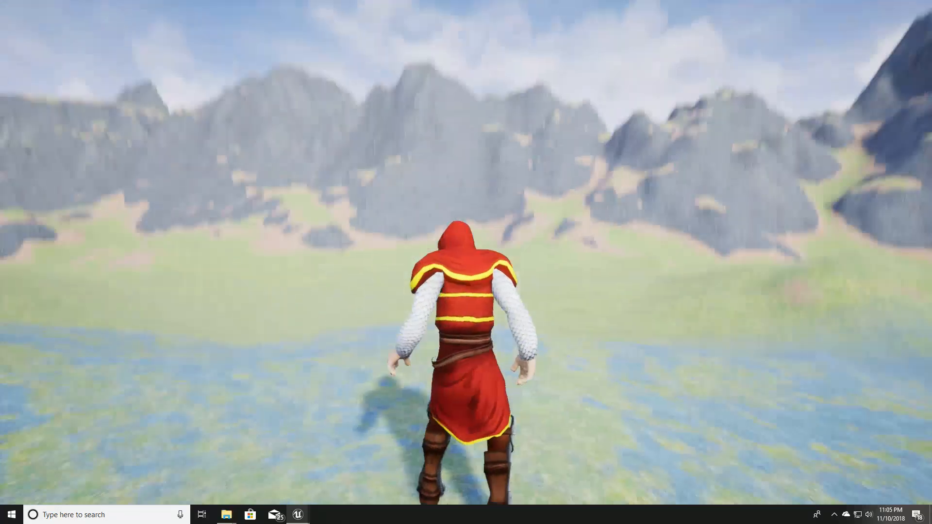
key(w)
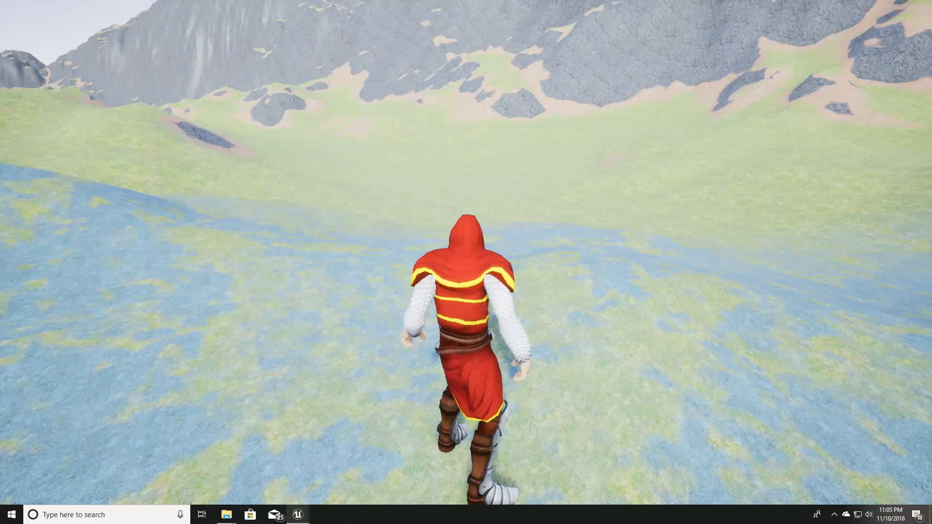
key(Escape)
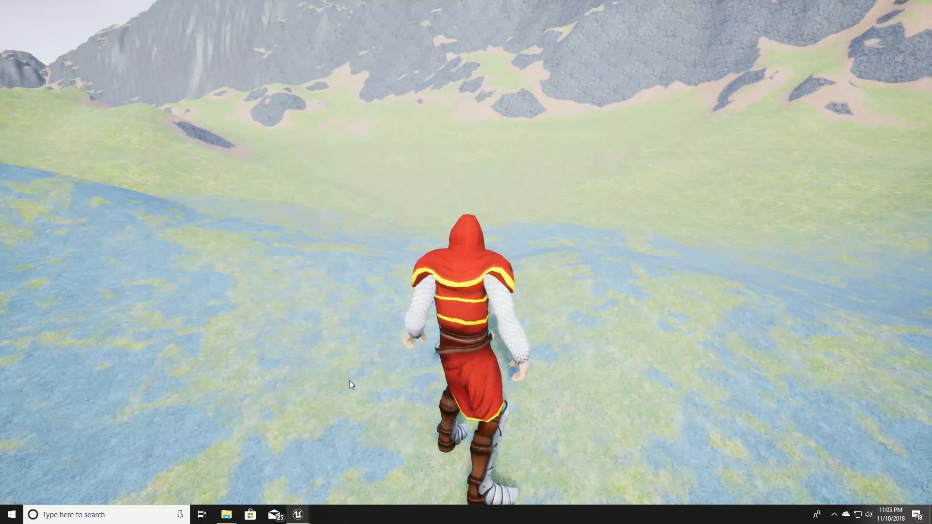
key(F11)
- In MF_Layer, set the color of the Constant3Vector feeding the second Multiply to pale yellow (0.776, 0.757, 0.567)
click(416, 5)
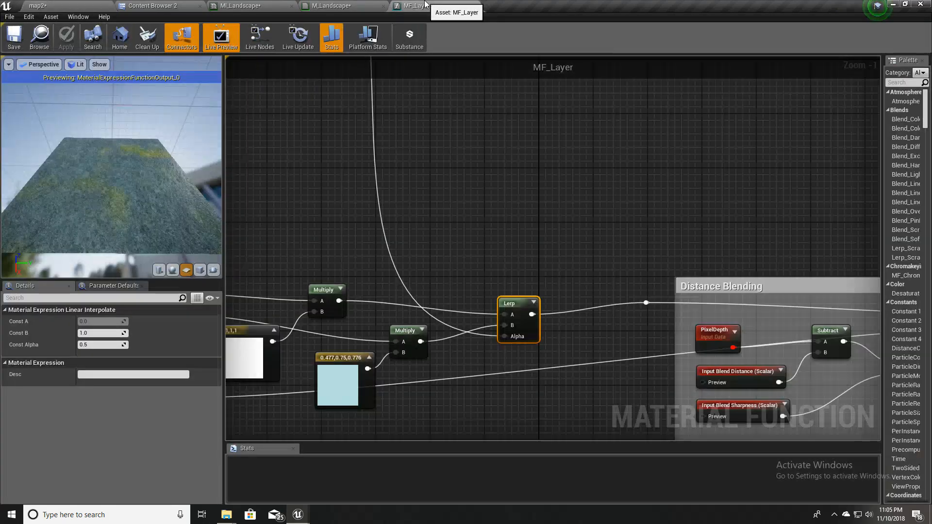
scroll(465, 262, down, 2)
scroll(417, 351, up, 3)
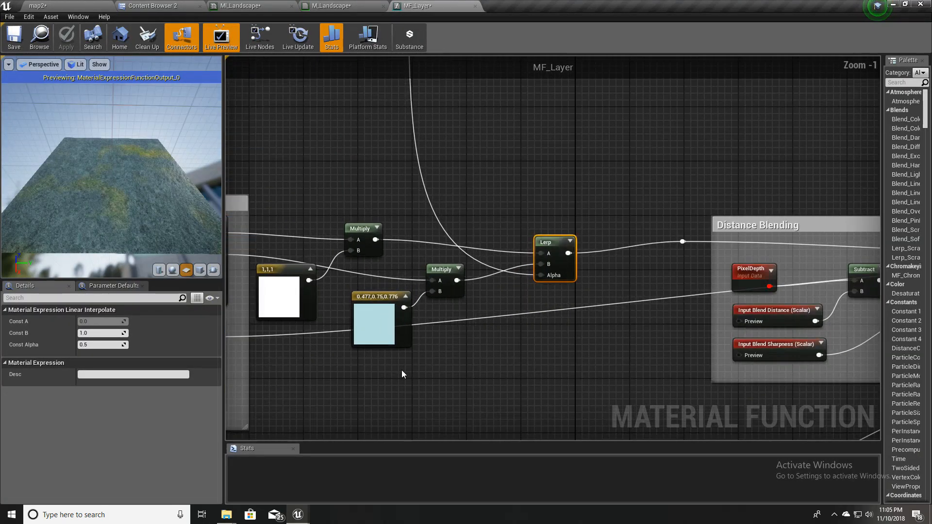
click(399, 263)
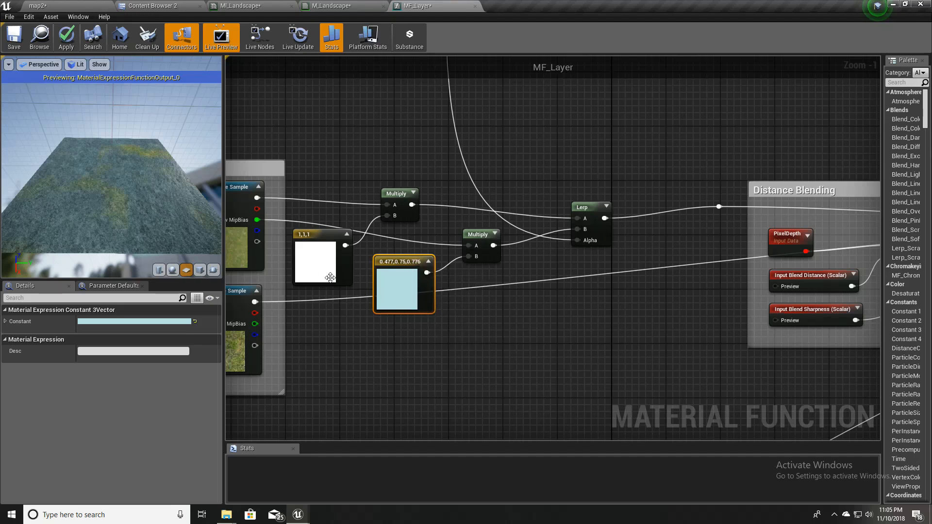
mouse_move(45, 193)
mouse_down()
mouse_move(72, 197)
mouse_move(55, 187)
mouse_up()
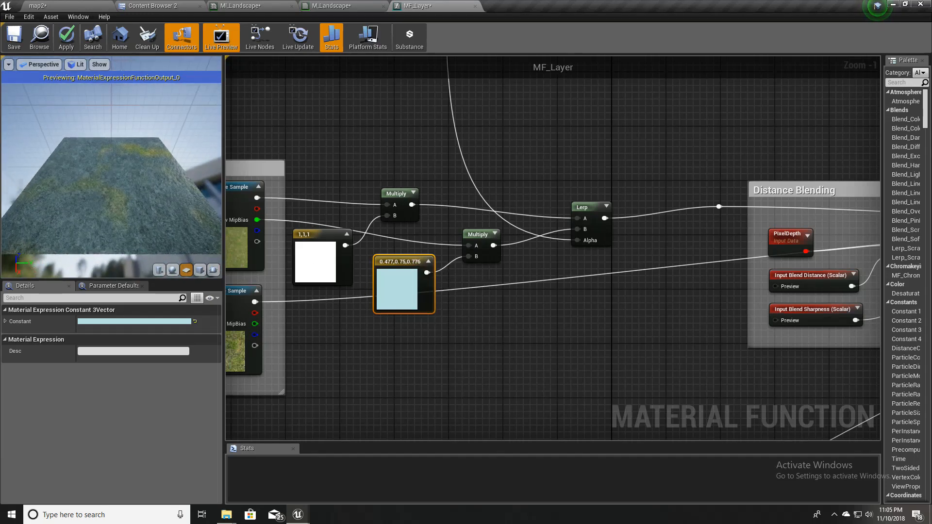
double_click(391, 277)
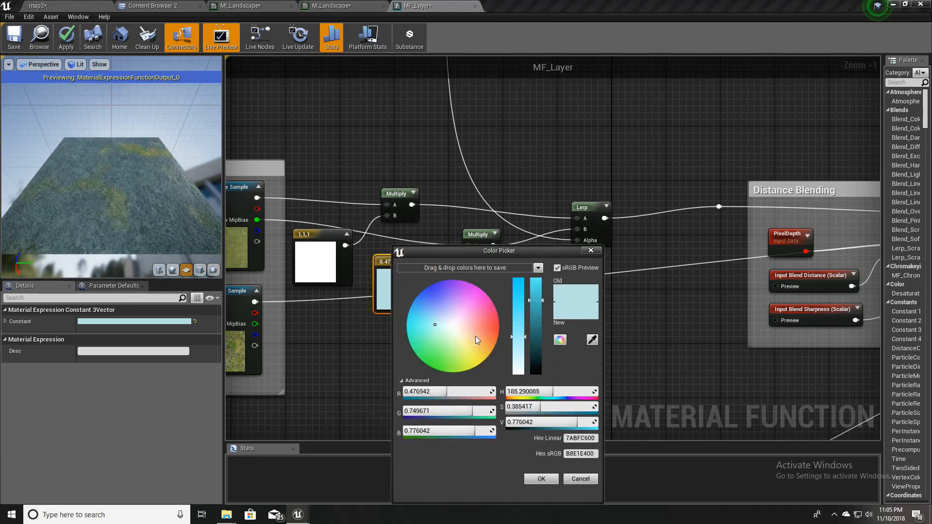
click(461, 337)
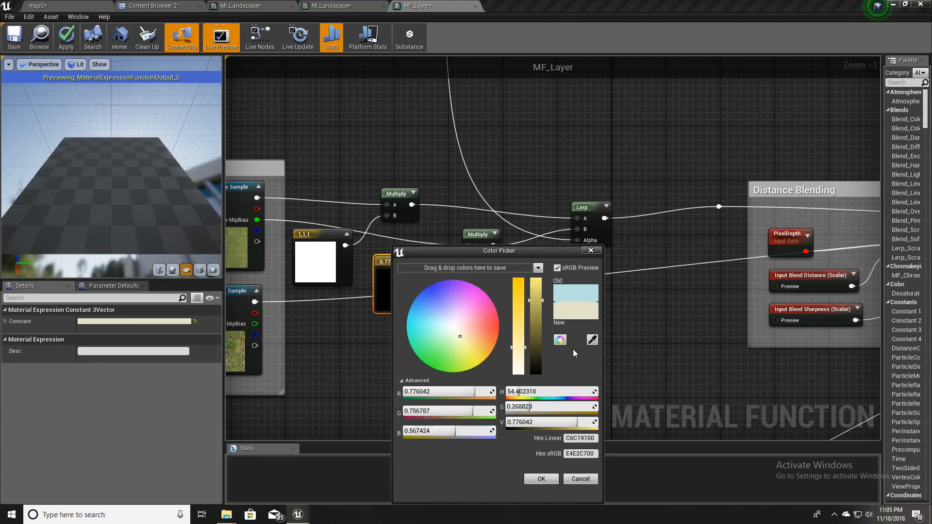
click(541, 480)
- Apply the color change in MF_Layer and check the landscape's appearance in the map2 level
scroll(537, 389, down, 3)
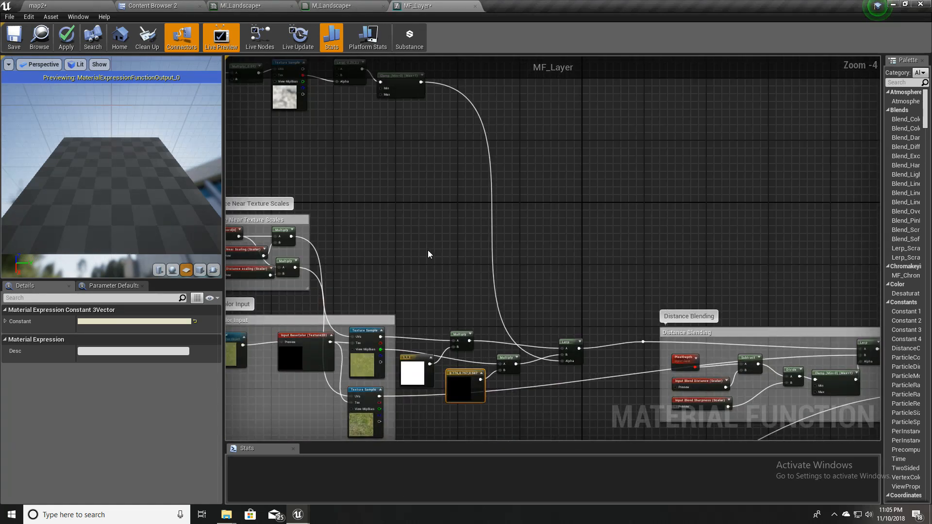
right_drag(427, 250, 481, 285)
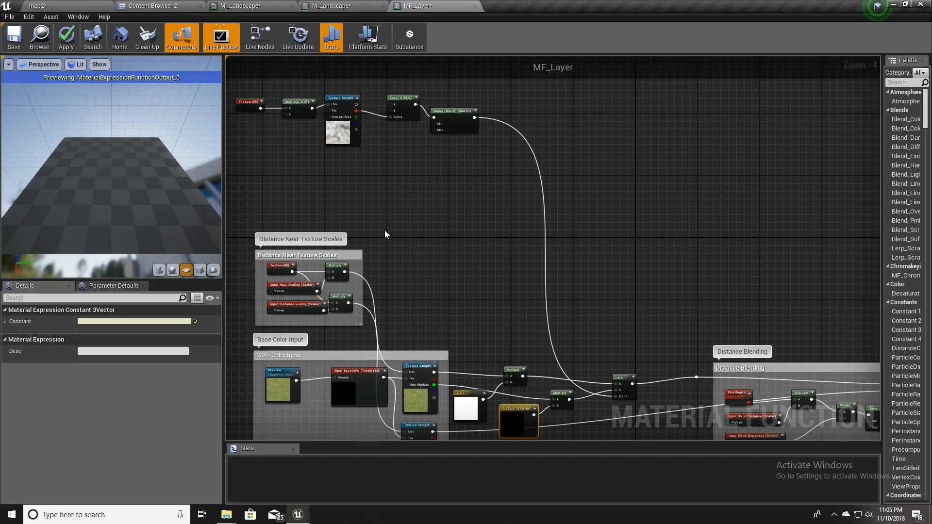
right_drag(300, 167, 331, 190)
right_drag(348, 235, 339, 182)
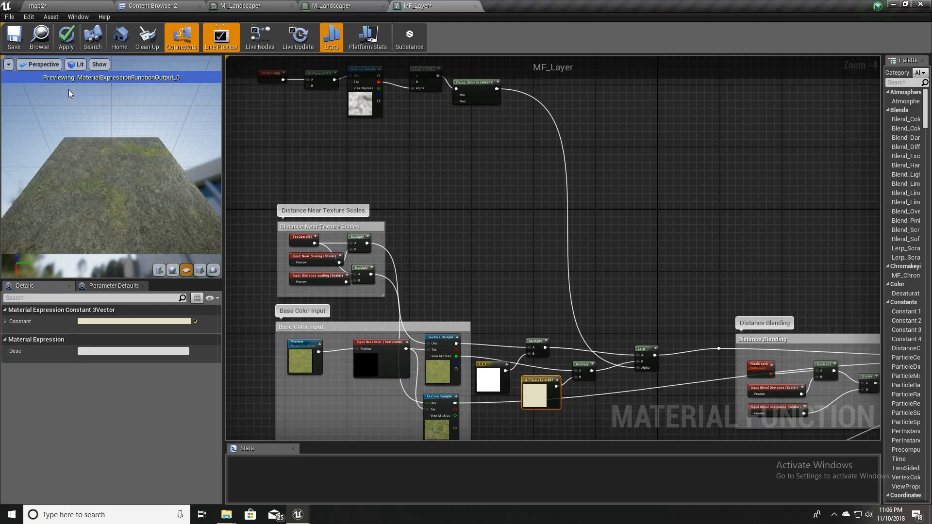
drag(104, 203, 133, 197)
click(70, 49)
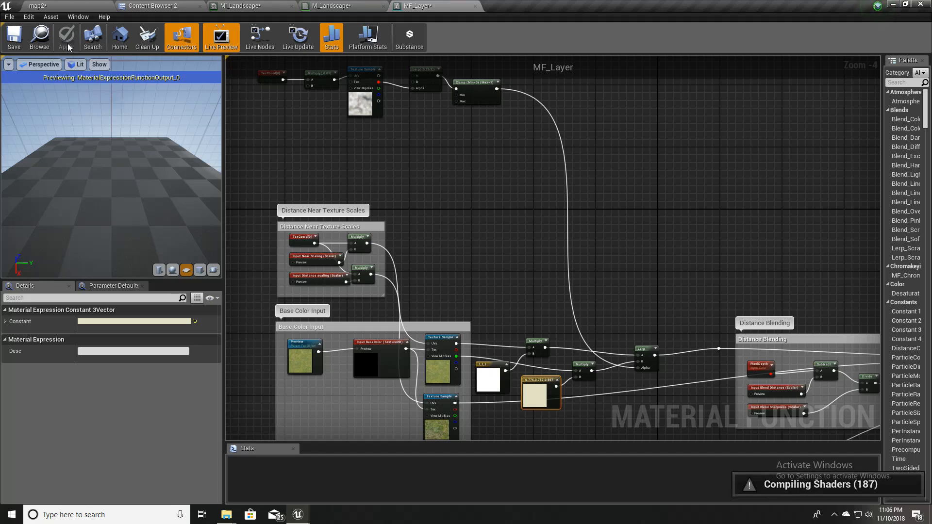
click(87, 6)
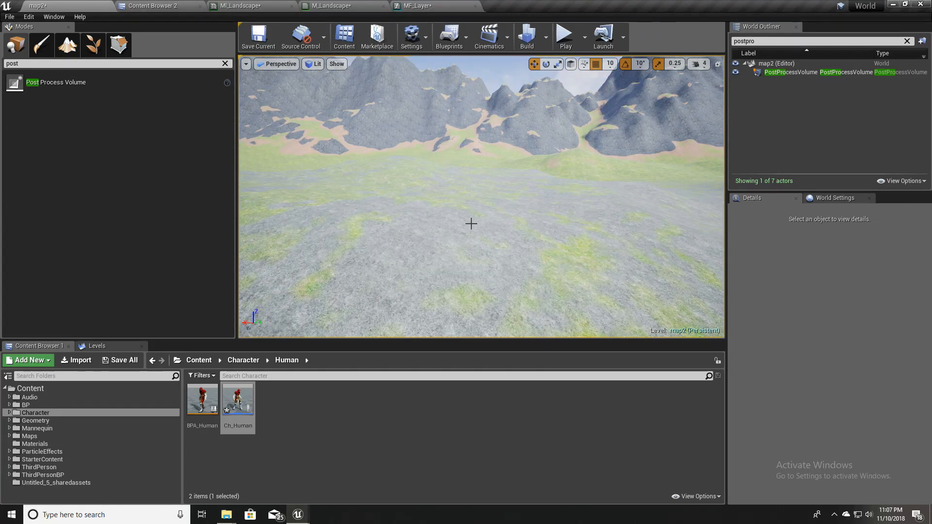
- In MF_Layer, add a reroute node on the wire running from the second base color Texture Sample to the Distance Blending Lerp
click(362, 6)
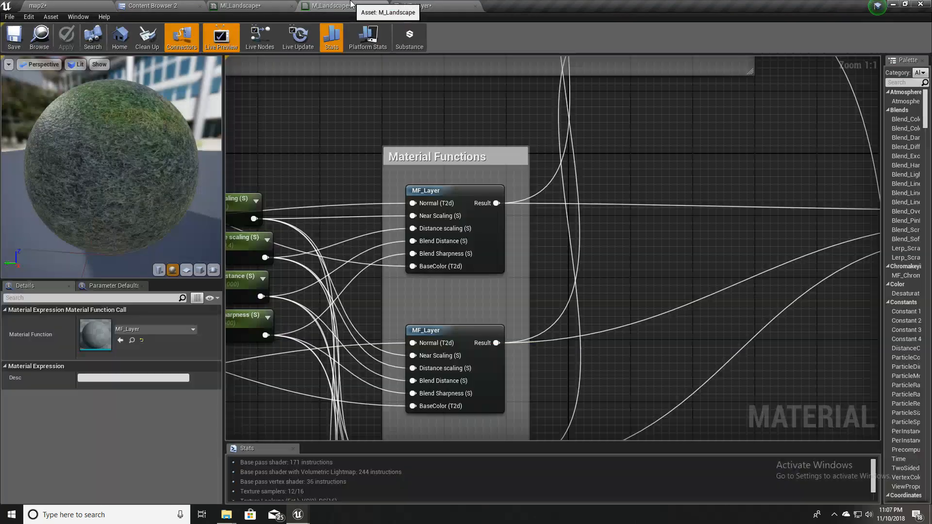
click(441, 5)
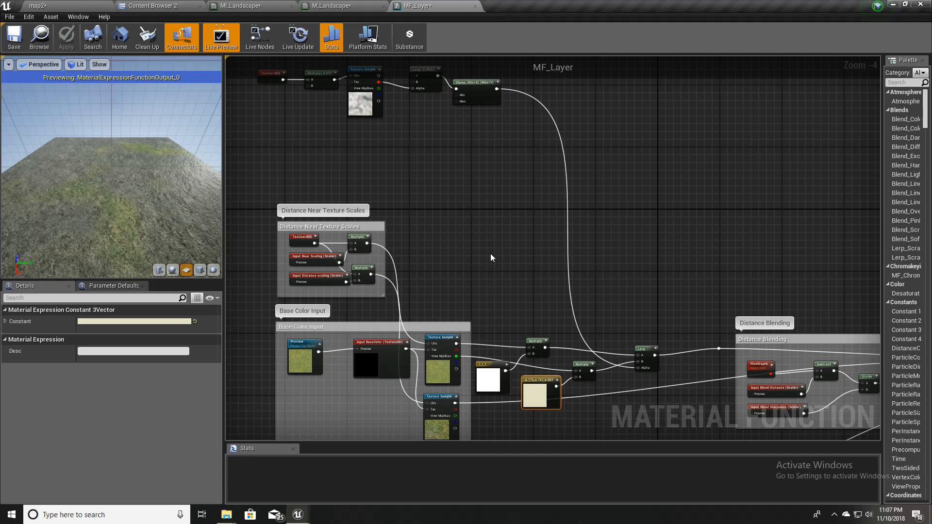
scroll(491, 258, up, 3)
right_drag(576, 298, 566, 345)
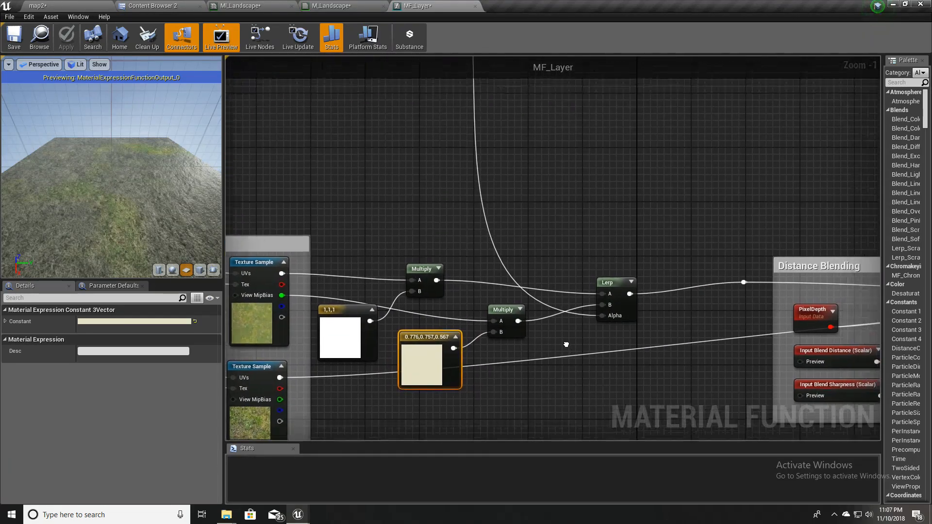
scroll(566, 345, down, 2)
right_drag(430, 204, 471, 106)
scroll(426, 171, down, 1)
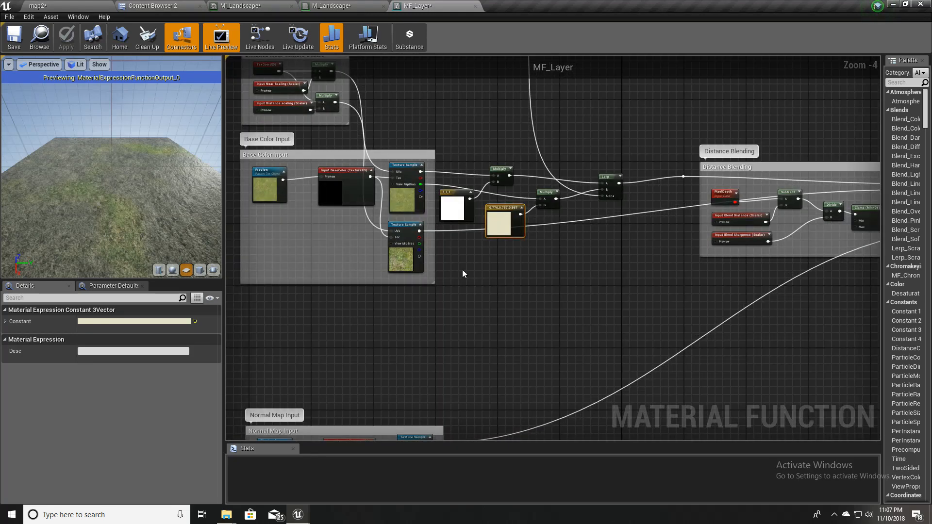
right_drag(463, 270, 490, 250)
scroll(412, 243, up, 2)
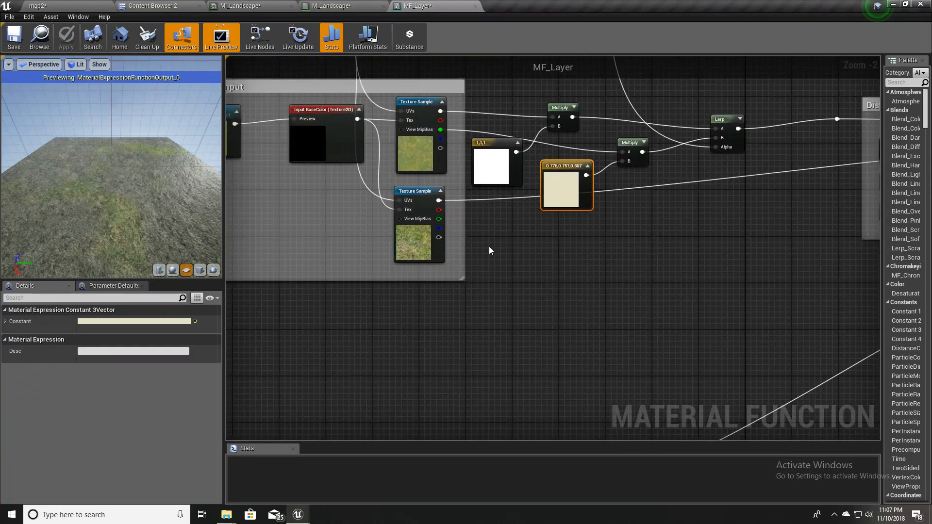
click(430, 204)
right_drag(459, 206, 155, 309)
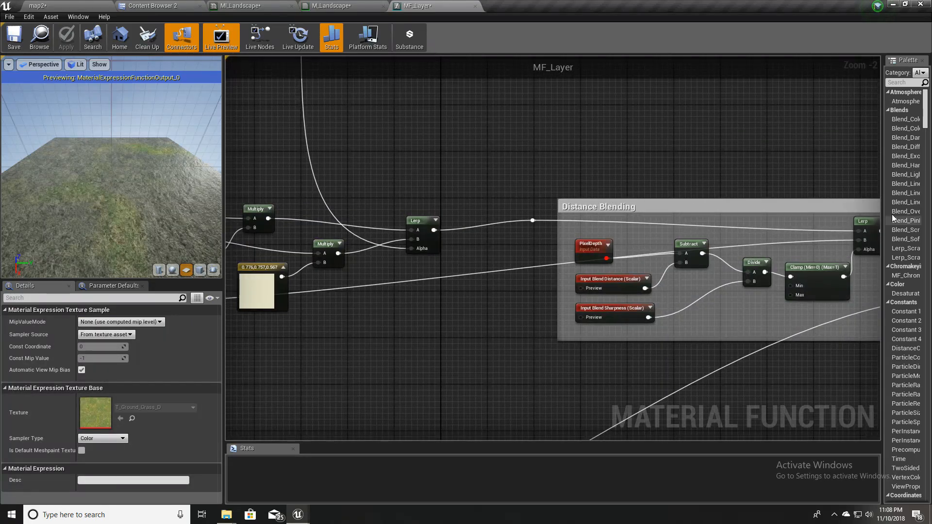
right_drag(552, 362, 438, 324)
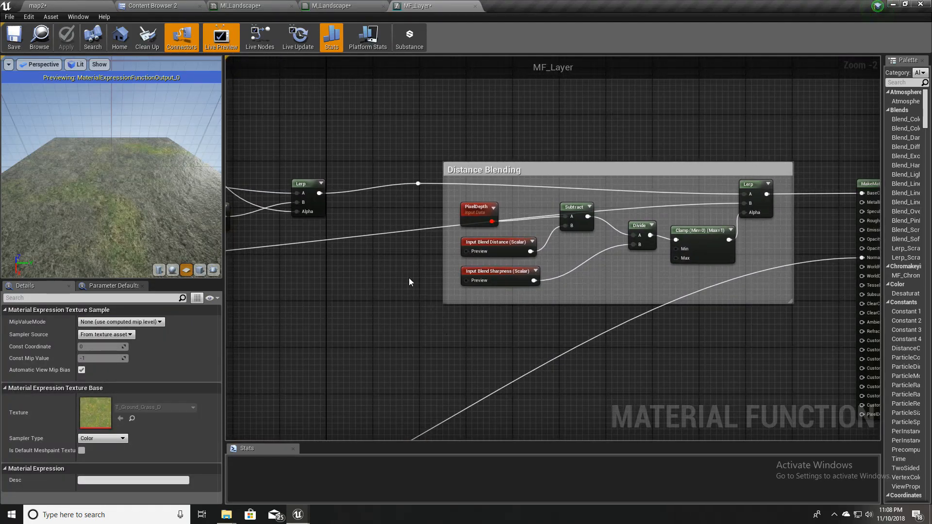
double_click(421, 230)
- Duplicate the T_MacroVariation Texture Sample and place the copy directly below the original
right_drag(421, 230, 567, 298)
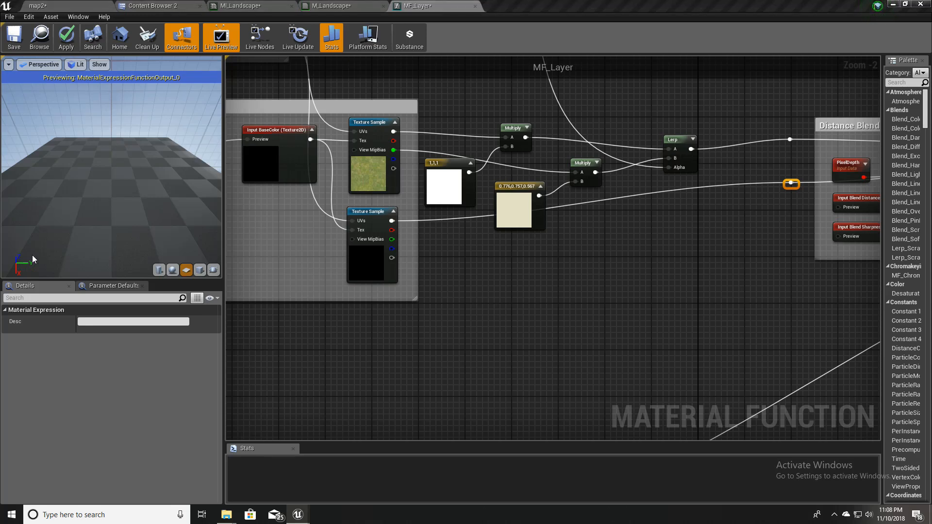
right_drag(434, 335, 427, 392)
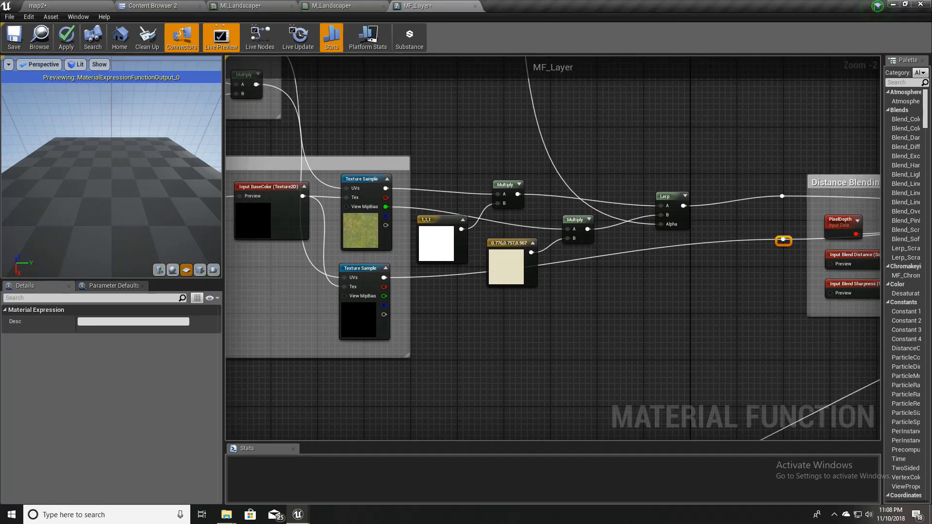
right_drag(552, 407, 532, 396)
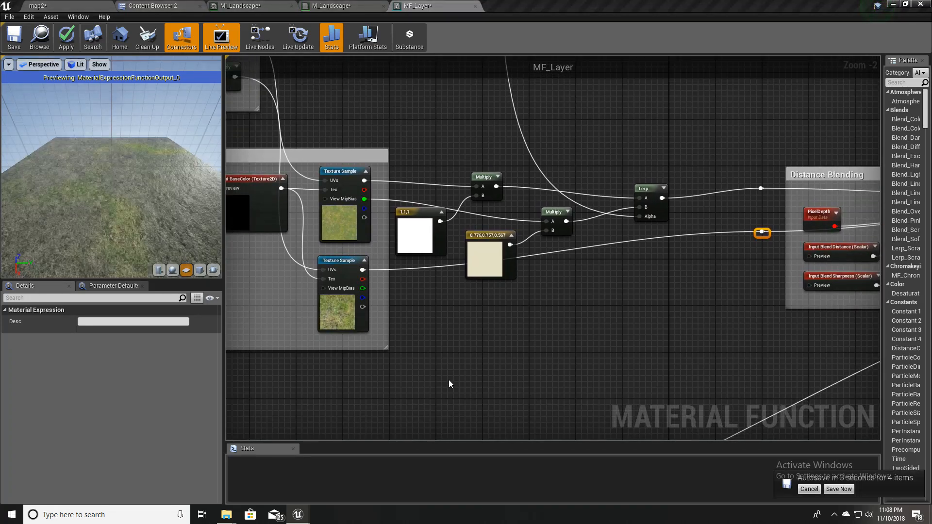
right_drag(449, 379, 440, 330)
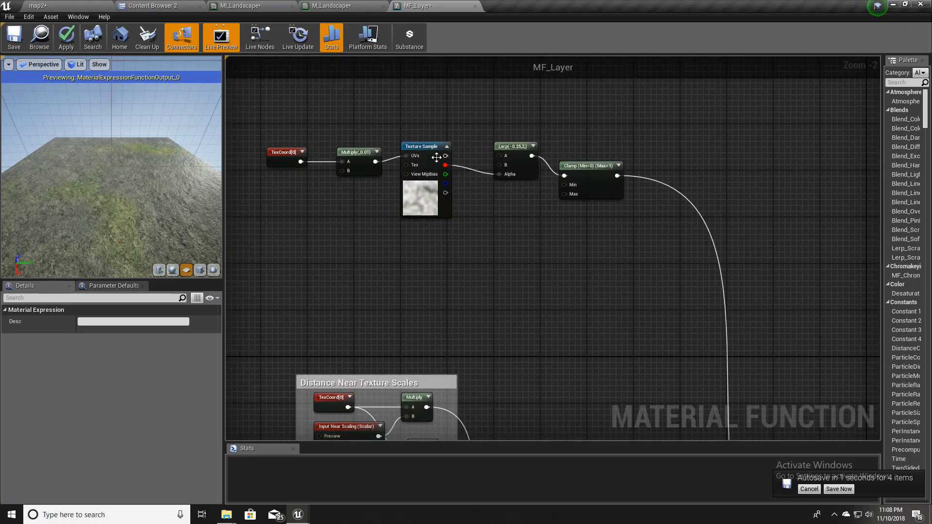
click(431, 146)
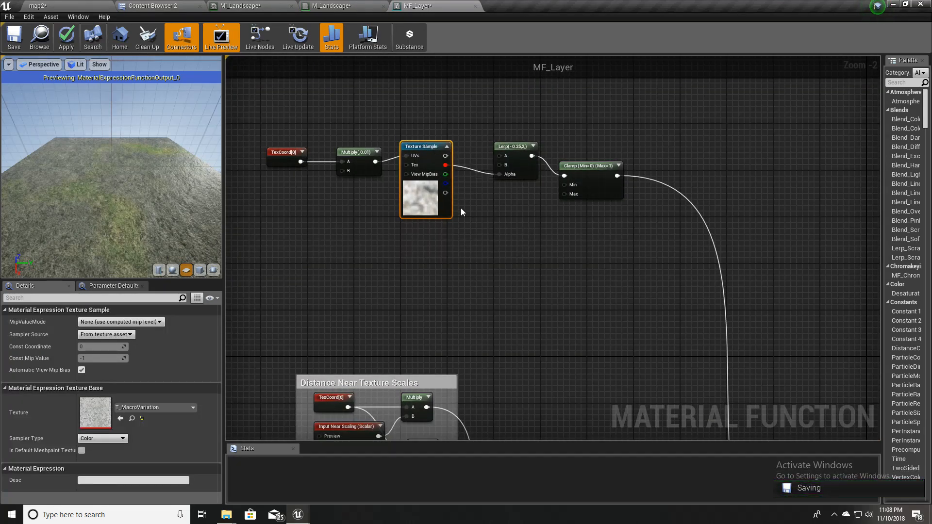
key(ctrl+c)
key(ctrl+v)
drag(489, 205, 431, 232)
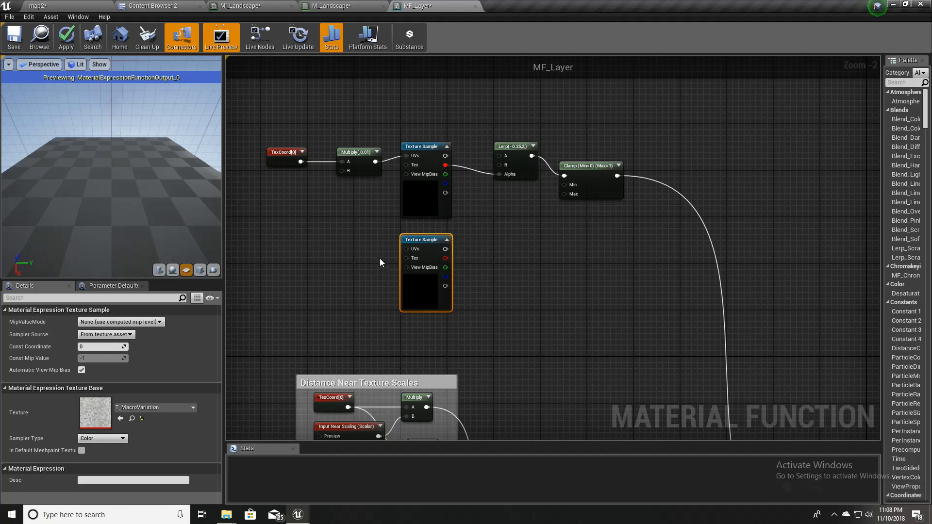
- Duplicate the 0.01 Multiply that scales the macro texture coordinates and place the copy beside the lower T_MacroVariation sample
right_drag(362, 260, 390, 249)
click(378, 153)
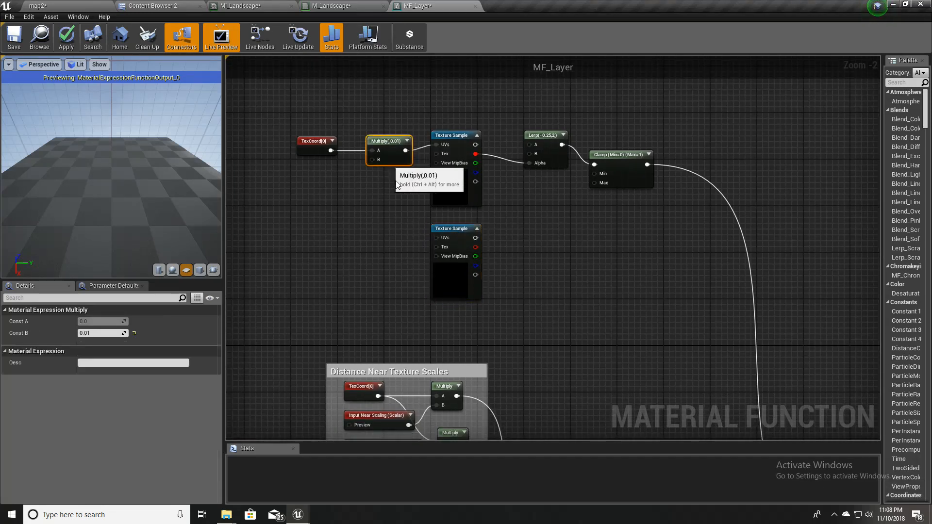
key(ctrl+c)
key(ctrl+v)
drag(427, 218, 371, 214)
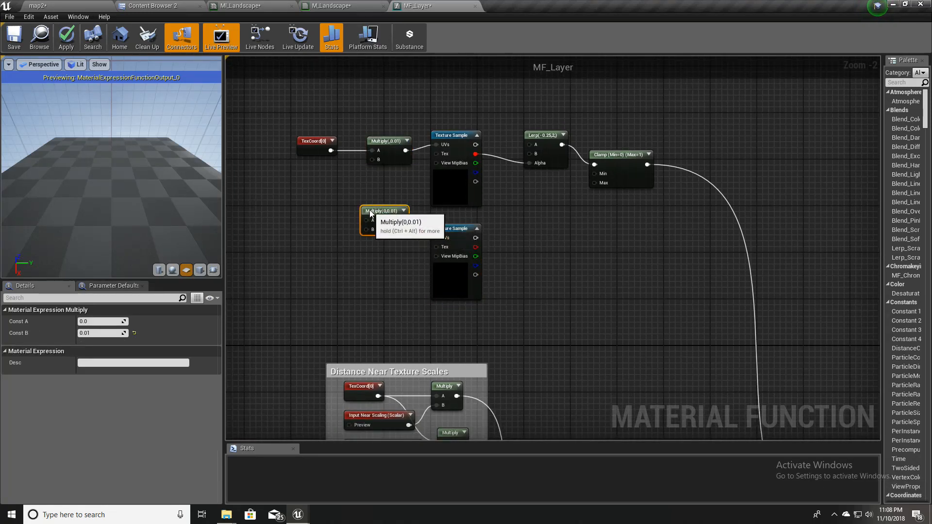
- Connect the TexCoord to the copied Multiply and that Multiply to the lower Texture Sample's UVs, aligning the Multiply with the sample
drag(331, 151, 450, 233)
click(450, 233)
right_drag(411, 249, 432, 224)
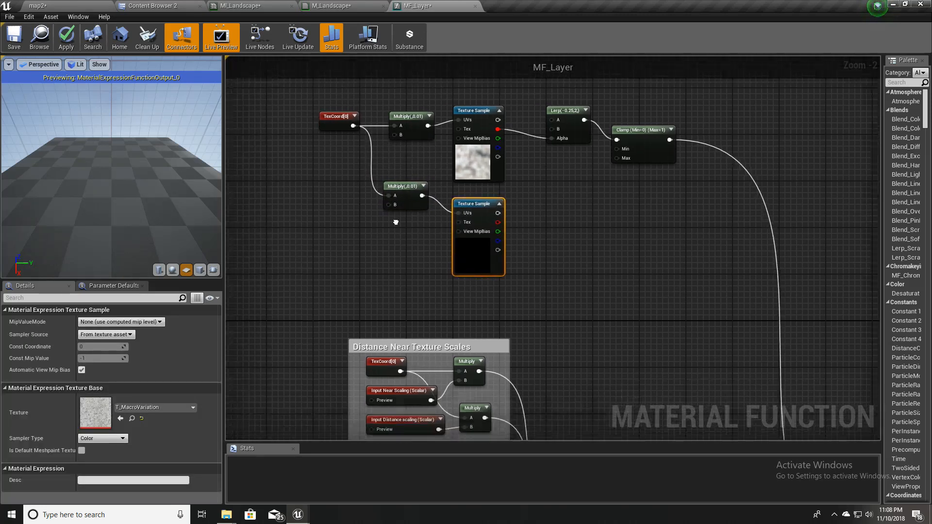
drag(396, 192, 402, 215)
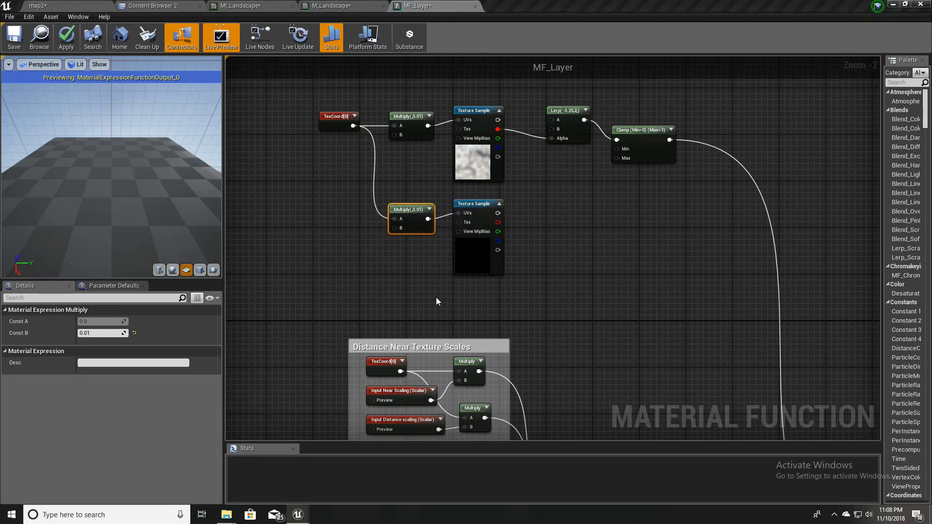
- Set Const B of the copied Multiply to 0.05
click(99, 333)
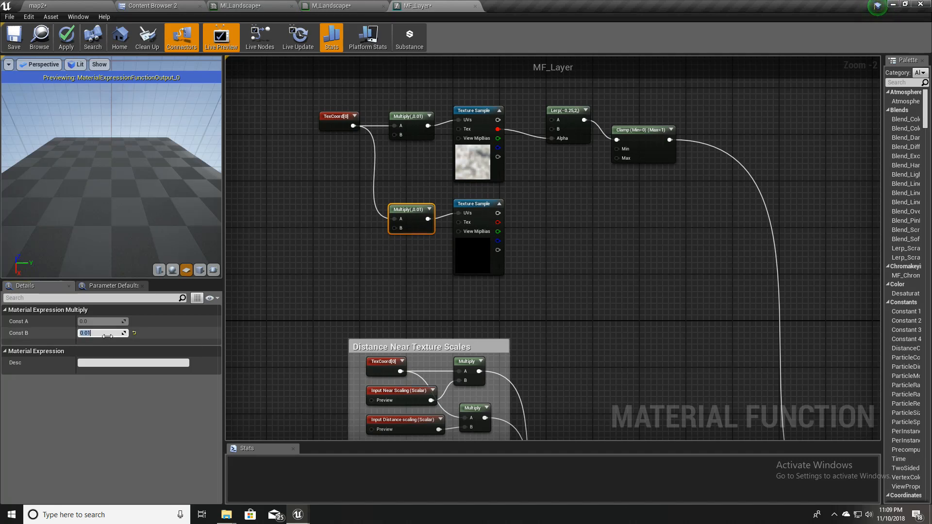
text(0.05)
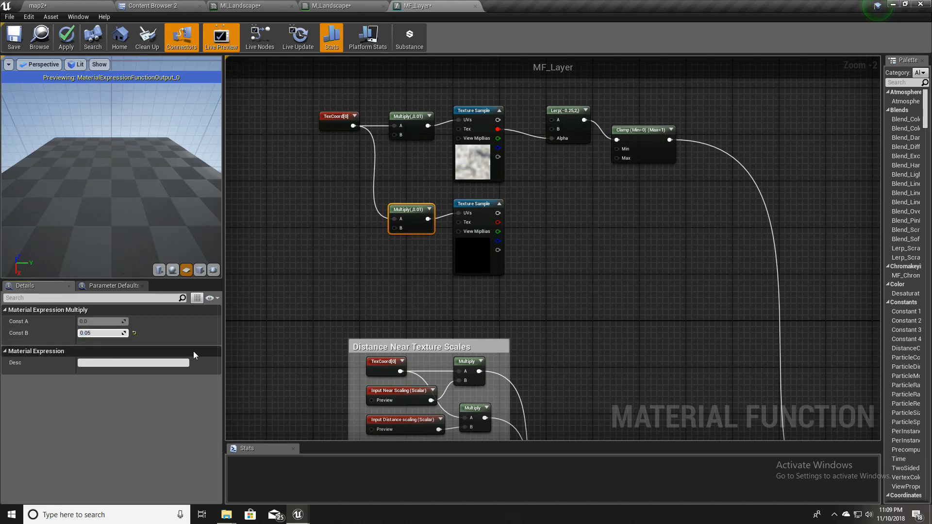
key(Return)
right_drag(575, 241, 530, 246)
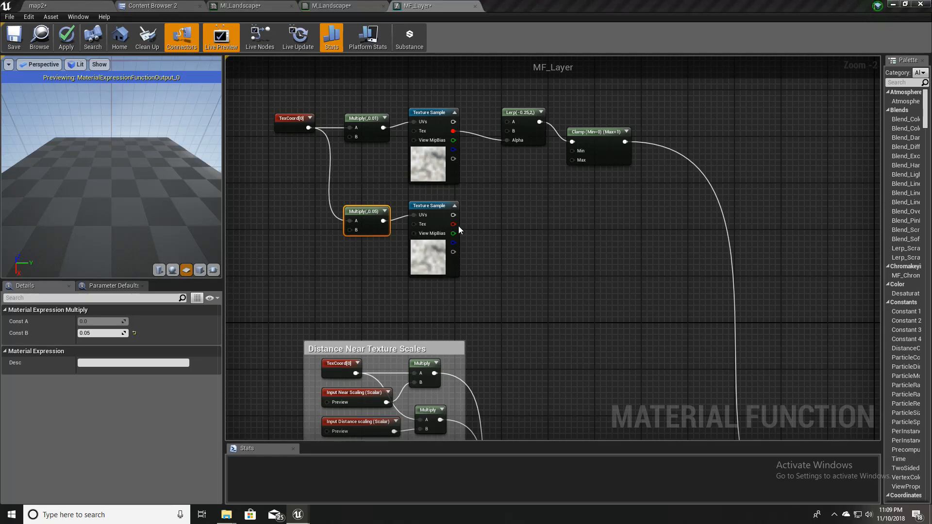
drag(453, 224, 499, 243)
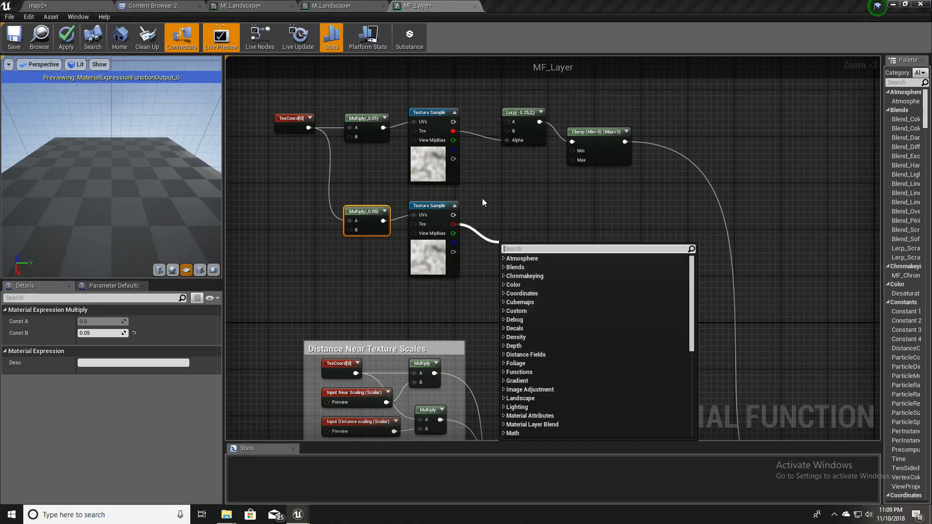
- Move the two color constants, their two Multiply nodes and the Lerp together slightly away from the Base Color Input group
scroll(437, 179, down, 4)
scroll(495, 282, up, 2)
right_drag(523, 394, 514, 339)
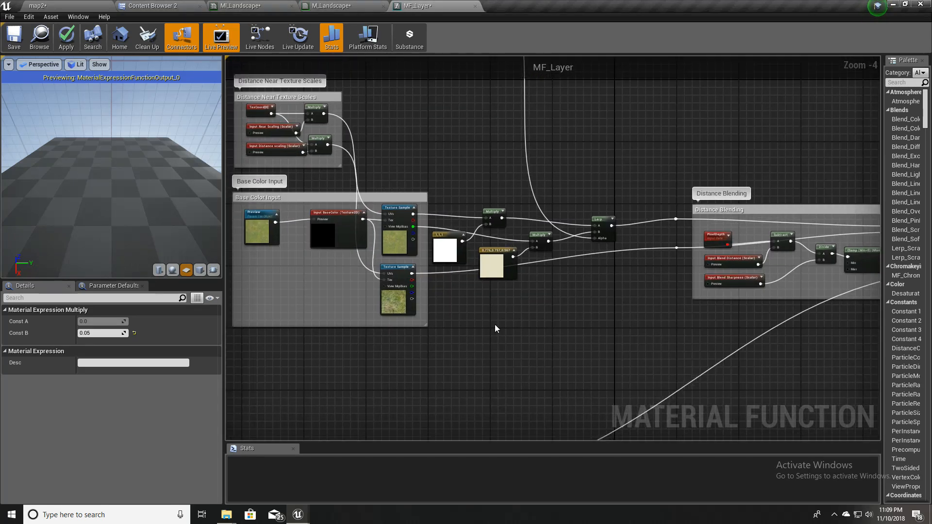
right_drag(419, 349, 408, 274)
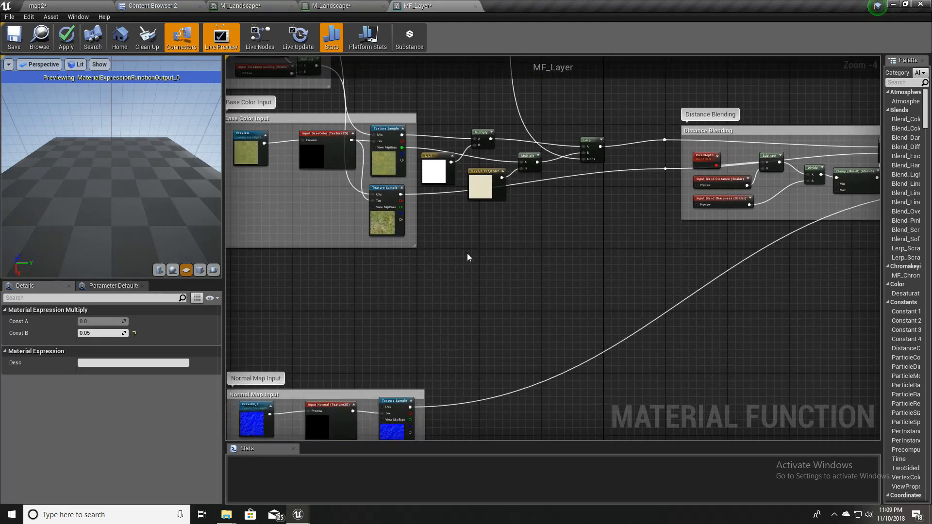
right_drag(468, 257, 459, 290)
drag(389, 211, 563, 301)
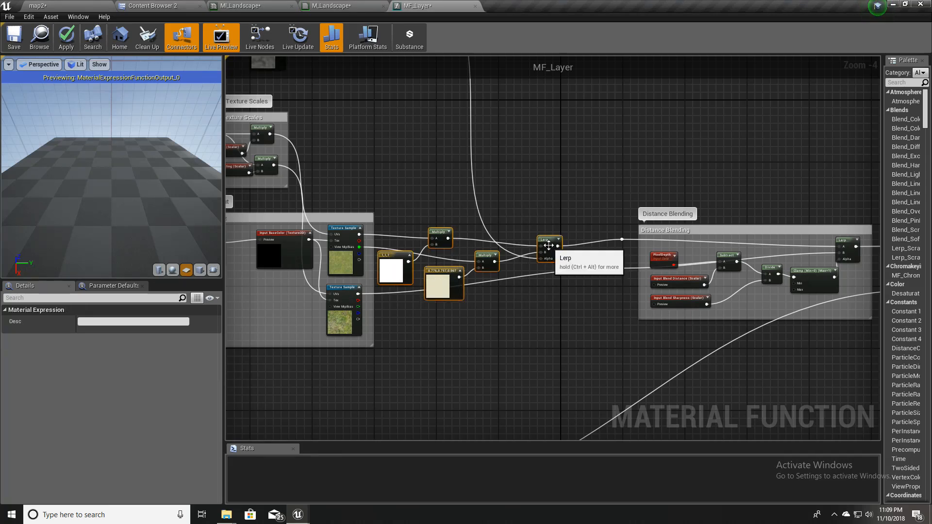
drag(546, 245, 570, 237)
- Wrap the selected tint and Lerp nodes in a comment box titled Near Noise
text(c)
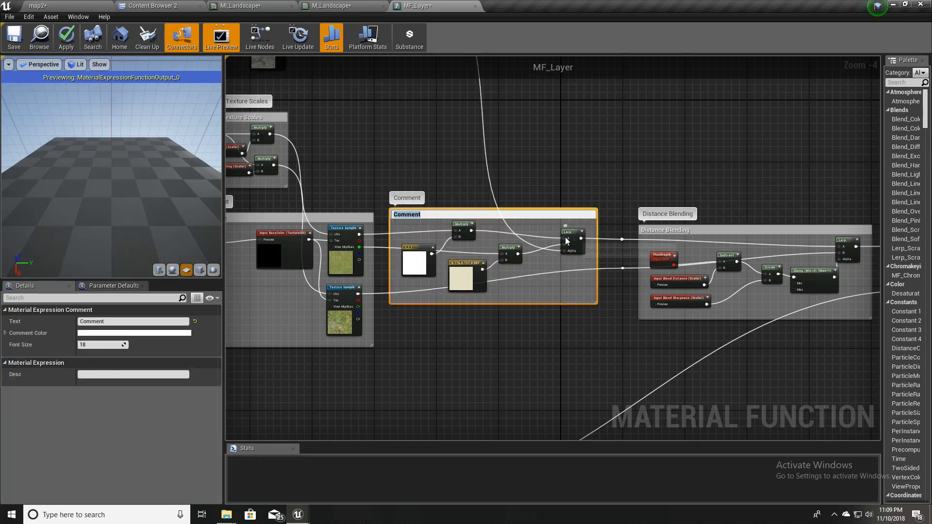
text(nEAR)
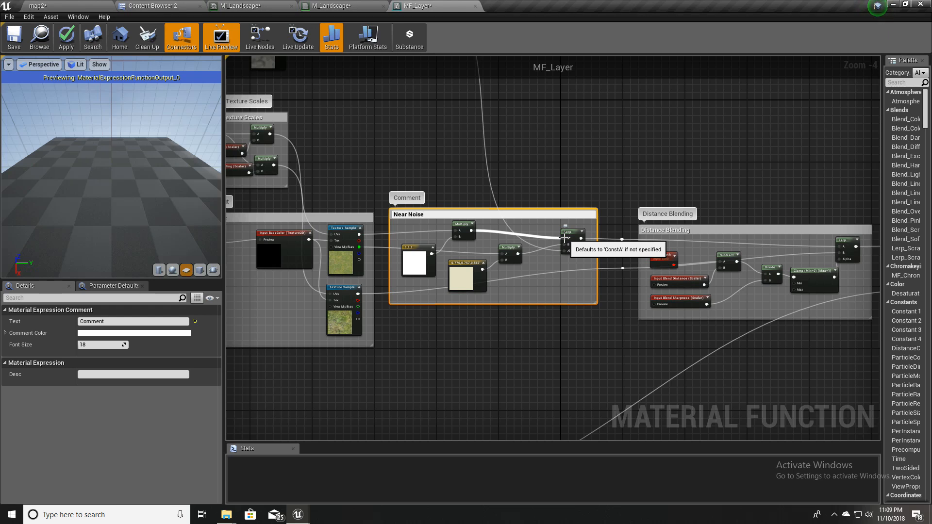
key(Return)
- Examine the Near Noise group and how the second base color Texture Sample is wired toward the Distance Blending group
right_click(475, 343)
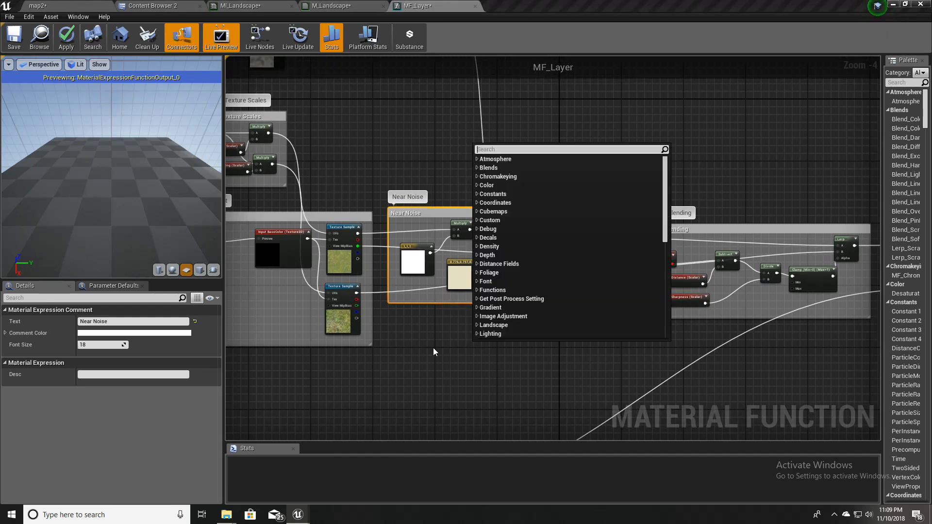
right_drag(435, 347, 423, 256)
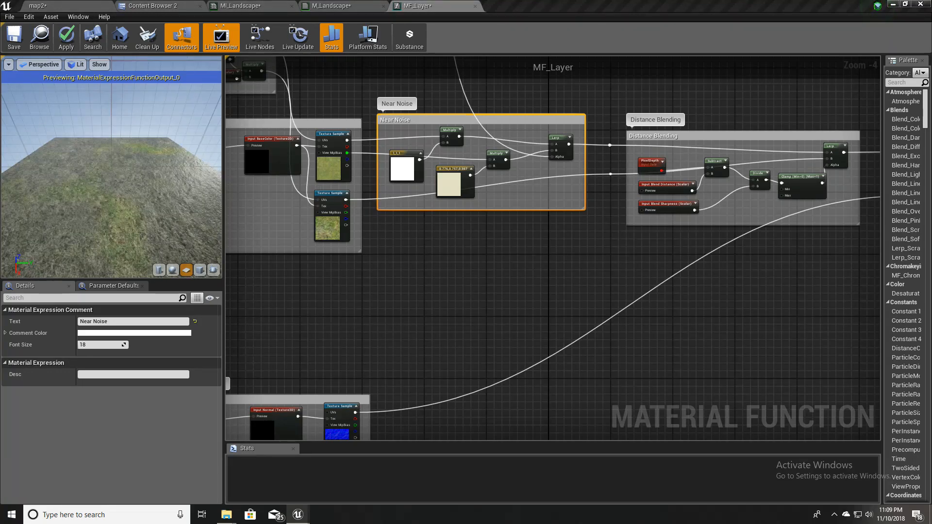
right_drag(407, 255, 453, 268)
scroll(400, 272, up, 1)
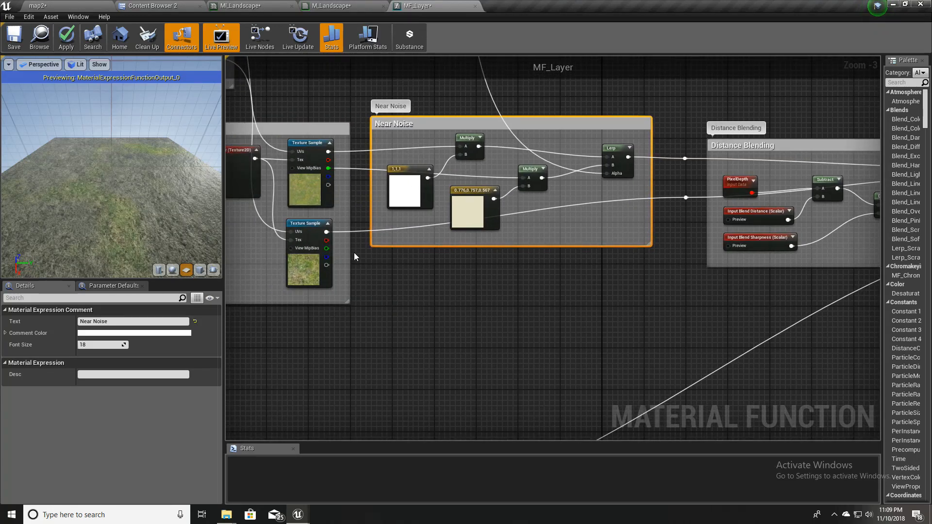
right_drag(416, 304, 441, 297)
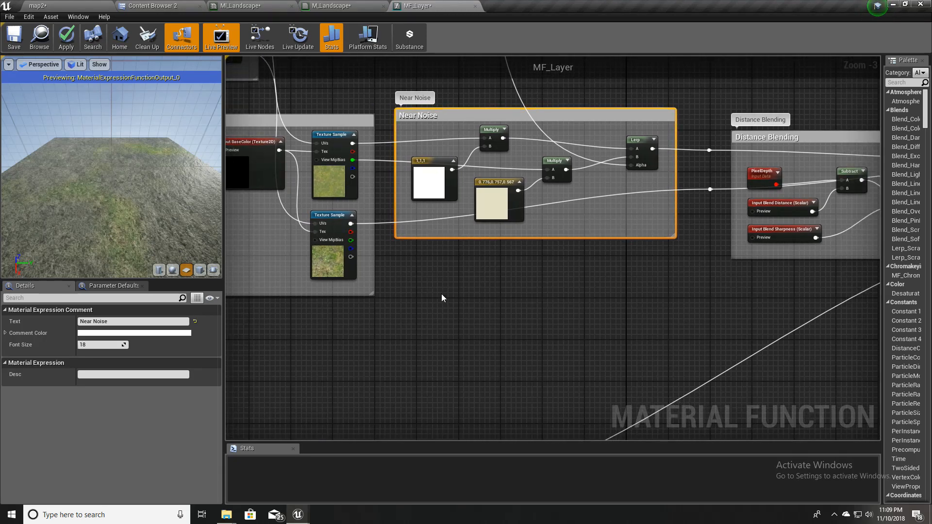
right_drag(533, 268, 505, 277)
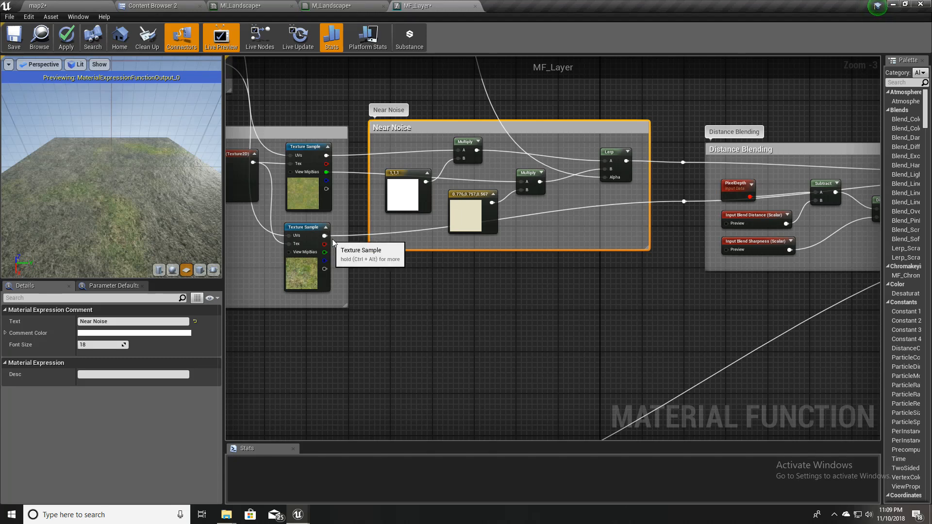
drag(325, 237, 395, 275)
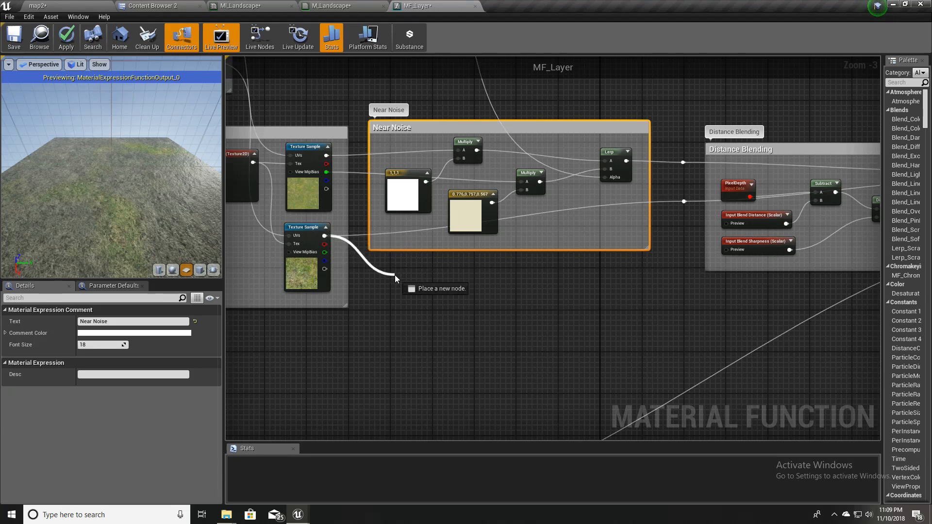
drag(395, 275, 395, 275)
right_drag(344, 319, 358, 329)
scroll(359, 334, up, 3)
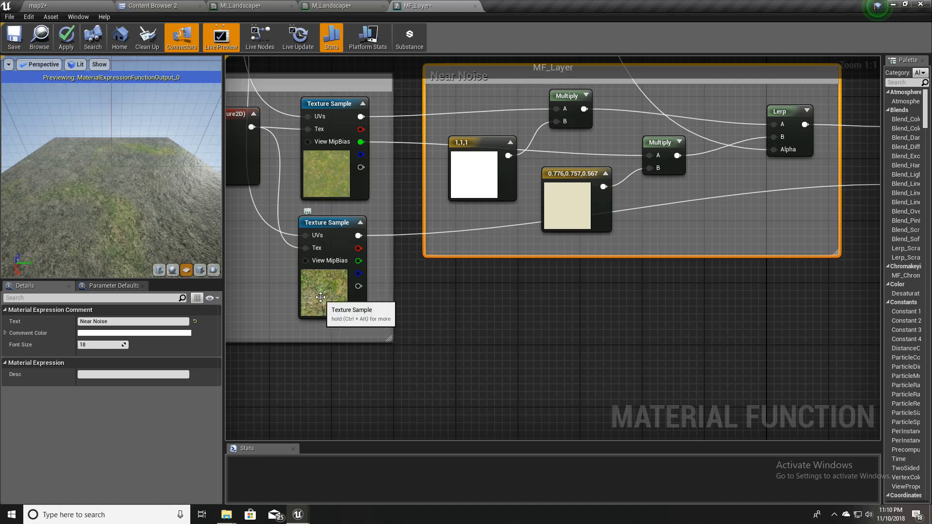
right_drag(311, 348, 347, 297)
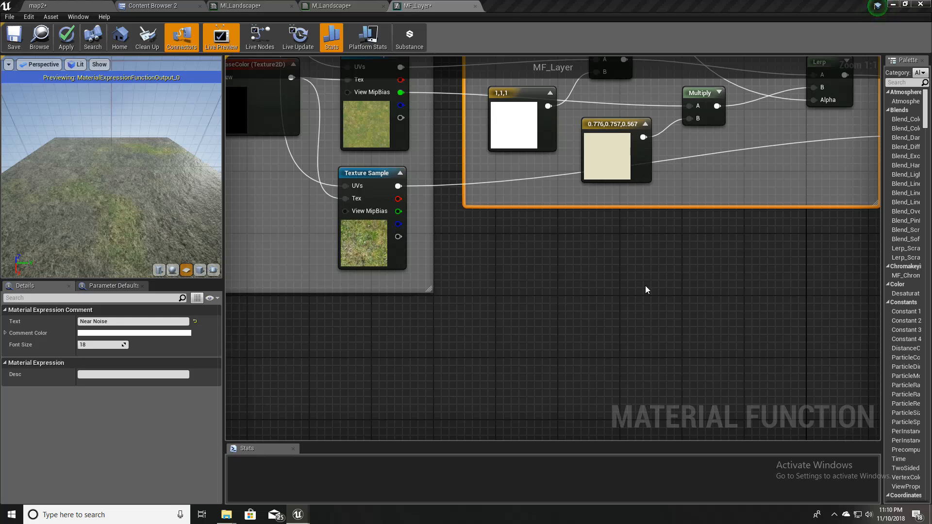
right_drag(505, 250, 505, 298)
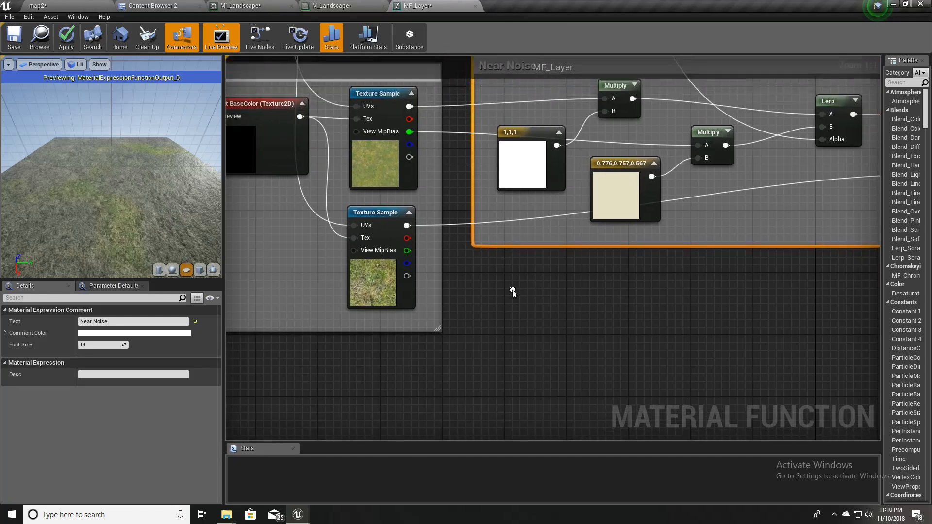
- Add a Function Input node of type Vector3 below the Near Noise group
right_click(505, 300)
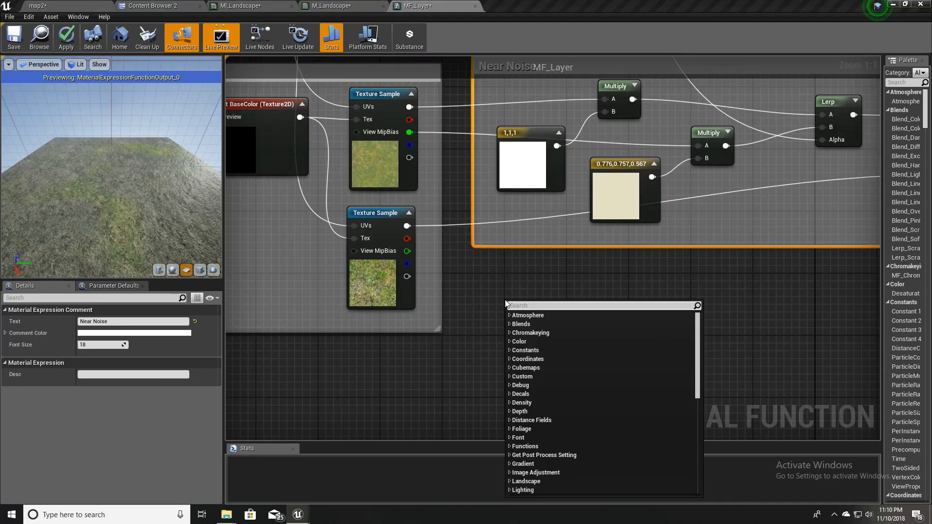
text(fun)
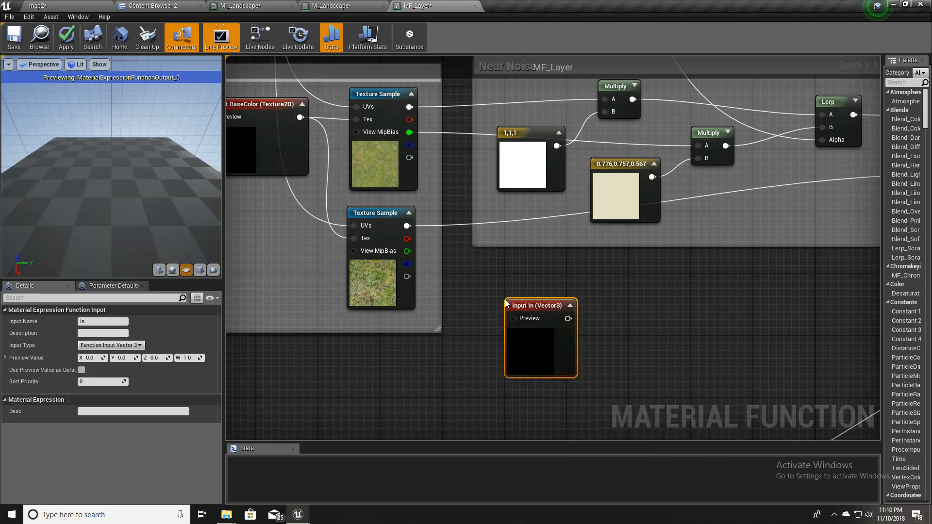
drag(537, 306, 505, 304)
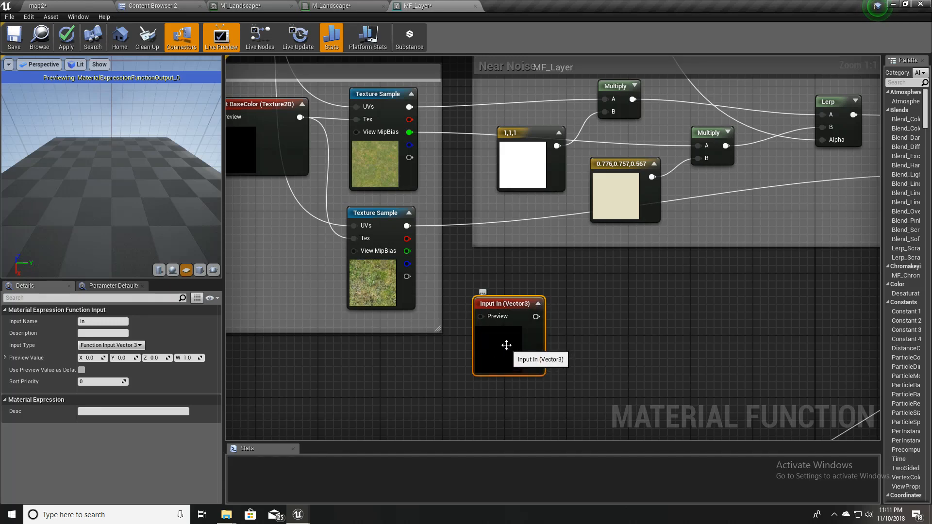
- Connect a new Constant3Vector to the function input's Preview and place it below the second base color Texture Sample
drag(491, 319, 419, 357)
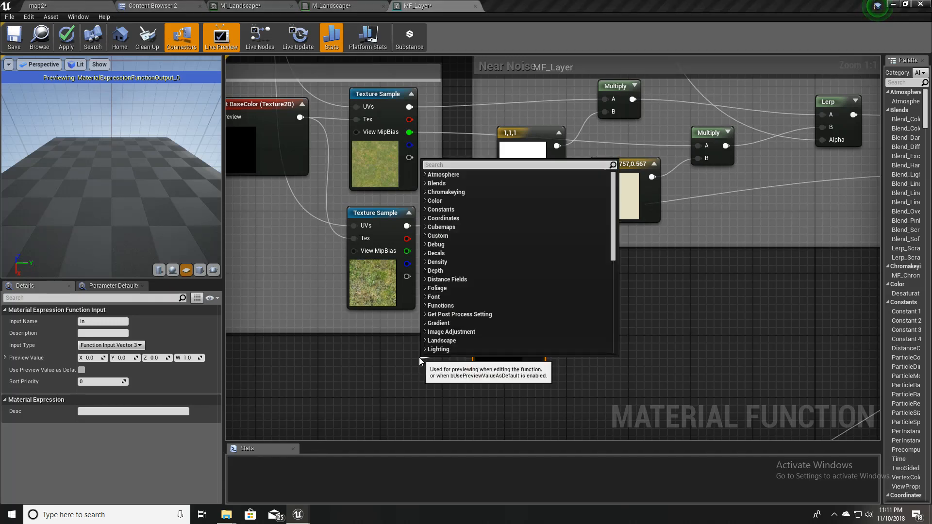
text(constan)
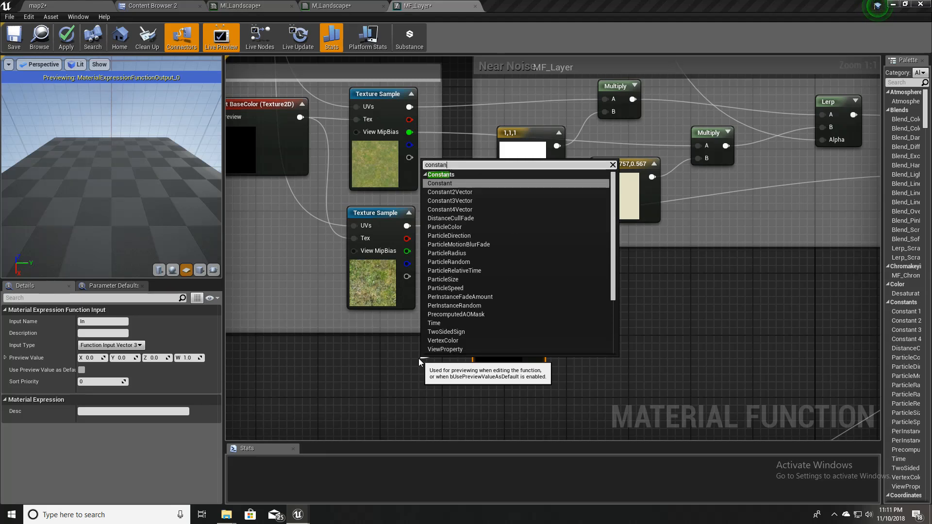
key(Down)
key(Down)
key(Return)
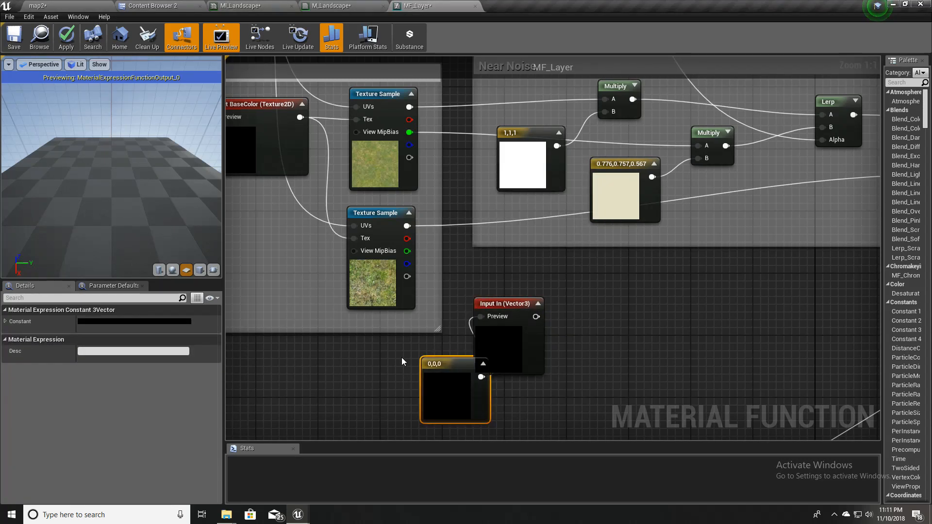
drag(374, 350, 351, 342)
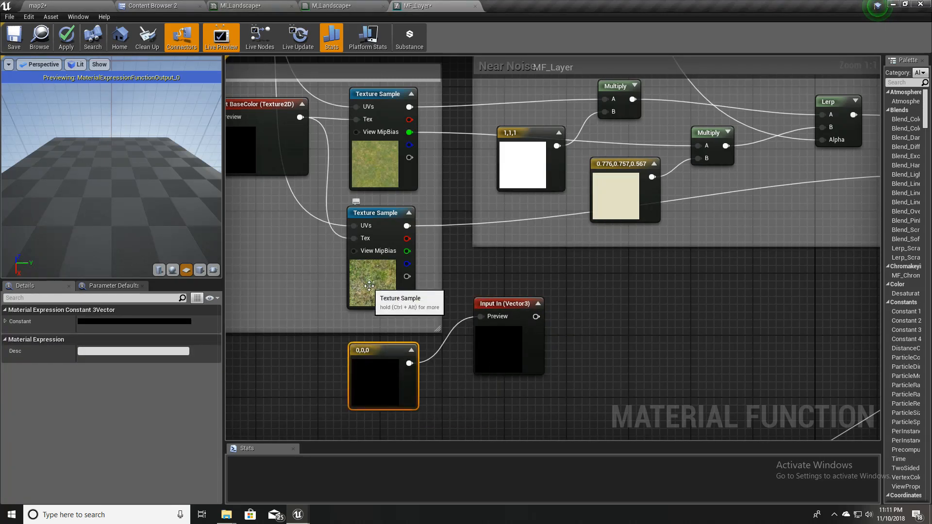
- Set the preview constant's color to the green 0.238,0.283,0.0782, sampled from the second Texture Sample's thumbnail
double_click(380, 376)
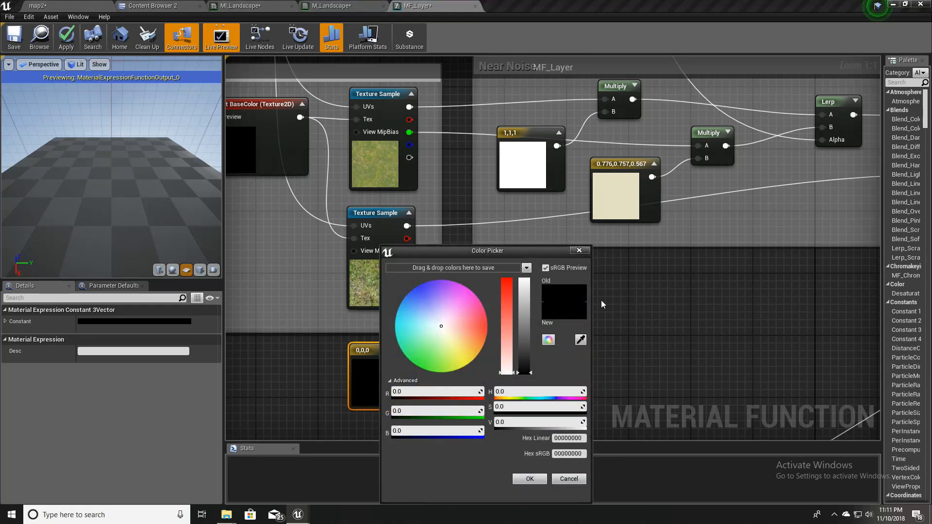
click(581, 339)
click(357, 290)
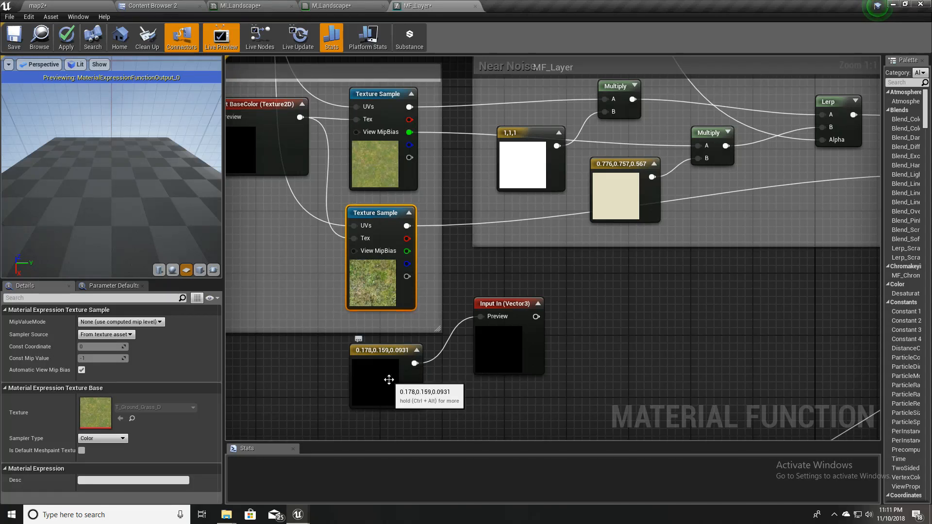
double_click(406, 374)
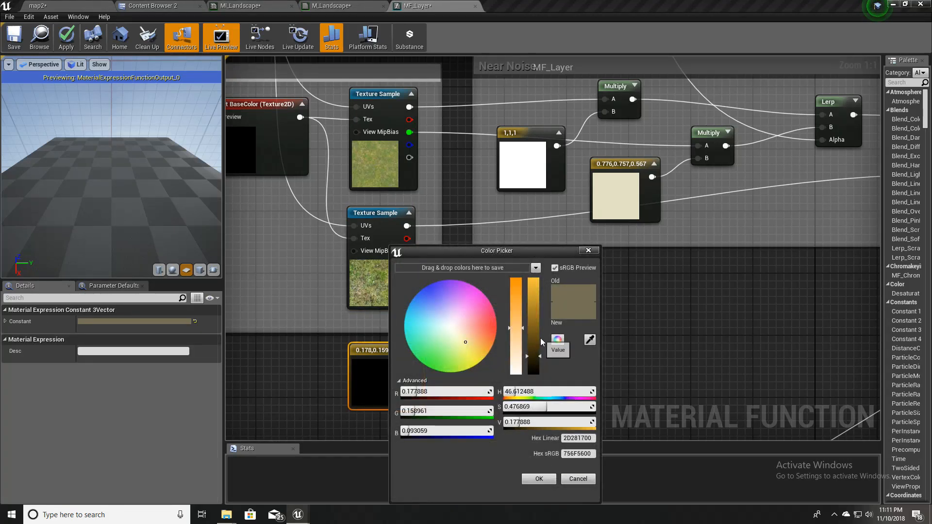
click(590, 339)
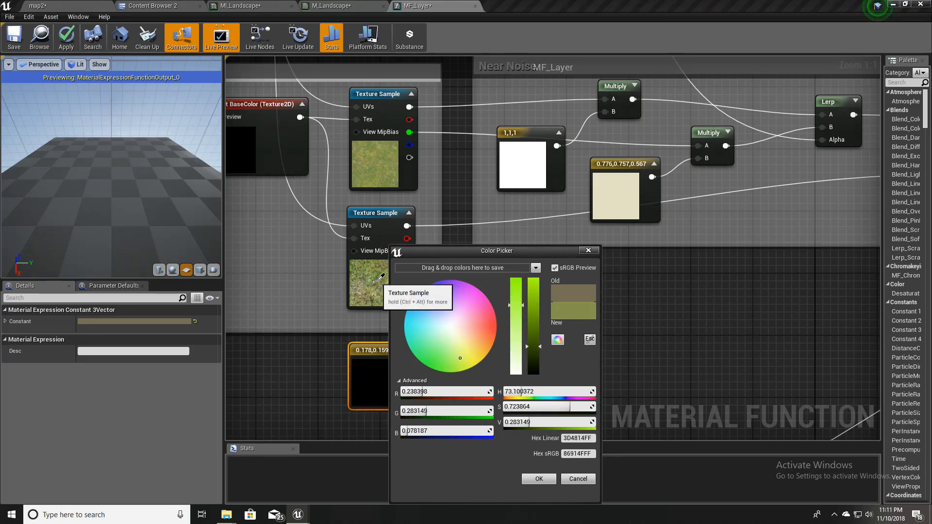
click(381, 276)
- Blend the second Texture Sample (A) with the color input (B) in a new Lerp, using the second macro variation mask as Alpha
right_drag(574, 318, 530, 345)
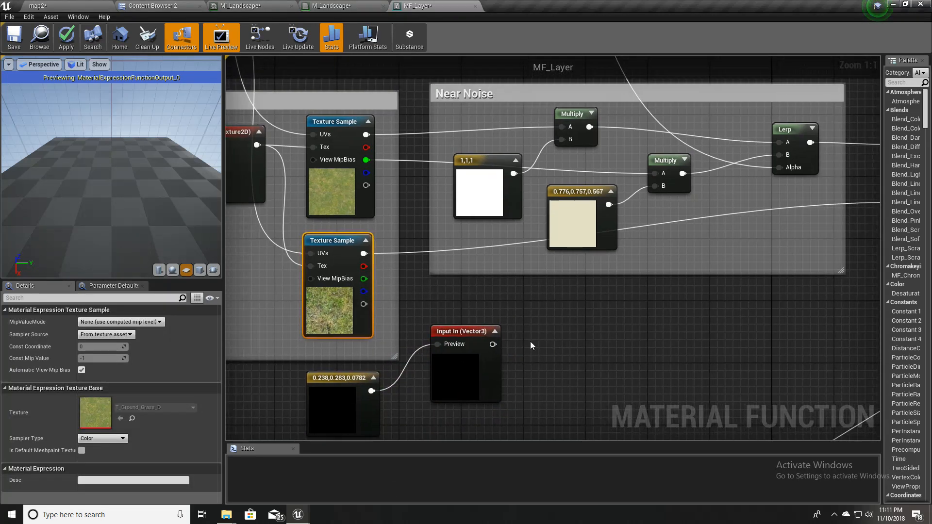
drag(365, 253, 602, 323)
text(lerp)
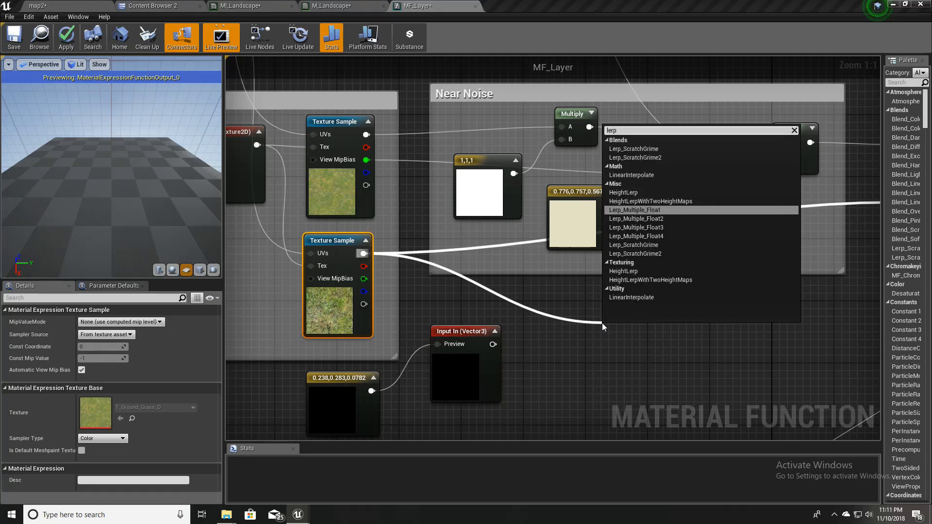
click(620, 298)
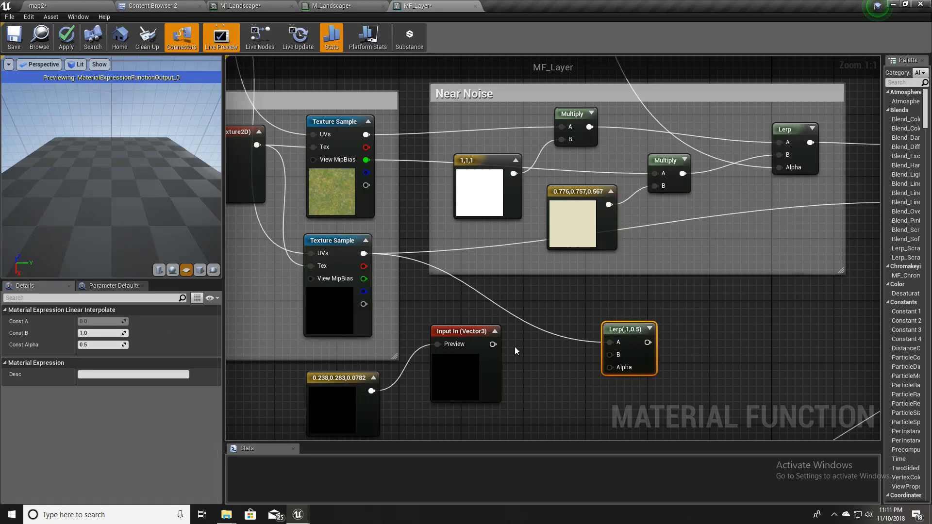
drag(492, 344, 611, 355)
scroll(593, 370, down, 2)
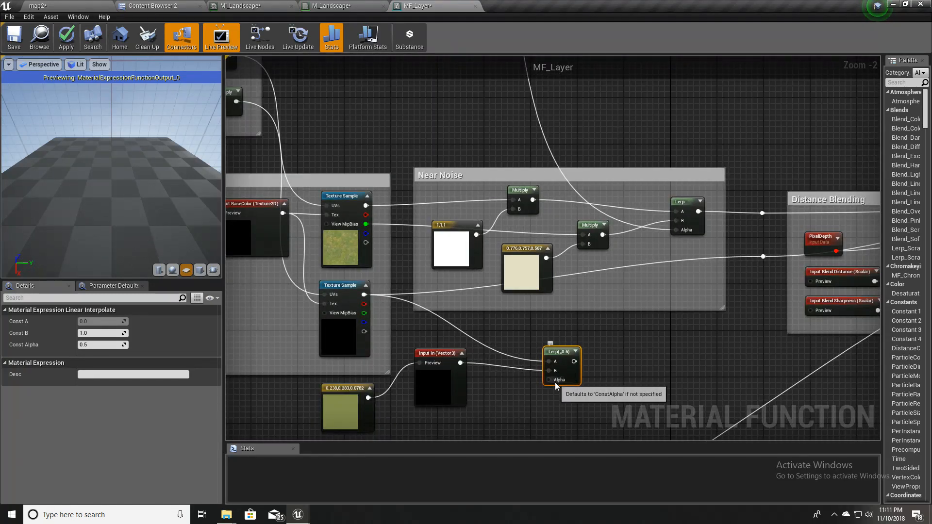
drag(549, 379, 538, 260)
- Examine the new Lerp's wiring and how the Near Noise group feeds the Distance Blending group
scroll(543, 413, down, 3)
right_drag(543, 413, 424, 226)
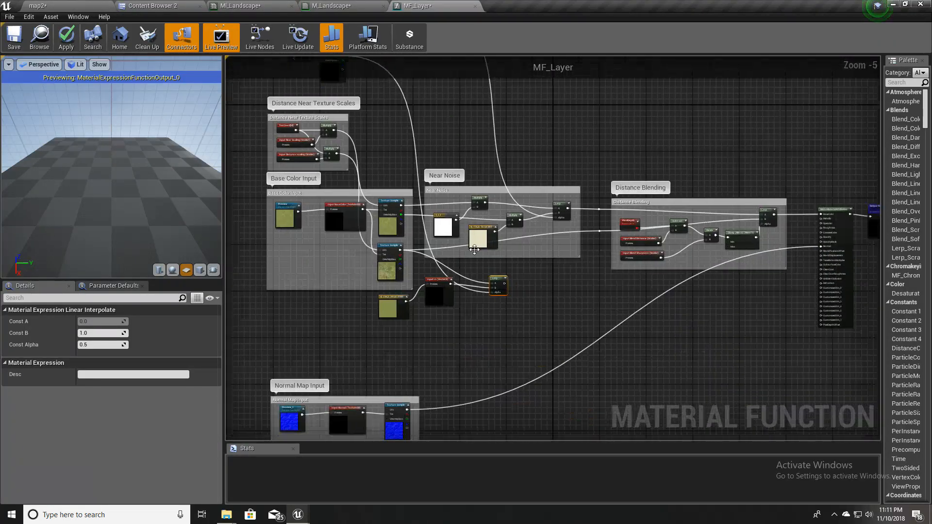
scroll(578, 239, up, 3)
right_drag(505, 308, 555, 319)
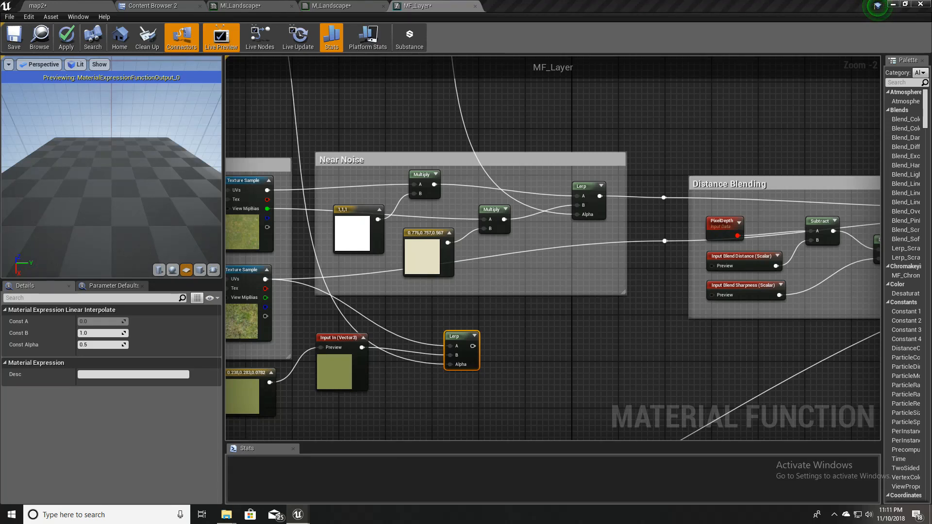
right_drag(589, 348, 505, 356)
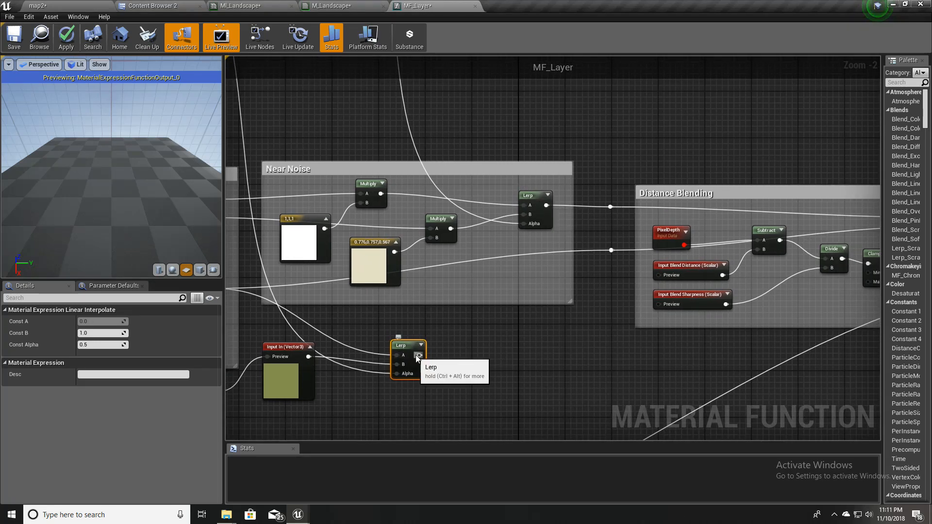
right_drag(487, 359, 475, 369)
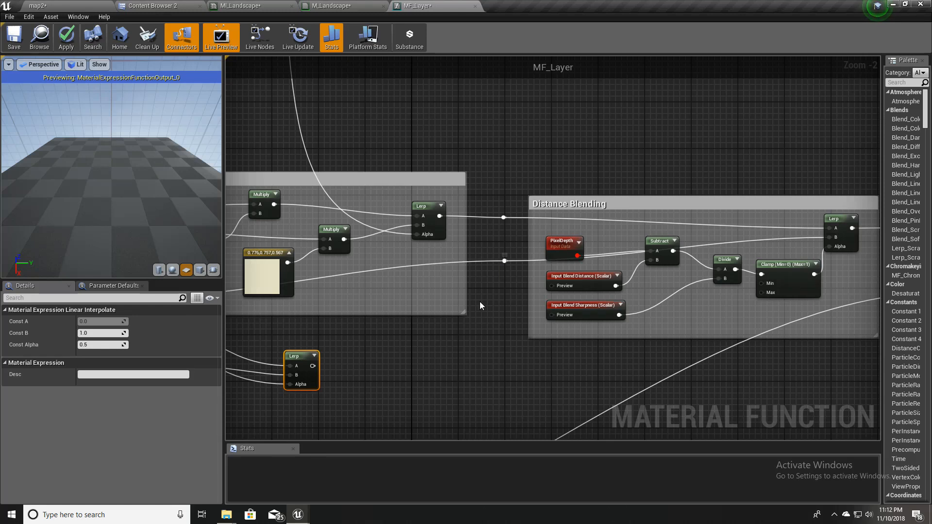
right_drag(374, 354, 481, 385)
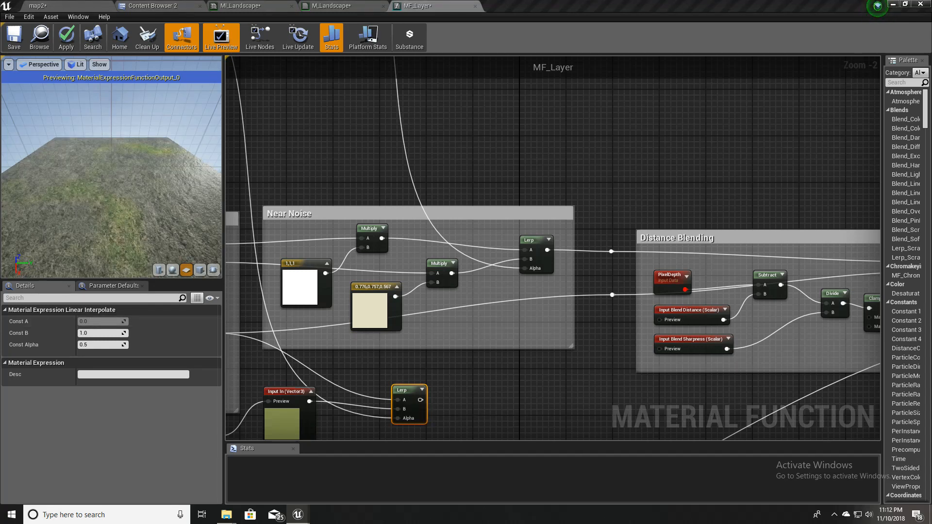
right_drag(352, 358, 309, 343)
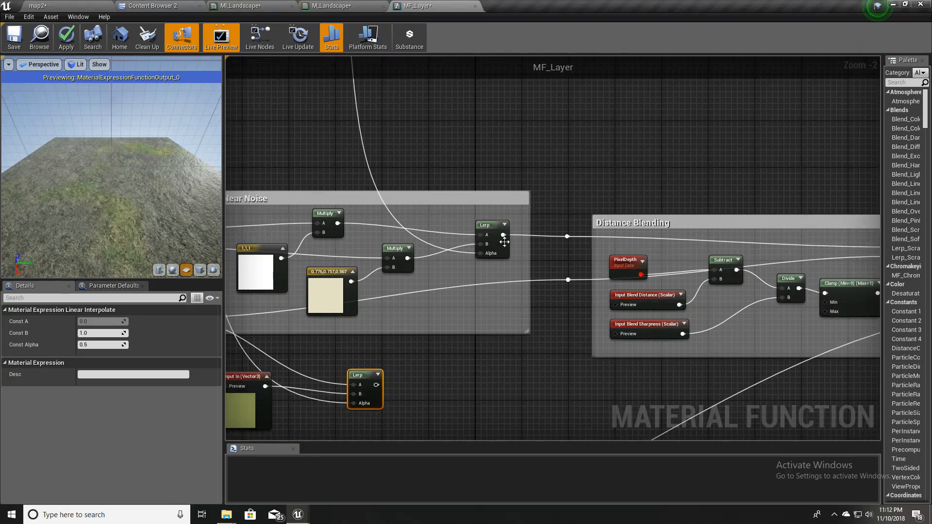
drag(503, 235, 487, 355)
text(lerp)
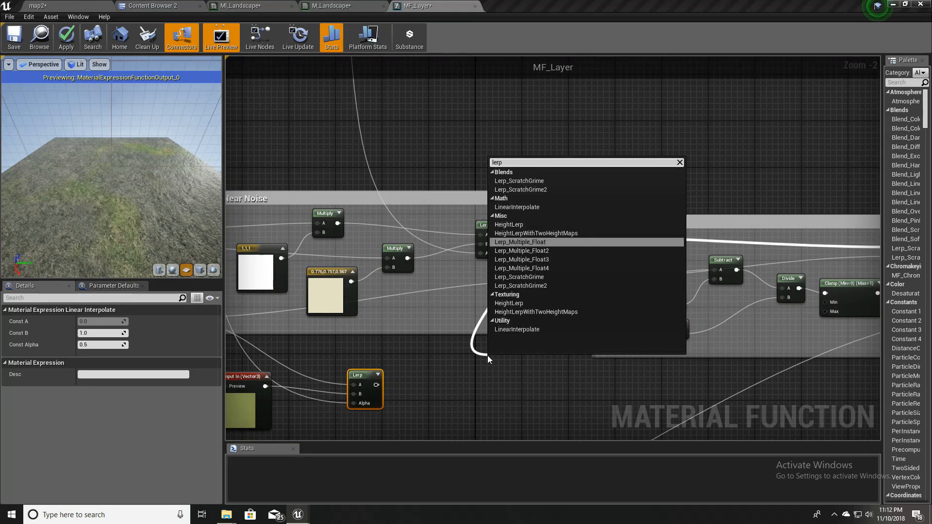
click(523, 330)
drag(493, 379, 369, 378)
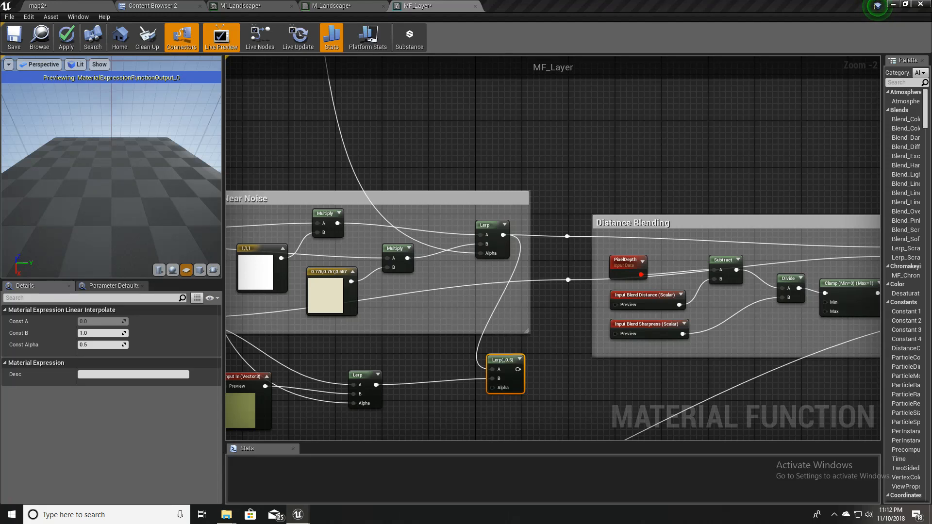
right_drag(414, 385, 426, 353)
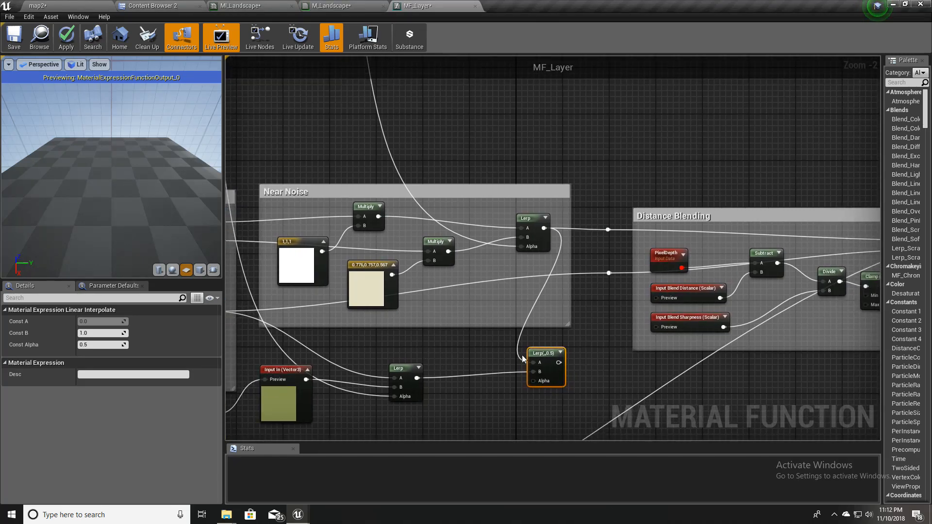
right_drag(488, 345, 465, 353)
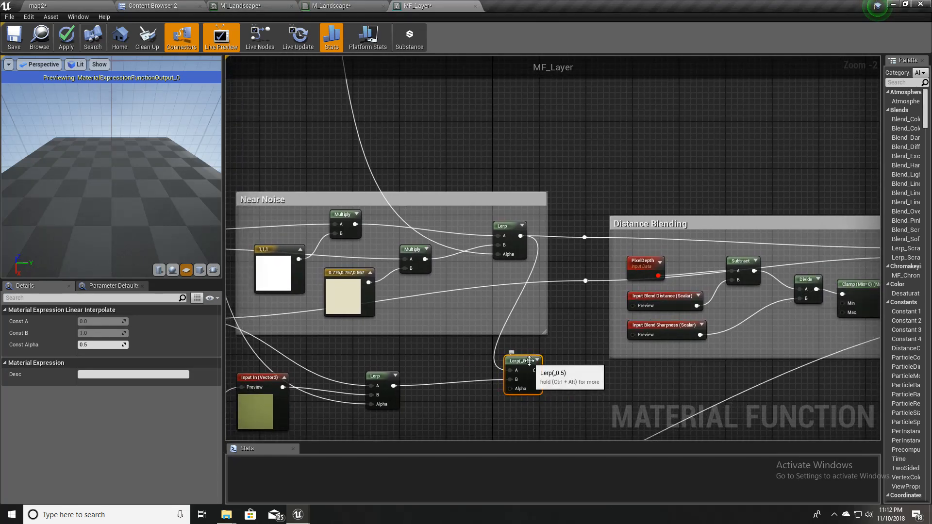
key(Delete)
- Move the lower Lerp away from the Vector3 input and connect the Near Noise Lerp's output to its A input
right_drag(399, 373, 442, 353)
drag(428, 366, 480, 365)
right_drag(428, 328, 525, 333)
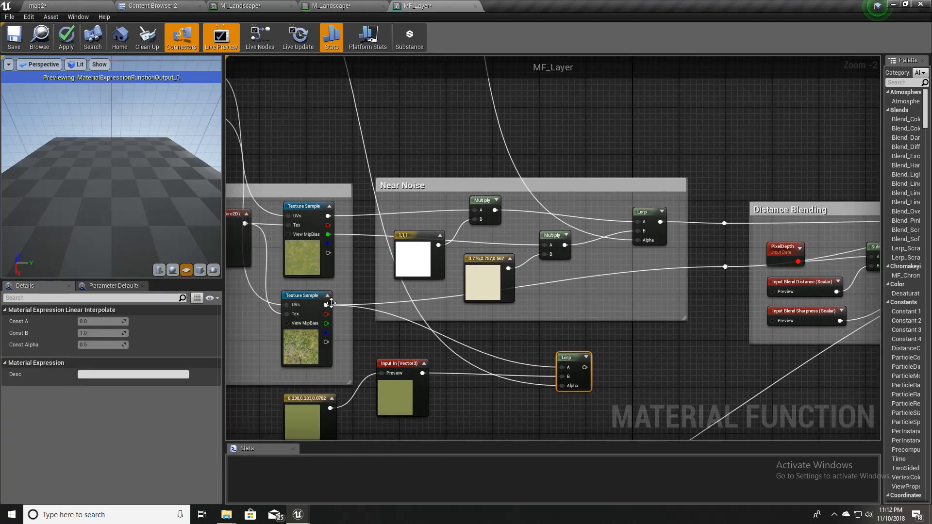
drag(563, 367, 663, 222)
right_drag(665, 355, 565, 375)
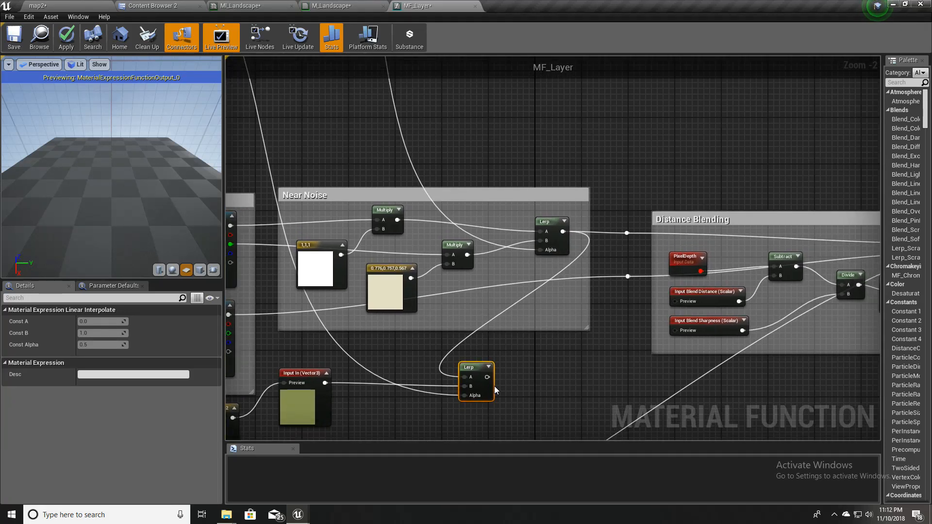
- Connect the lower Lerp's output to the distant-texture reroute node leading to Distance Blending and apply the function changes
drag(487, 376, 628, 277)
right_drag(584, 357, 655, 367)
click(68, 38)
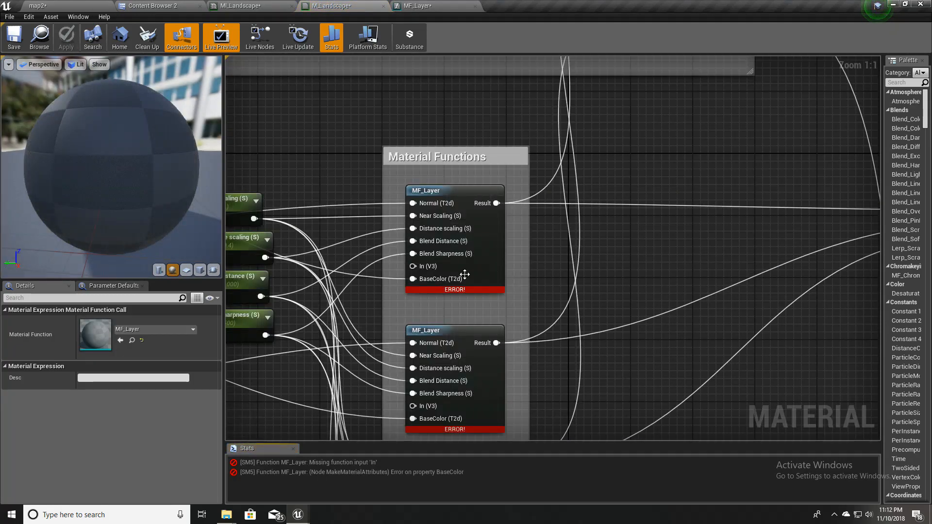
- Examine the MF_Layer nodes in the M_Landscape material, their unconnected In inputs and the shared scaling and blend parameters
right_drag(308, 168, 394, 150)
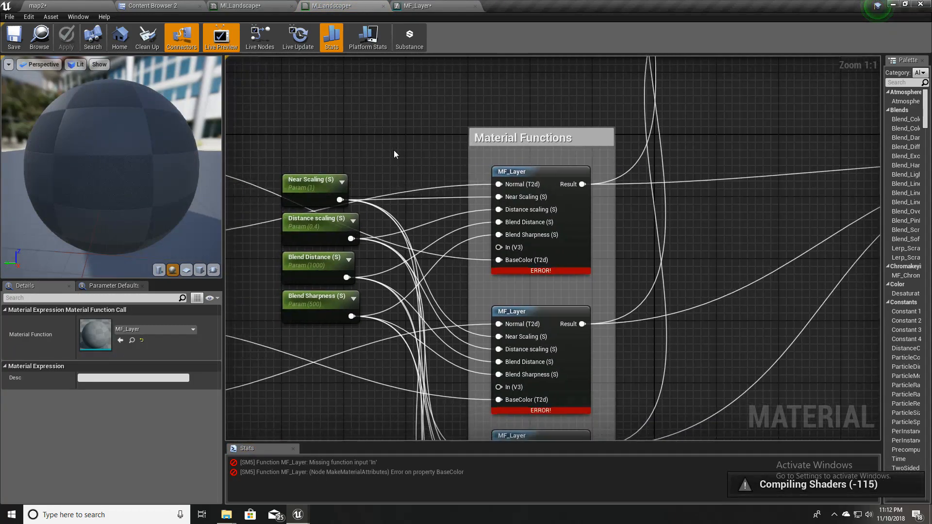
scroll(395, 150, down, 2)
scroll(437, 237, up, 2)
right_drag(435, 270, 487, 286)
scroll(487, 287, down, 4)
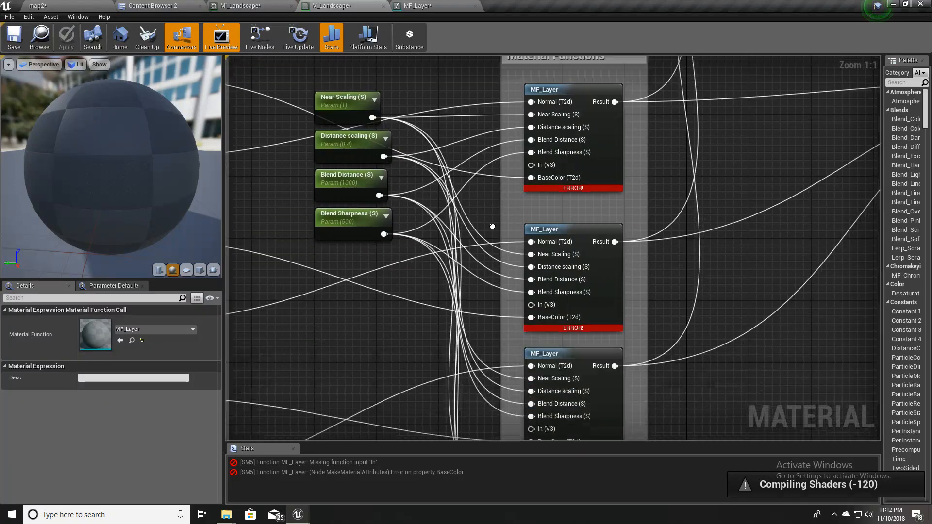
scroll(484, 254, up, 4)
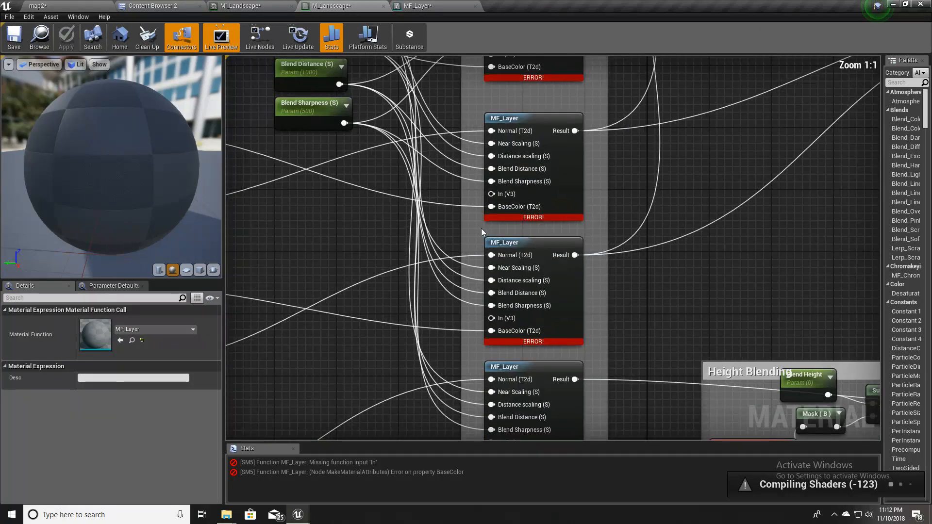
right_drag(481, 228, 412, 430)
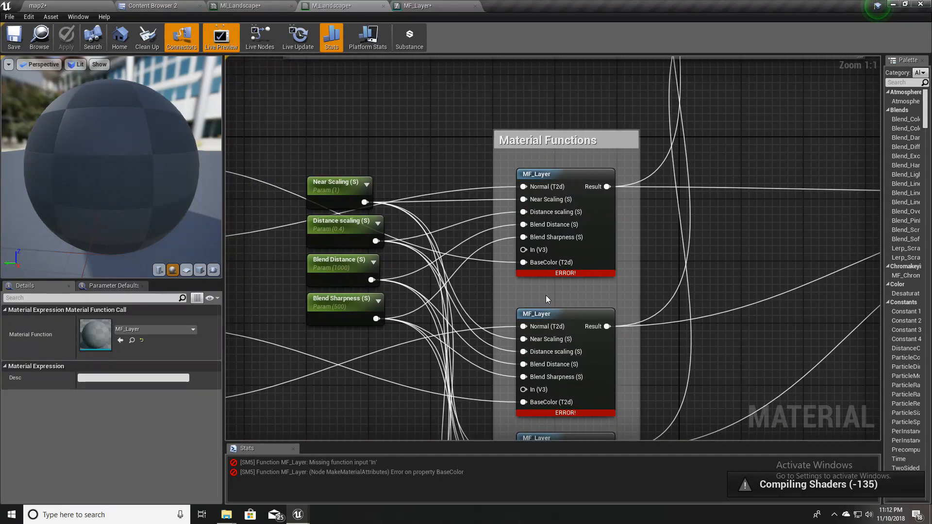
scroll(544, 295, down, 5)
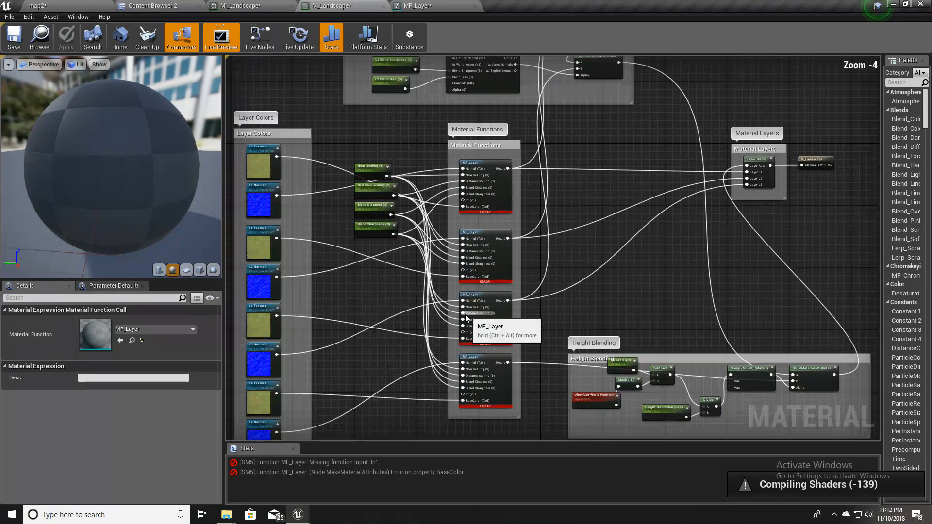
scroll(364, 316, up, 1)
scroll(433, 317, up, 2)
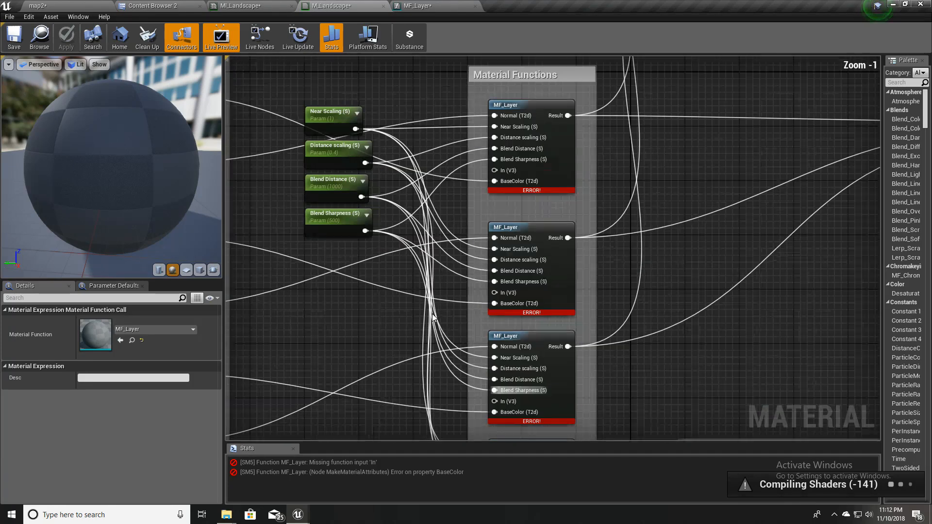
right_drag(434, 317, 434, 396)
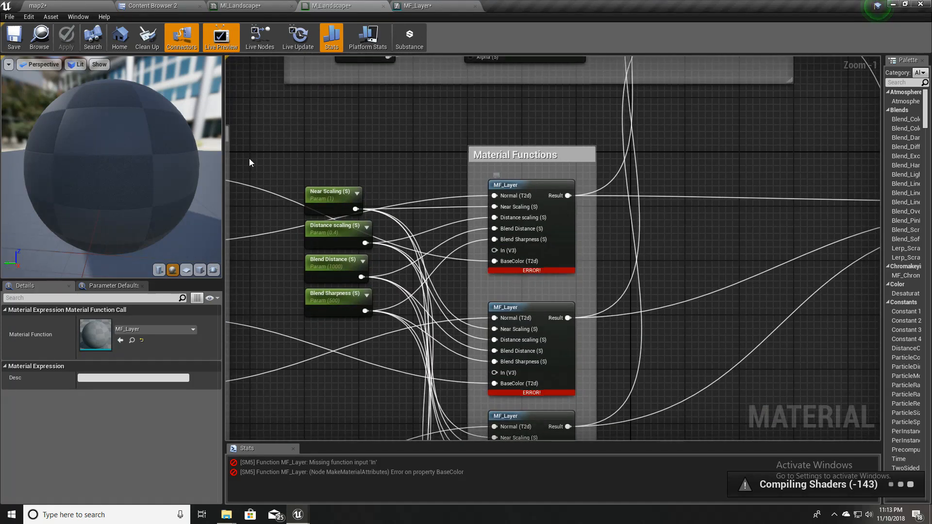
- Rename the Vector3 function input in MF_Layer to Distance Color and apply the function changes
click(423, 5)
right_drag(462, 342, 606, 210)
scroll(508, 277, up, 2)
click(524, 256)
click(100, 322)
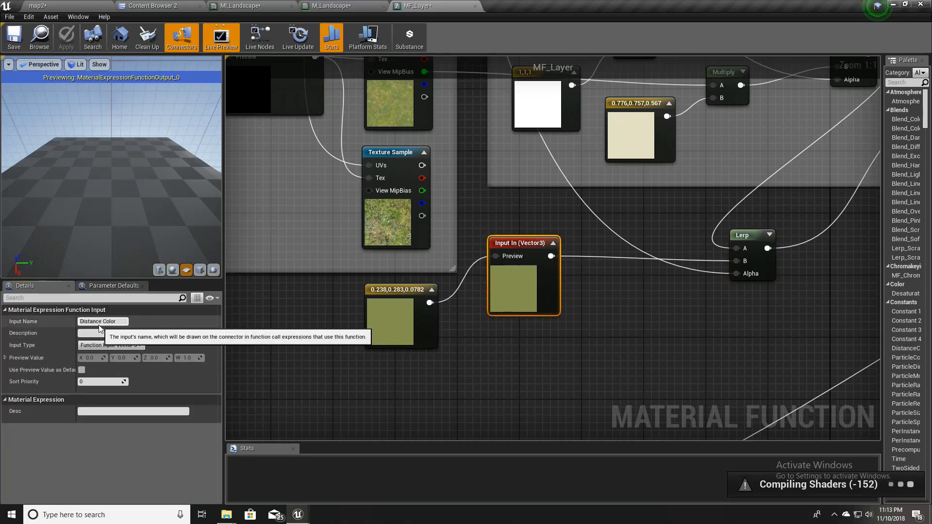
click(301, 333)
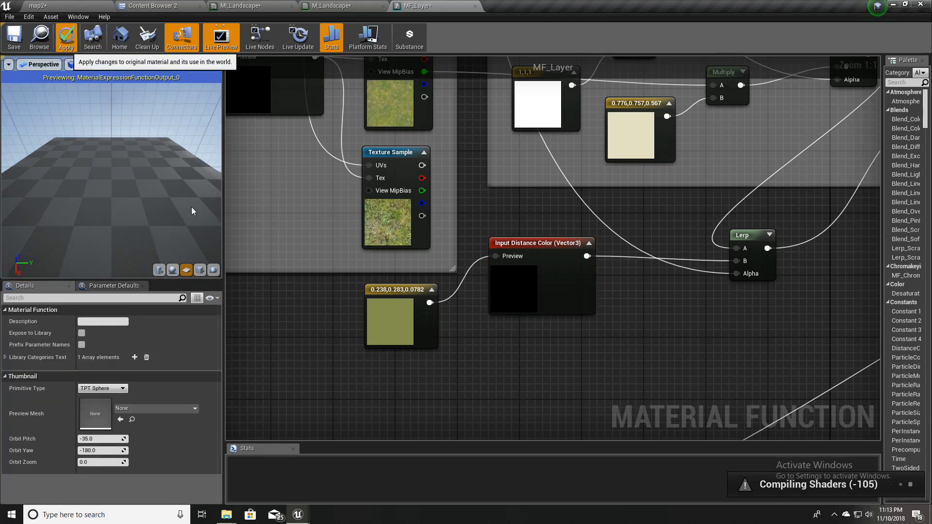
- In M_Landscape, move the Near Scaling, Distance scaling, Blend Distance and Blend Sharpness parameters together to above the Layer Colors group
click(330, 6)
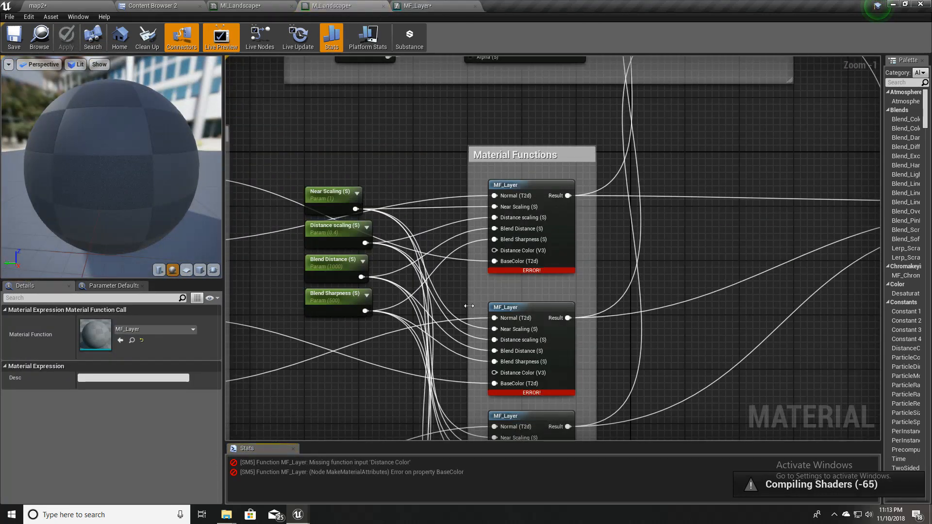
scroll(469, 306, up, 1)
right_drag(419, 313, 559, 318)
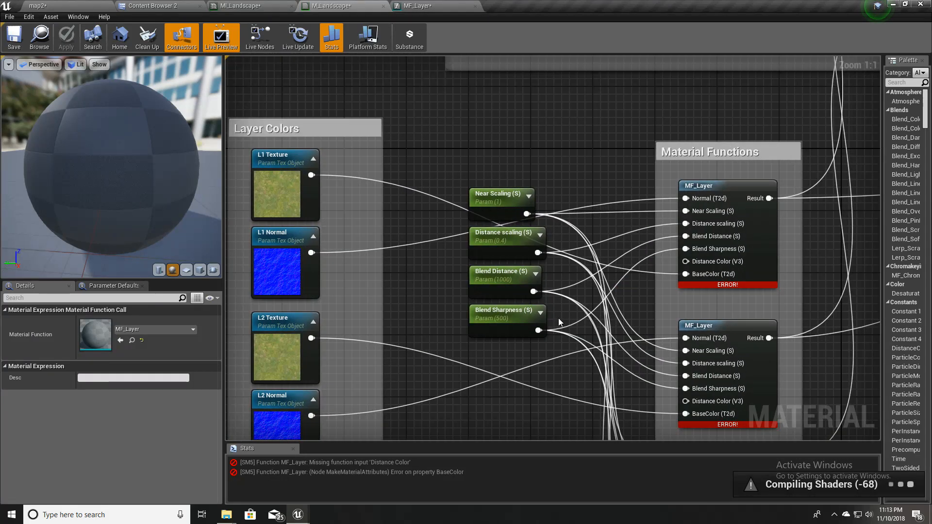
drag(482, 165, 489, 129)
right_drag(489, 129, 440, 183)
drag(440, 184, 257, 94)
right_drag(554, 316, 389, 194)
scroll(488, 282, up, 1)
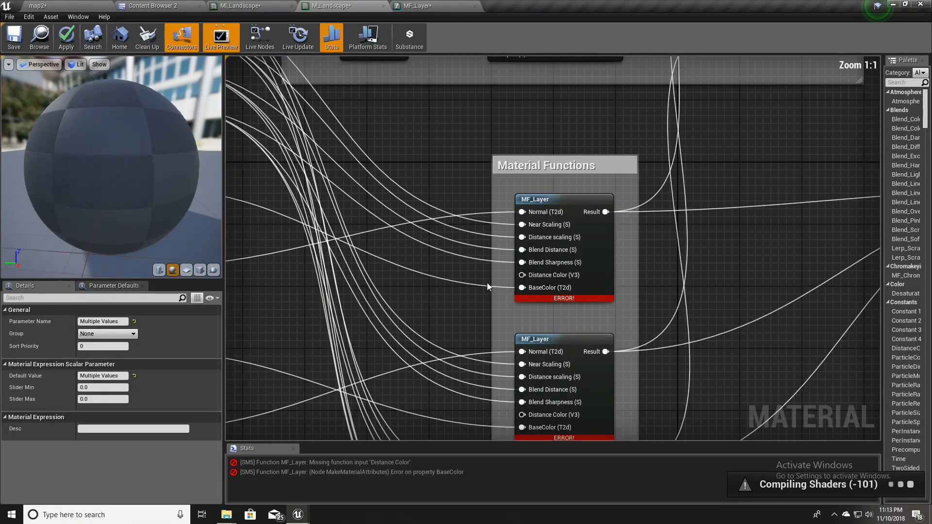
- Promote the first MF_Layer node's Distance Color input to a parameter named L1 Distance Color and place it between Layer Colors and Material Functions
right_drag(450, 297, 499, 291)
right_drag(562, 271, 677, 274)
right_click(693, 270)
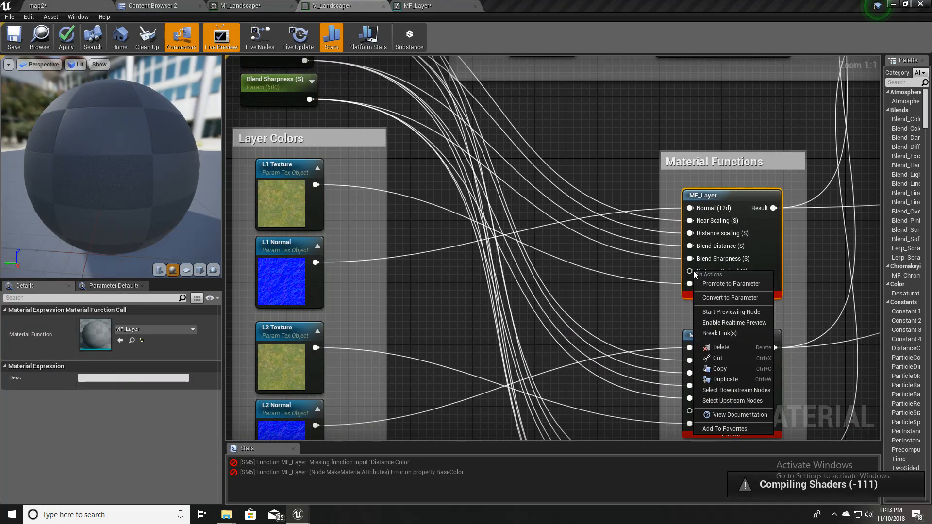
click(716, 285)
drag(650, 248, 546, 281)
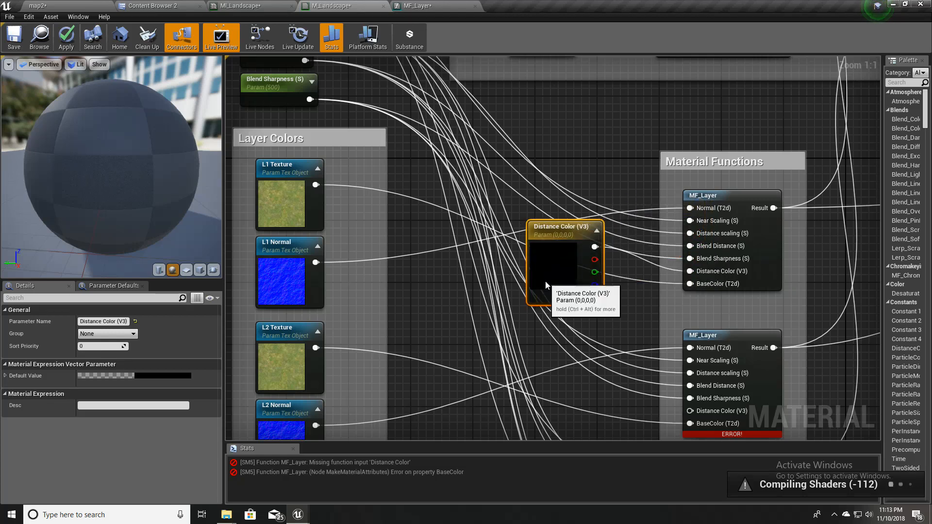
click(117, 321)
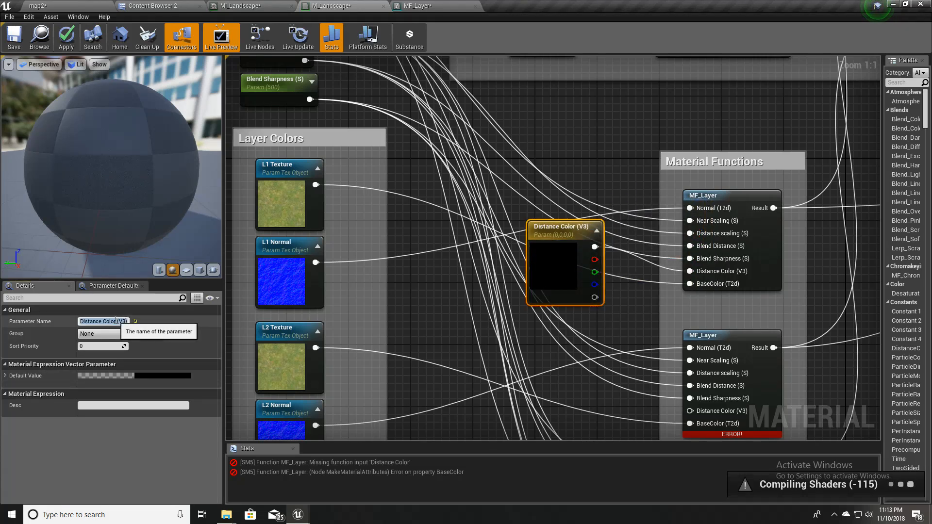
text(L1)
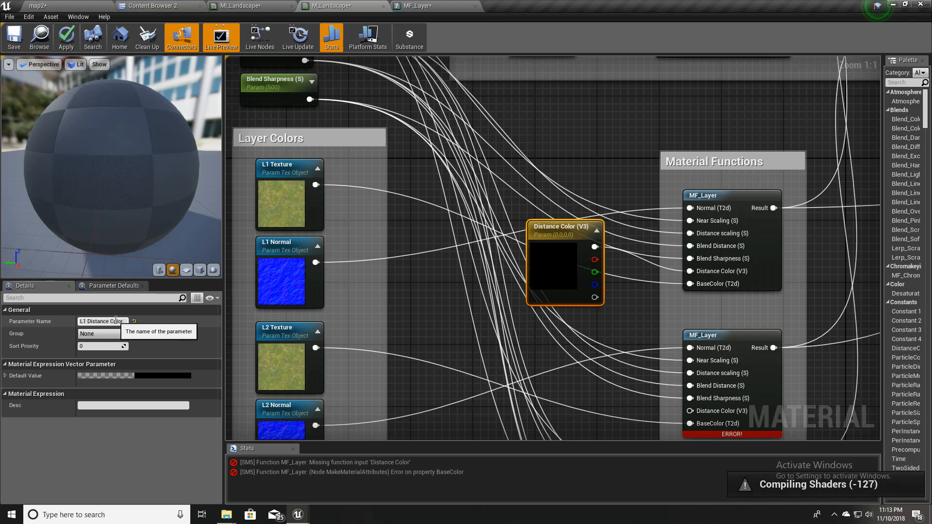
drag(558, 255, 573, 244)
click(567, 237)
click(567, 236)
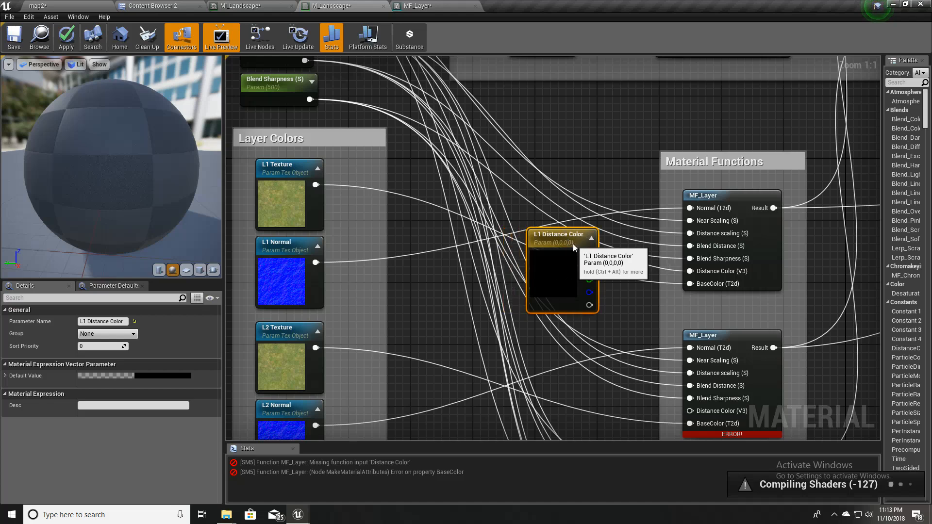
- Duplicate the L1 Distance Color parameter, place a copy directly below the original, and delete the surplus copy
scroll(598, 241, down, 2)
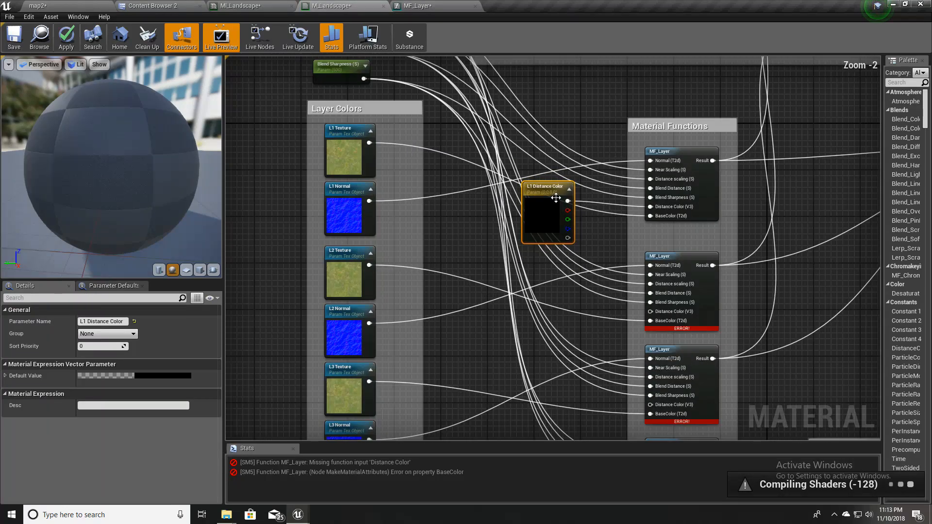
key(ctrl+w)
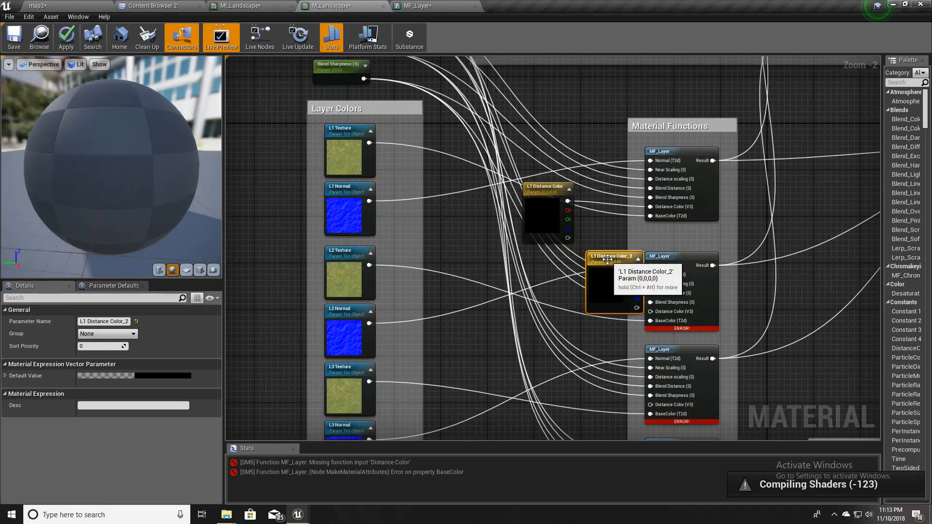
drag(607, 260, 543, 261)
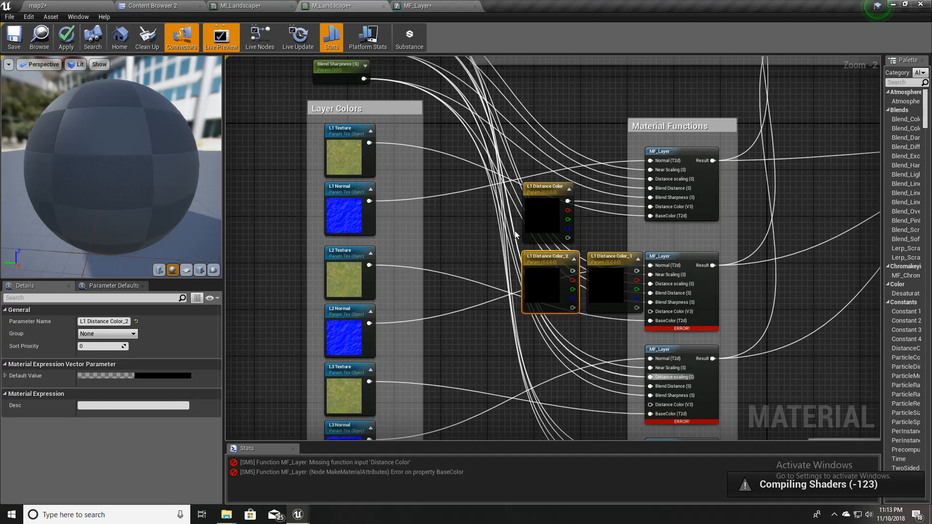
click(616, 260)
key(Delete)
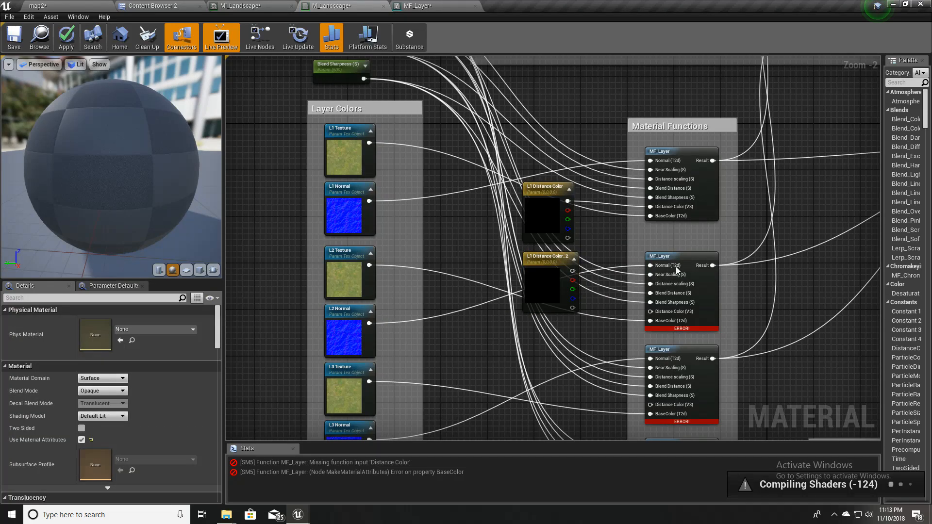
- Examine the L1 to L4 Distance Color parameters in the Layer Colors group and their wiring to the MF_Layer nodes
scroll(650, 307, up, 2)
right_drag(577, 311, 543, 281)
right_drag(544, 176, 609, 200)
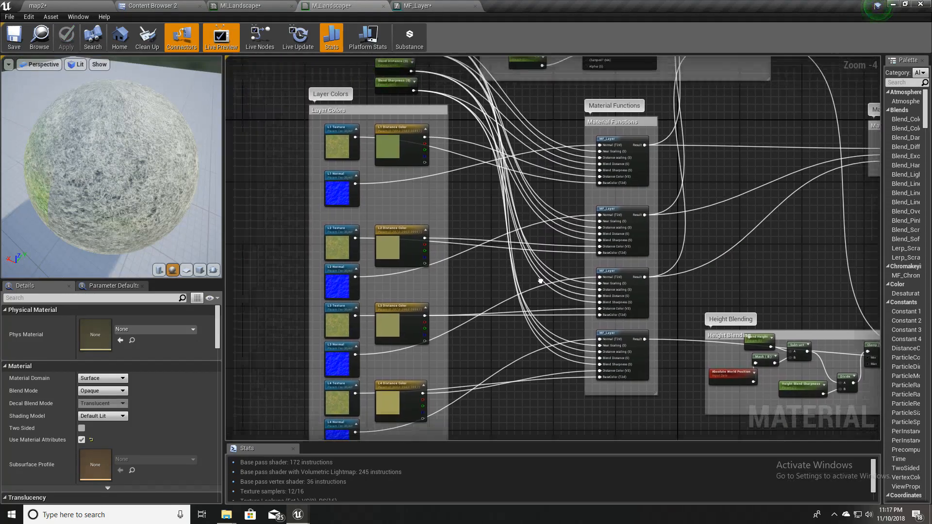
scroll(430, 244, up, 3)
scroll(456, 196, down, 2)
scroll(469, 217, up, 2)
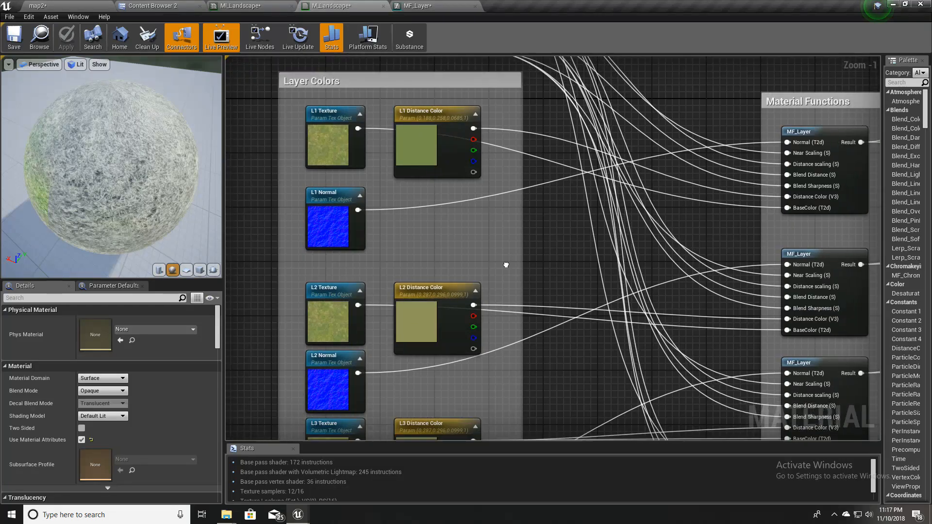
right_drag(471, 266, 541, 224)
right_drag(543, 318, 519, 212)
scroll(523, 238, down, 2)
right_drag(537, 250, 534, 341)
right_drag(438, 131, 439, 228)
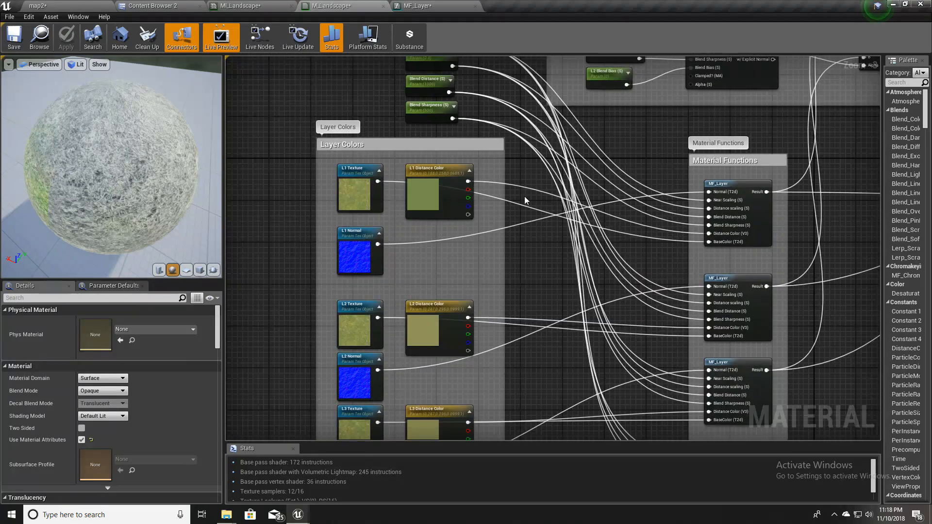
scroll(719, 245, up, 3)
scroll(673, 253, down, 2)
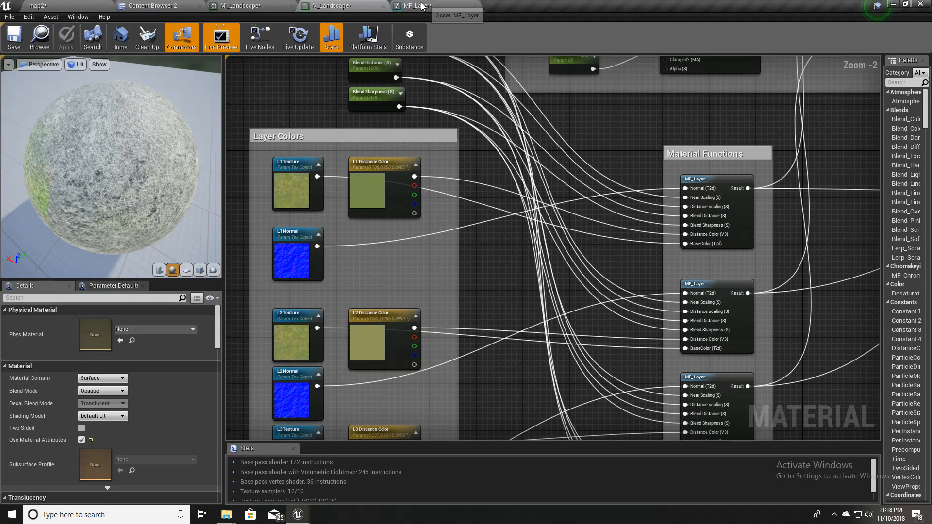
- Review the layer textures, scalar values and Distance Color parameters of the MI_Landscape material instance
click(243, 6)
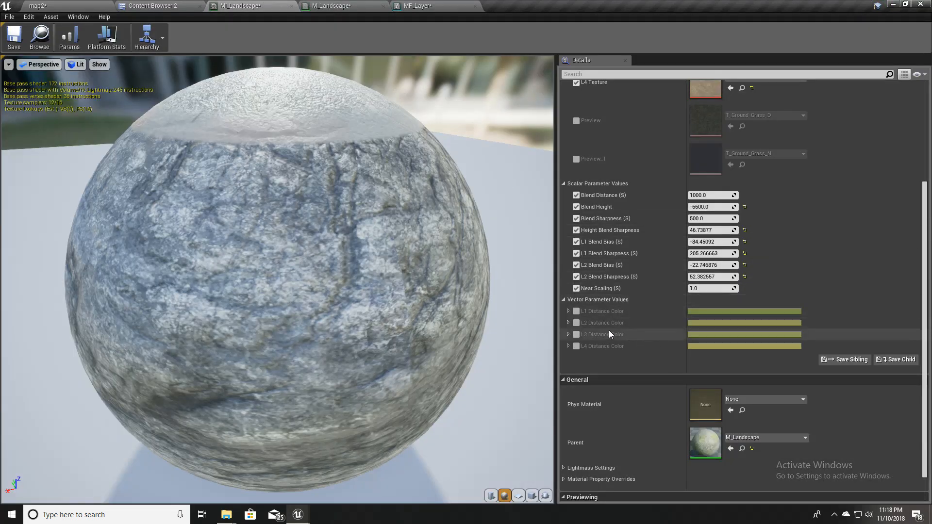
scroll(785, 241, up, 5)
scroll(785, 241, up, 1)
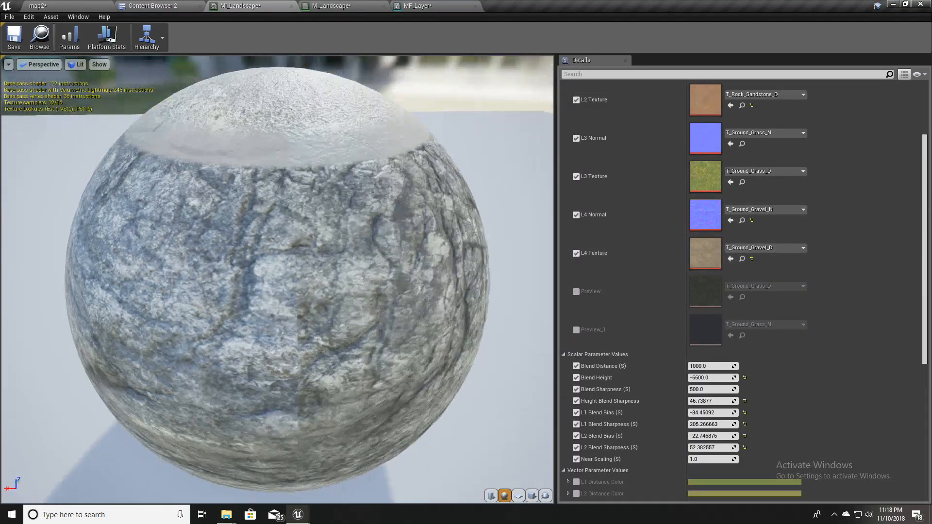
scroll(751, 306, down, 5)
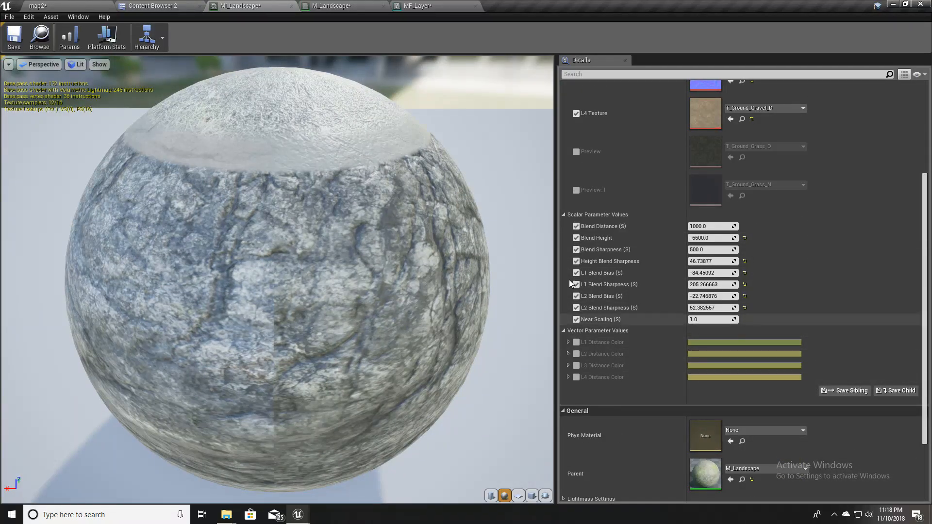
- Play-test the map2 level briefly and inspect the landscape's near ground and distant mountains in the viewport
click(47, 5)
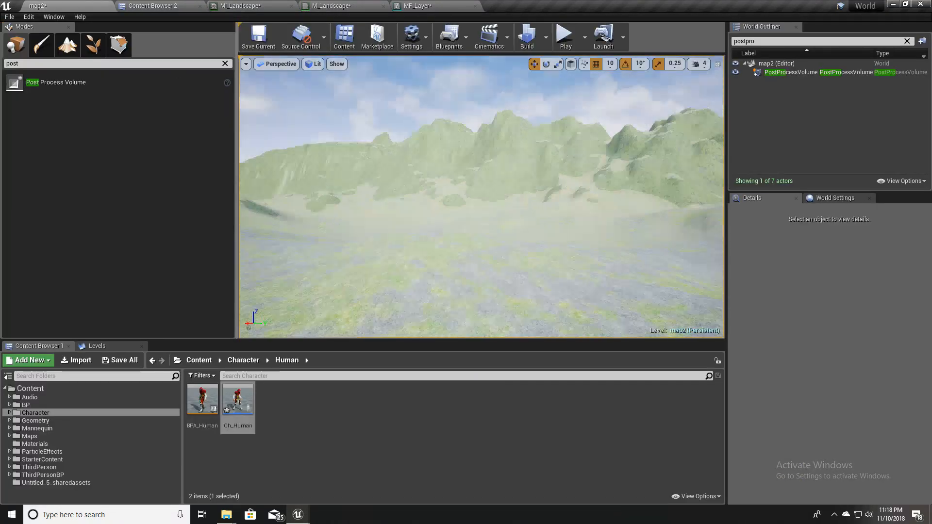
key(alt+p)
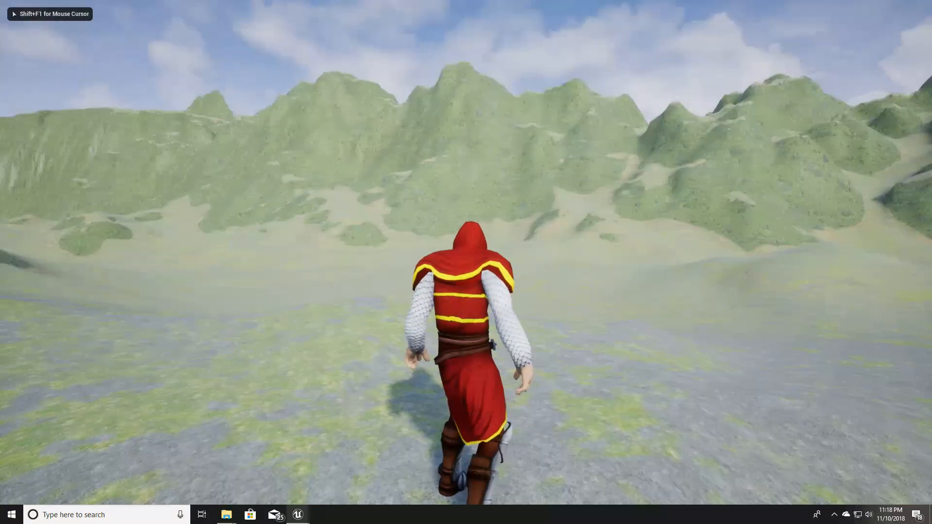
key(Escape)
right_drag(429, 261, 445, 278)
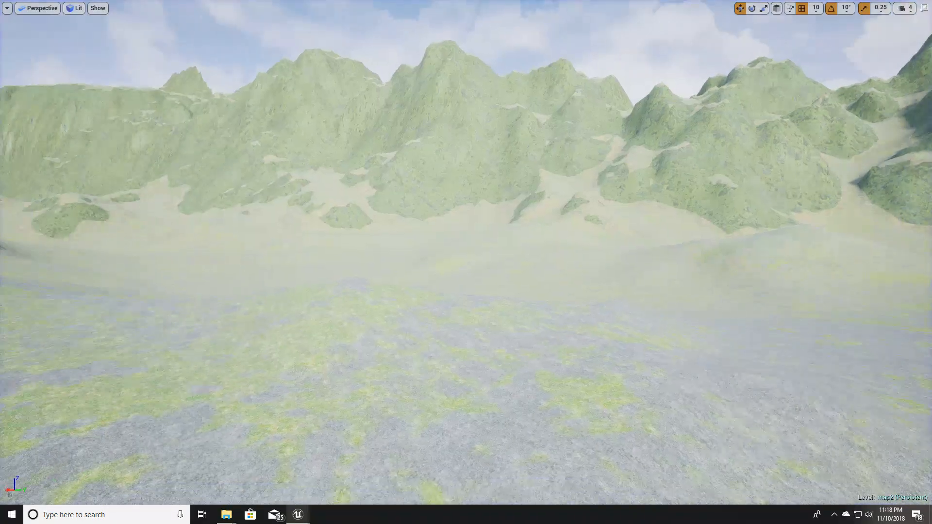
key(F11)
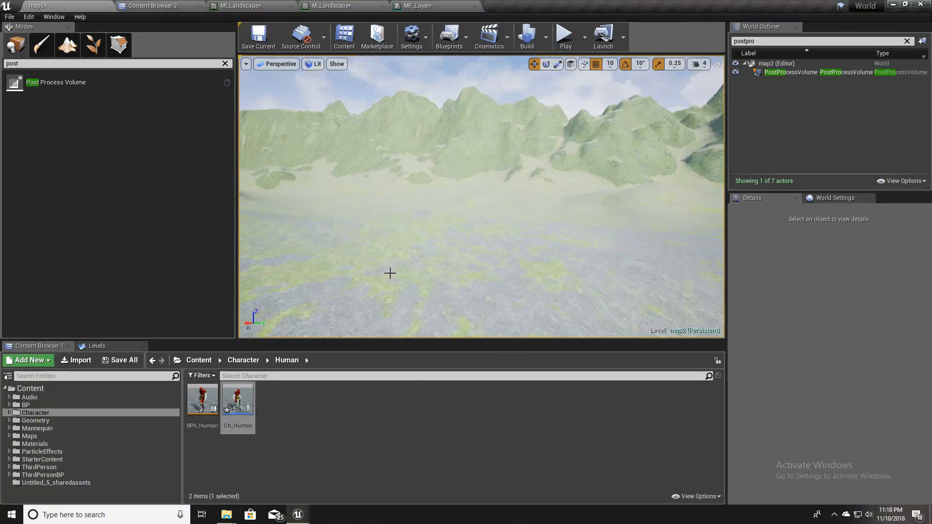
mouse_move(389, 274)
right_down()
mouse_move(392, 311)
mouse_move(394, 291)
right_up()
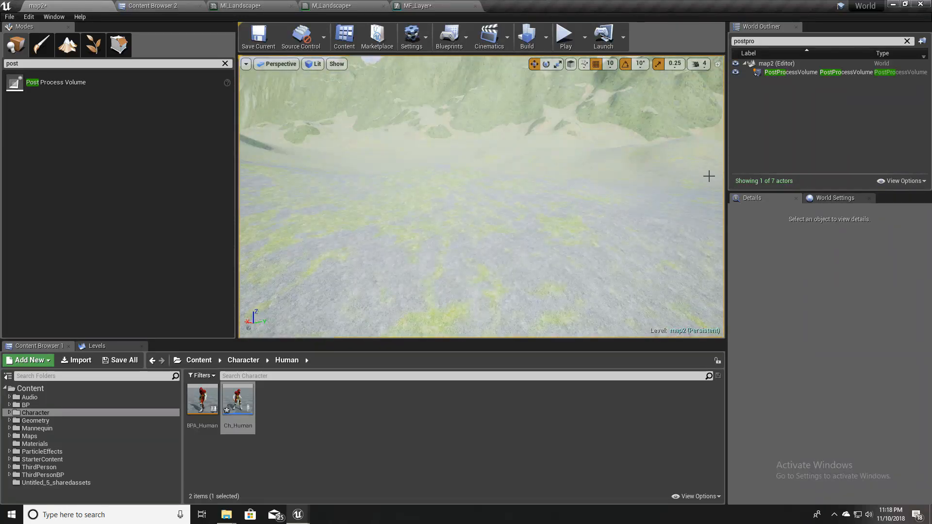
mouse_move(516, 236)
right_down()
mouse_move(518, 209)
mouse_move(516, 236)
right_up()
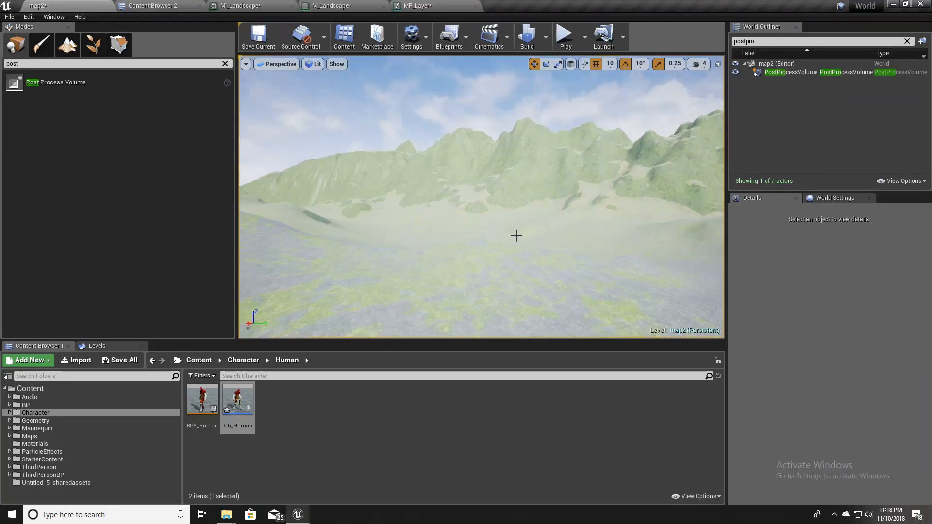
key(F11)
key(F11)
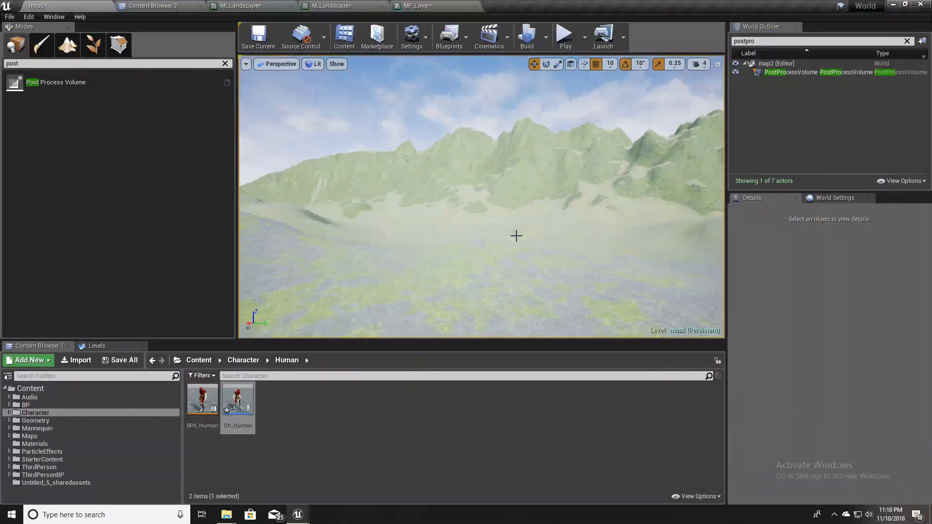
right_drag(556, 244, 553, 244)
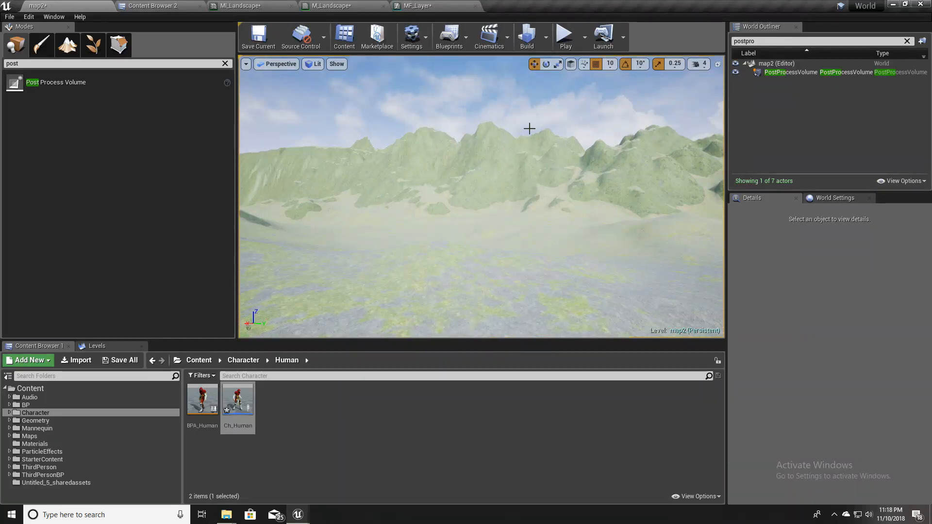
- Detach the MI_Landscape editor into its own window, enlarge it beside the level viewport, and bring its Distance Color parameters into view
click(336, 4)
click(248, 4)
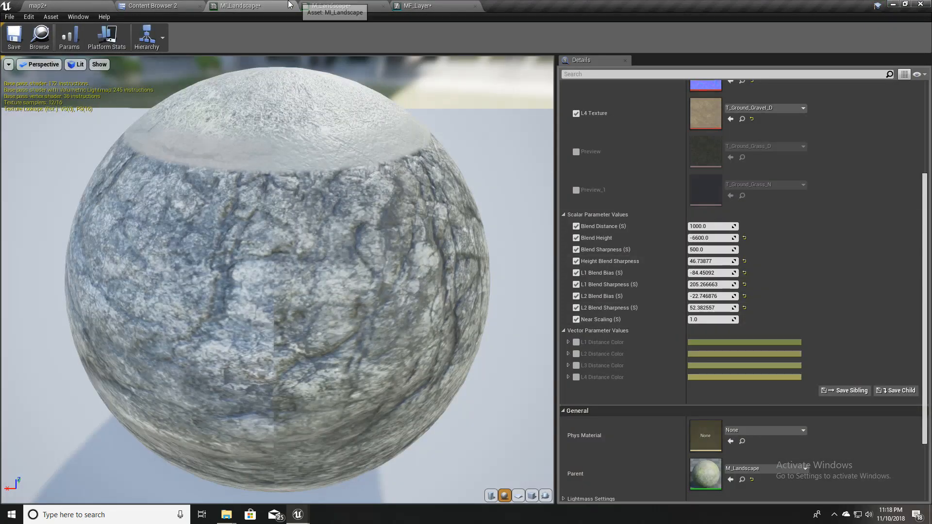
drag(288, 4, 469, 77)
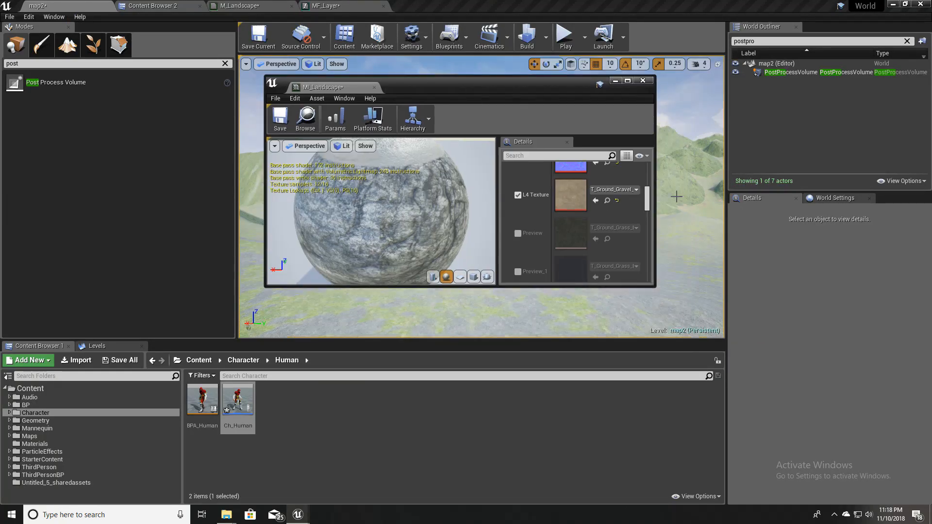
drag(650, 192, 648, 224)
scroll(650, 226, up, 2)
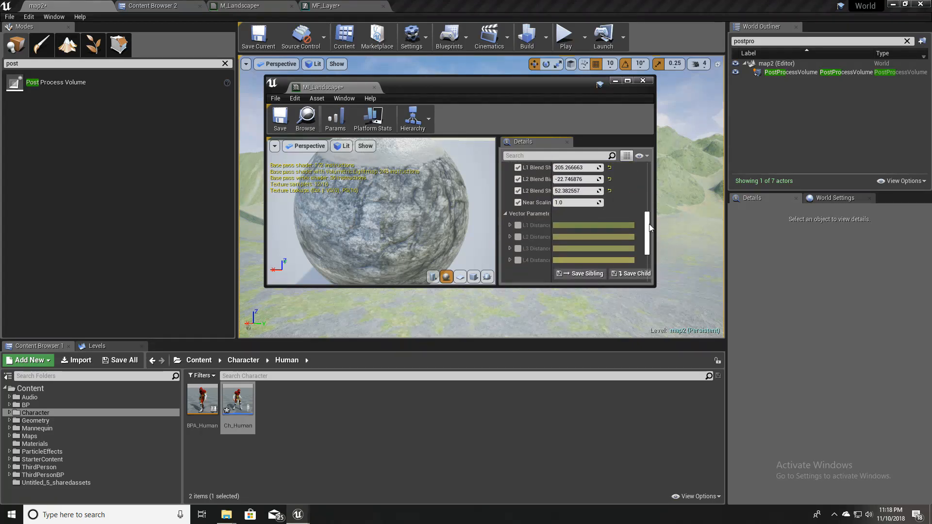
drag(447, 92, 203, 242)
drag(407, 439, 444, 514)
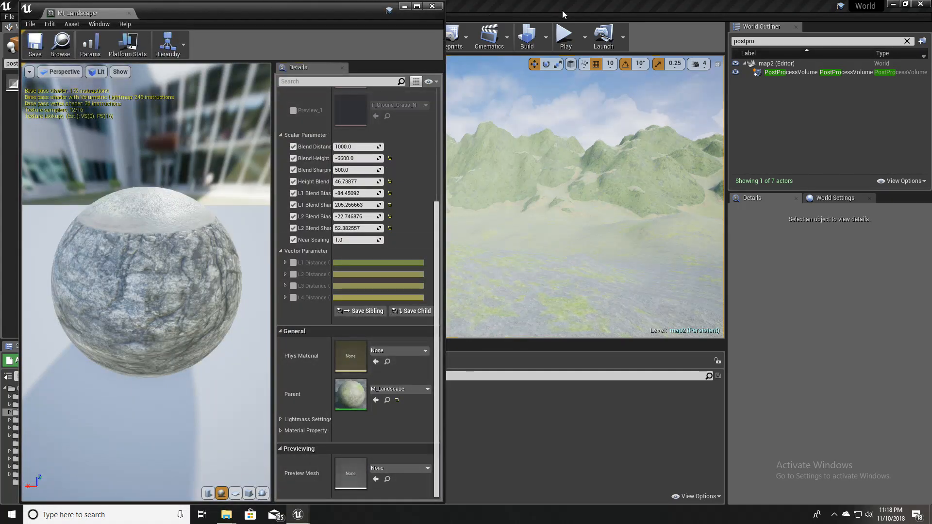
drag(442, 244, 446, 123)
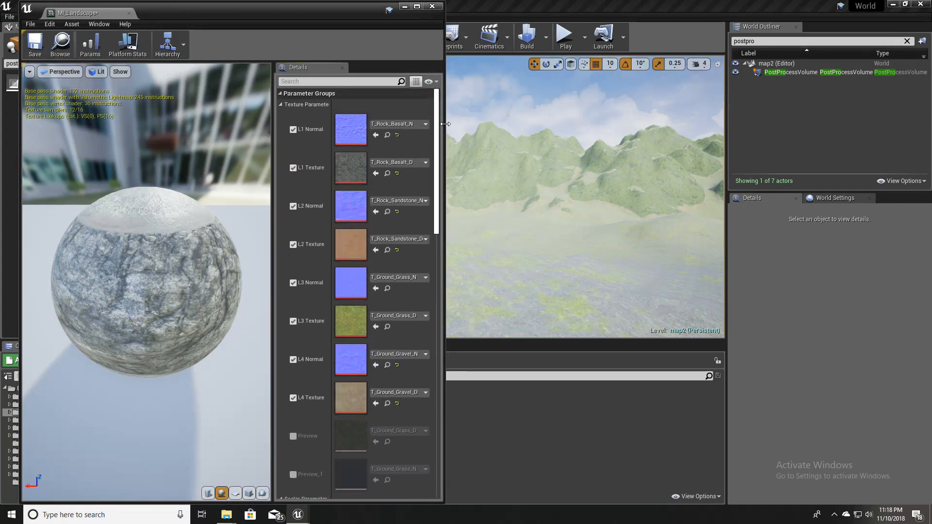
scroll(380, 330, down, 6)
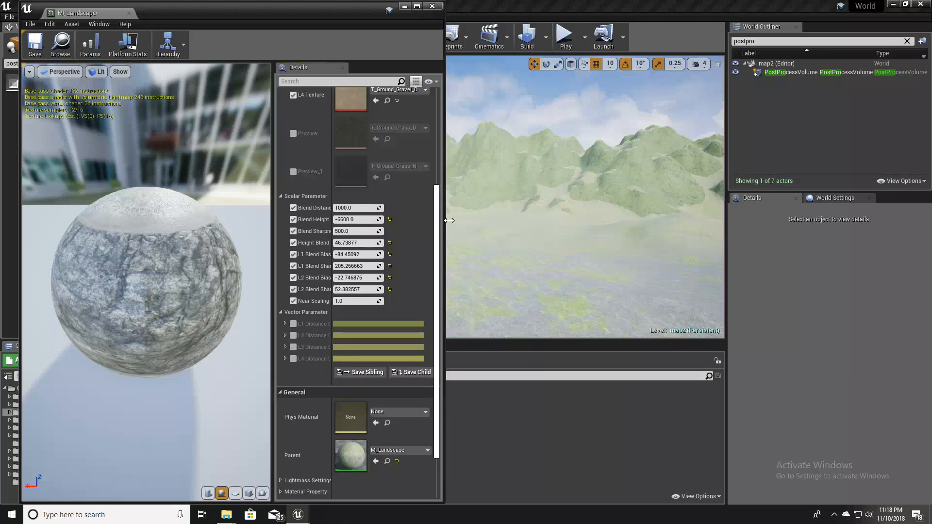
- Enable the overrides for the L1, L2, L3 and L4 Distance Color parameters in the MI_Landscape instance
double_click(374, 324)
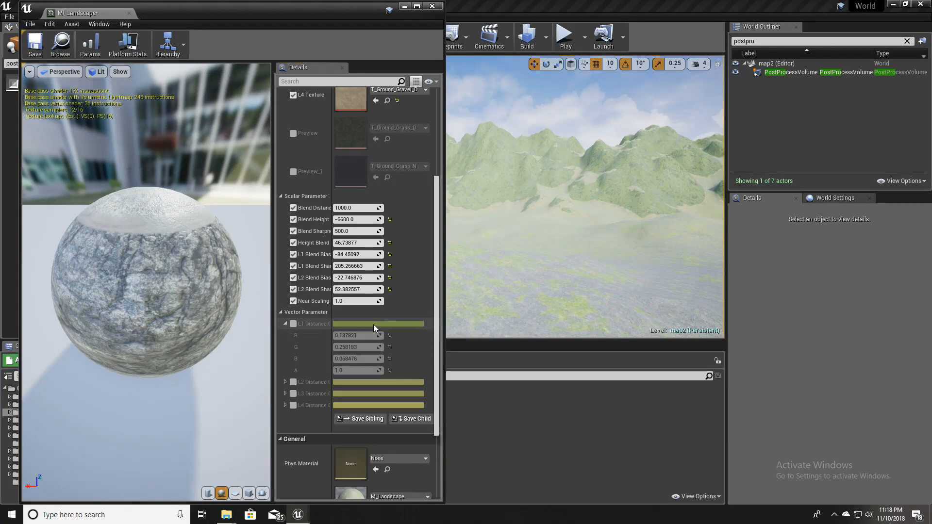
click(293, 324)
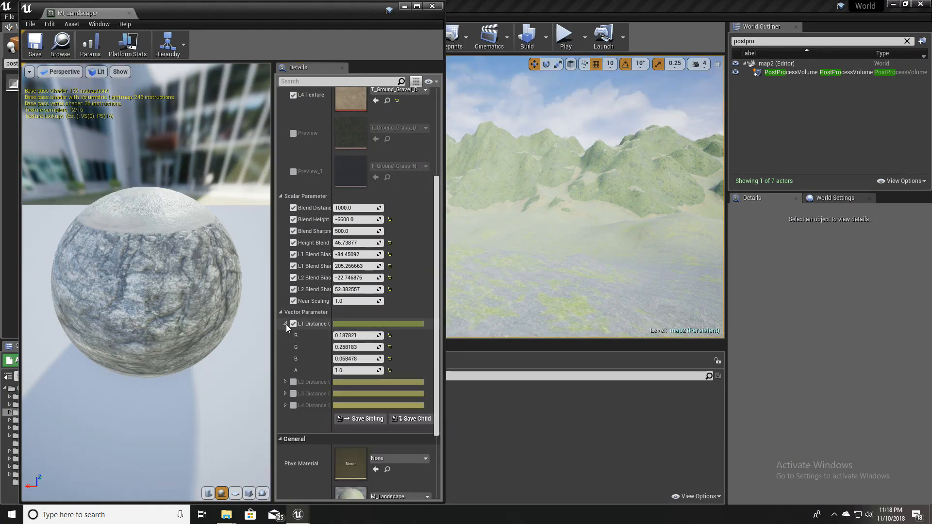
click(285, 324)
click(293, 335)
click(292, 359)
click(293, 347)
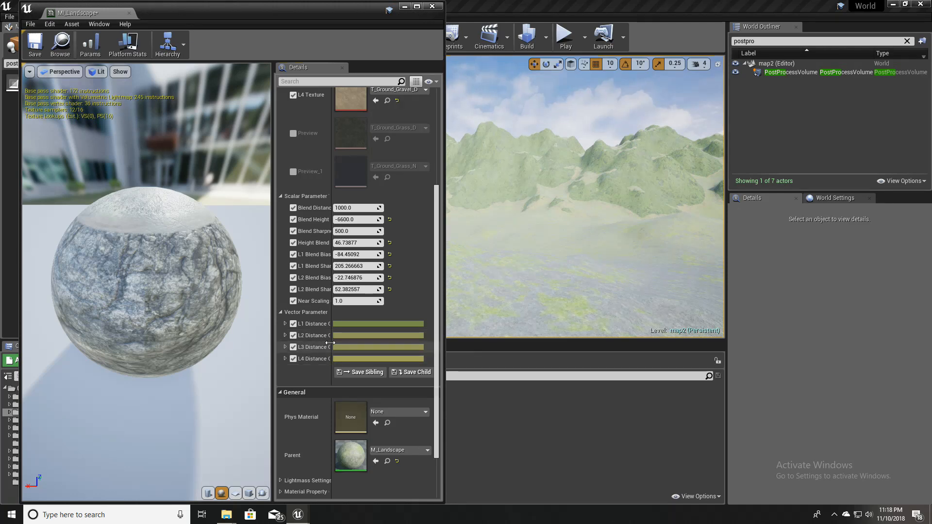
- Set the L1 Distance Color to a dark grey-green, about R 0.037, G 0.0625, B 0.044
click(343, 328)
drag(487, 346, 480, 368)
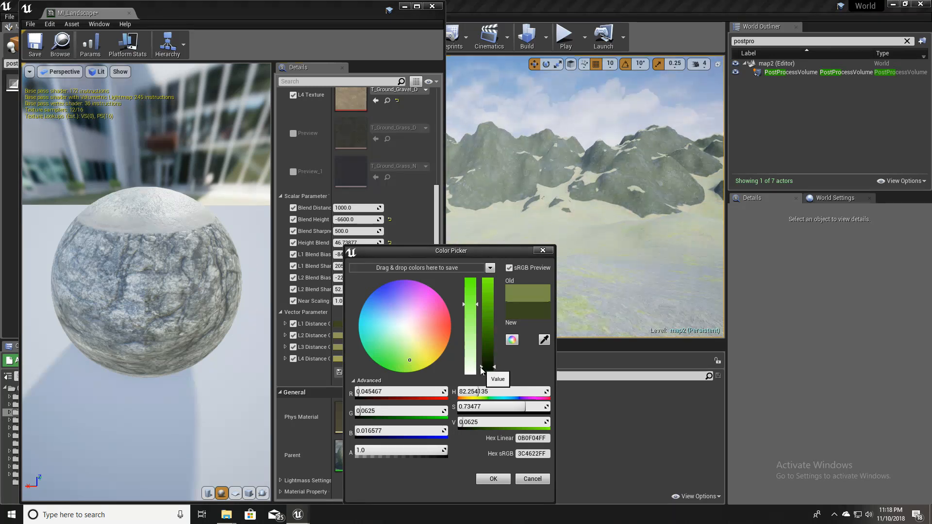
mouse_move(398, 332)
mouse_down()
mouse_move(370, 331)
mouse_move(391, 340)
mouse_up()
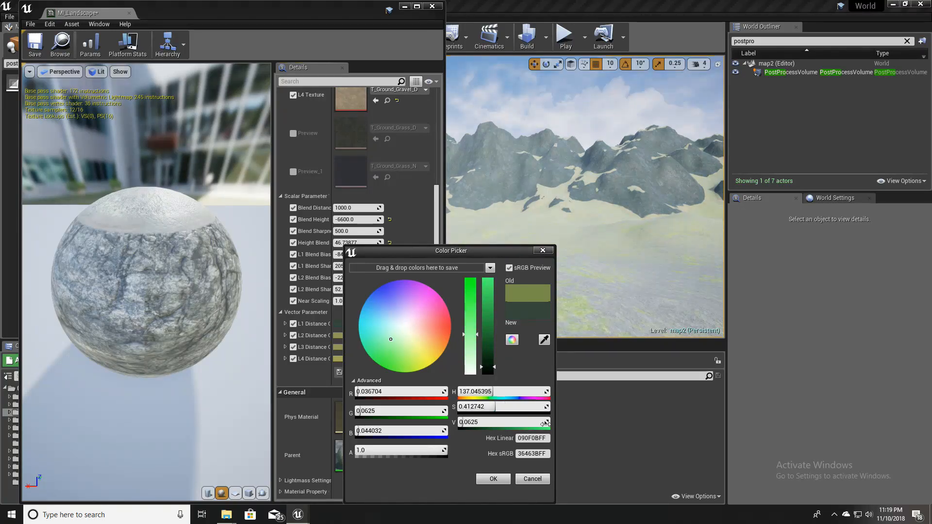
click(492, 479)
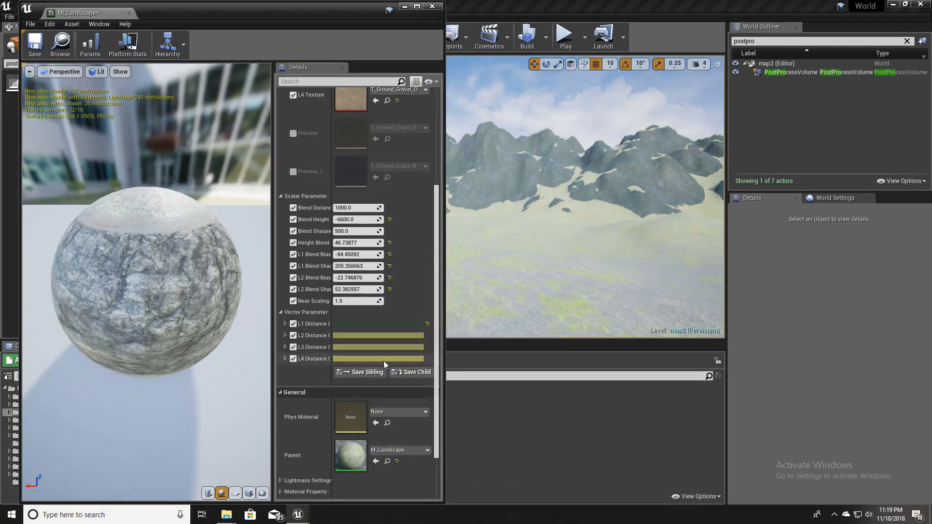
- Check the layer texture assignments and shift the L2 Distance Color to a muted yellow-grey, about R 0.296, G 0.288, B 0.17
drag(436, 235, 439, 137)
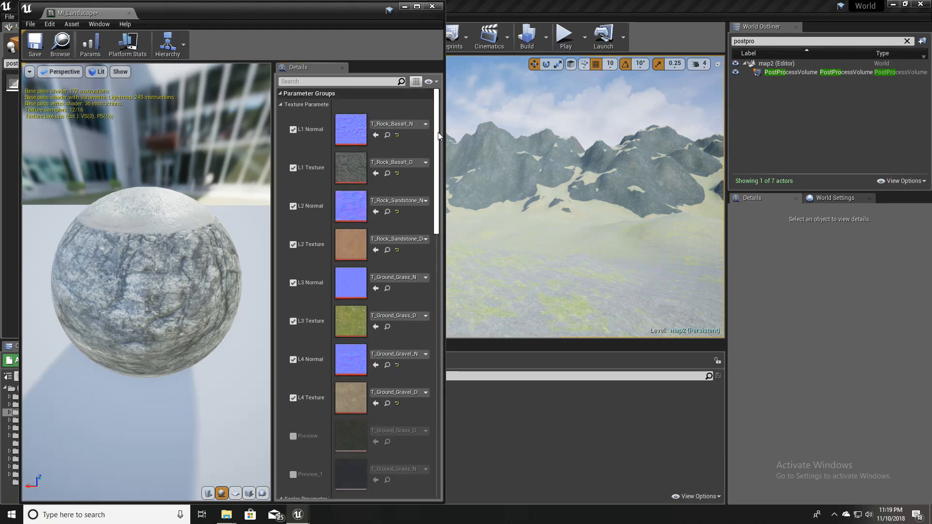
scroll(440, 194, down, 10)
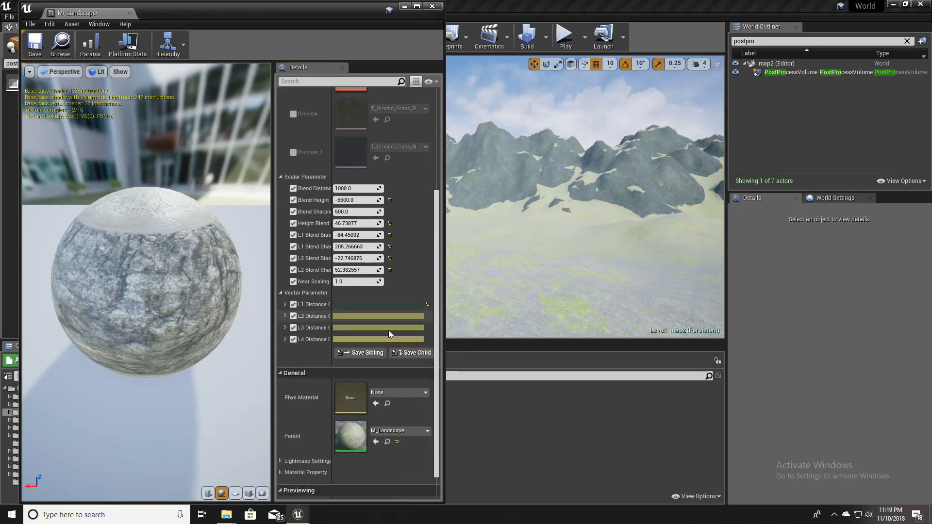
click(354, 317)
click(428, 345)
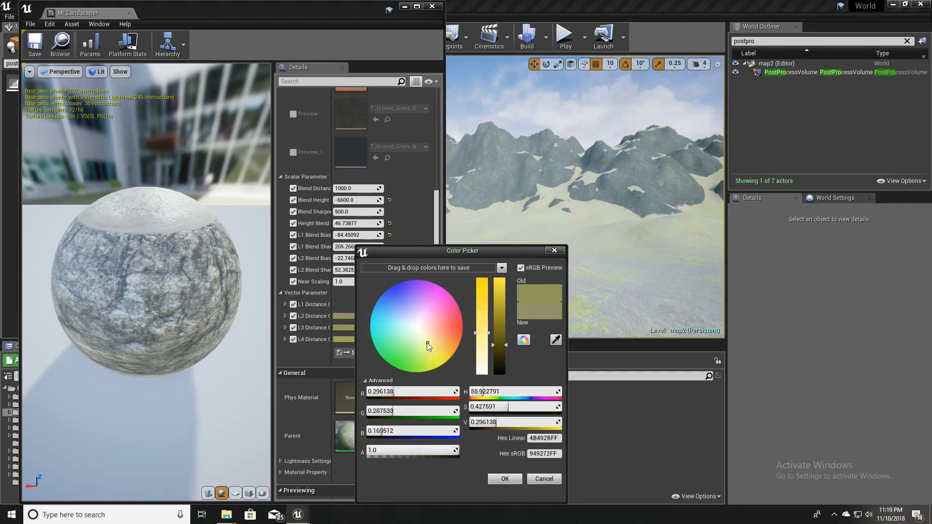
- Set the L2 Distance Color of the landscape material instance to a sandy yellow, hex sRGB D9C05CFF, and accept it
mouse_move(500, 334)
mouse_down()
mouse_move(502, 301)
mouse_move(502, 322)
mouse_up()
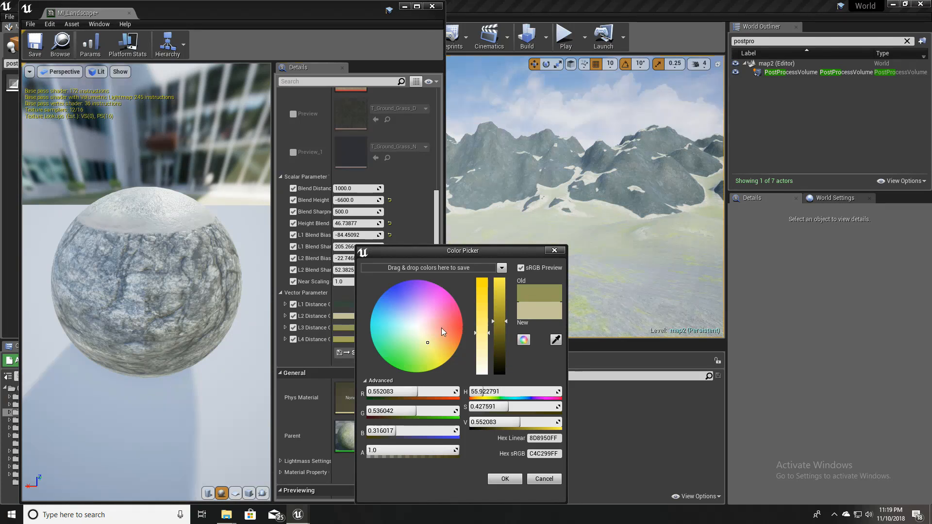
mouse_move(425, 337)
mouse_down()
mouse_move(401, 340)
mouse_move(420, 348)
mouse_move(455, 334)
mouse_move(436, 328)
mouse_move(437, 346)
mouse_up()
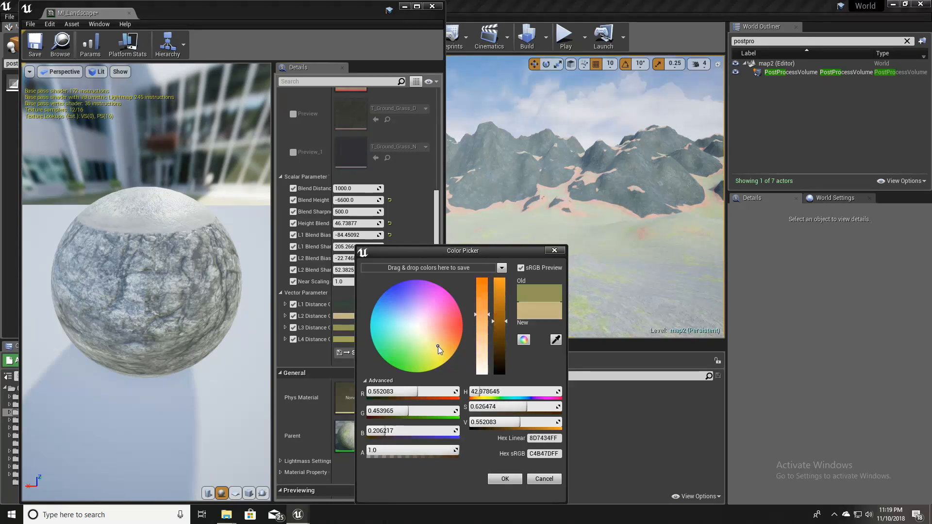
drag(500, 322, 495, 335)
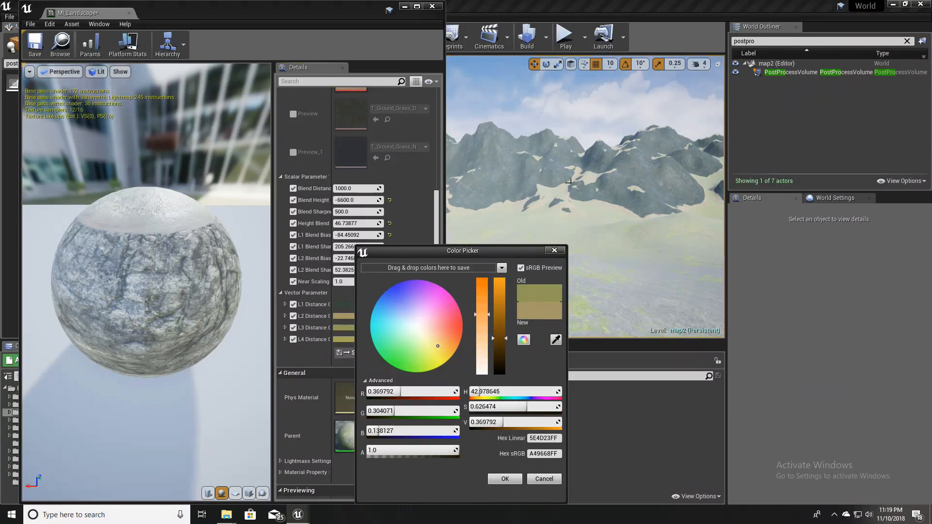
key(w)
right_drag(571, 182, 607, 177)
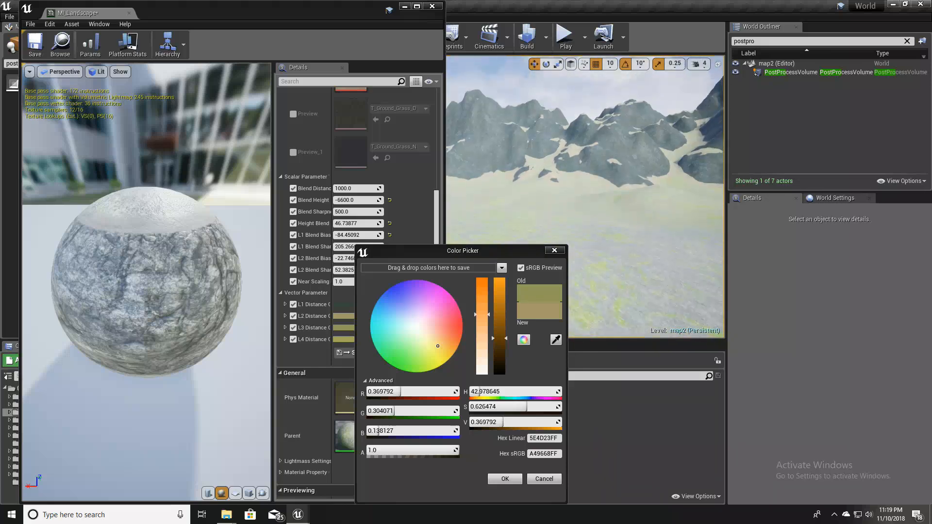
click(493, 330)
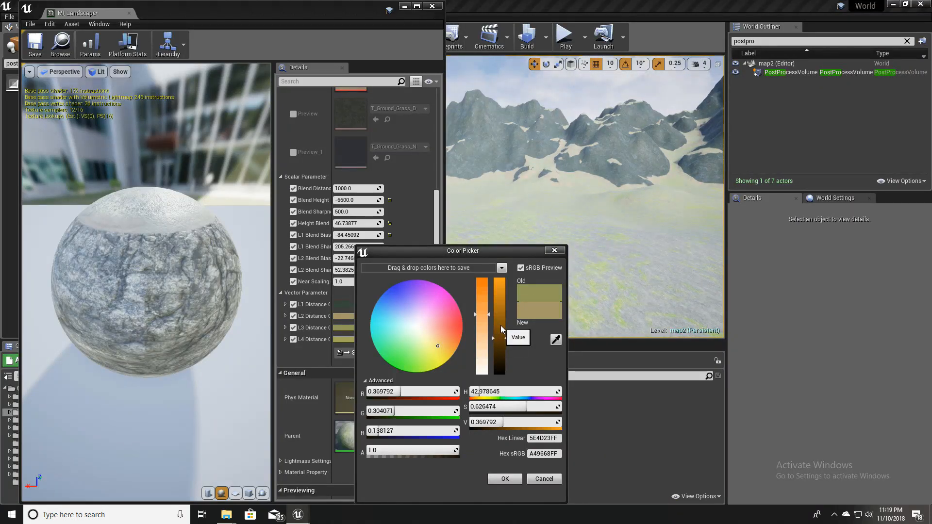
drag(501, 329, 495, 305)
click(487, 283)
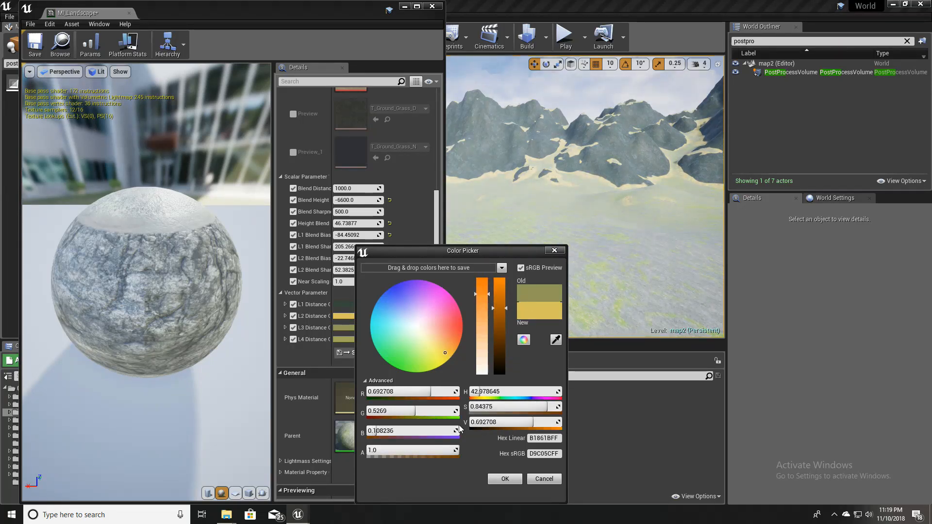
click(505, 479)
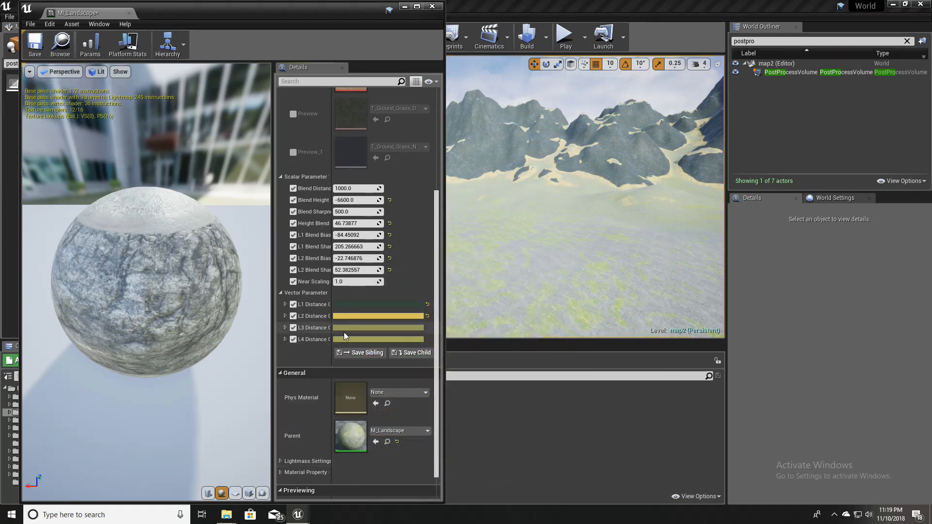
- Set the L4 Distance Color to a pale sandy yellow, hex sRGB BDB46BFF, after trying a neutral grey-green tint on the landscape
drag(440, 258, 442, 199)
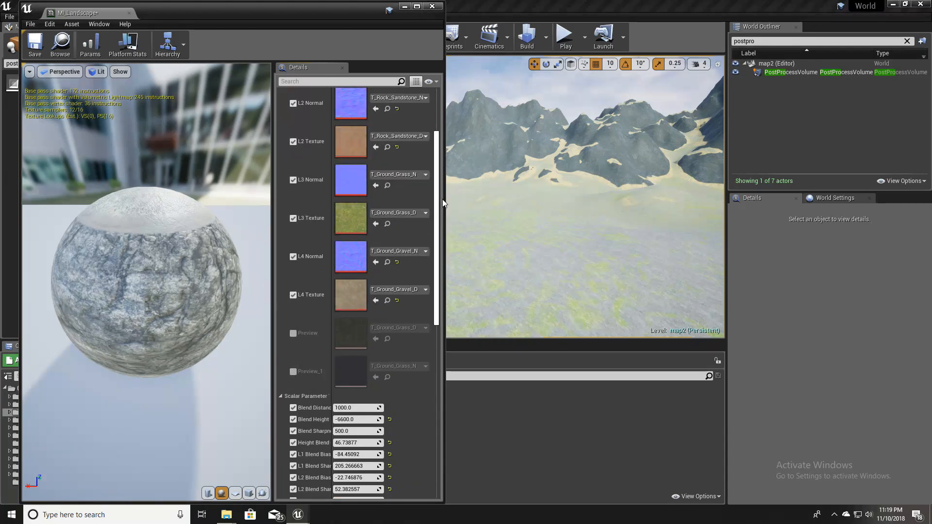
scroll(441, 201, down, 5)
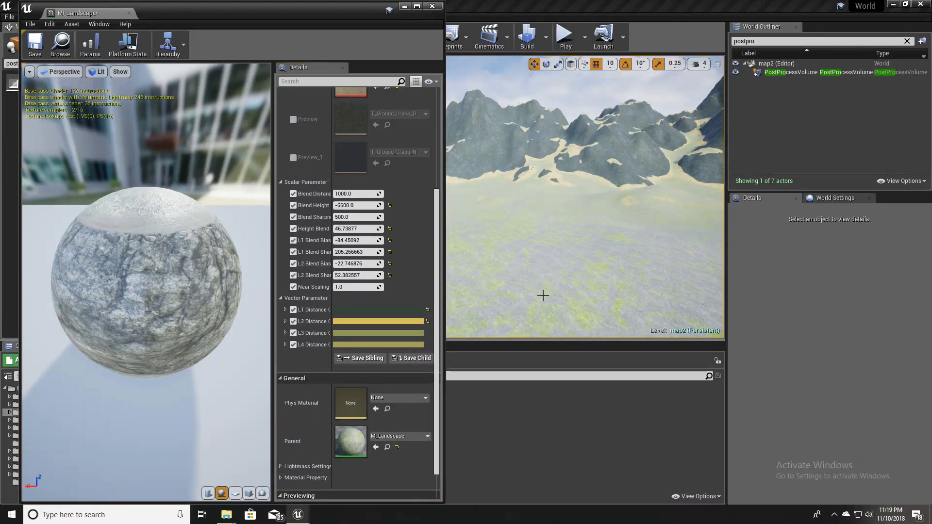
mouse_move(543, 296)
right_down()
mouse_move(517, 291)
mouse_move(558, 289)
right_up()
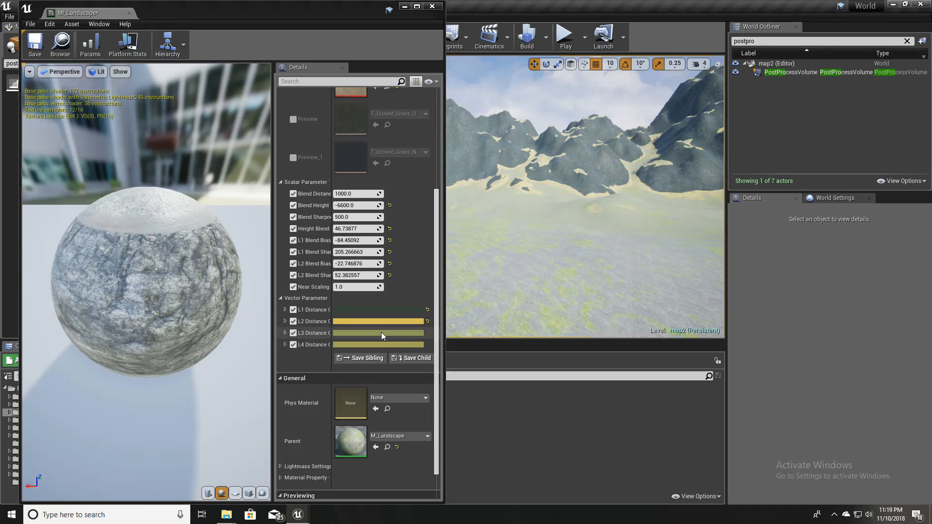
mouse_move(499, 284)
right_down()
mouse_move(577, 283)
mouse_move(486, 283)
mouse_move(515, 284)
right_up()
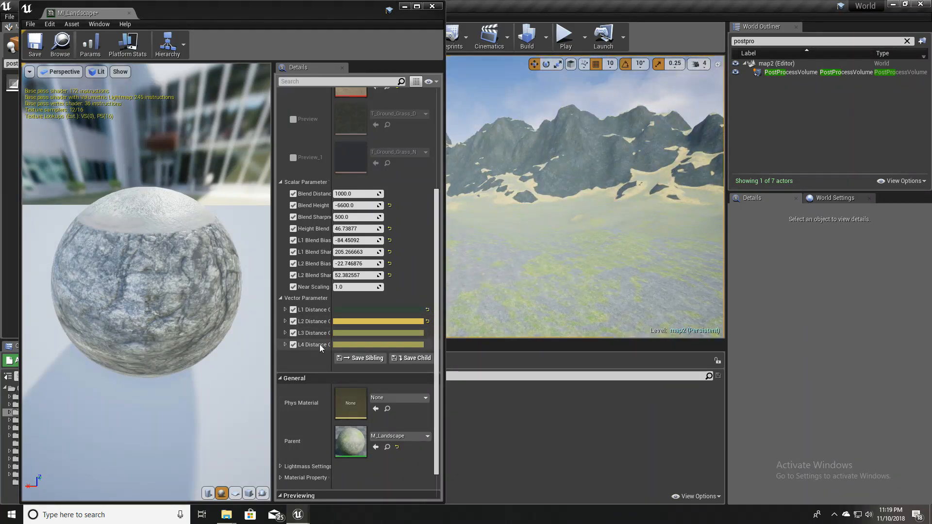
scroll(436, 252, up, 5)
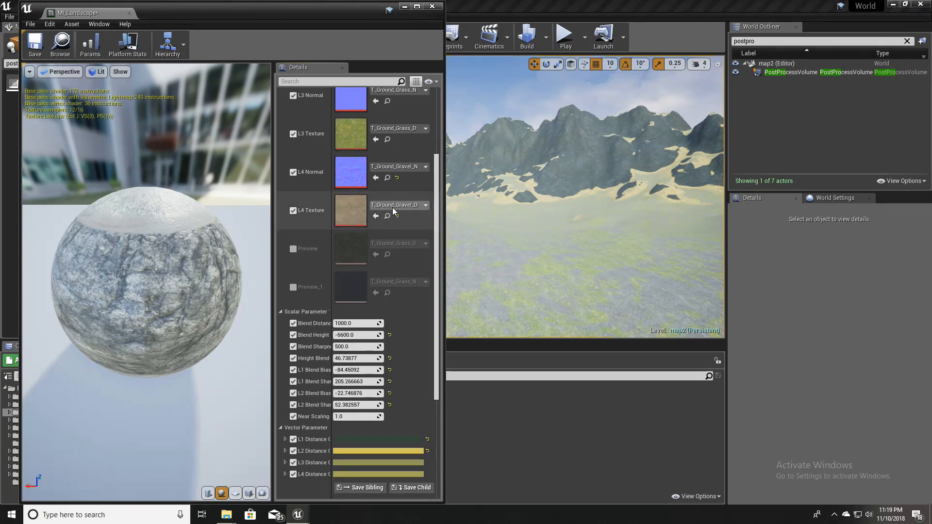
right_drag(543, 233, 877, 227)
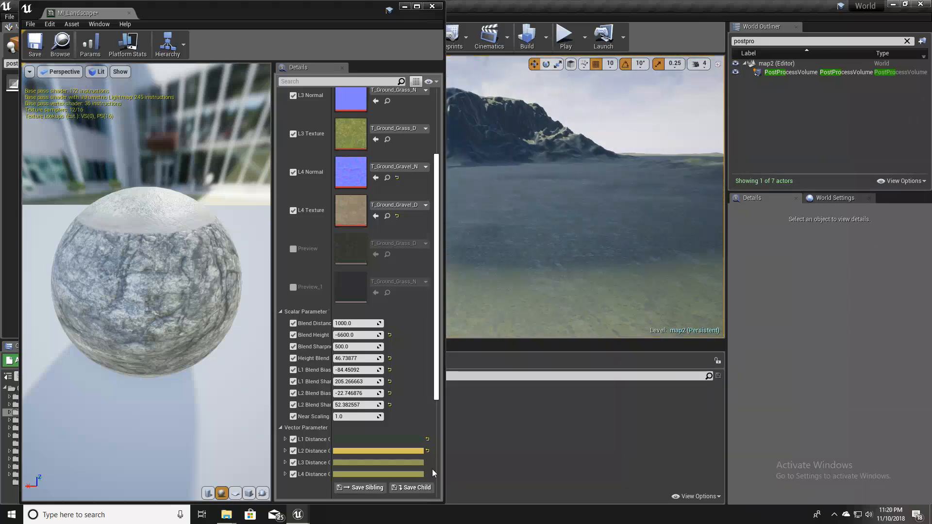
click(399, 476)
mouse_move(461, 328)
mouse_down()
mouse_move(456, 320)
mouse_move(481, 334)
mouse_up()
click(459, 328)
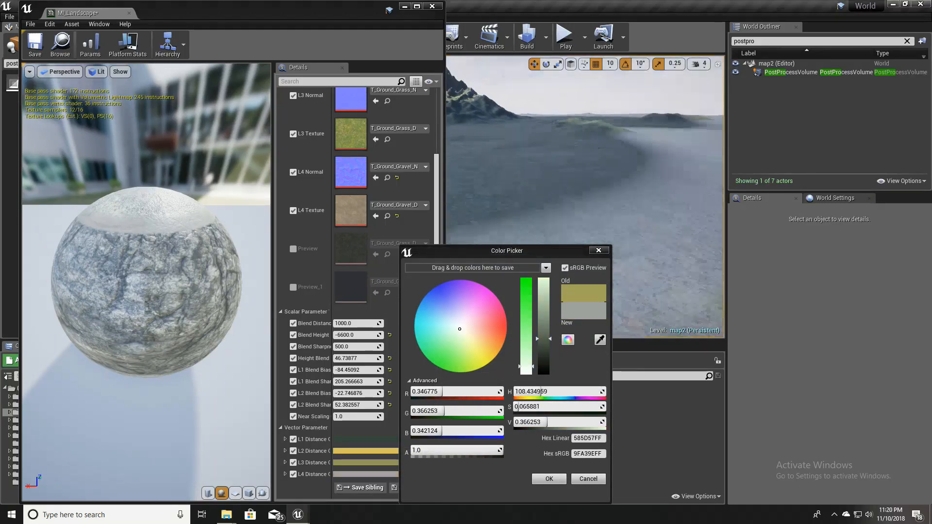
right_drag(646, 285, 646, 242)
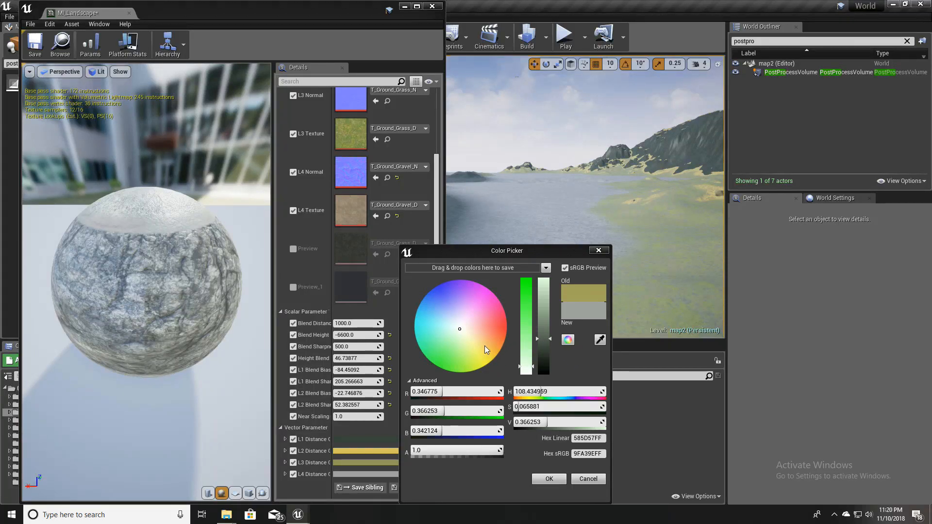
click(470, 349)
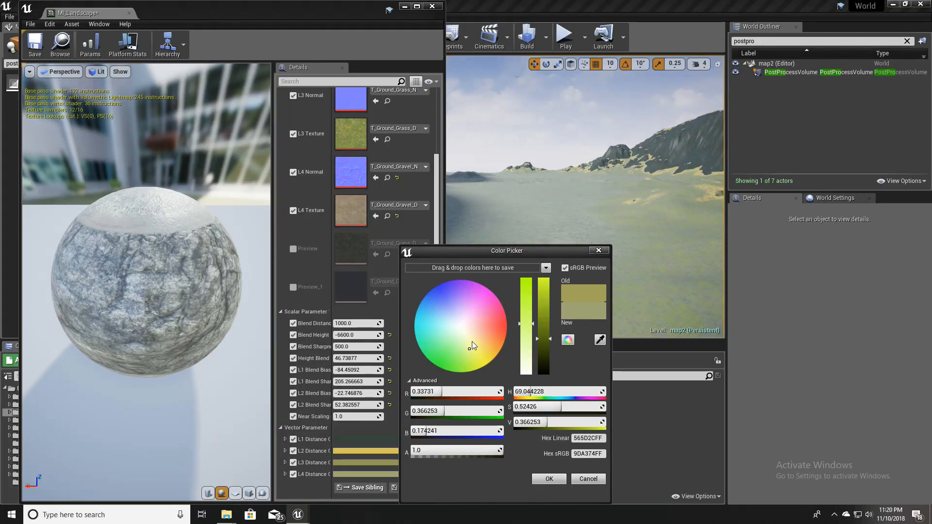
drag(472, 342, 481, 351)
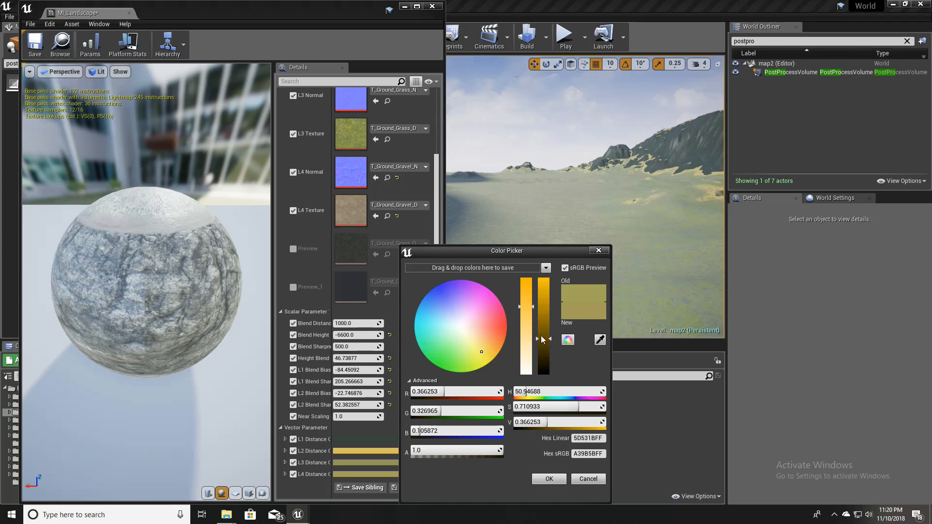
drag(543, 340, 545, 324)
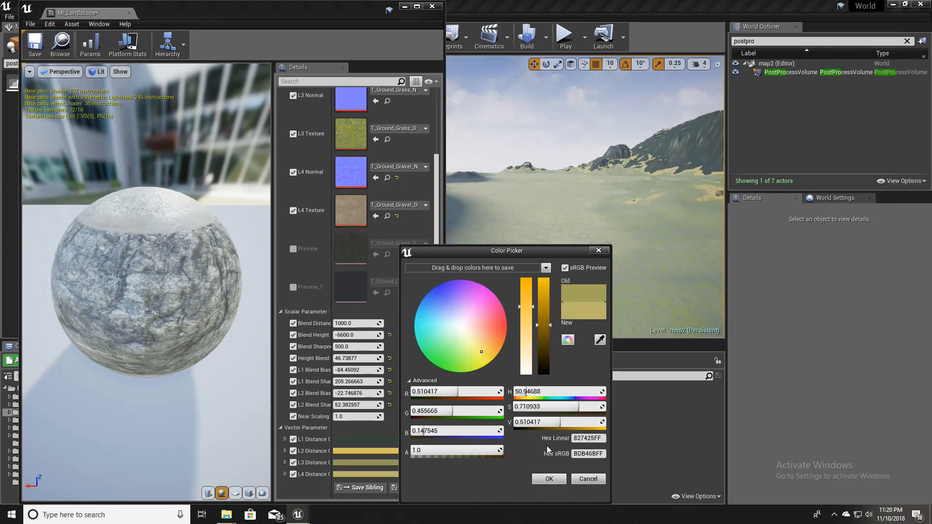
click(555, 479)
- Dock the MI_Landscape editor back into the main window and switch to the map2 level
right_drag(569, 256, 676, 246)
drag(85, 12, 330, 6)
click(39, 5)
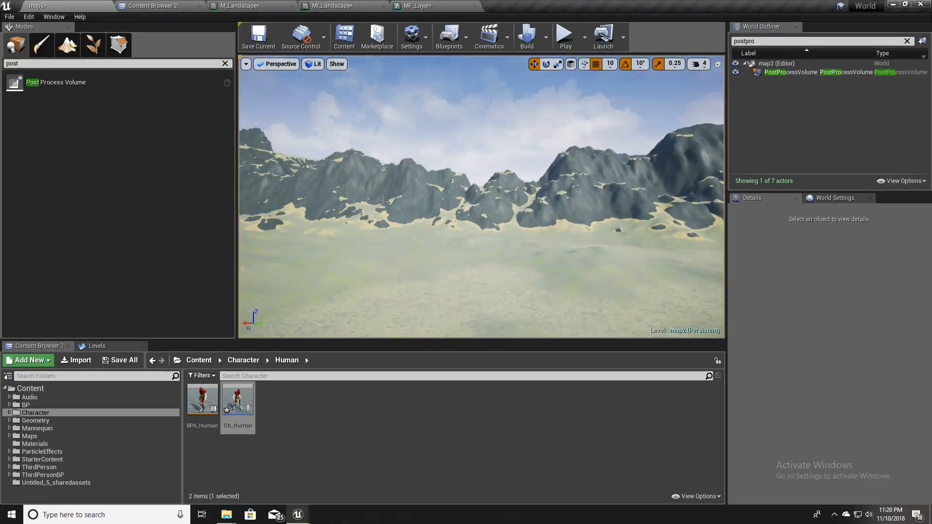
- Play-test the level in full screen, walking the character around to inspect the terrain colours near and far, and return to the normal editor layout
key(F11)
key(alt+p)
click(382, 199)
key(w)
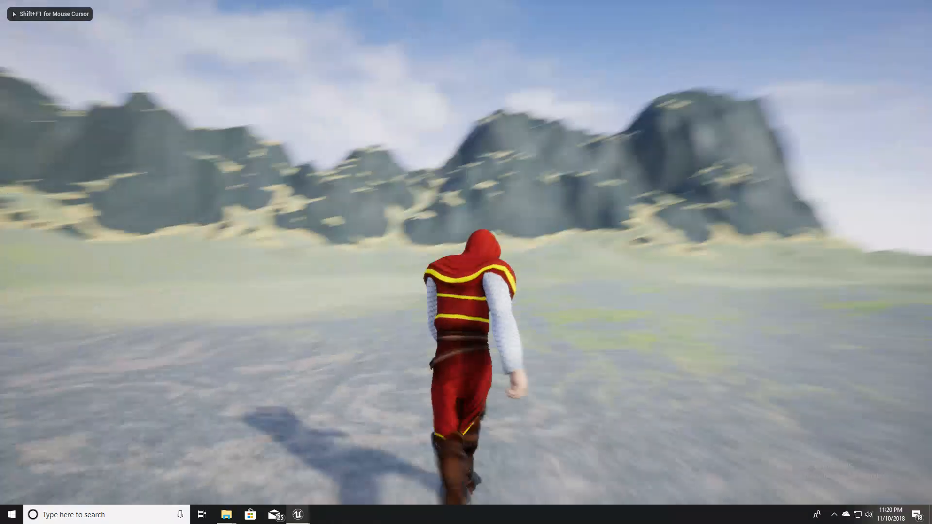
key(d)
key(w)
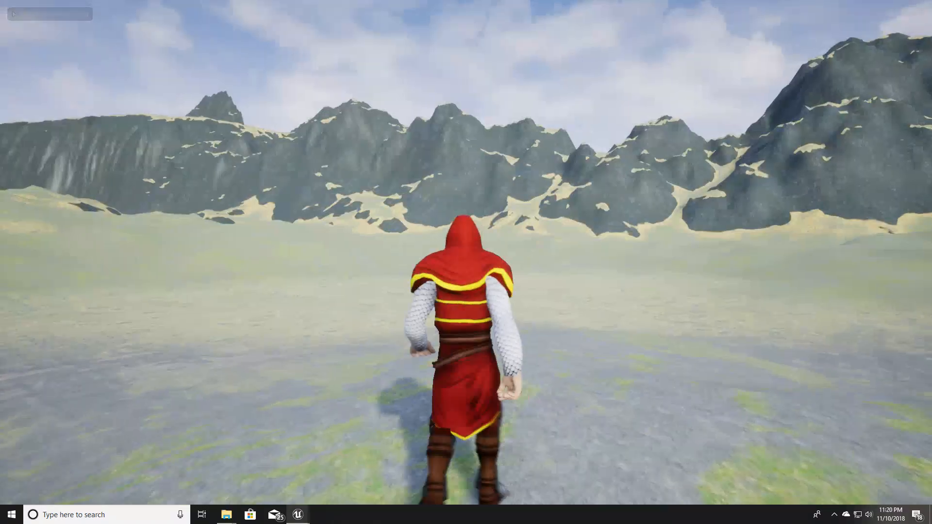
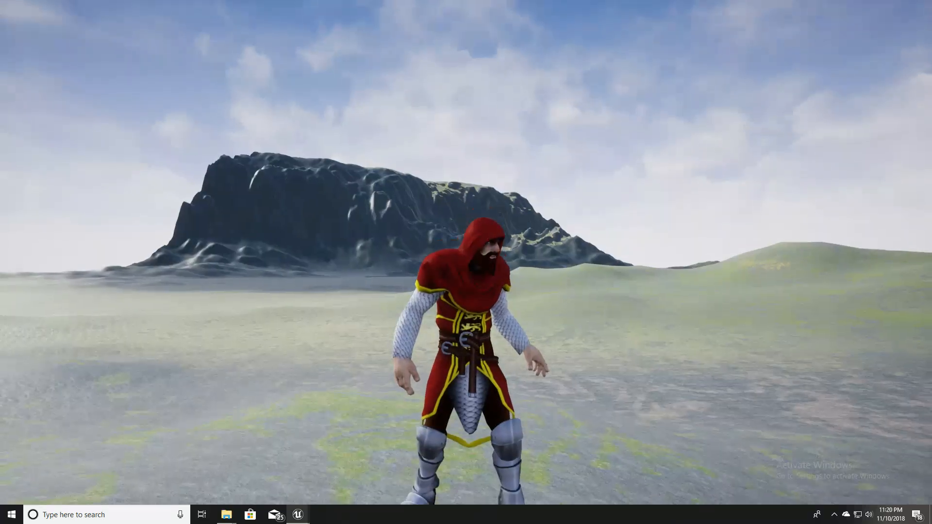
key(w)
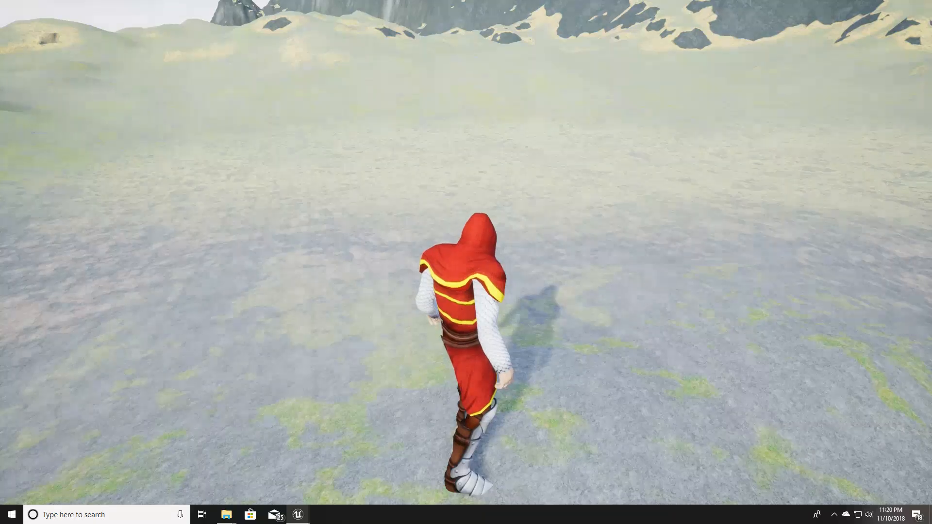
key(Escape)
key(alt+Tab)
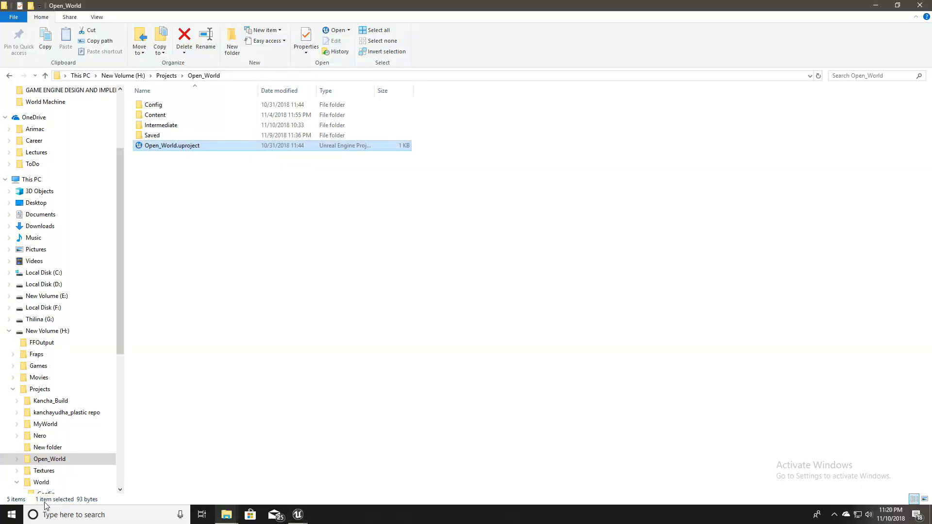
key(alt+Tab)
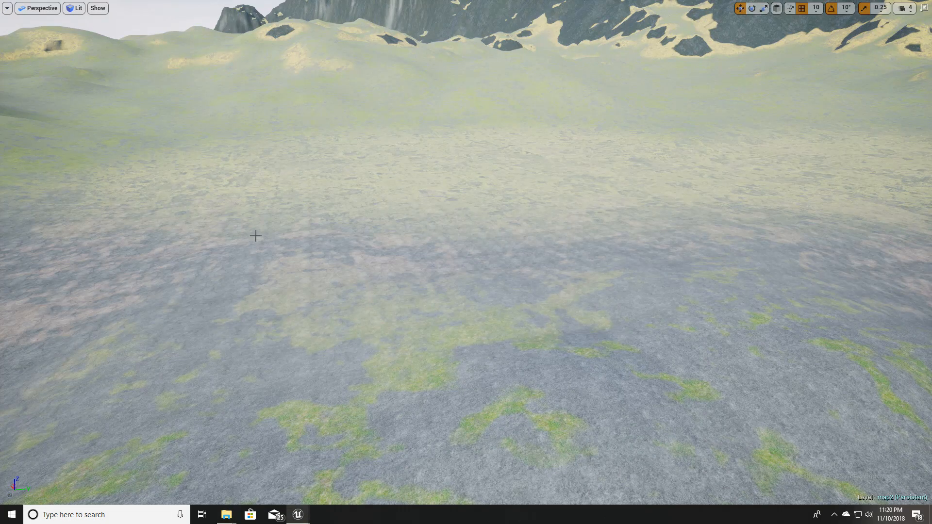
mouse_move(464, 352)
right_down()
mouse_move(454, 329)
mouse_move(464, 340)
right_up()
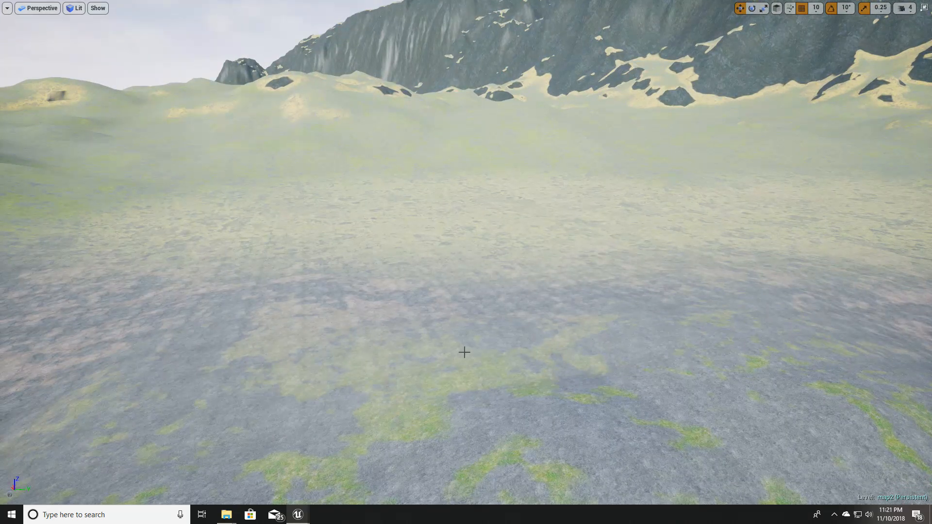
key(F11)
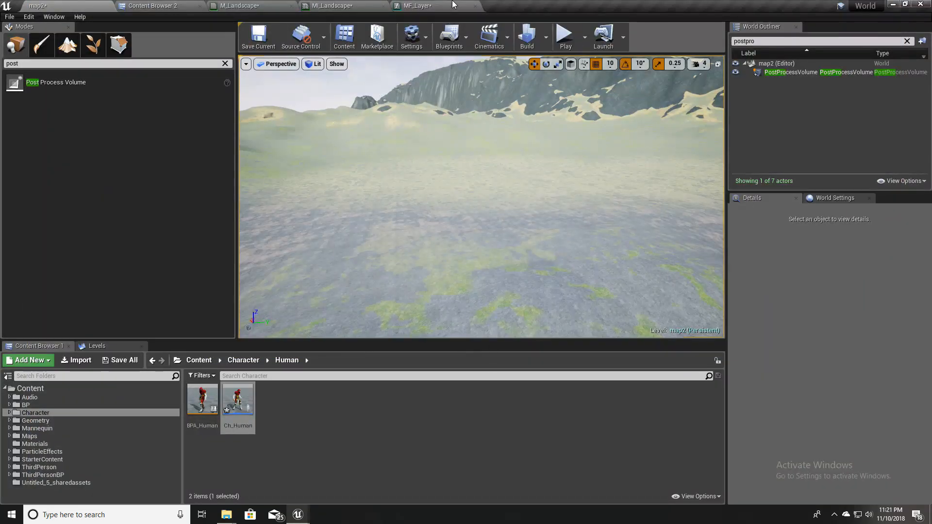
- Undock the MI_Landscape editor into a floating window, placed and enlarged so the level viewport stays visible beside it
click(307, 5)
drag(344, 5, 171, 229)
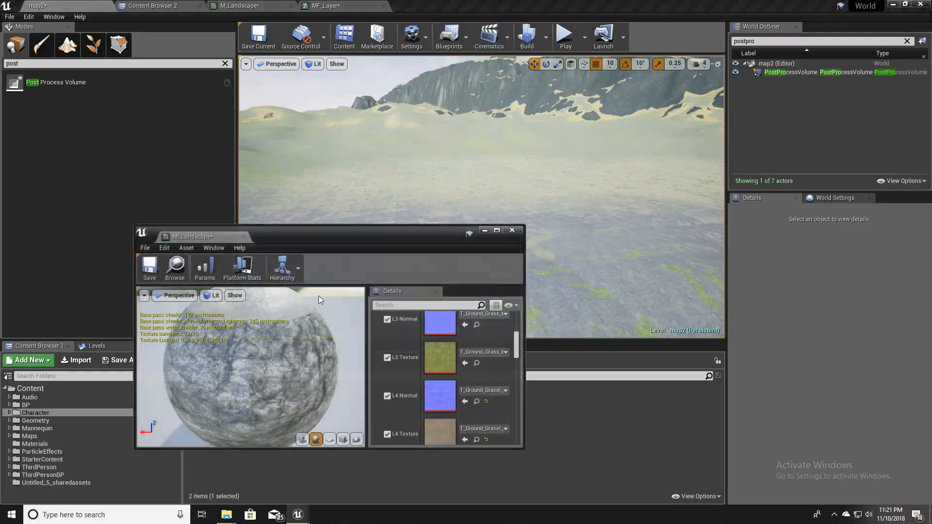
drag(382, 232, 229, 128)
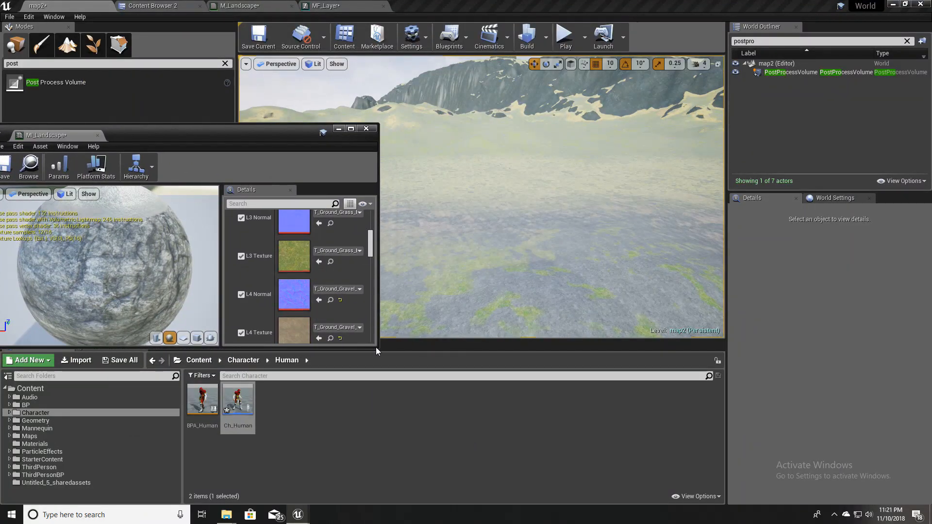
drag(378, 348, 362, 474)
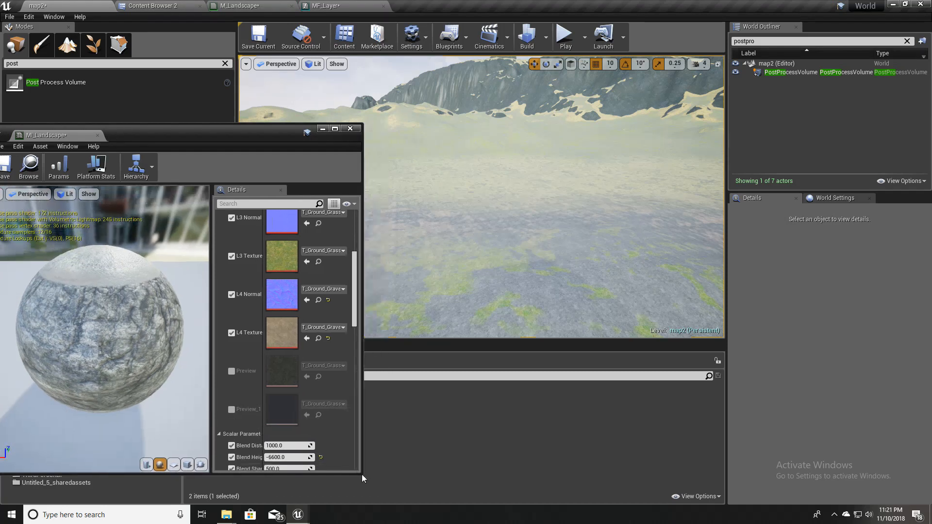
- Widen the parameter name column and set Near Scaling (S) to 0.4 after trying 2.0
scroll(357, 301, down, 5)
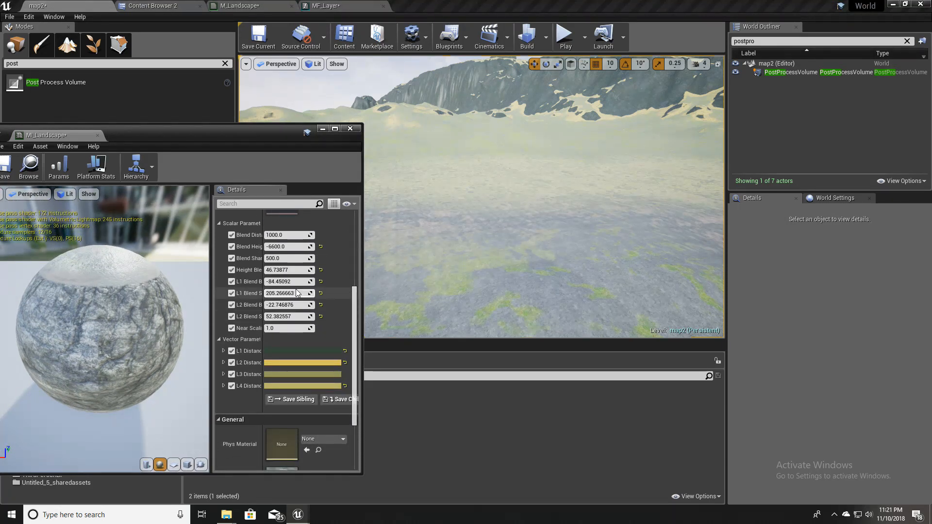
drag(262, 264, 298, 264)
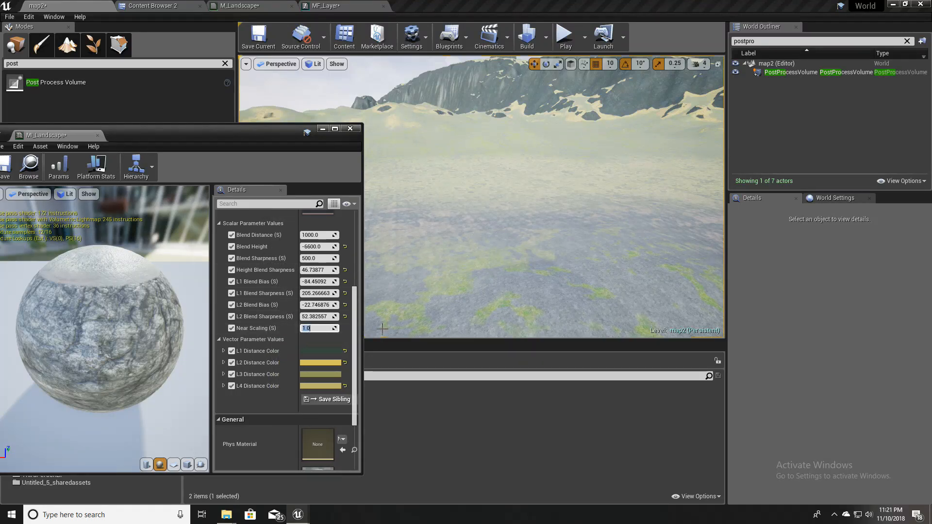
key(Return)
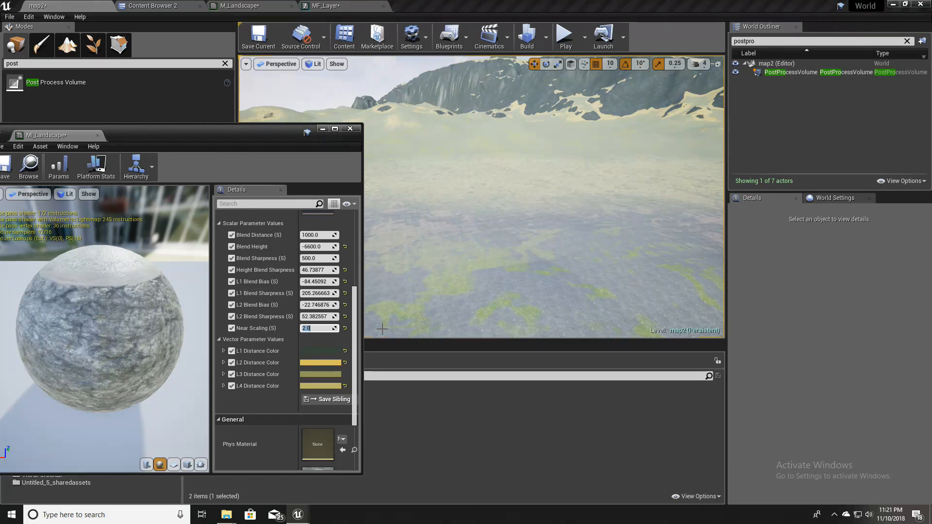
text(0.4)
key(Return)
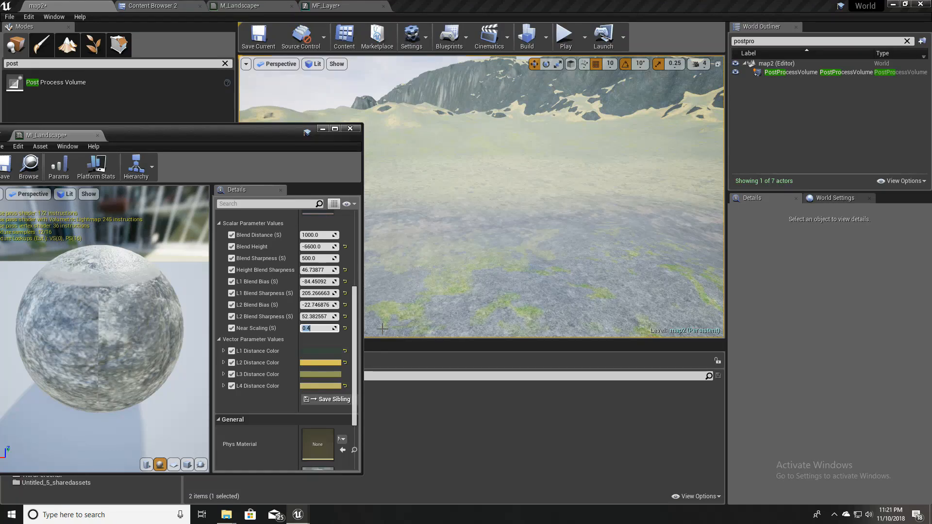
- Dock the MI_Landscape editor into the main window again and return to map2 to view the rescaled ground texture
drag(109, 136, 427, 5)
click(37, 6)
right_drag(441, 299, 470, 283)
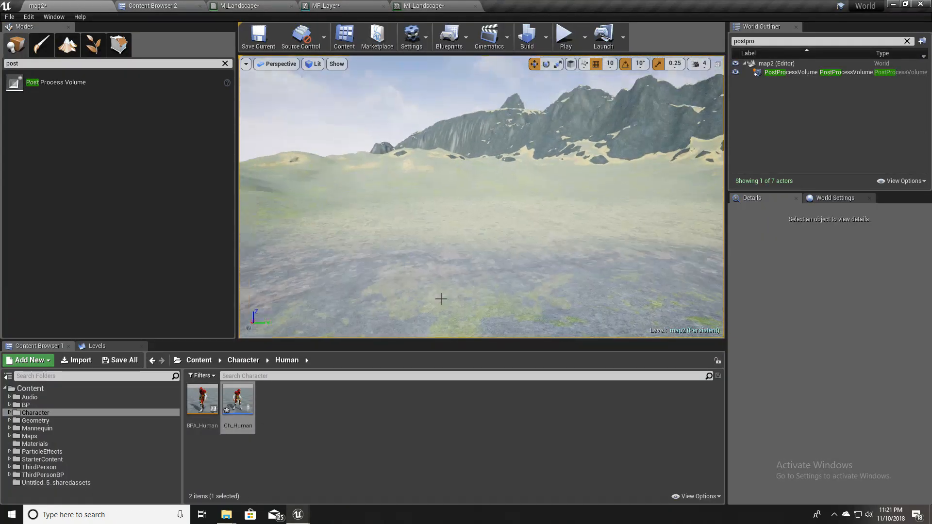
- Inspect the rescaled ground texture across the terrain in the full-screen viewport from several angles, and restore the normal editor layout
key(F11)
right_drag(421, 310, 423, 272)
right_drag(466, 263, 321, 308)
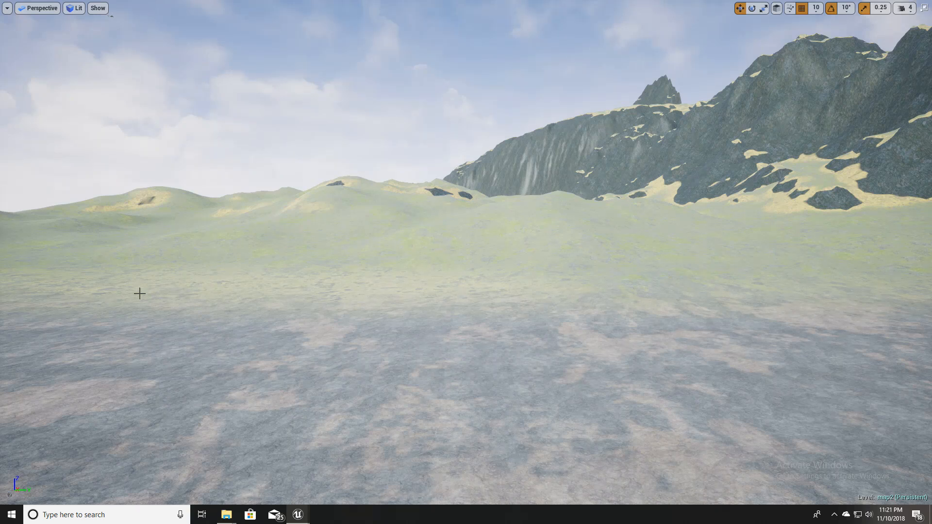
mouse_move(832, 289)
right_down()
mouse_move(822, 289)
mouse_move(832, 289)
right_up()
middle_drag(604, 274, 616, 283)
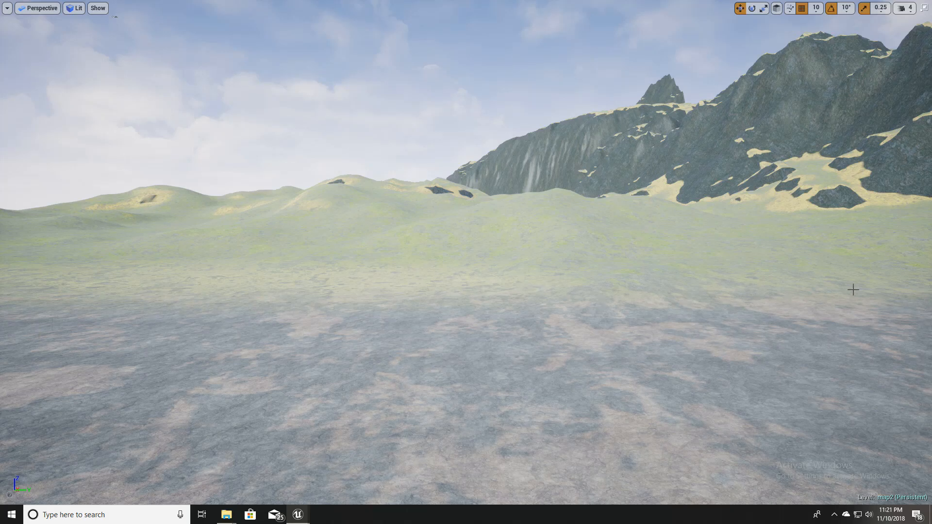
right_drag(853, 290, 905, 309)
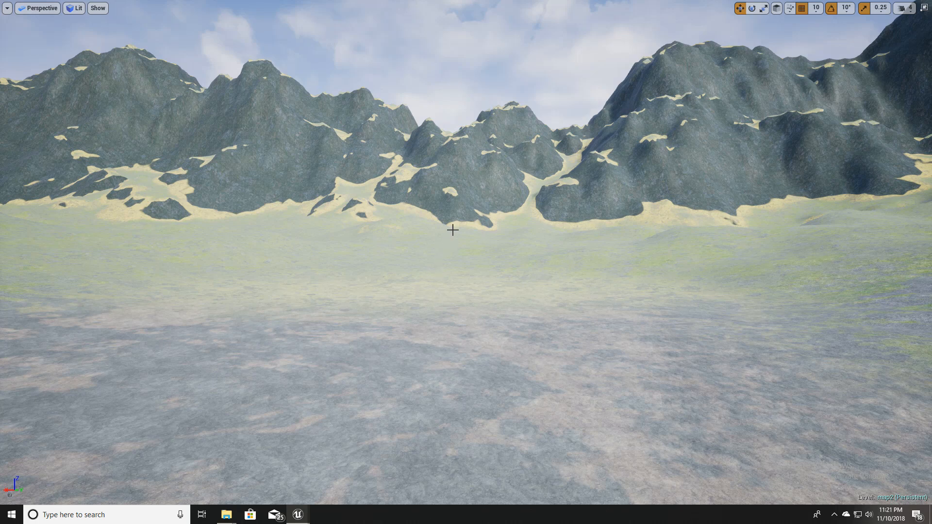
right_drag(453, 230, 418, 363)
key(w)
key(w)
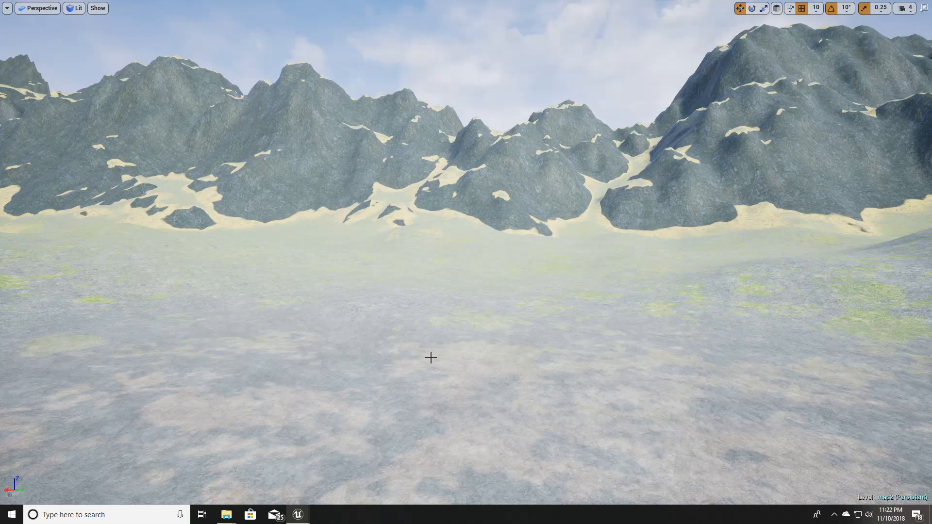
key(F11)
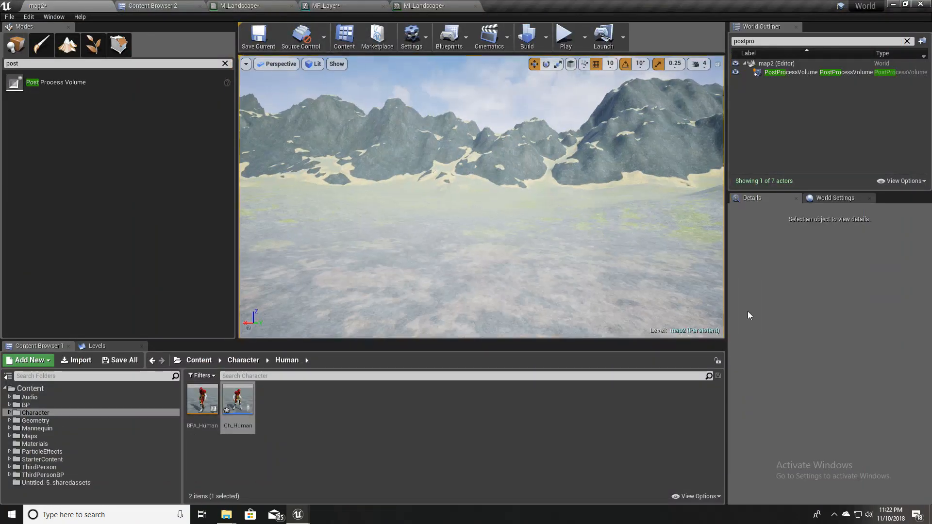
- Add a LinearInterpolate node to the MF_Layer graph beside the two noise texture samples, below the Clamp node
click(335, 5)
right_drag(470, 249, 244, 351)
right_drag(597, 315, 314, 268)
scroll(335, 280, down, 1)
right_drag(370, 269, 609, 350)
scroll(716, 217, down, 3)
right_drag(474, 198, 590, 394)
scroll(436, 257, up, 2)
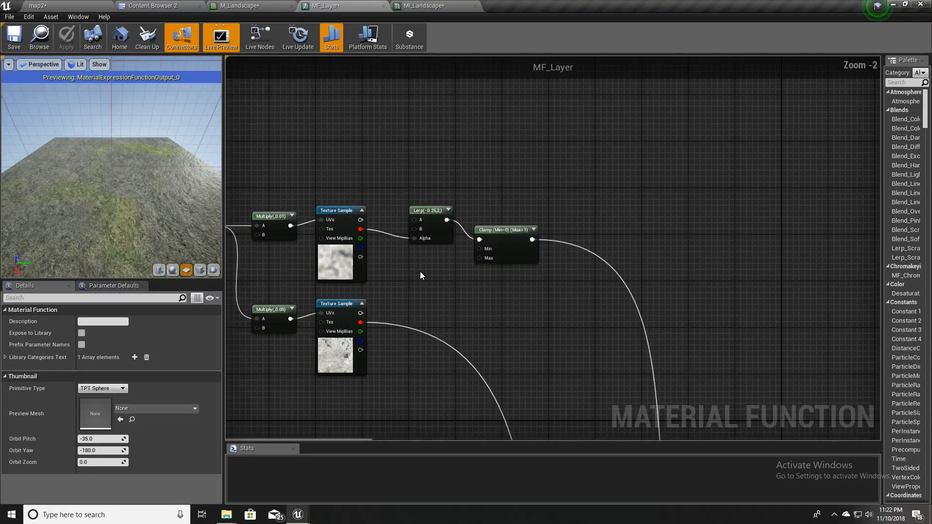
right_drag(420, 273, 486, 272)
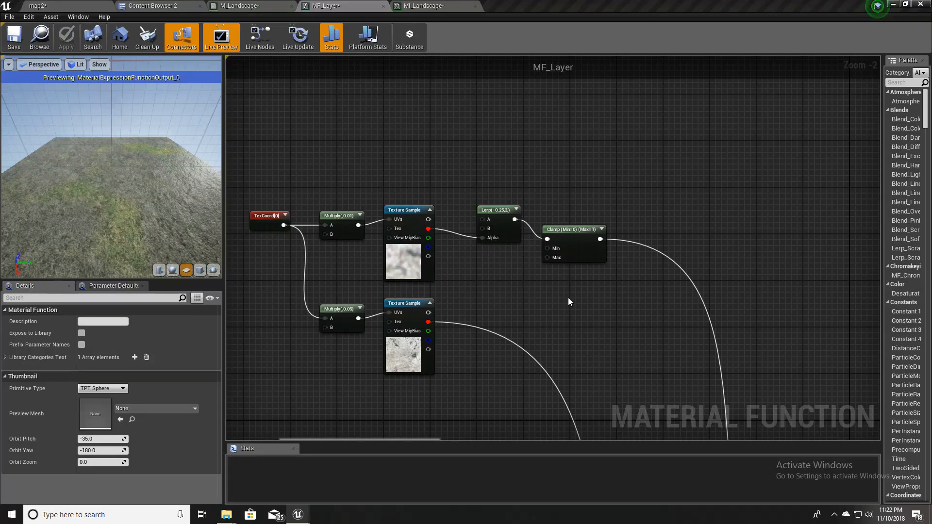
right_drag(531, 287, 444, 304)
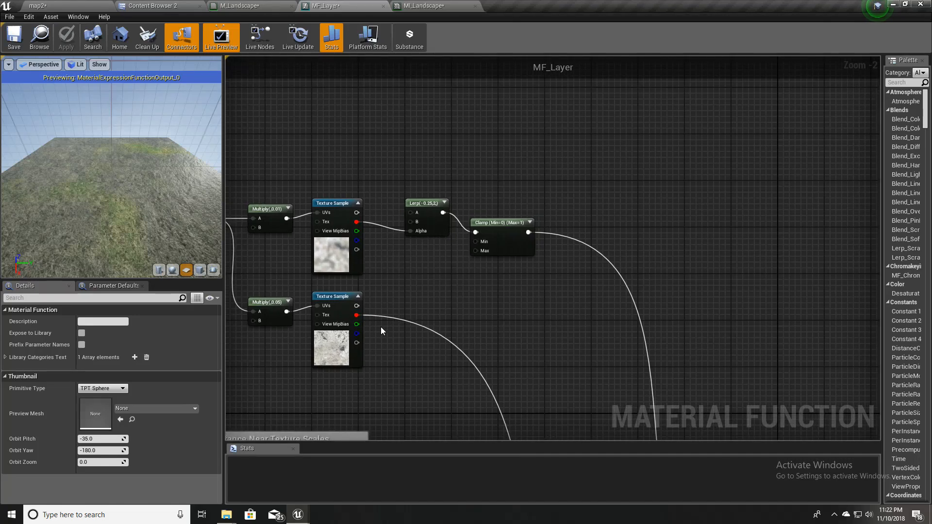
right_click(500, 300)
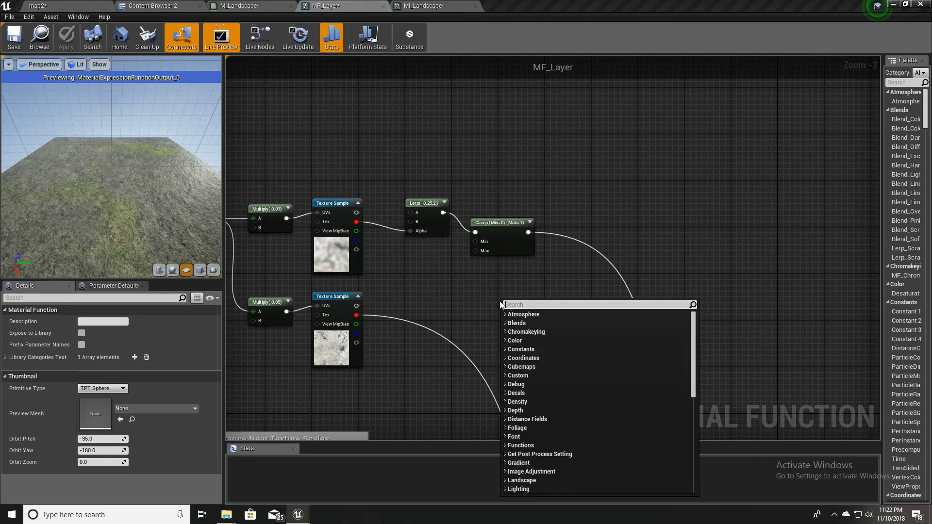
text(lerp)
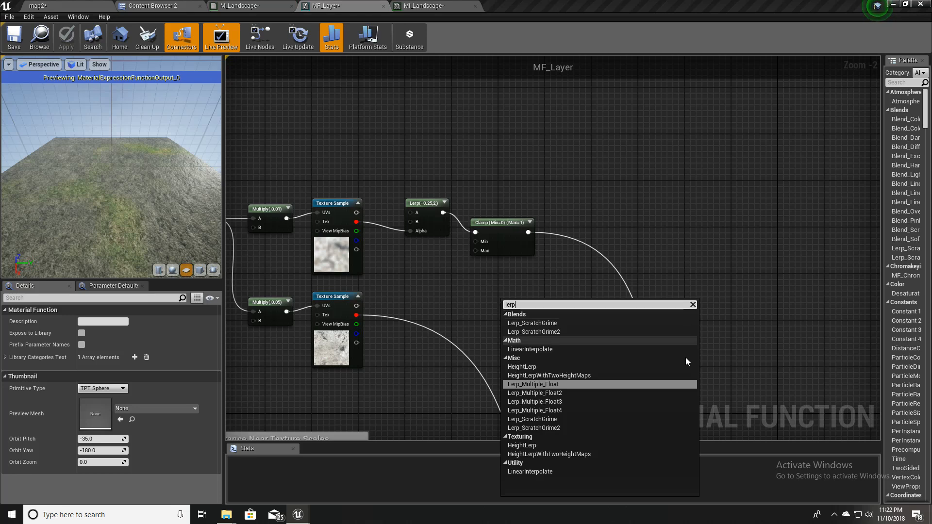
click(530, 471)
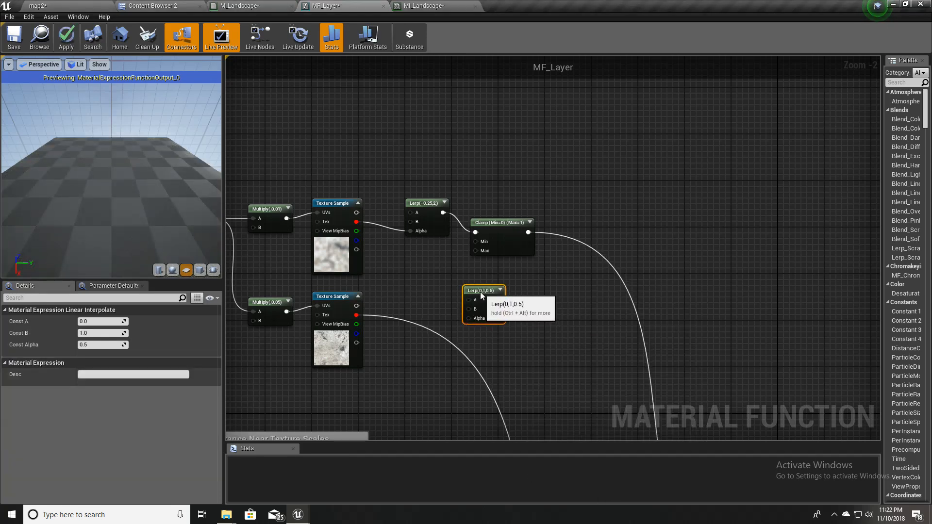
- Set the new Lerp node's Const A to -2000 and Const B to 2000
drag(480, 295, 487, 295)
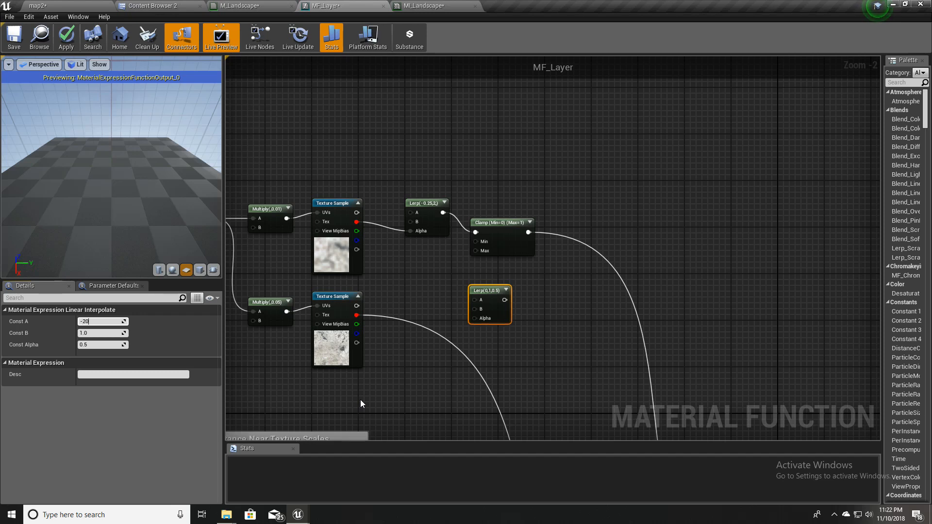
key(Tab)
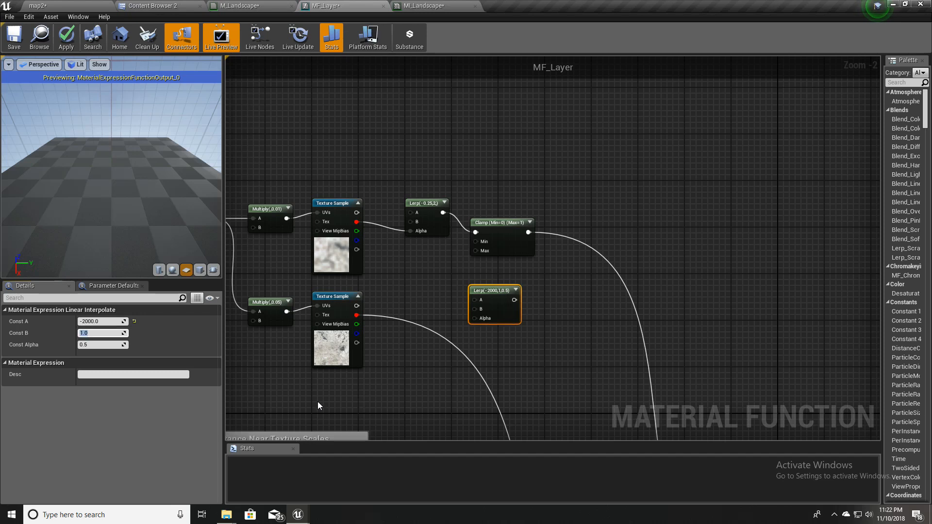
key(Return)
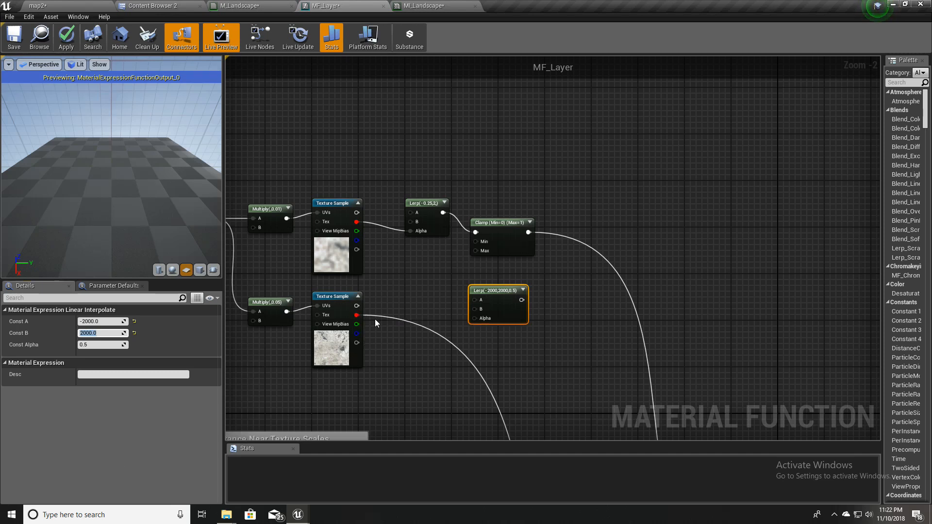
- Connect the red channel of the T_MacroVariation texture sample to the new Lerp's Alpha and check which texture that sample uses
drag(356, 315, 478, 318)
right_drag(465, 366, 554, 304)
click(410, 296)
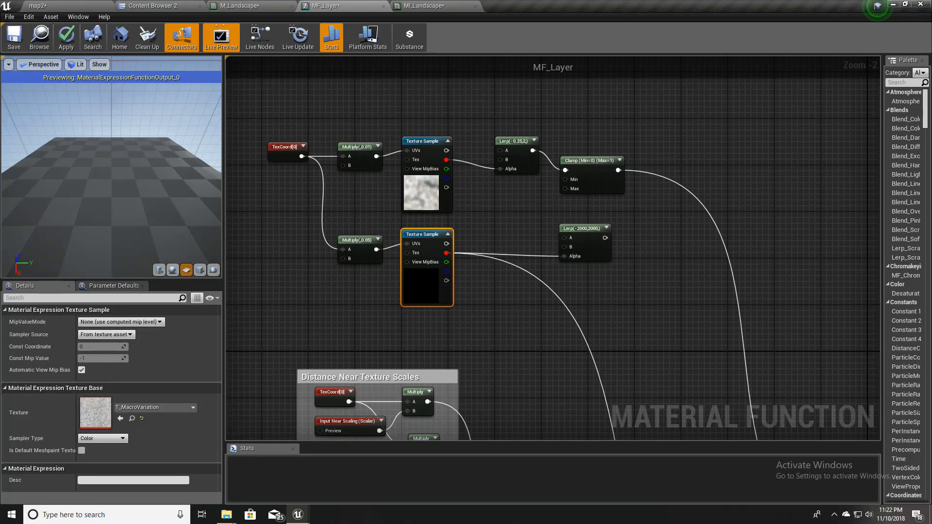
- Find the T_Perlin_Noise_M texture in the StarterContent textures and add it to MF_Layer as a texture sample below the existing two
click(155, 6)
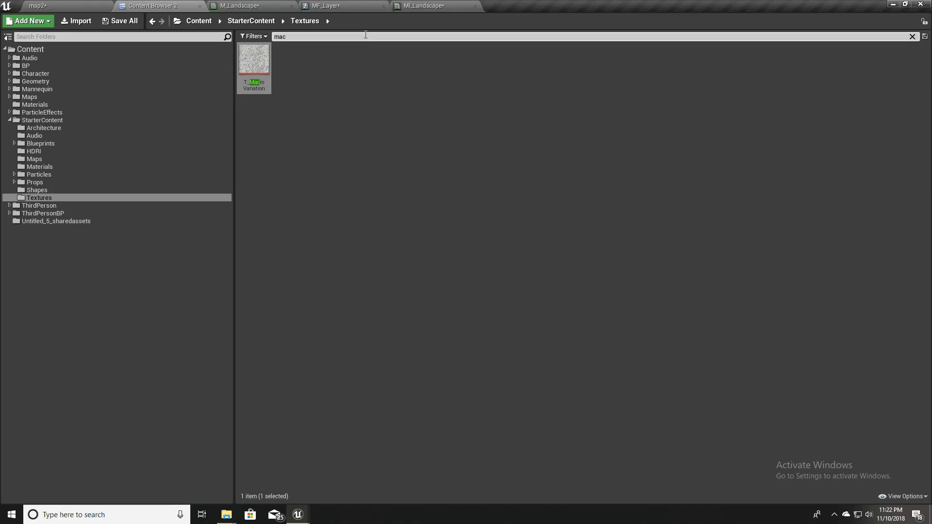
key(ctrl+a)
text(perlion)
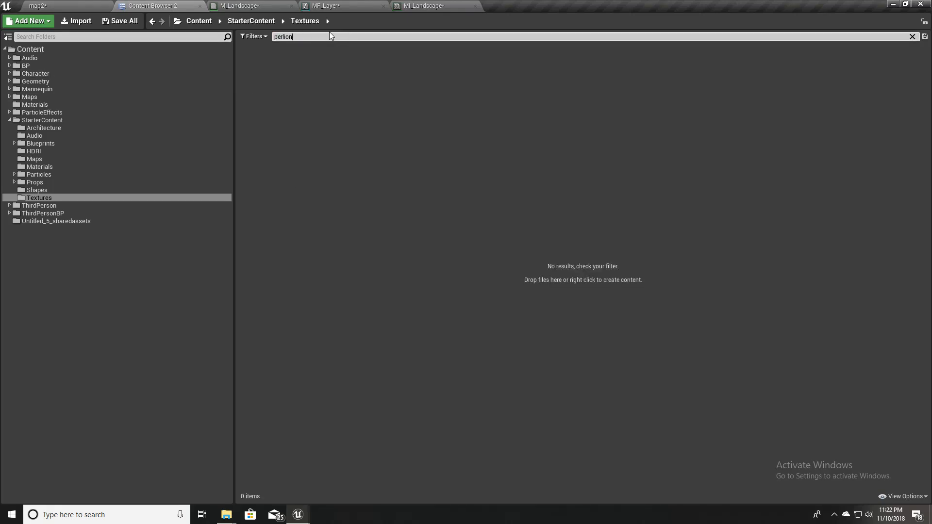
key(BackSpace)
key(BackSpace)
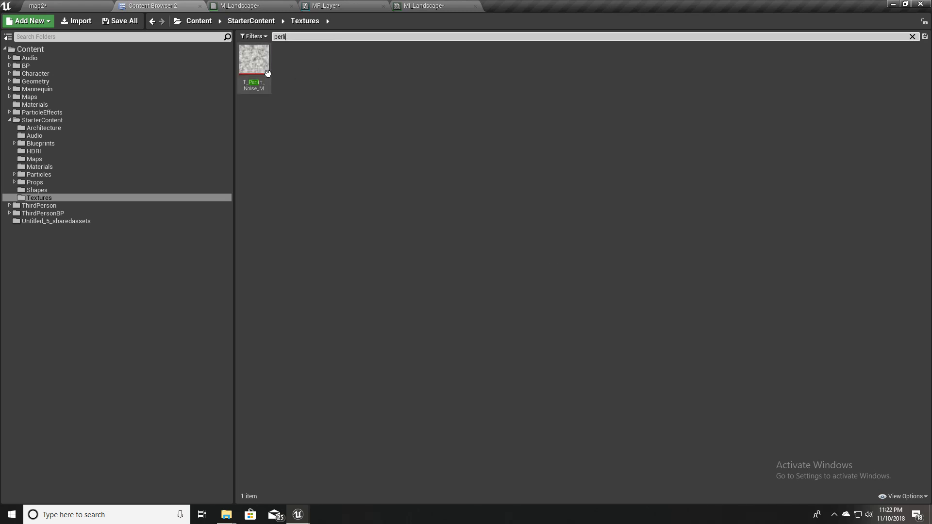
drag(267, 73, 409, 324)
- Move the whole group of noise nodes up, clear of the Distance Near Texture Scales comment, and deselect it
drag(281, 112, 612, 335)
drag(580, 230, 574, 167)
right_drag(533, 265, 542, 319)
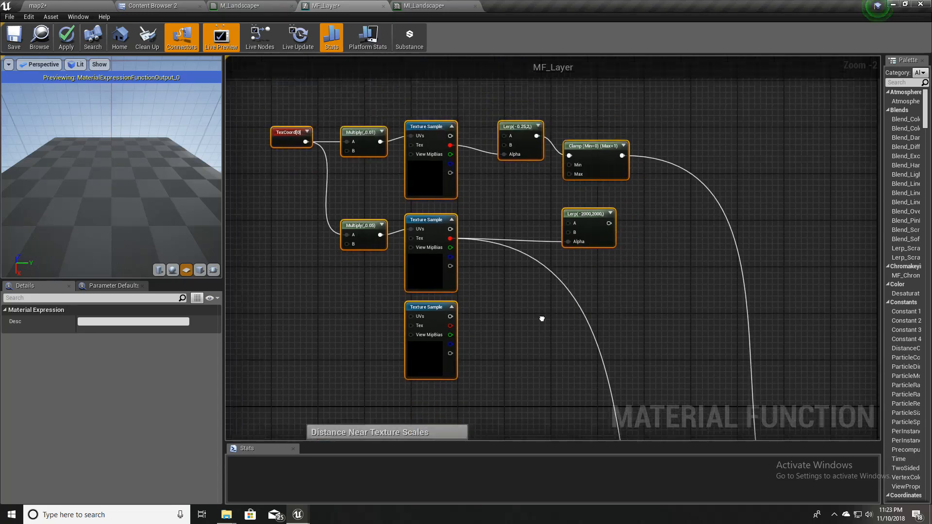
click(374, 260)
- Duplicate the Multiply(,0.05) node and wire the copy between TexCoord and the UVs of the Perlin noise sample
click(365, 228)
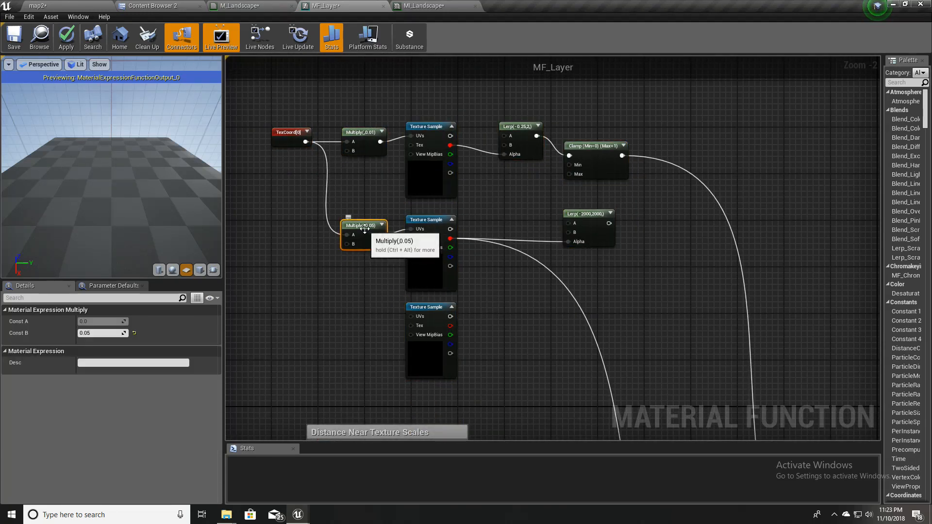
key(ctrl+w)
drag(365, 234, 412, 316)
drag(348, 317, 305, 142)
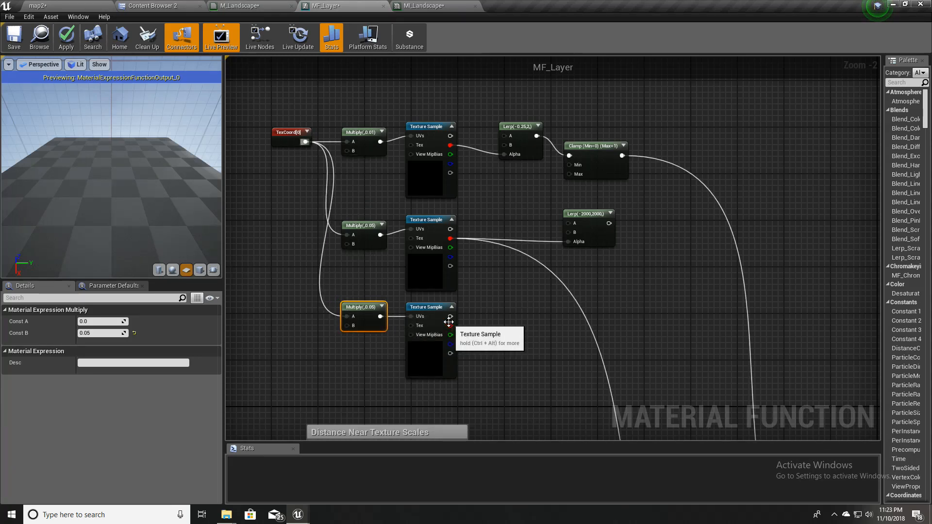
- Place the -2000/2000 Lerp beside the Perlin noise sample and feed its Alpha from that sample's red channel
drag(450, 325, 532, 313)
click(587, 223)
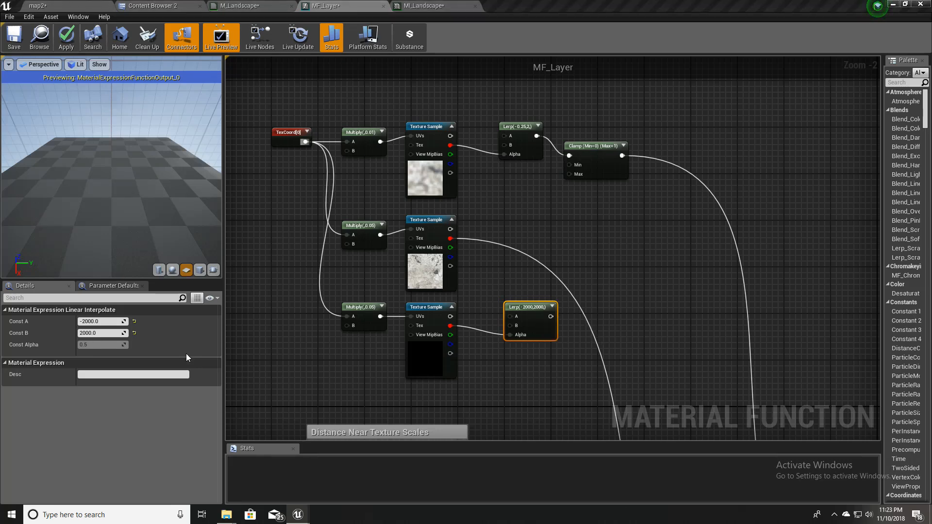
- Create an Add node from the PixelDepth output inside the Distance Blending group
scroll(521, 346, down, 4)
right_drag(508, 318, 483, 406)
scroll(440, 198, up, 3)
scroll(536, 363, up, 2)
scroll(398, 173, down, 1)
right_drag(398, 173, 471, 158)
right_drag(516, 312, 463, 146)
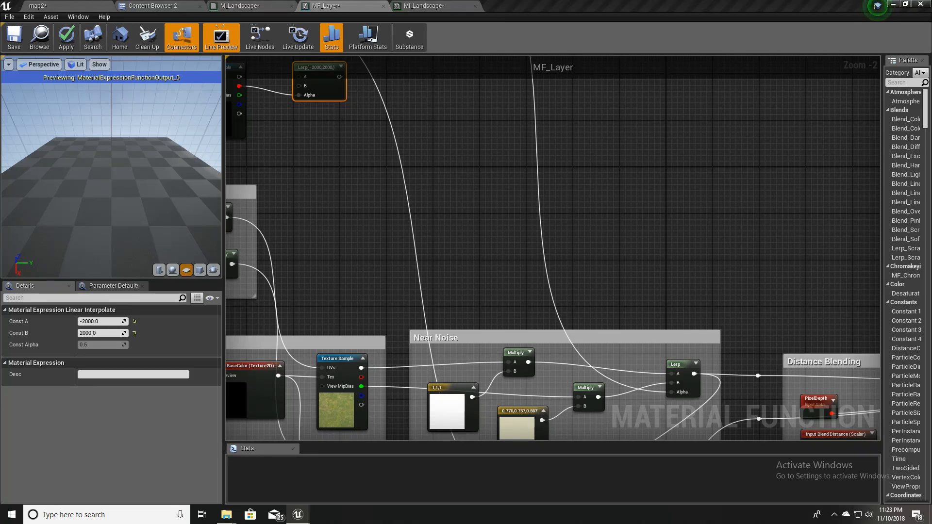
mouse_move(451, 321)
right_down()
mouse_move(511, 271)
mouse_move(363, 239)
right_up()
right_drag(720, 259, 501, 299)
mouse_move(514, 312)
mouse_down()
mouse_move(503, 305)
mouse_move(532, 307)
mouse_up()
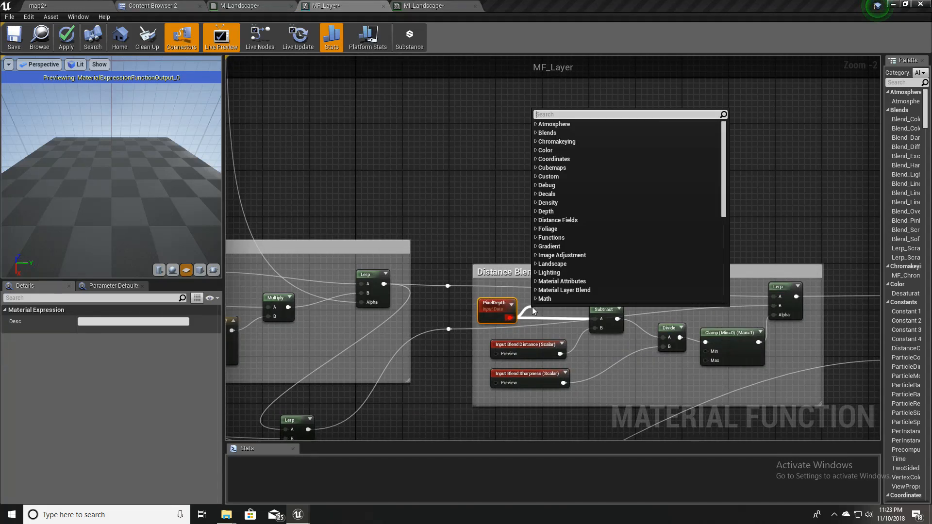
text(+)
key(Return)
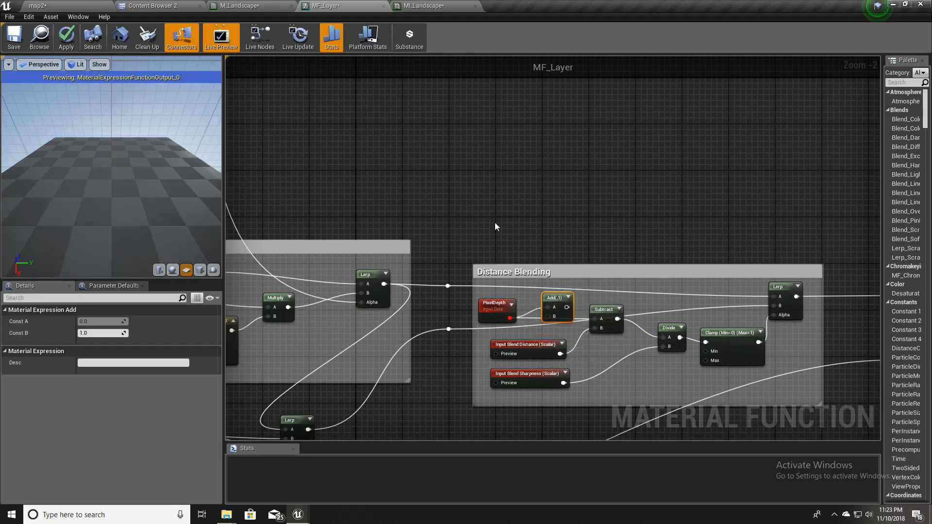
- Connect the -2000/2000 Lerp to the Add node's B input and the Add output to Subtract's A input, and apply the changes
scroll(507, 247, down, 3)
scroll(367, 233, up, 4)
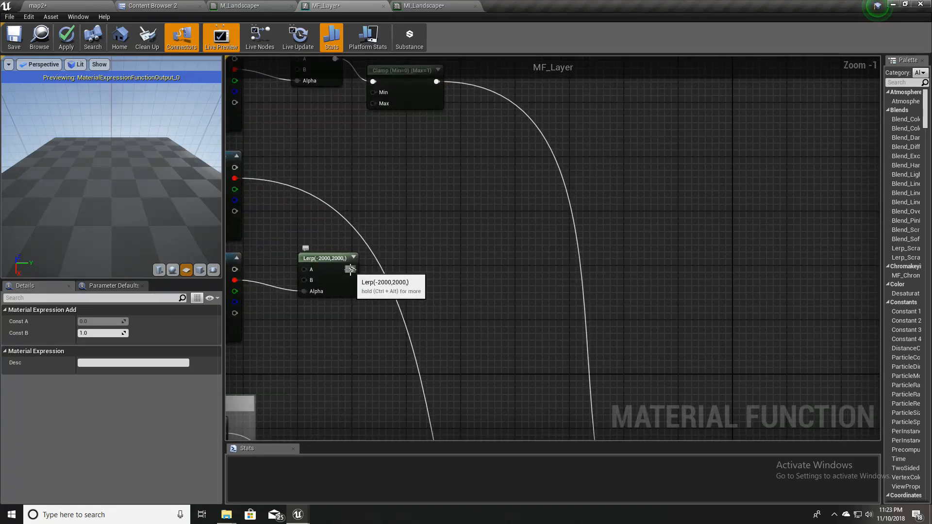
drag(357, 262, 552, 232)
click(543, 159)
click(560, 253)
drag(619, 257, 625, 248)
mouse_move(566, 247)
mouse_down()
mouse_move(619, 266)
mouse_move(554, 252)
mouse_up()
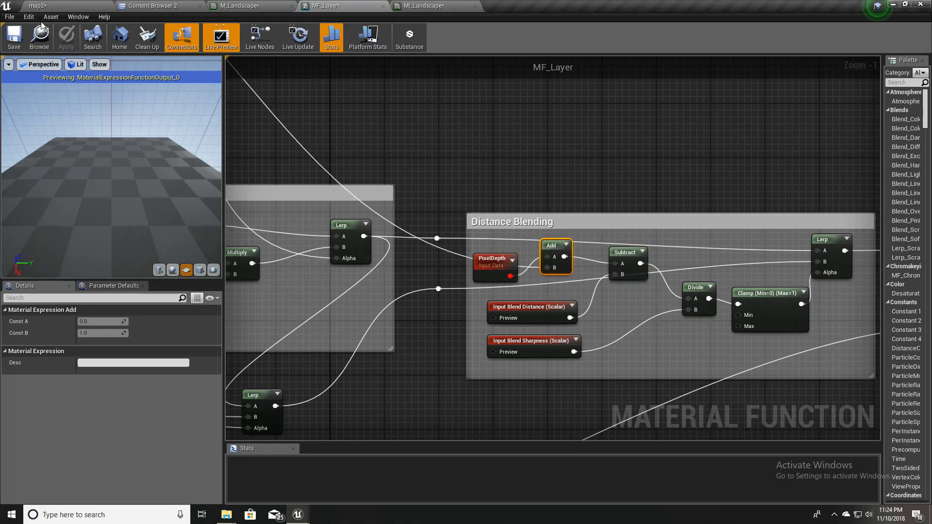
- Play-test map2 in full screen to inspect the noisy distance blending on the terrain, and return to the normal editor layout
click(49, 5)
right_drag(375, 201, 388, 208)
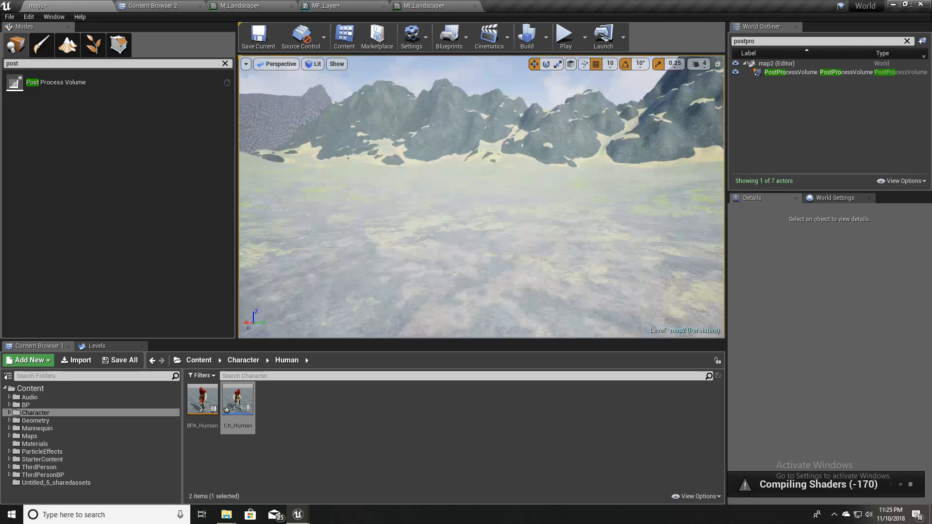
right_drag(438, 178, 388, 171)
key(F11)
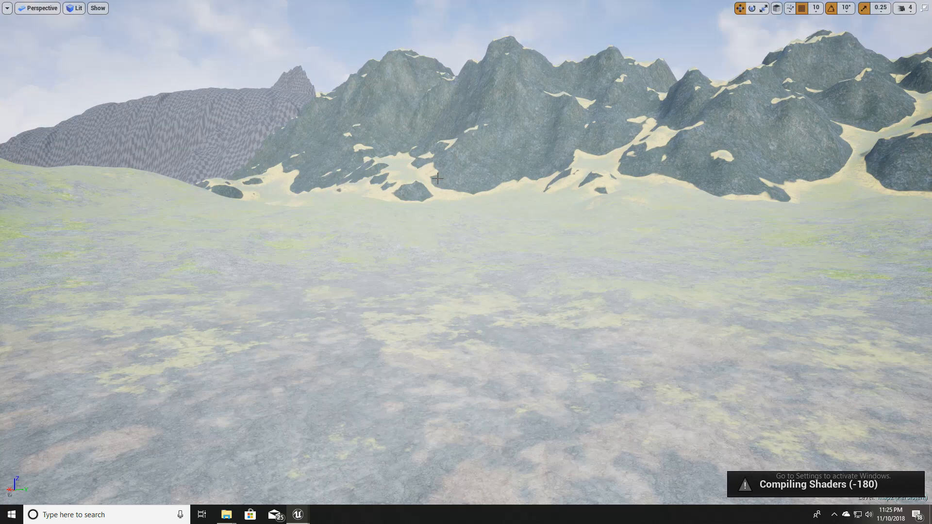
key(alt+p)
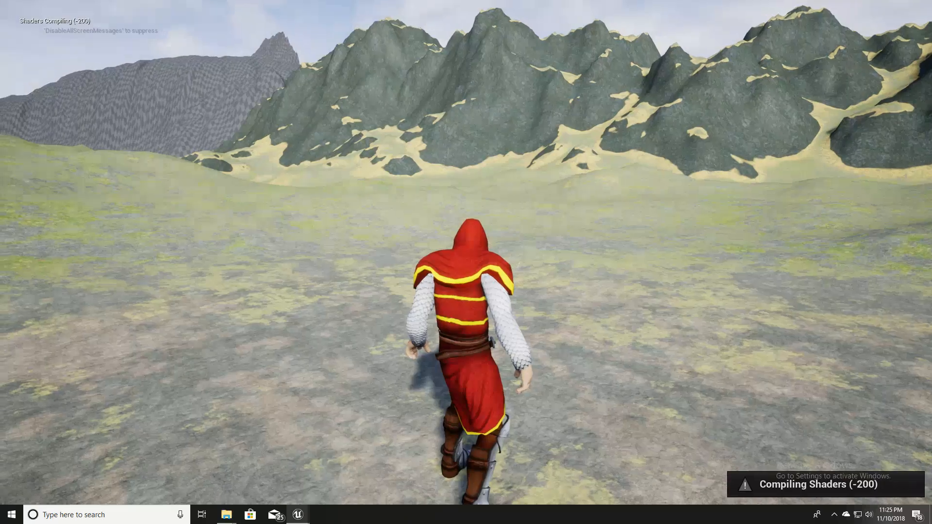
key(F11)
key(Escape)
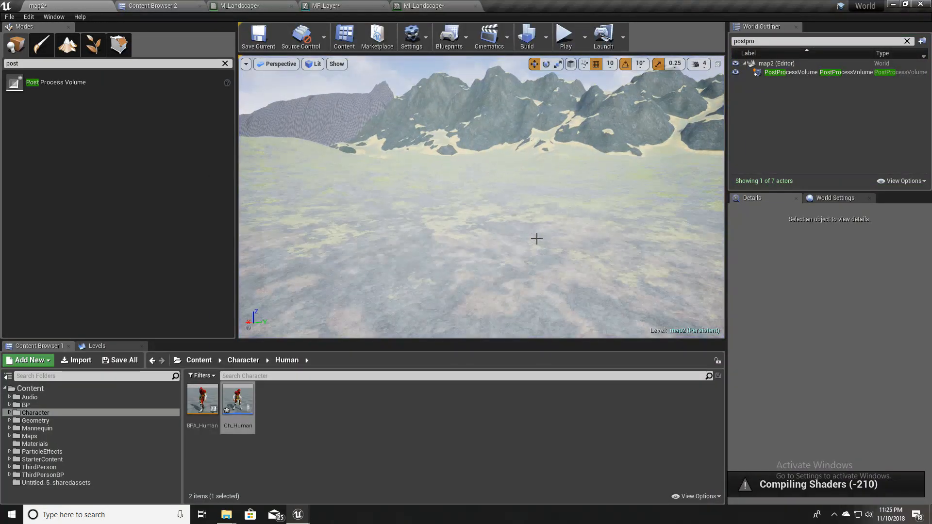
- Check the Blend Distance (S) parameter in MI_Landscape and review the Perlin noise Lerp nodes in MF_Layer
click(423, 5)
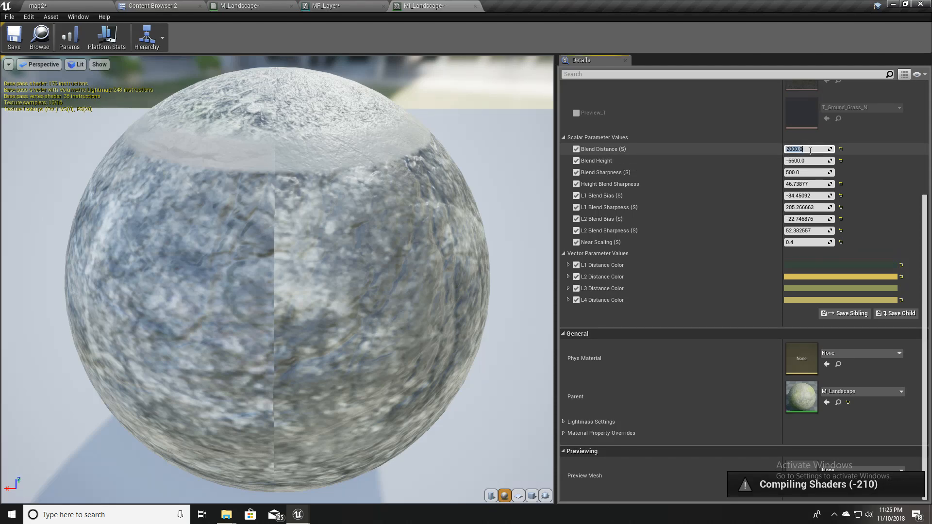
click(325, 5)
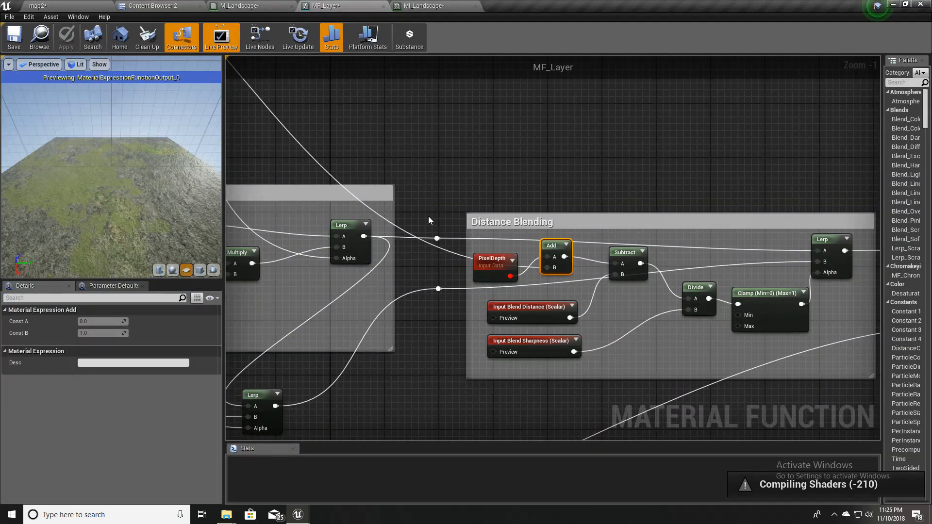
right_drag(370, 142, 588, 400)
scroll(585, 395, down, 3)
right_drag(311, 245, 429, 246)
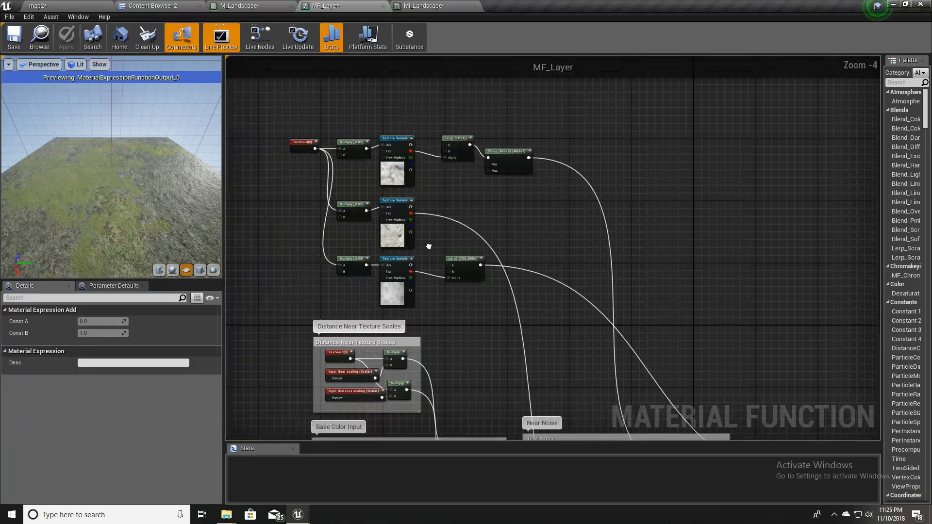
scroll(432, 250, up, 4)
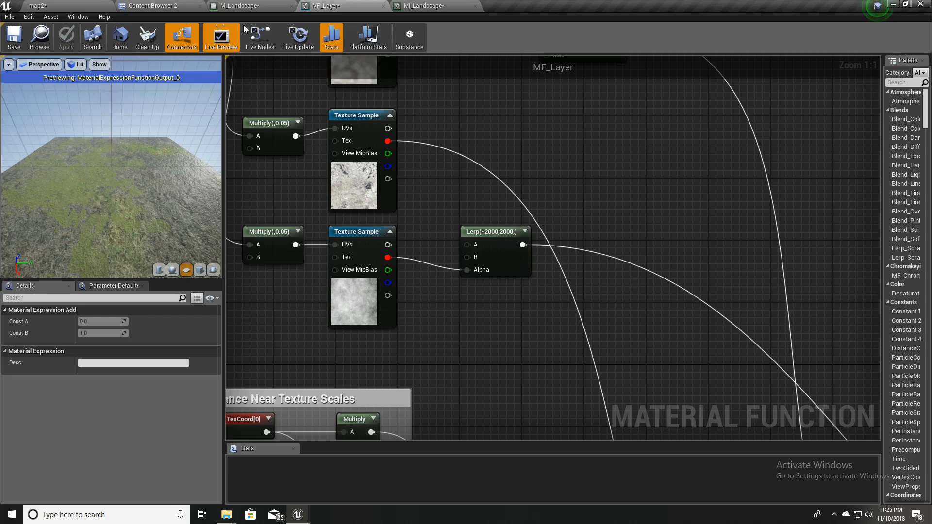
- Check the scalar parameters in MI_Landscape, play-test map2 and inspect the terrain's distance blending in the level view
click(429, 6)
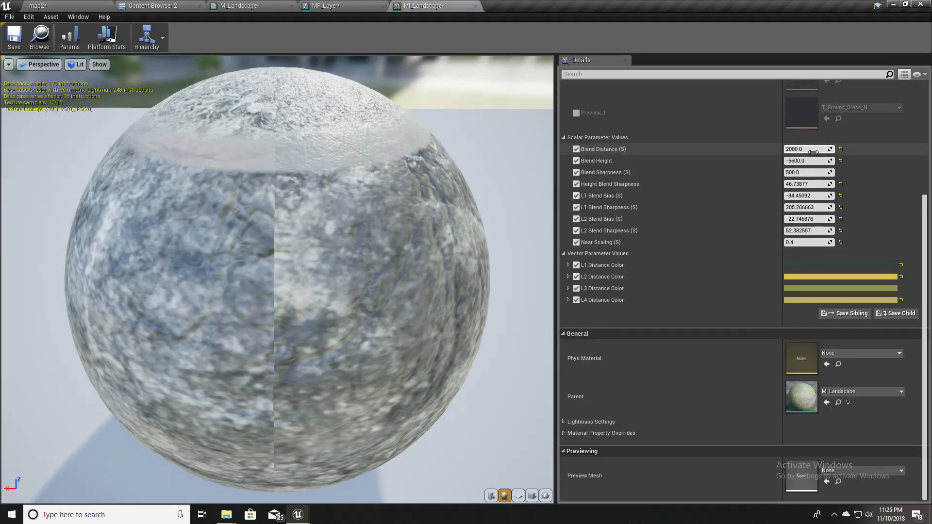
click(62, 5)
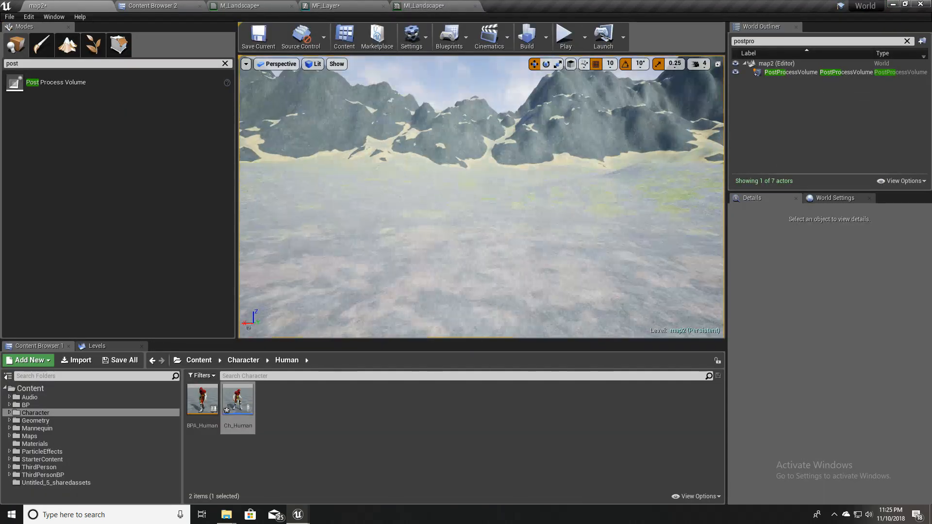
key(alt+p)
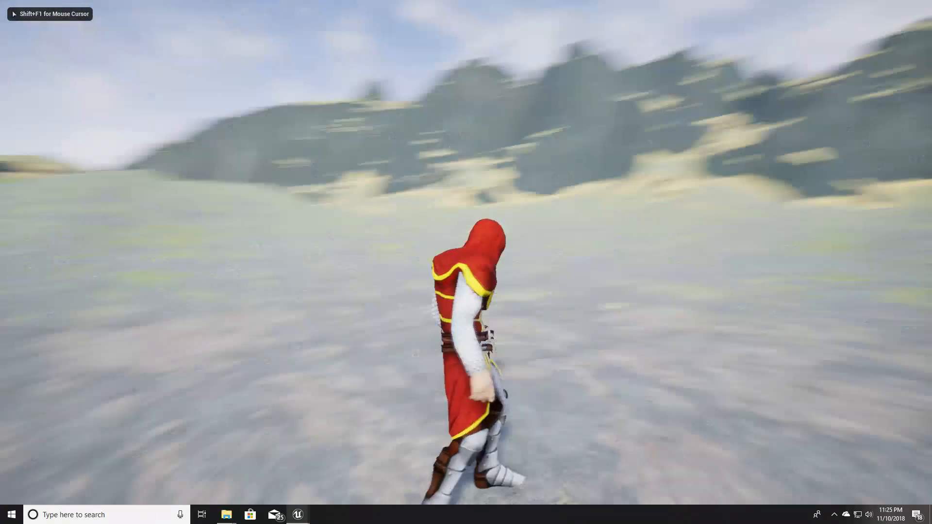
key(Escape)
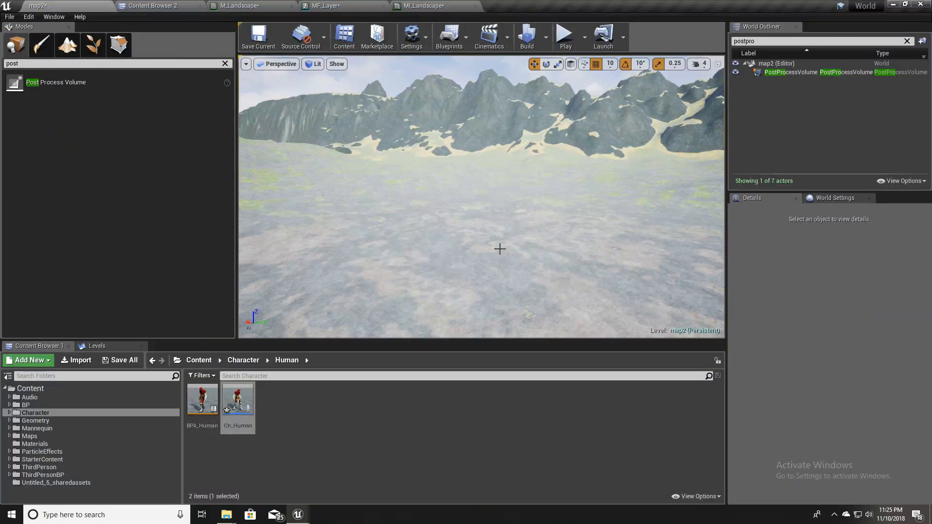
key(w)
right_drag(500, 249, 563, 236)
key(w)
right_drag(481, 197, 498, 254)
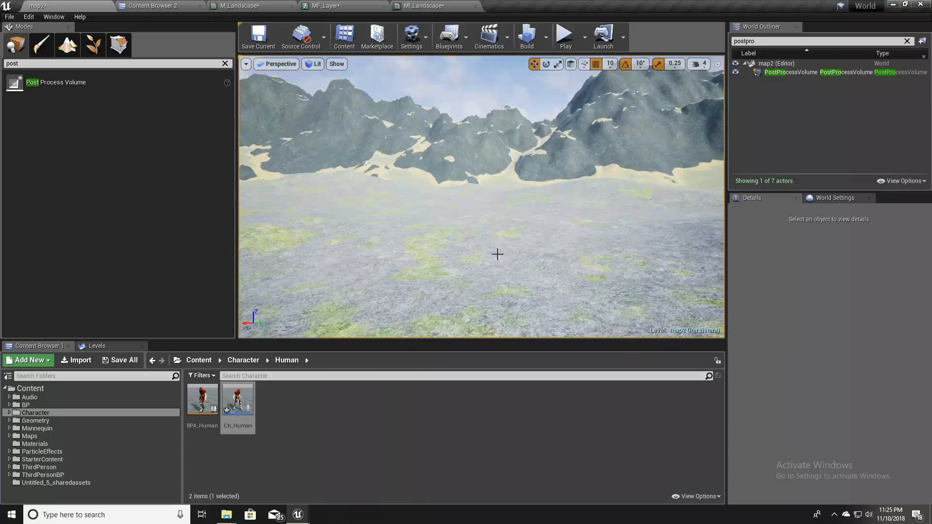
- Rearrange the 1,1,1 and 0.776,0.757,0.567 colour constants in MF_Layer's Near Noise group to make room for an input node
click(337, 5)
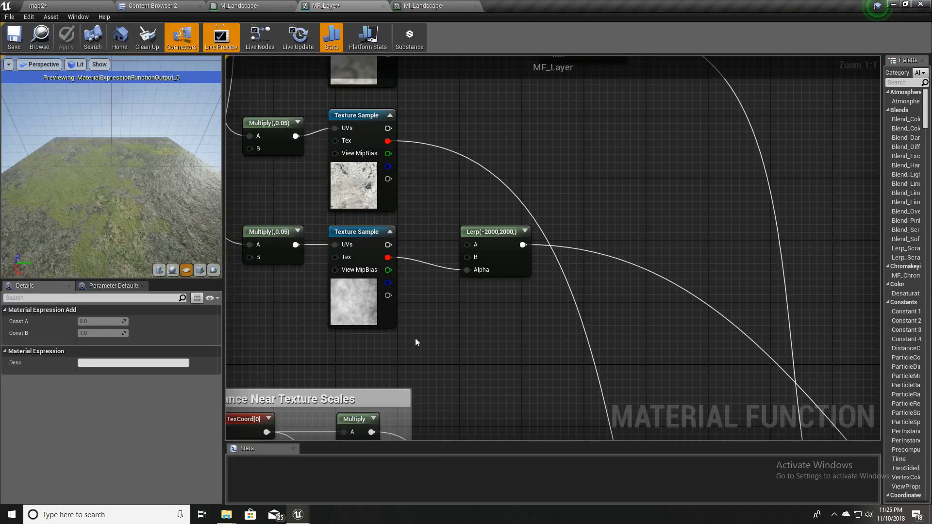
scroll(415, 338, down, 4)
scroll(429, 354, up, 4)
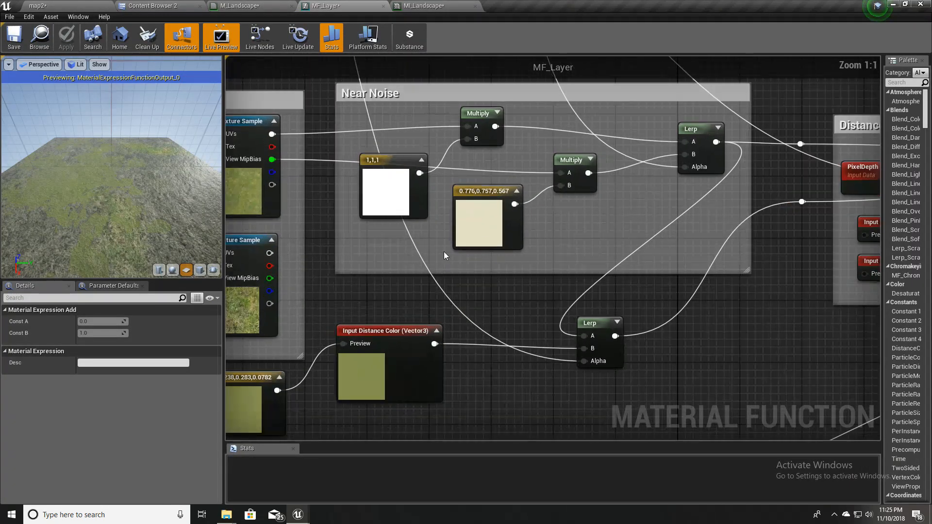
right_drag(443, 255, 478, 306)
click(512, 253)
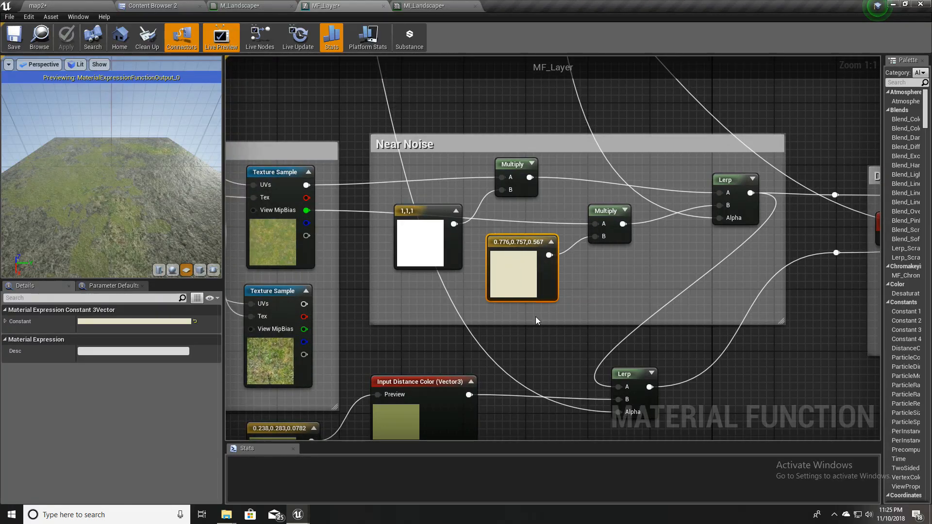
click(407, 243)
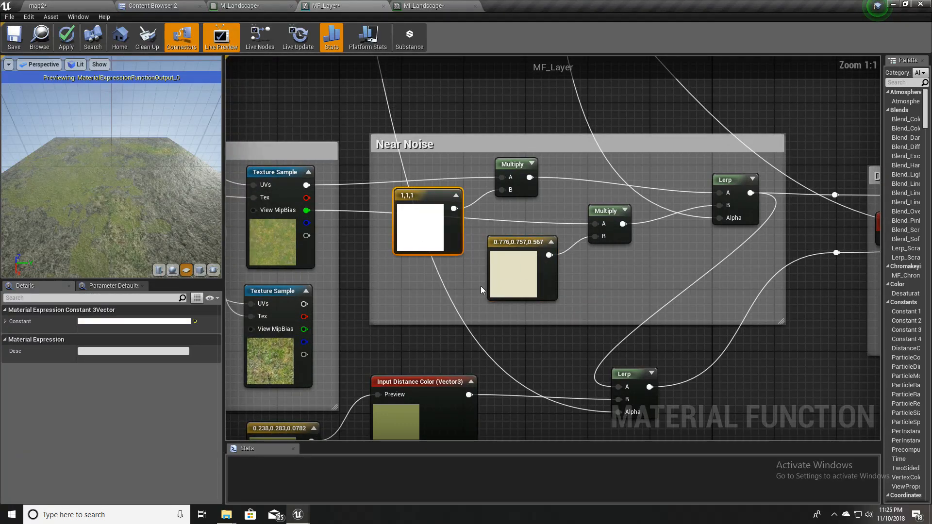
right_drag(430, 275, 444, 254)
drag(523, 243, 549, 257)
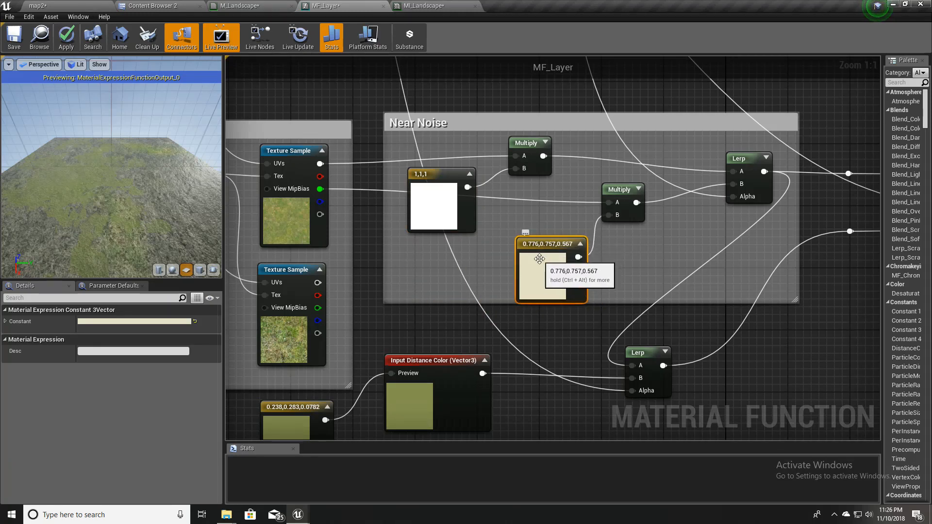
drag(547, 245, 462, 245)
- Add a FunctionInput node in Near Noise, with the 0.776,0.757,0.567 constant feeding its Preview and its output feeding the lower Multiply's B
right_click(564, 250)
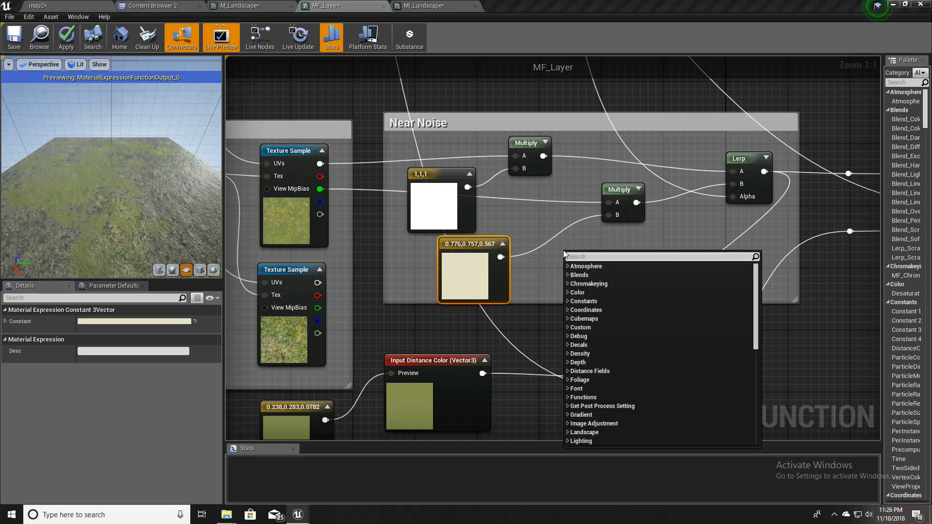
text(function)
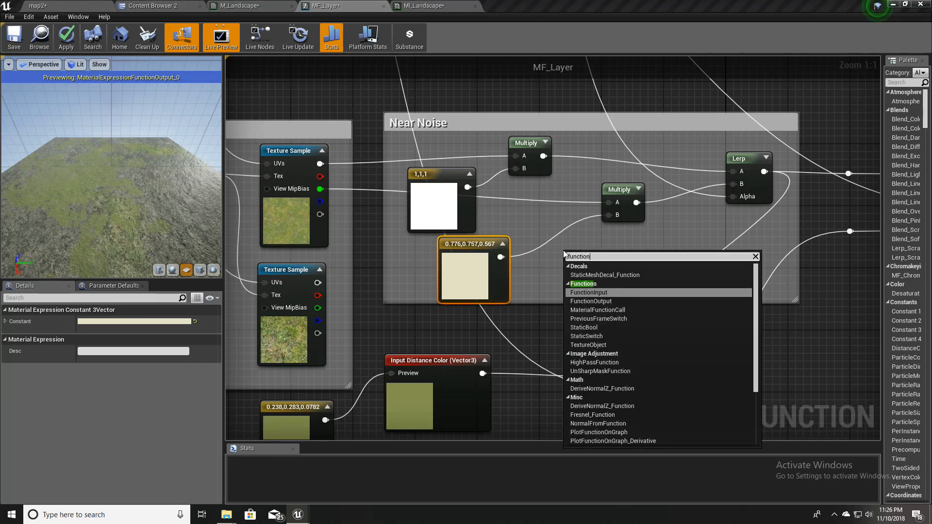
key(Return)
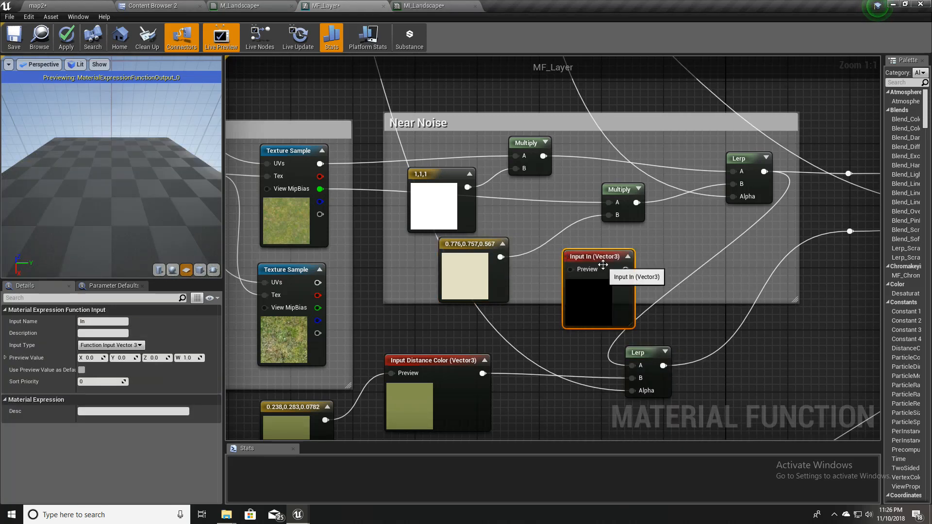
drag(598, 256, 611, 215)
drag(530, 251, 500, 256)
drag(553, 228, 552, 235)
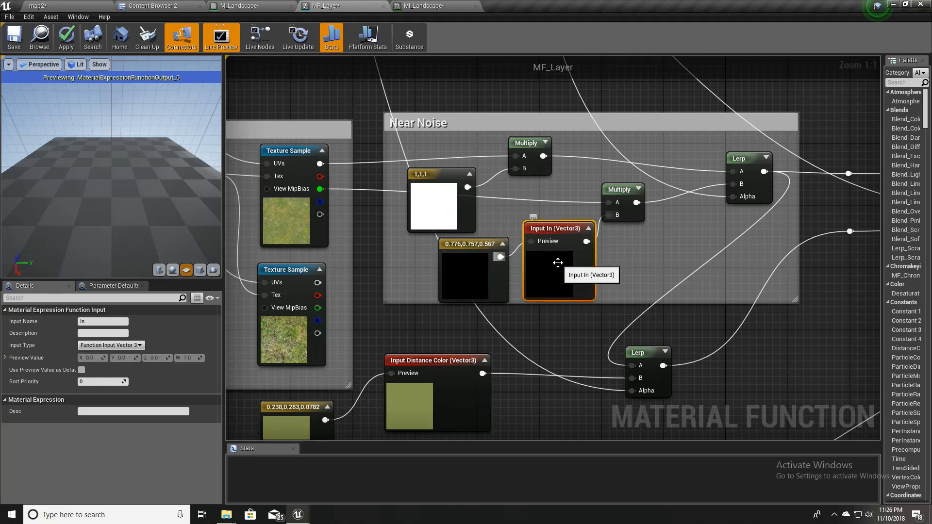
- Name the new Vector3 function input "Tint 1"
click(102, 321)
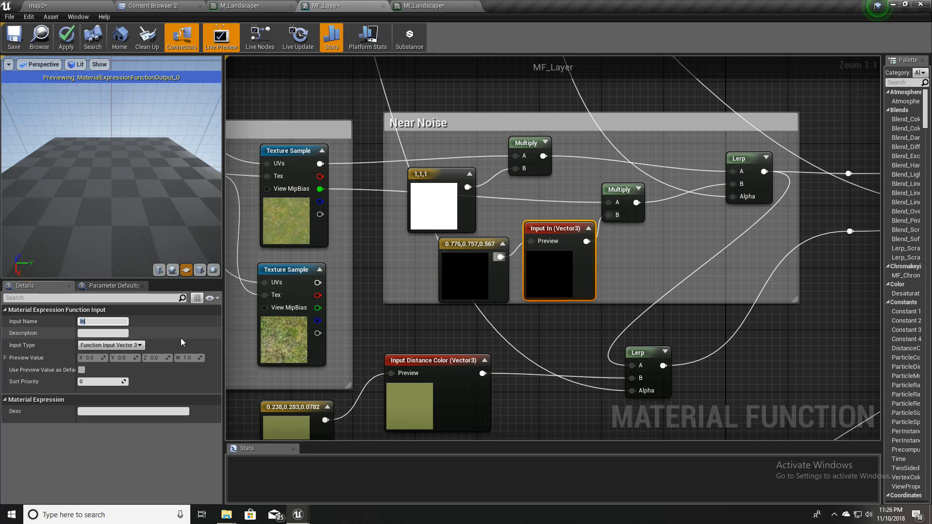
text(Near)
key(BackSpace)
key(BackSpace)
key(BackSpace)
text(Tint 1)
click(607, 272)
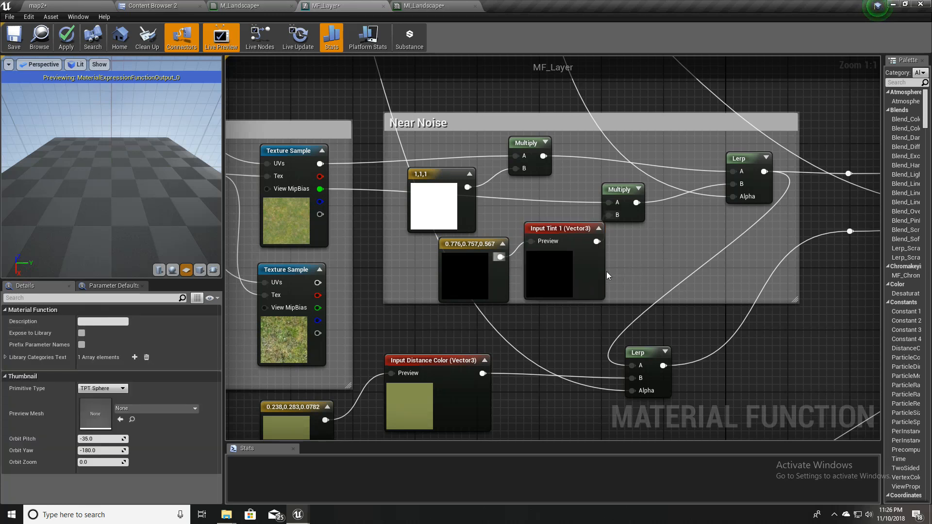
click(456, 271)
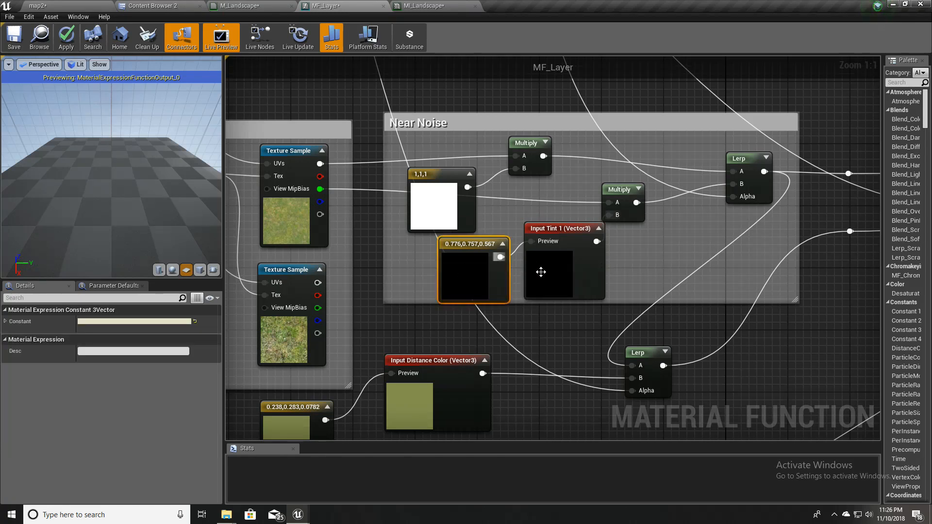
click(575, 270)
- Shift the 1,1,1 constant up and left, and move the Distance Color constant, its input and Lerp well below the Near Noise group
click(427, 201)
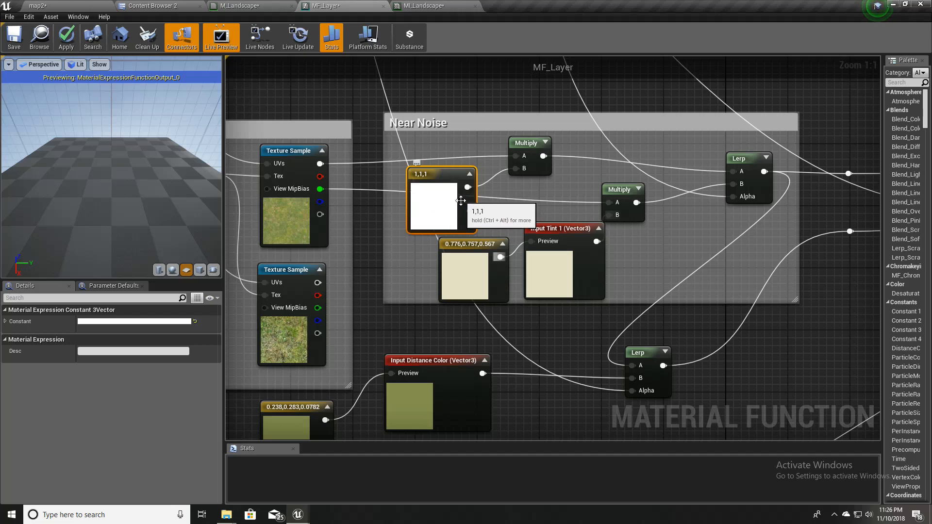
drag(430, 187, 414, 179)
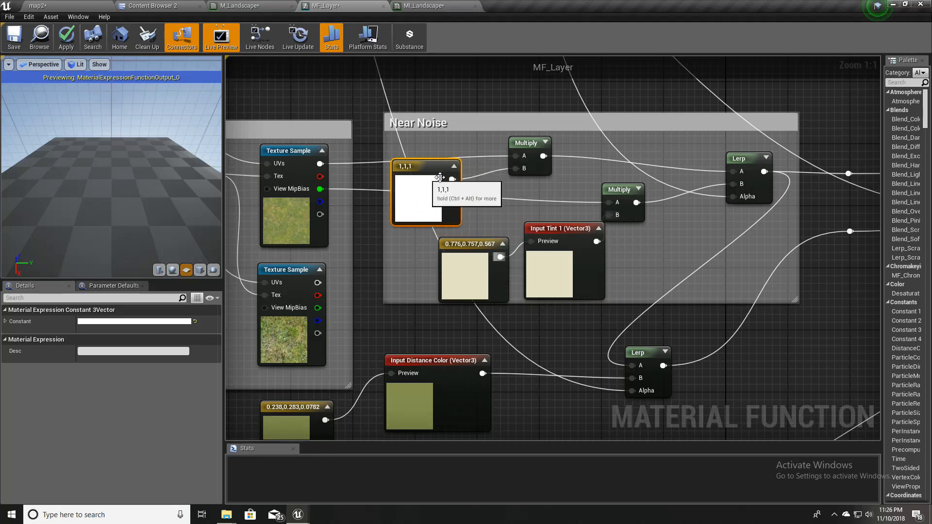
scroll(608, 299, down, 7)
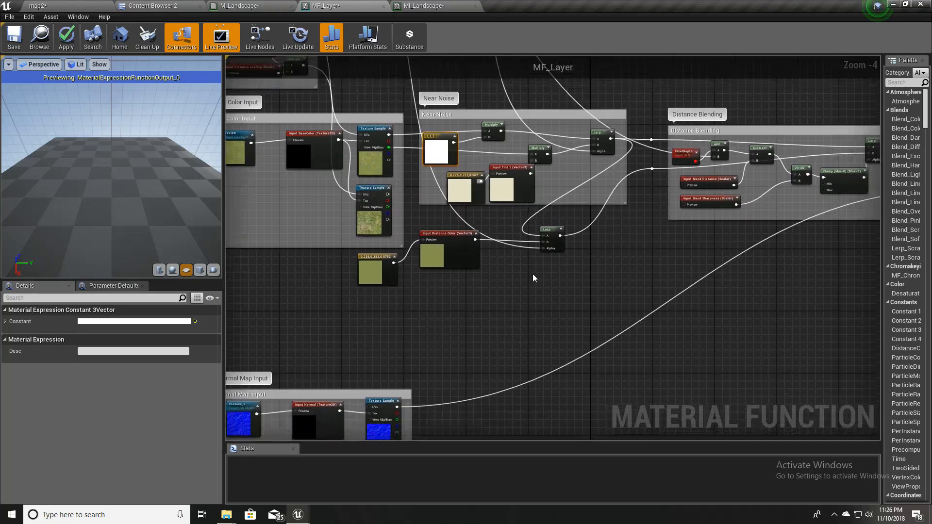
drag(555, 301, 448, 264)
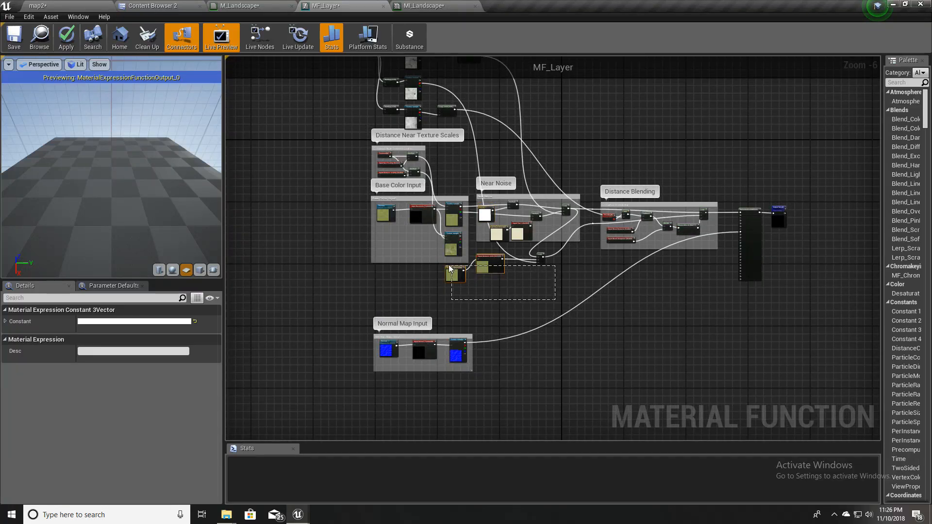
scroll(517, 290, up, 3)
drag(456, 211, 451, 284)
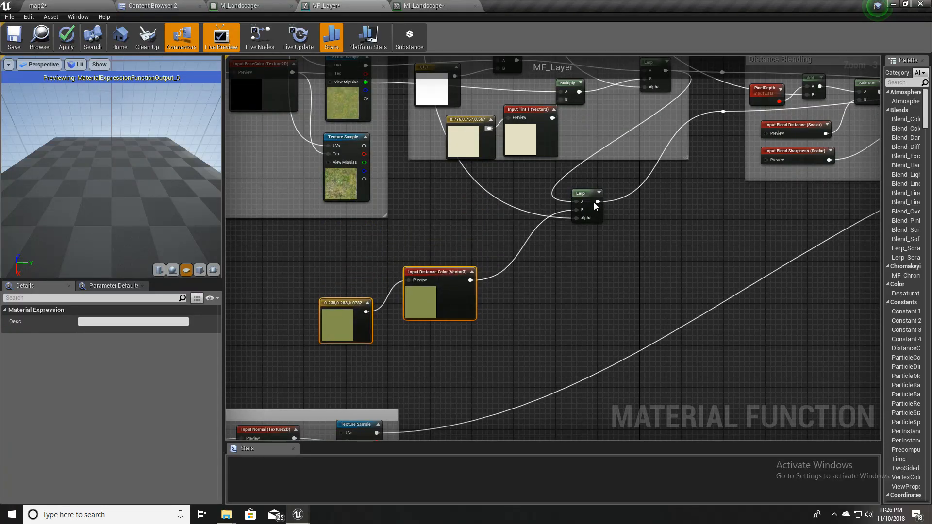
drag(590, 214, 617, 329)
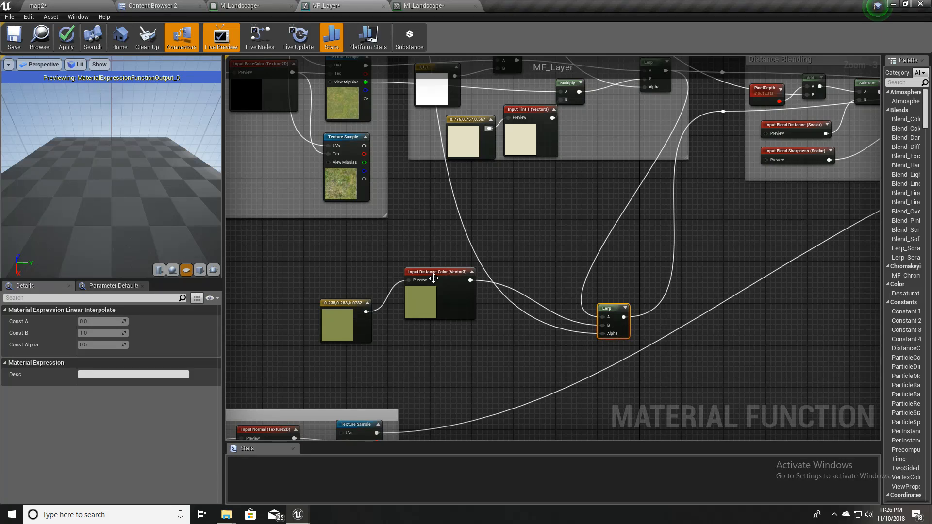
drag(433, 279, 512, 321)
drag(343, 313, 435, 328)
drag(379, 263, 632, 375)
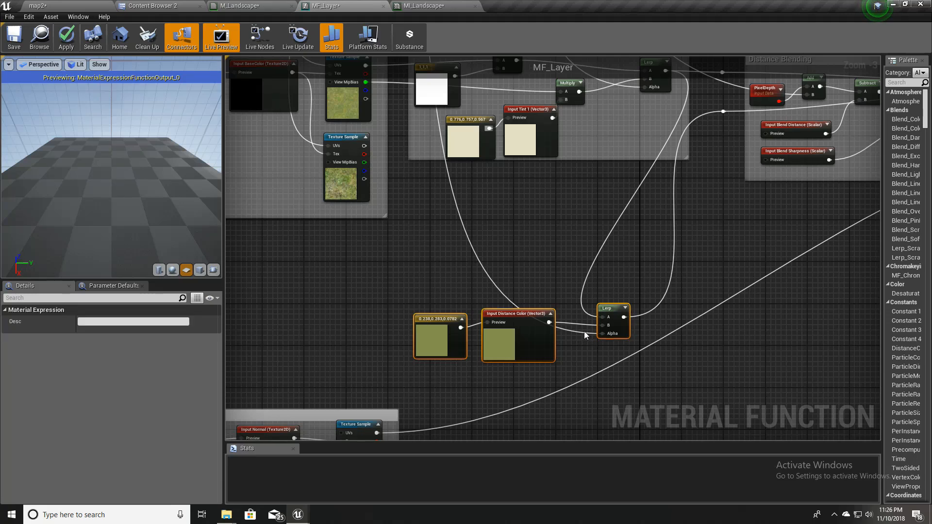
- Extend the Near Noise comment box downward and shift the 0.776,0.757,0.567 constant, Tint 1 input and lower Multiply to the right inside it
right_drag(538, 263, 508, 243)
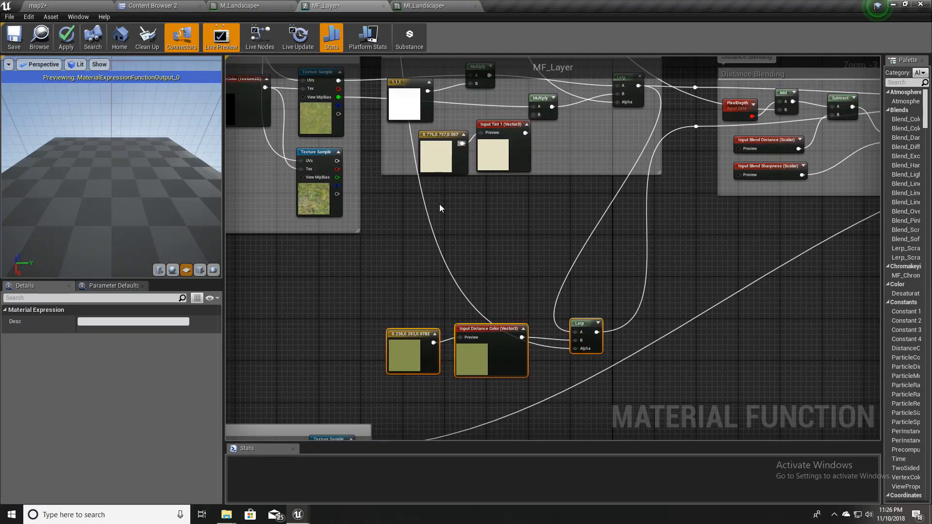
scroll(489, 310, up, 1)
mouse_move(480, 281)
right_down()
mouse_move(480, 322)
mouse_move(485, 277)
right_up()
scroll(486, 277, up, 1)
scroll(485, 278, down, 1)
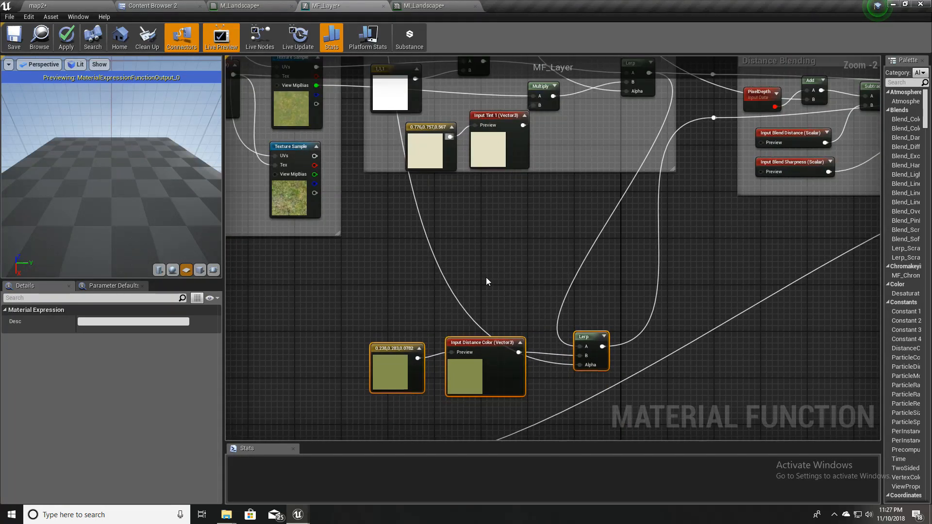
right_drag(485, 277, 473, 278)
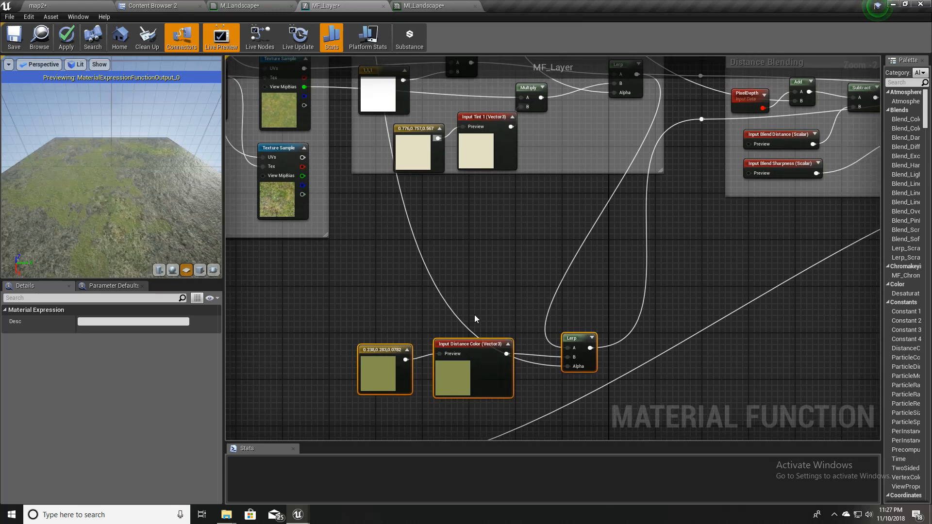
right_drag(475, 317, 465, 383)
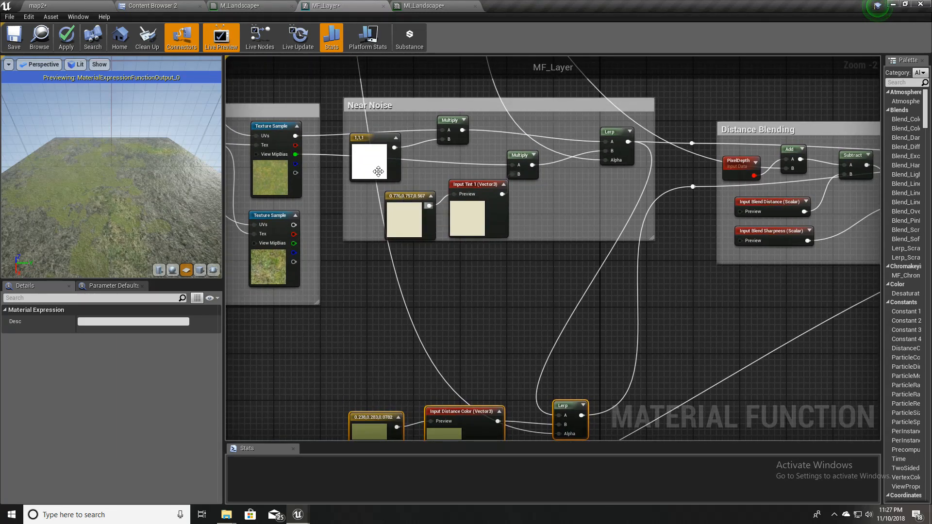
right_drag(426, 181, 429, 286)
scroll(444, 271, up, 2)
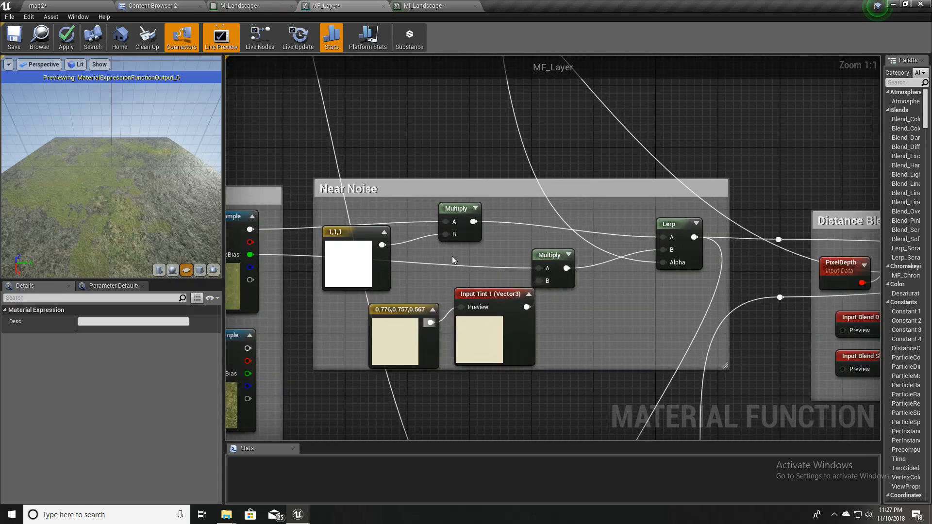
drag(570, 369, 570, 465)
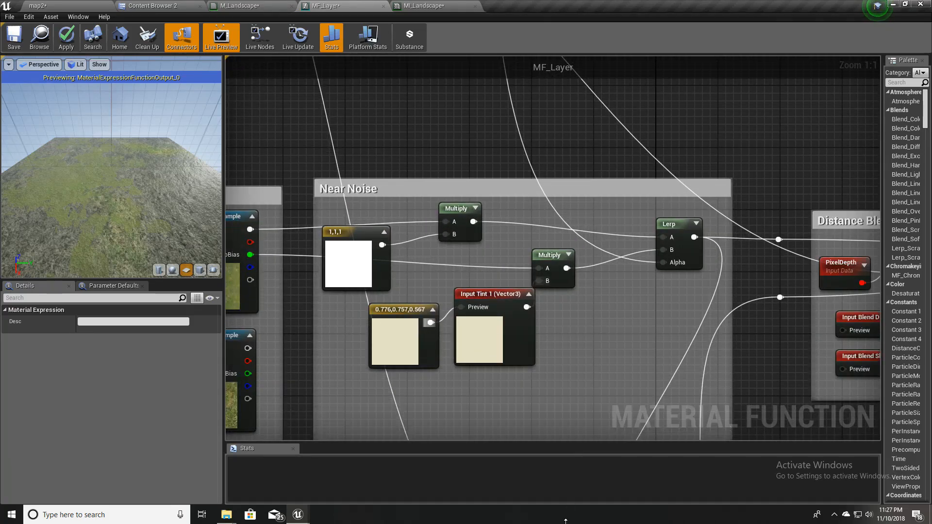
right_drag(527, 386, 519, 293)
drag(493, 302, 395, 228)
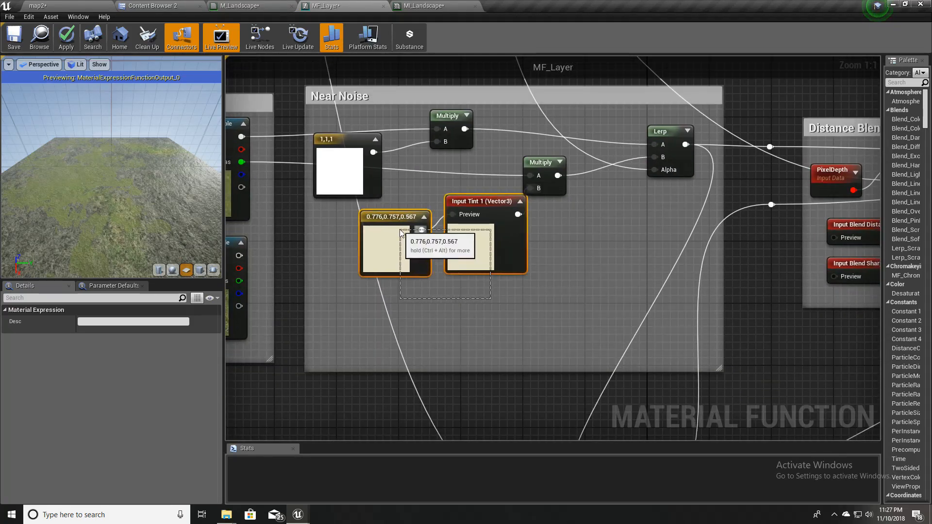
ctrl+click(540, 163)
drag(487, 206, 565, 214)
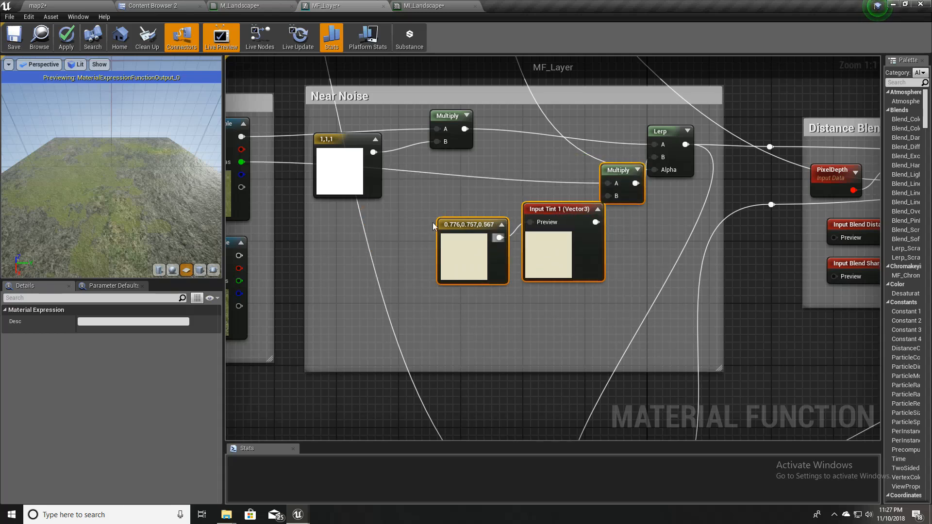
- Add a FunctionInput node feeding the upper Near Noise Multiply's B, with the 1,1,1 constant connected to its Preview
right_drag(350, 152, 402, 122)
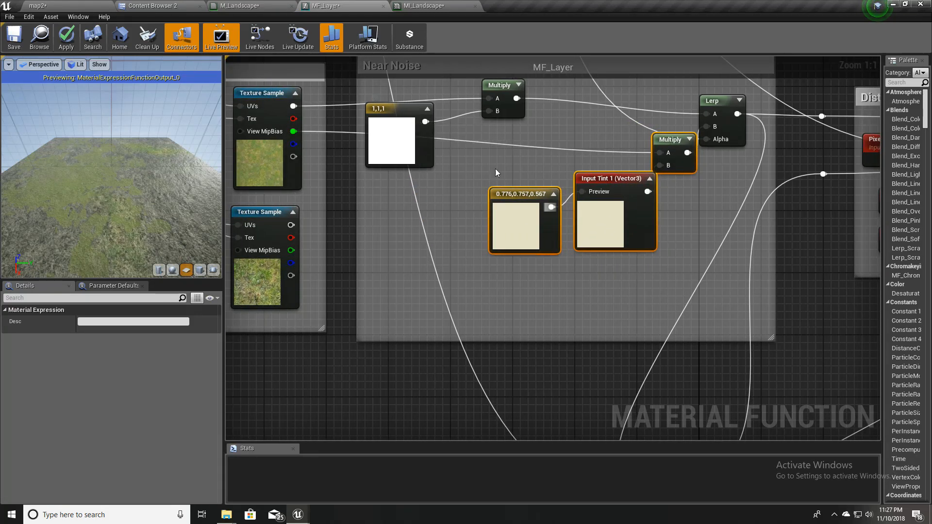
drag(485, 116, 481, 148)
text(fun)
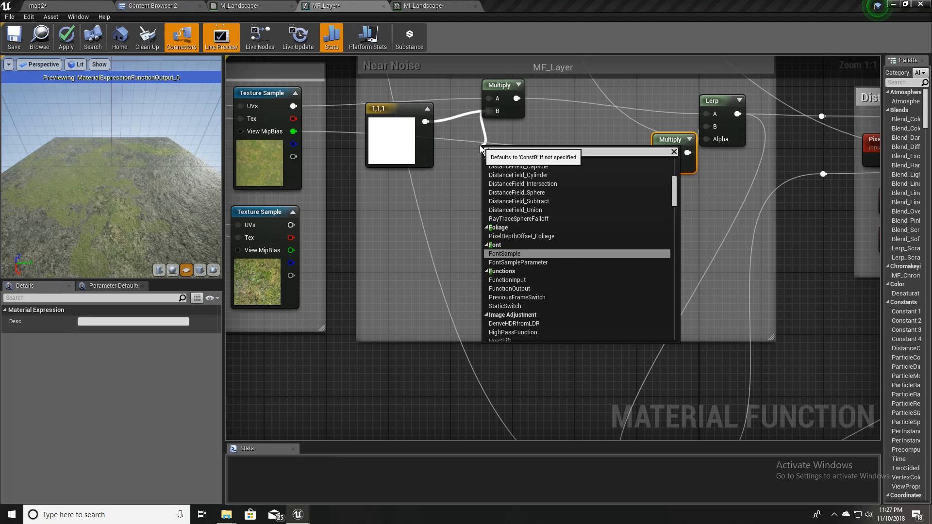
text( in)
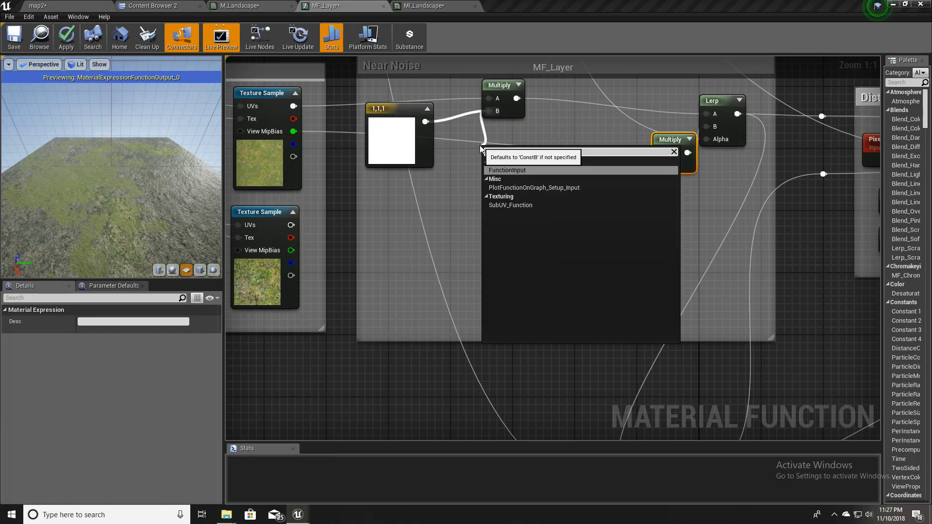
key(Return)
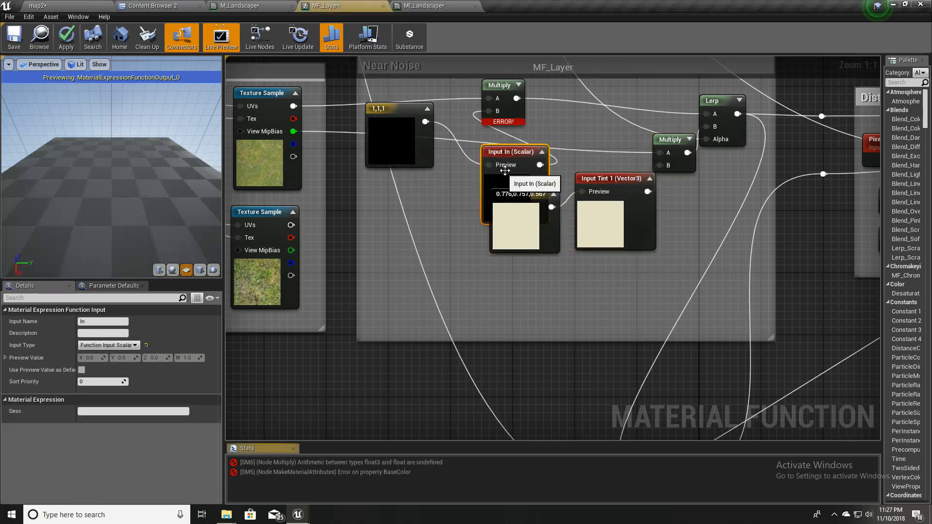
- Spread out the upper Multiply, the new function input and the 1,1,1 constant inside Near Noise so they no longer crowd each other
right_drag(455, 151, 400, 251)
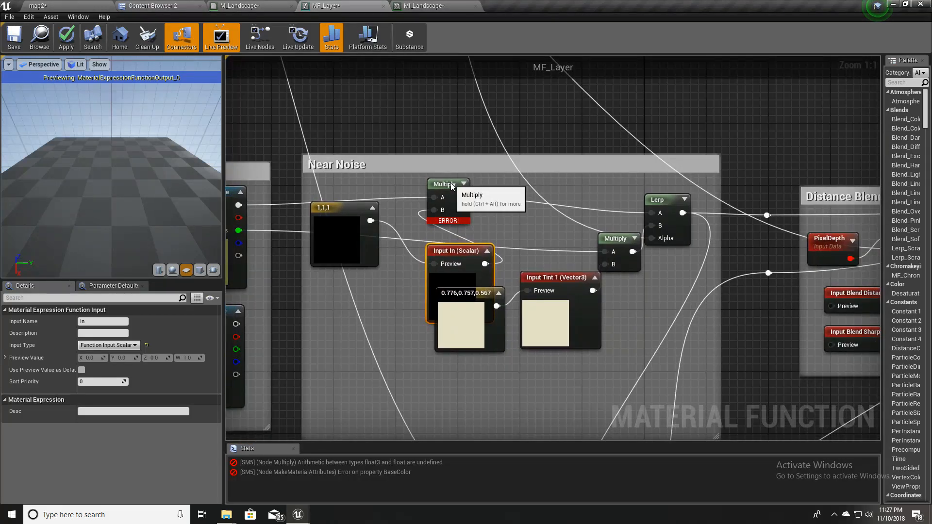
drag(458, 187, 544, 194)
drag(460, 248, 453, 221)
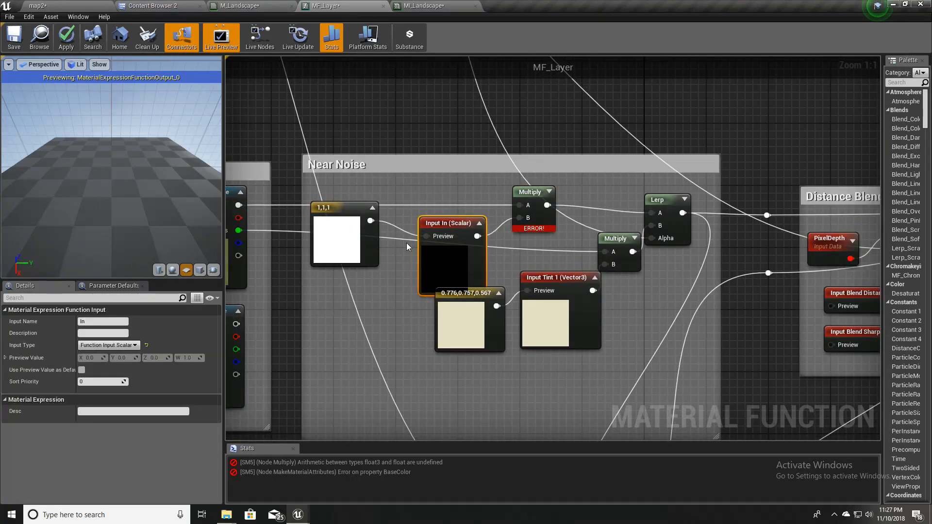
right_drag(383, 268, 404, 233)
drag(367, 179, 370, 207)
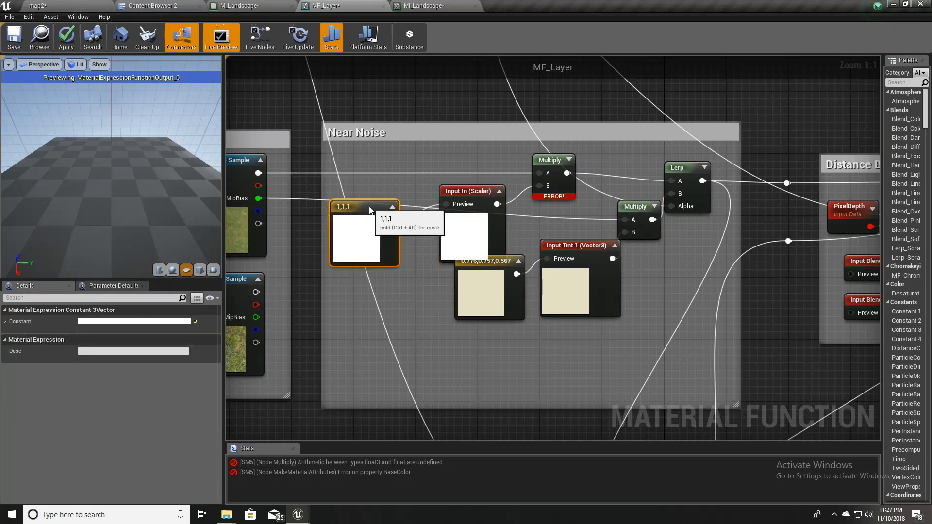
- Name the new scalar function input "Tint 2"
click(466, 192)
click(105, 322)
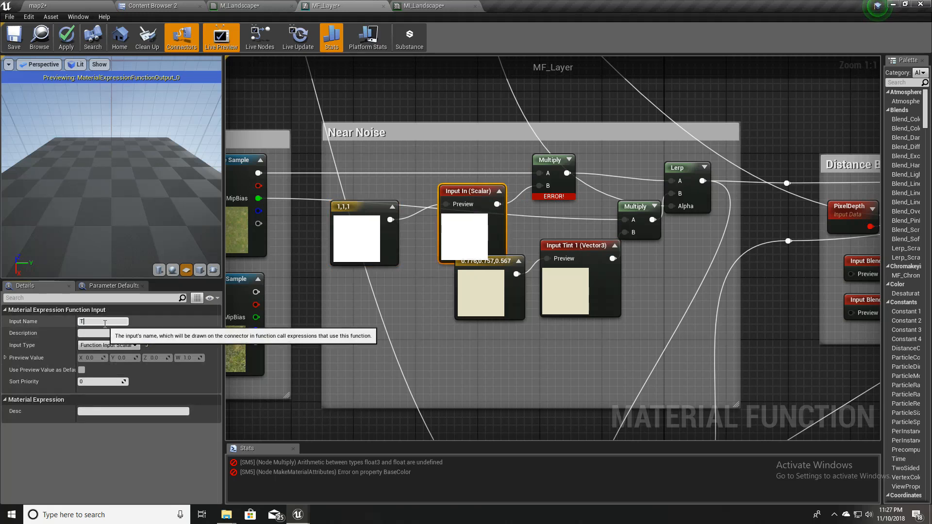
text(Tint 2)
key(Return)
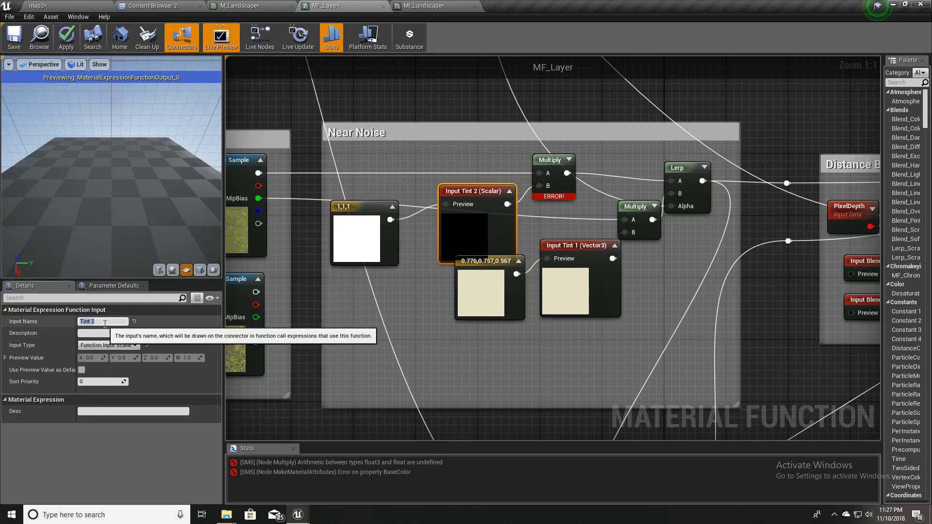
- Bring the 1,1,1 constant and Tint 2 input closer together, and shift the 0.776,0.757,0.567 constant and Tint 1 input down in Near Noise
right_drag(391, 305, 394, 324)
drag(348, 223, 356, 220)
drag(463, 212, 448, 212)
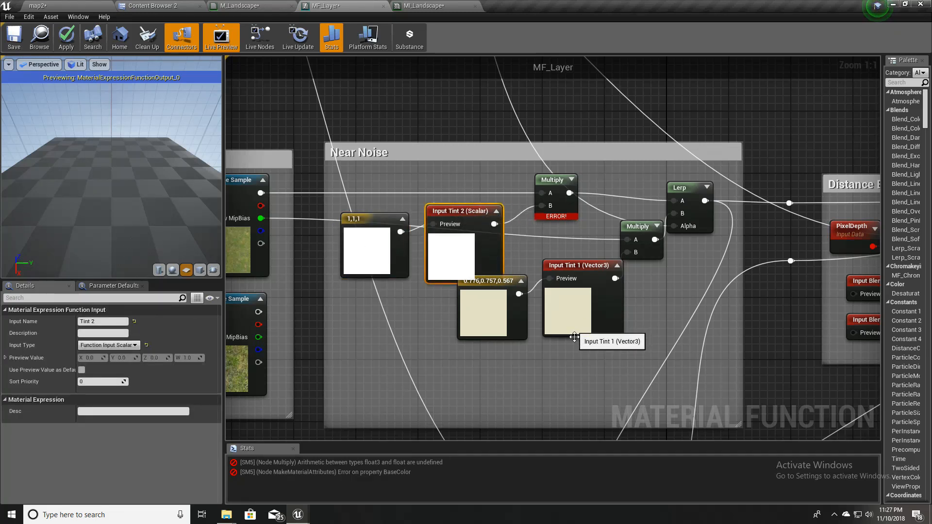
drag(591, 379, 500, 319)
drag(579, 278, 580, 314)
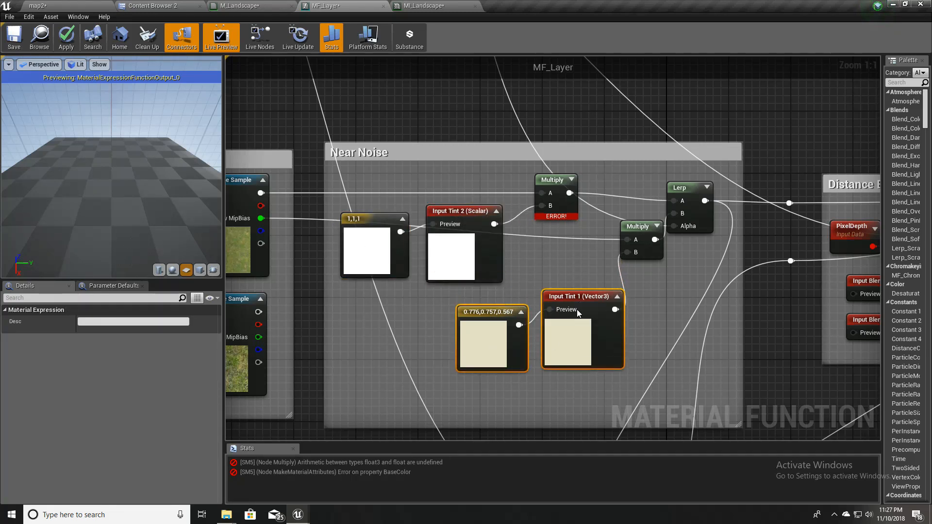
- Set the Tint 2 input's type to Function Input Vector 3 and apply the material function
click(470, 223)
click(125, 346)
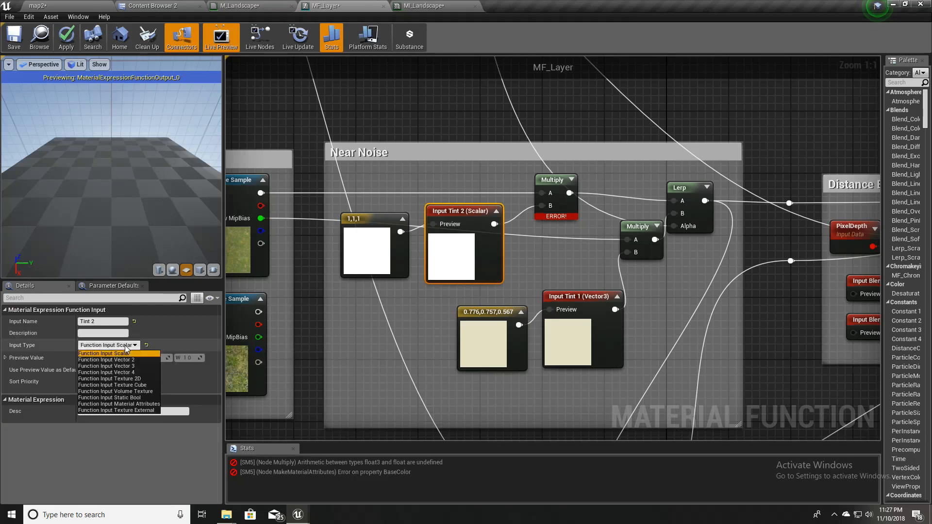
click(112, 366)
right_drag(420, 295, 412, 316)
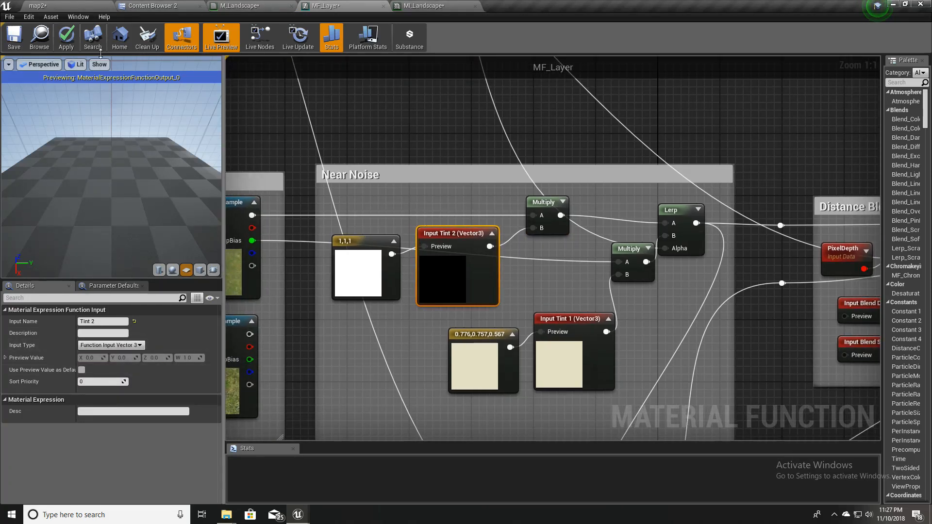
click(62, 43)
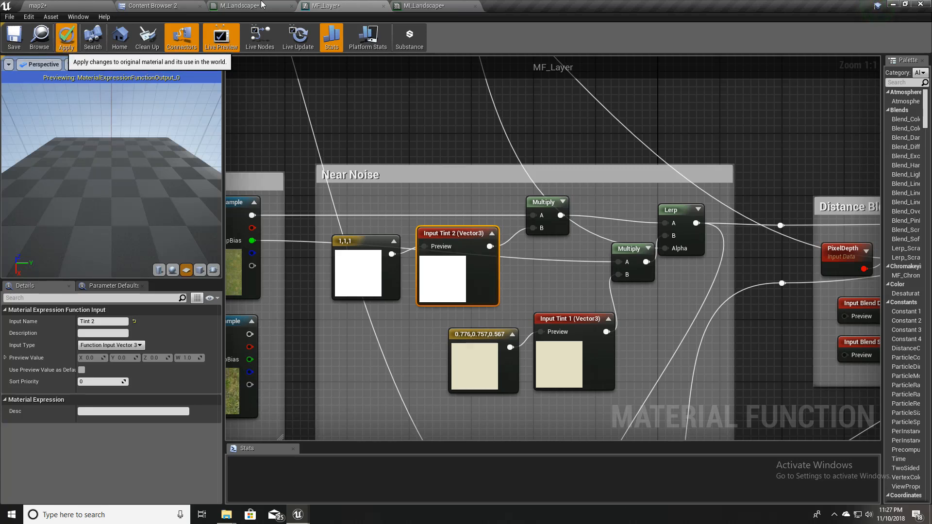
- Examine the MF_Layer nodes' tint inputs and the Layer Colors group in M_Landscape
click(239, 5)
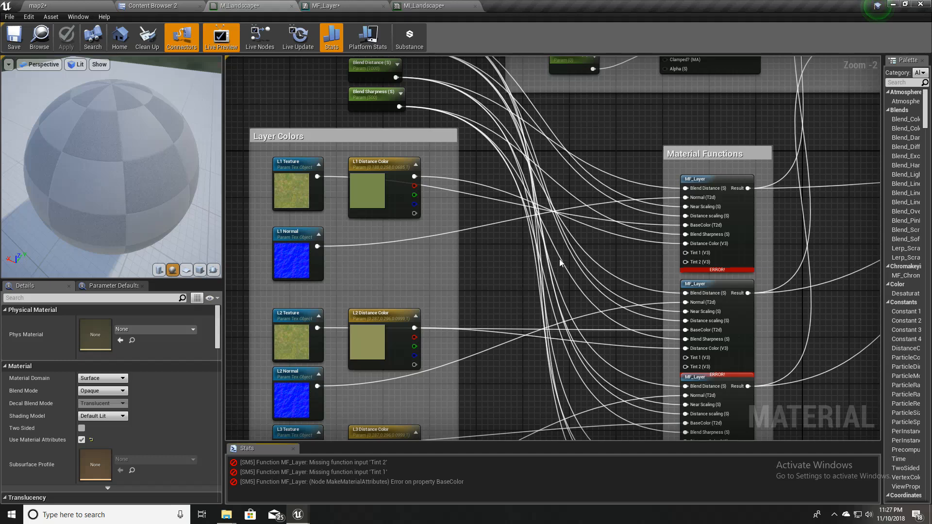
scroll(559, 259, up, 2)
right_drag(554, 234, 522, 242)
scroll(573, 262, down, 2)
scroll(583, 263, up, 2)
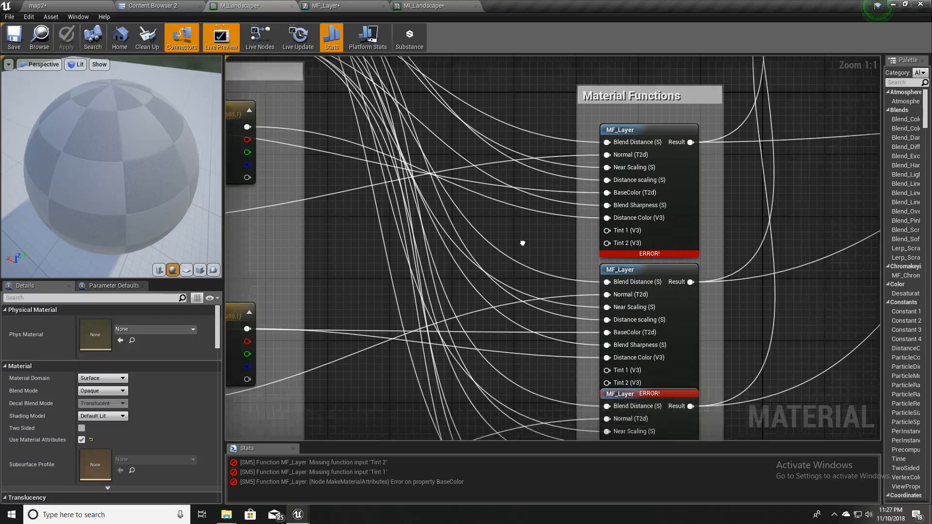
right_drag(428, 237, 510, 237)
scroll(658, 243, down, 4)
scroll(672, 263, up, 2)
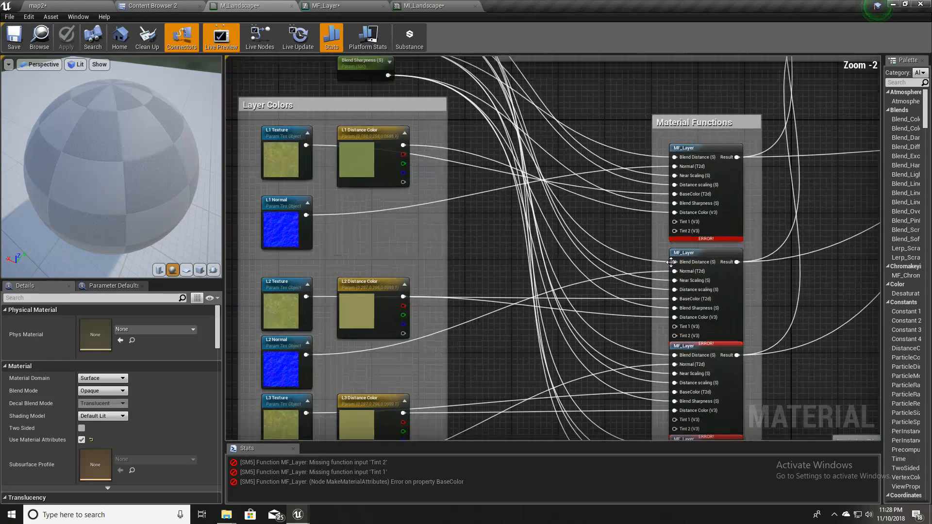
scroll(672, 264, down, 3)
right_drag(674, 266, 609, 327)
scroll(612, 330, up, 4)
scroll(612, 331, up, 1)
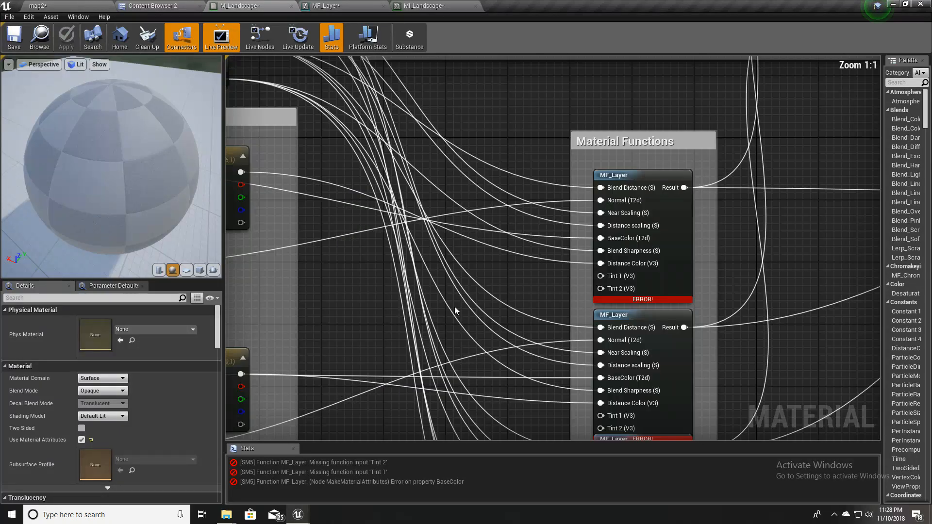
scroll(615, 254, down, 2)
right_drag(615, 254, 507, 291)
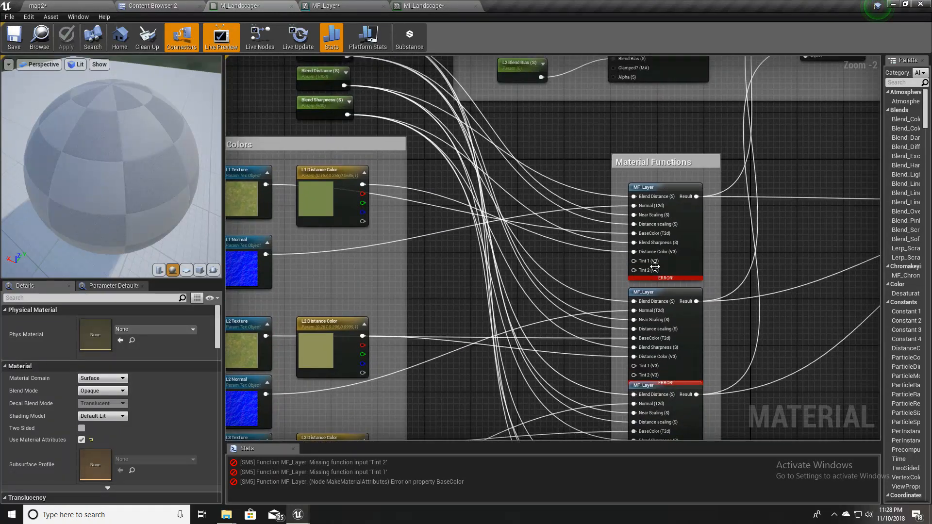
- Promote the first MF_Layer node's Tint 1 input to a parameter and move it beside the Layer Colors group
right_click(642, 262)
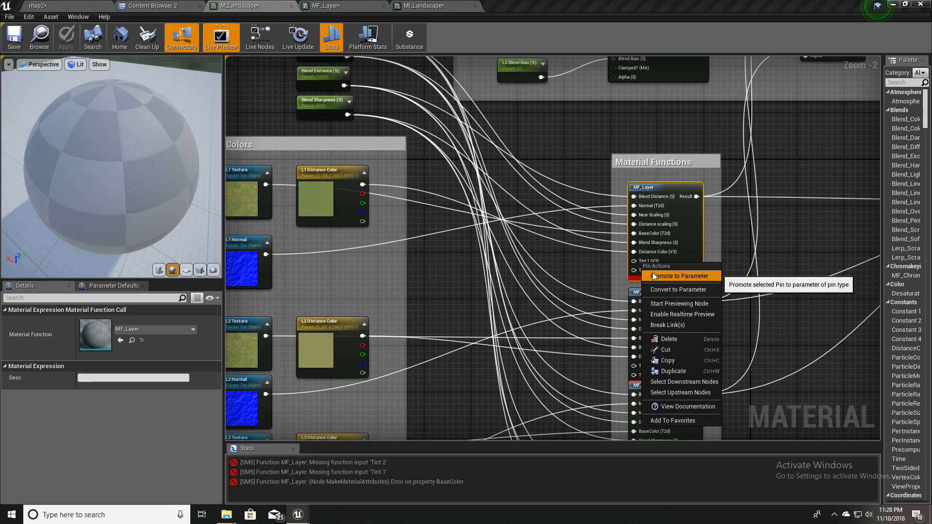
click(653, 275)
drag(611, 229, 447, 277)
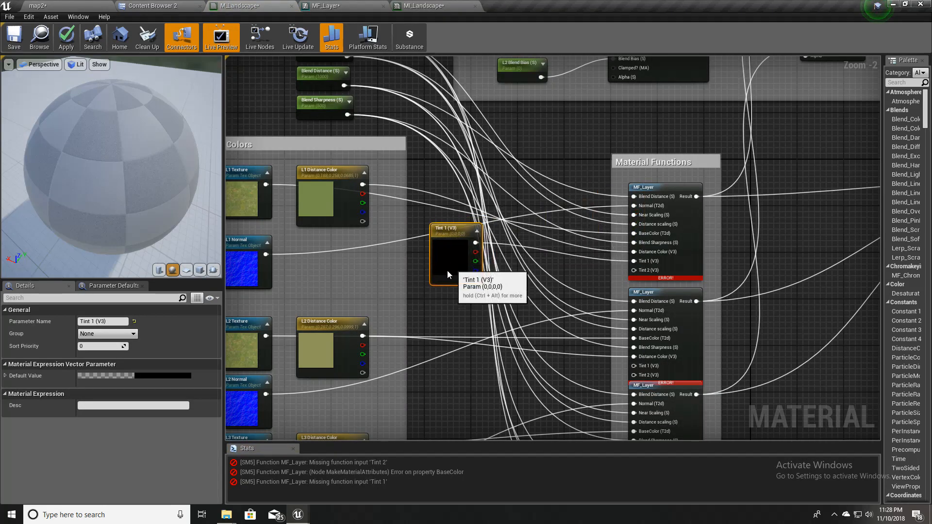
- Set the Tint 1 parameter's default colour to white (R, G and B 1.0) and place it under L1 Distance Color in Layer Colors
double_click(448, 277)
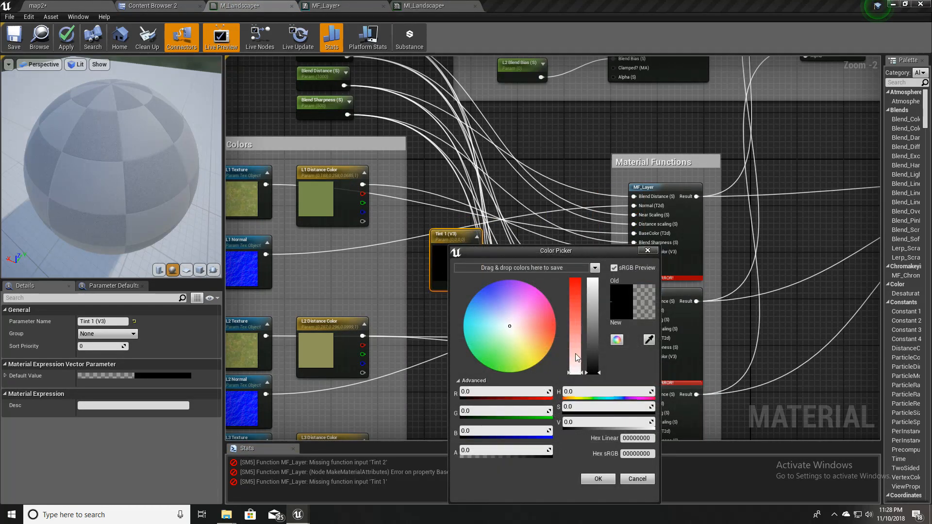
drag(598, 369, 593, 163)
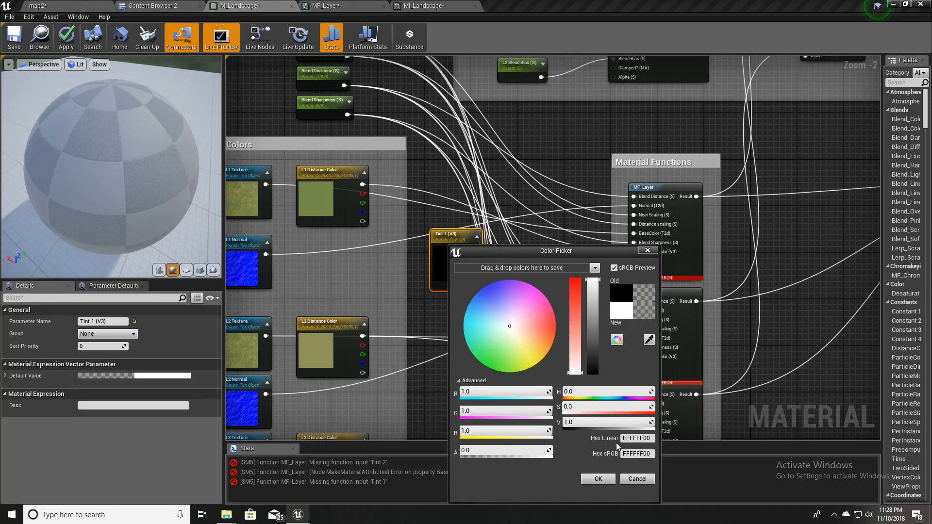
click(599, 480)
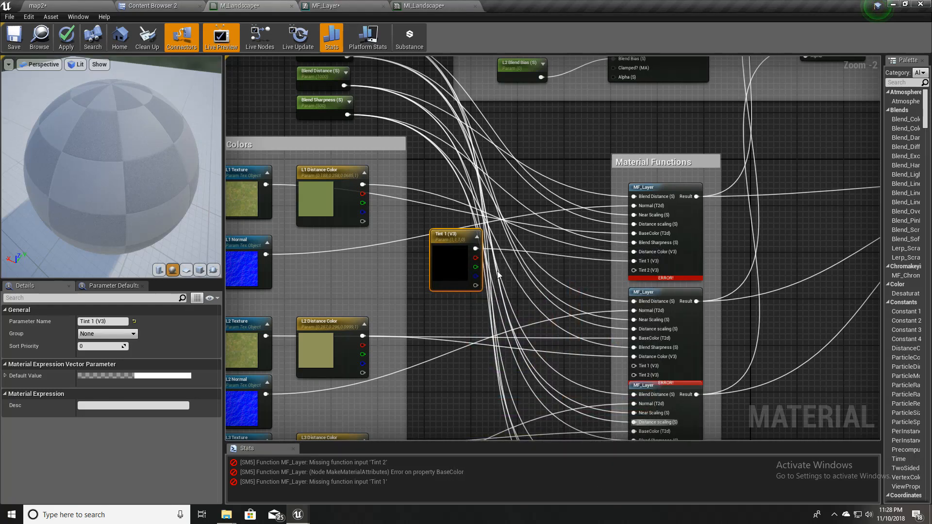
right_drag(417, 287, 409, 259)
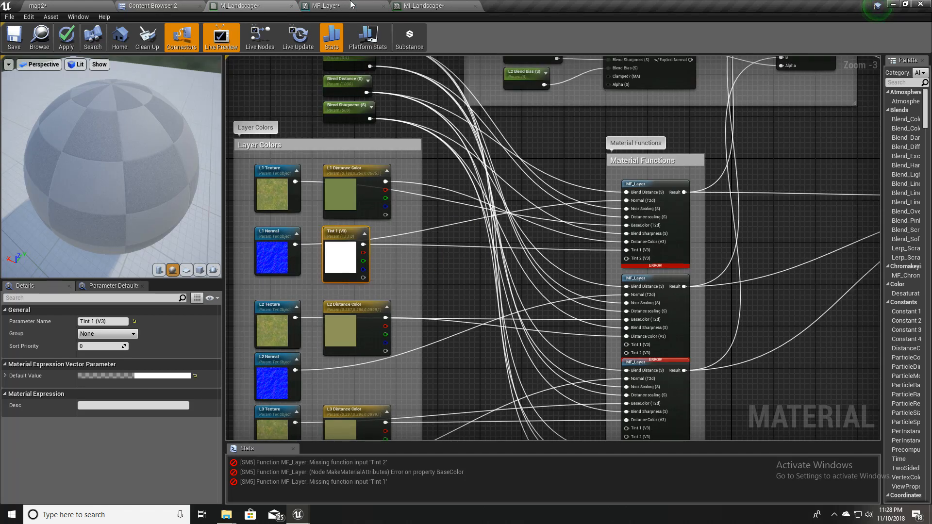
- Delete the 1,1,1 constant and the Tint 2 function input from MF_Layer's Near Noise group
click(350, 5)
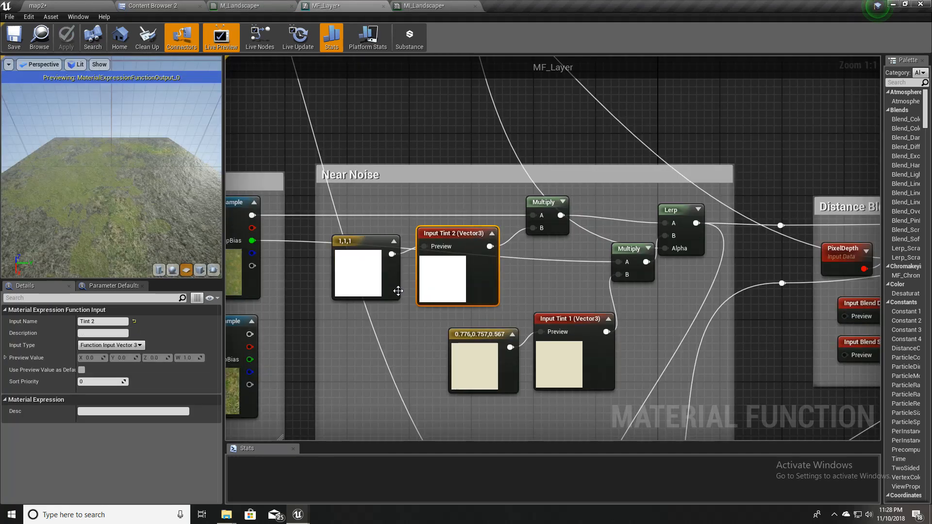
shift+click(369, 240)
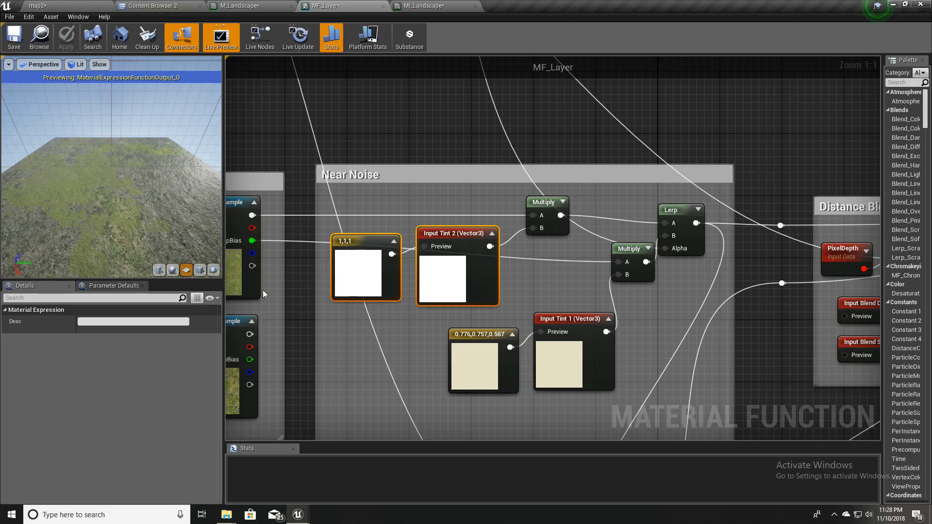
key(Delete)
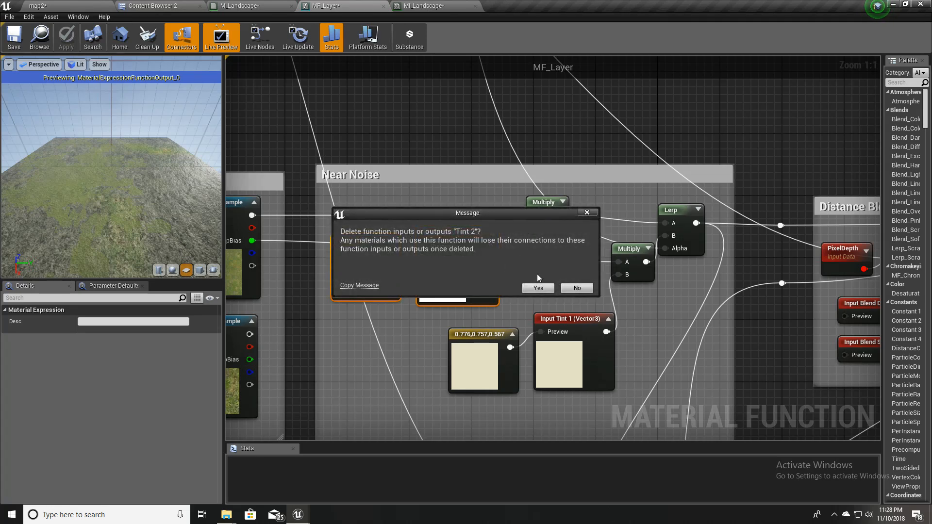
click(539, 289)
- Replace the upper Near Noise Multiply with a direct link from the upper Texture Sample's RGB output to the Lerp's A, and apply the function
right_drag(547, 215, 559, 250)
click(559, 250)
key(Delete)
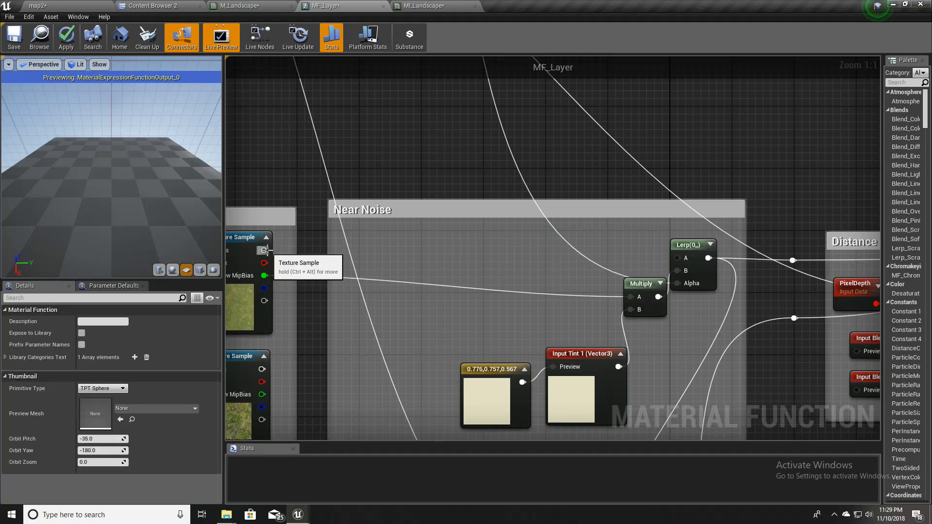
drag(264, 250, 680, 258)
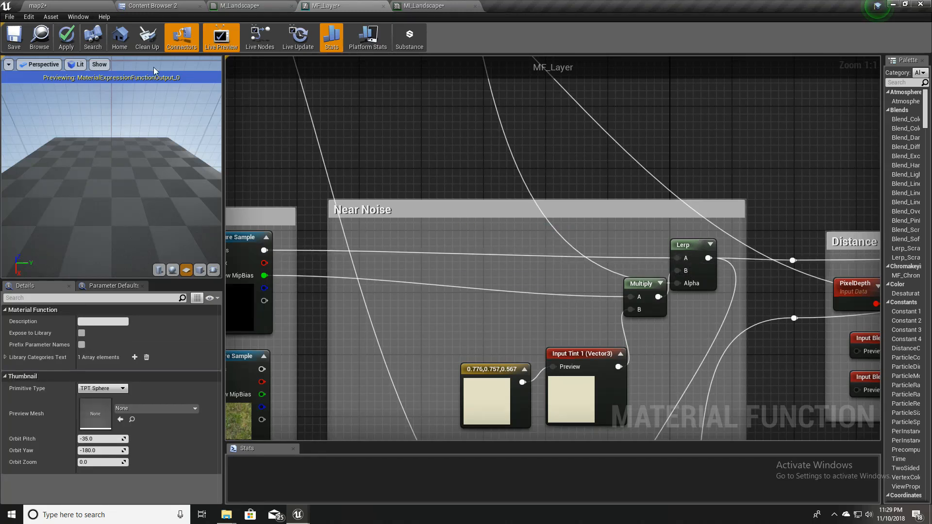
click(64, 40)
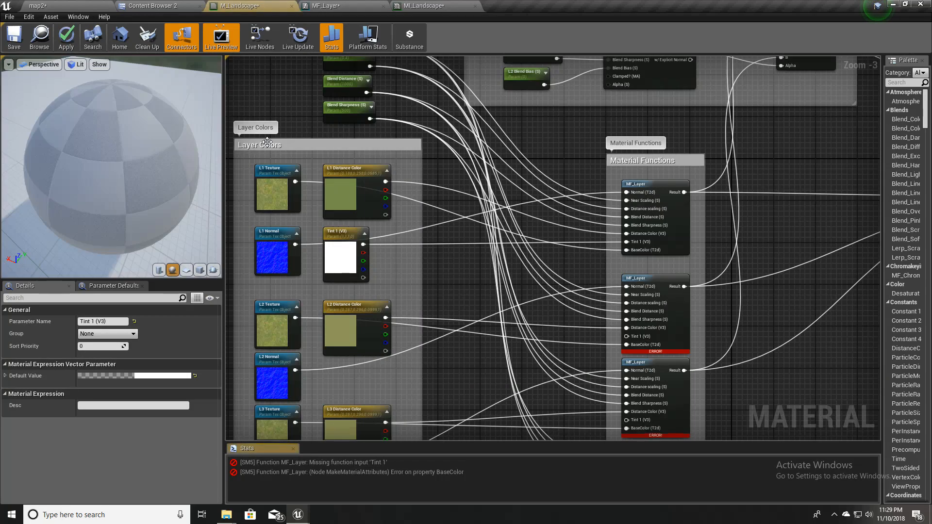
- Rename the Tint 1 (V3) parameter to L1 Tint and re-pick white (R, G and B 1.0) as its default colour
scroll(486, 270, up, 3)
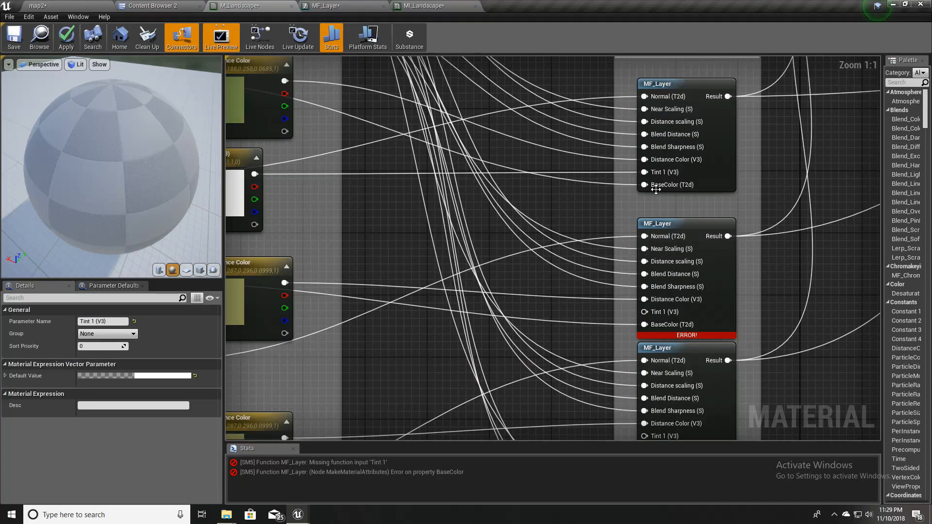
right_drag(446, 217, 554, 230)
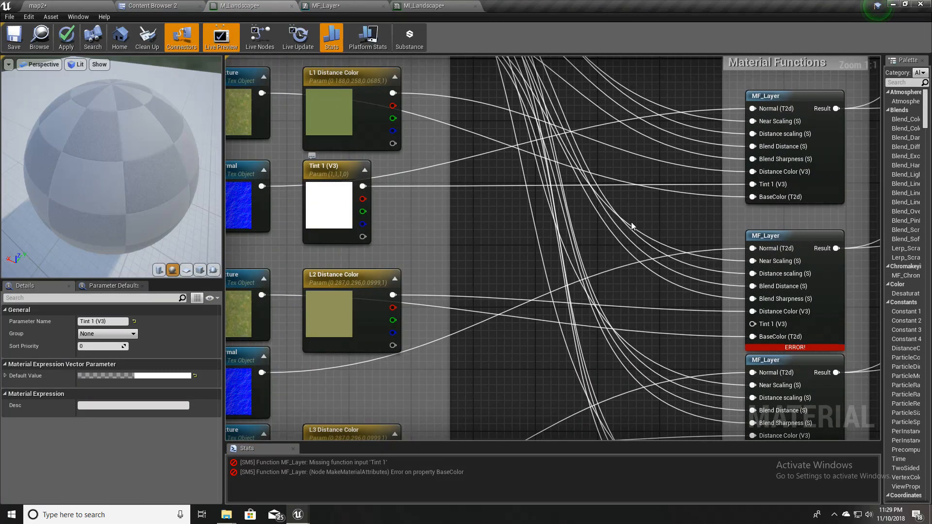
click(346, 211)
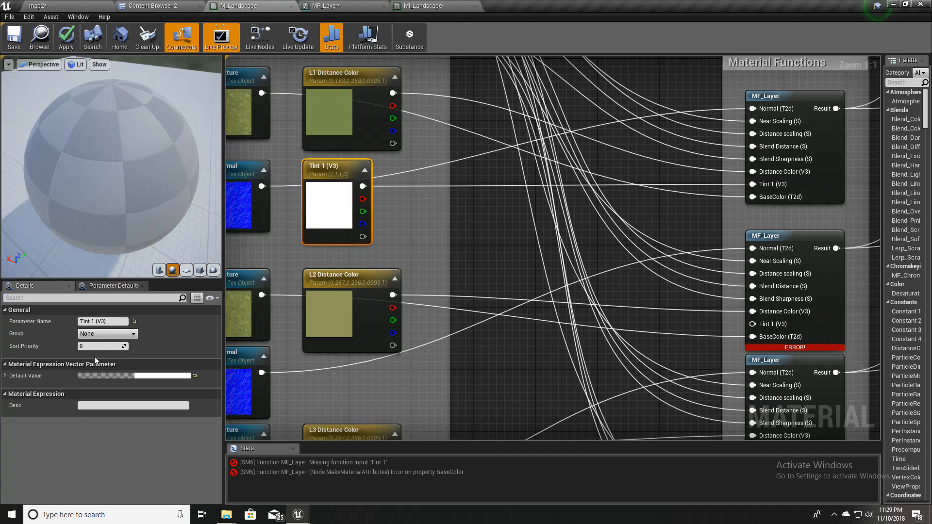
click(119, 321)
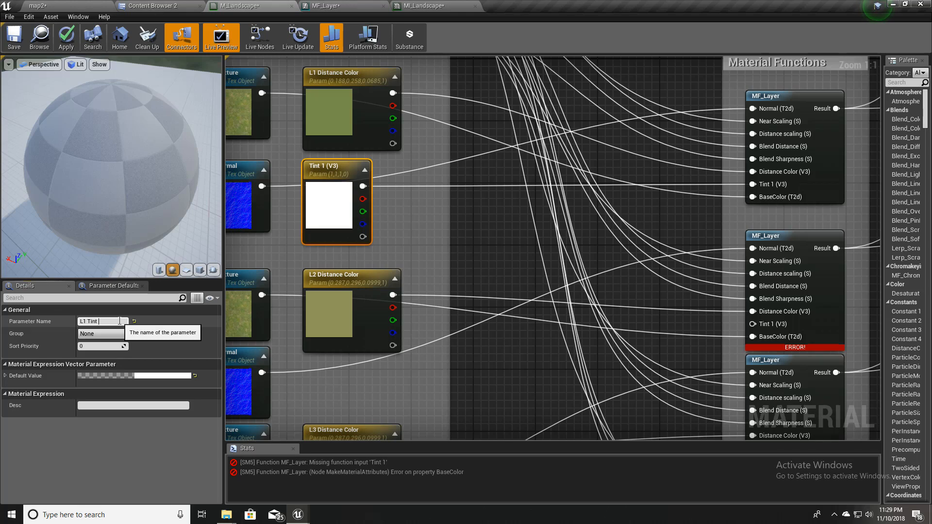
click(409, 231)
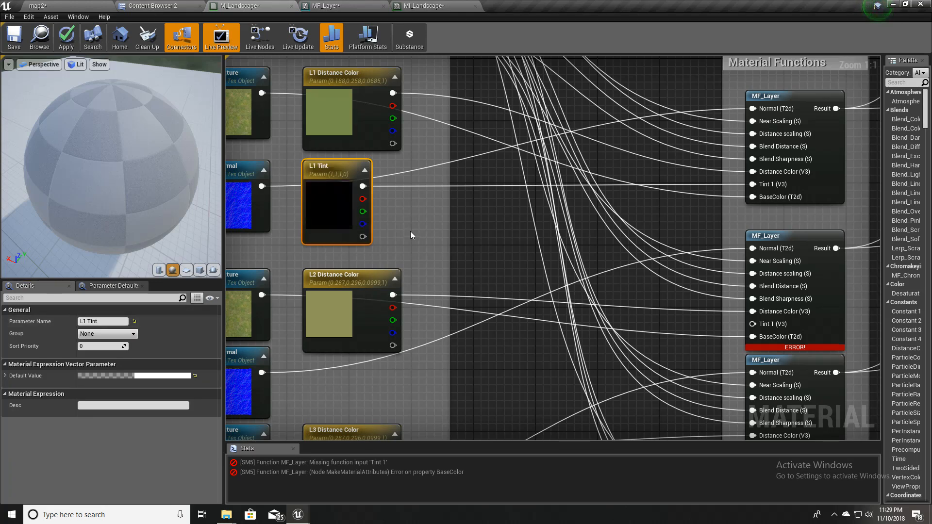
click(337, 198)
double_click(337, 198)
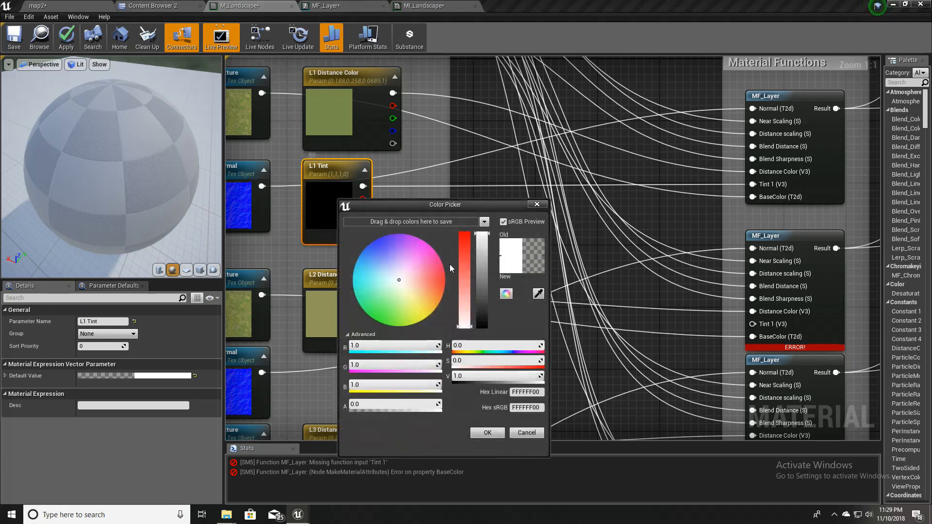
click(396, 280)
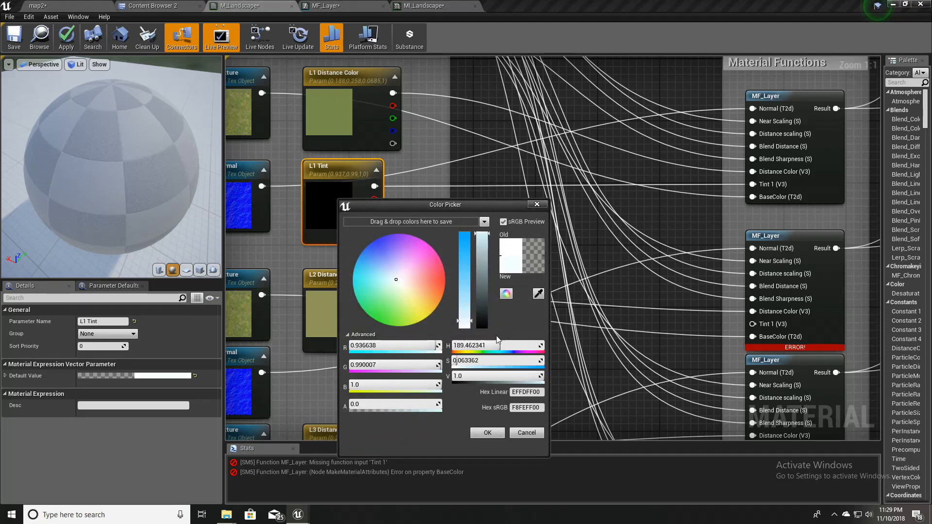
click(484, 330)
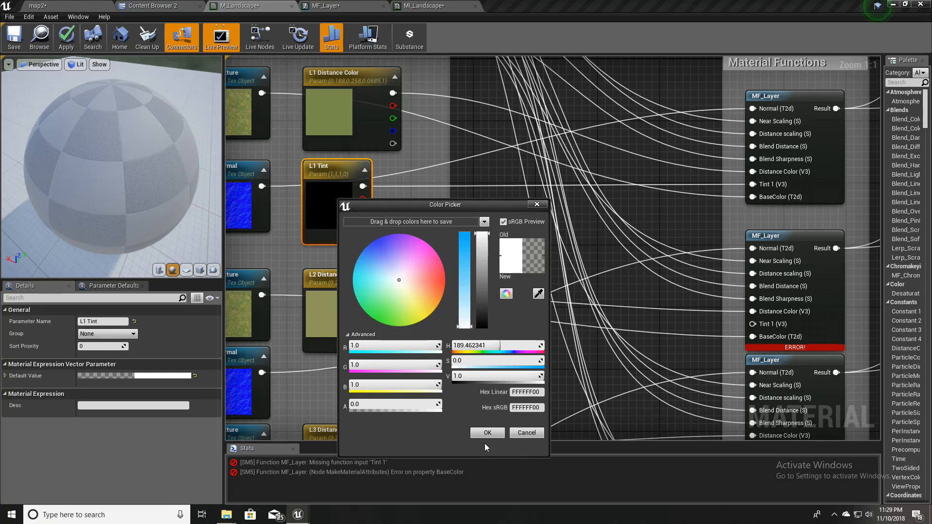
click(488, 432)
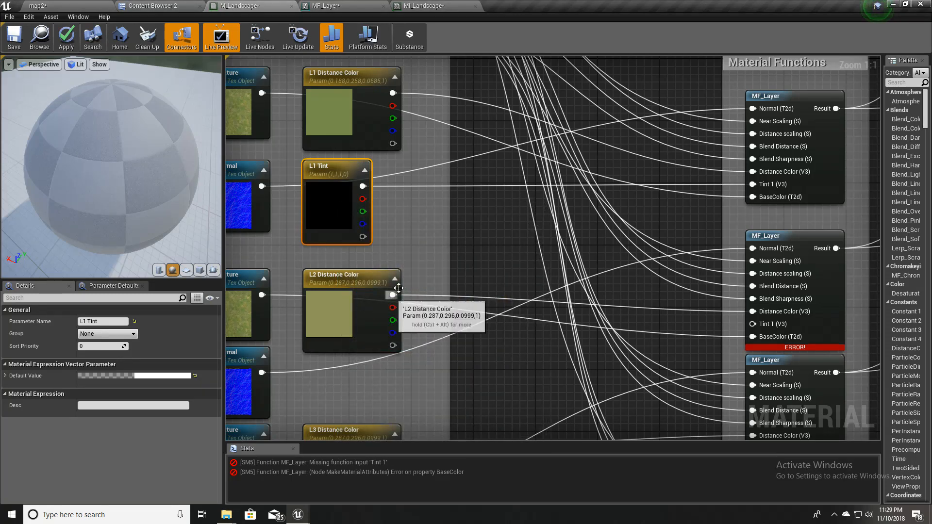
- Duplicate the L1 Tint parameter and place the copy under L2 Distance Color in the Layer Colors group
right_drag(405, 273, 404, 321)
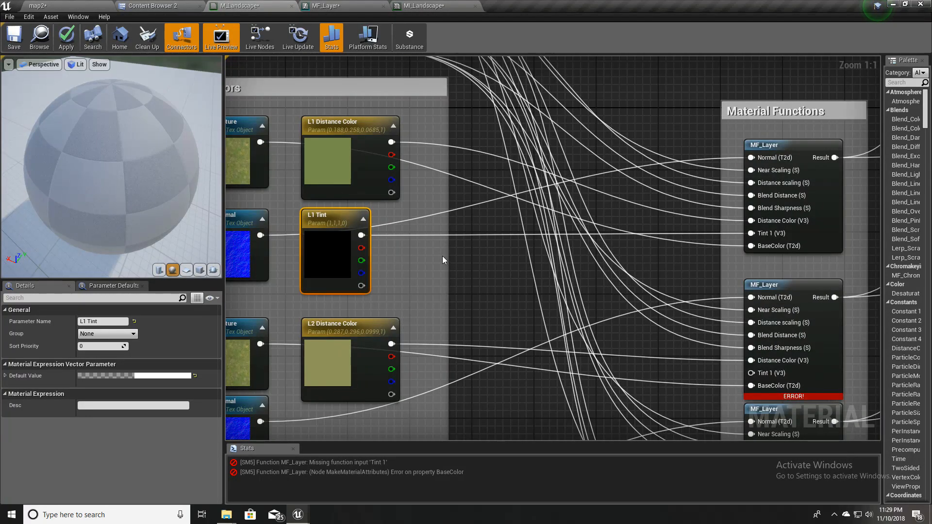
right_drag(412, 287, 441, 181)
scroll(430, 190, down, 1)
right_drag(412, 190, 412, 189)
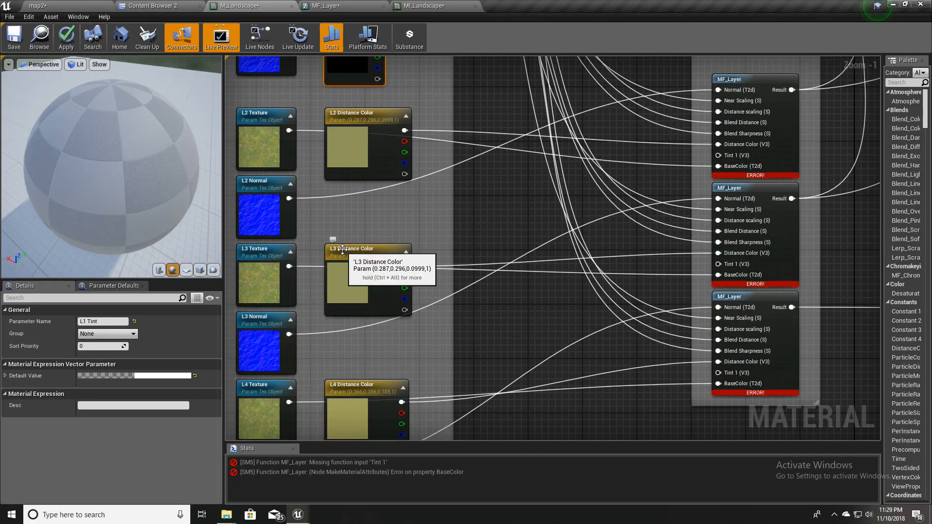
right_drag(326, 117, 325, 116)
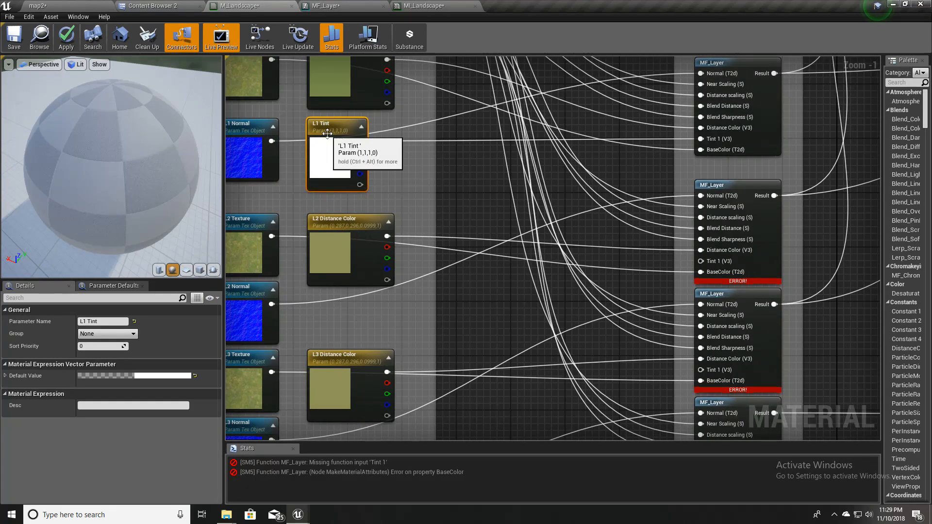
key(ctrl+w)
drag(367, 142, 351, 305)
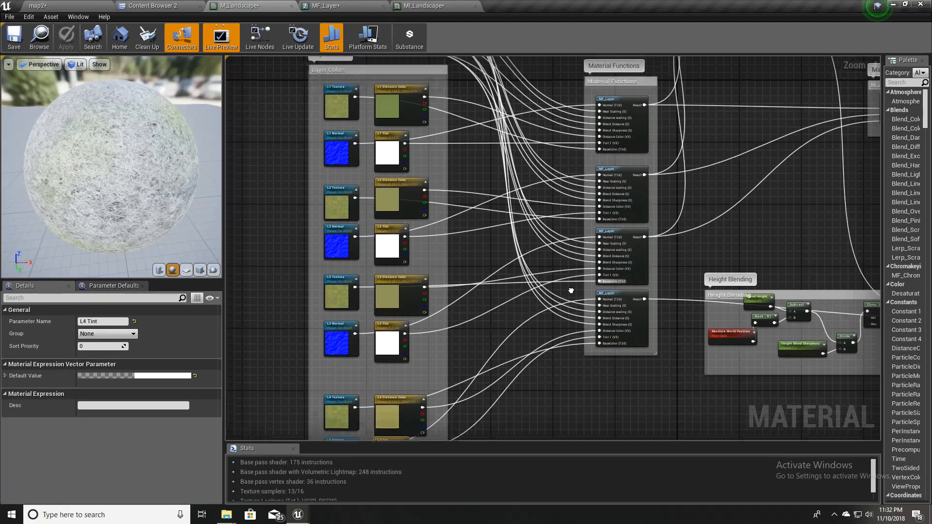
- Examine the L1 to L4 Tint parameters and their connections to the Tint 1 inputs of the four MF_Layer nodes
scroll(570, 293, down, 2)
scroll(570, 293, up, 2)
right_drag(570, 294, 582, 390)
scroll(397, 229, up, 3)
right_drag(399, 203, 393, 116)
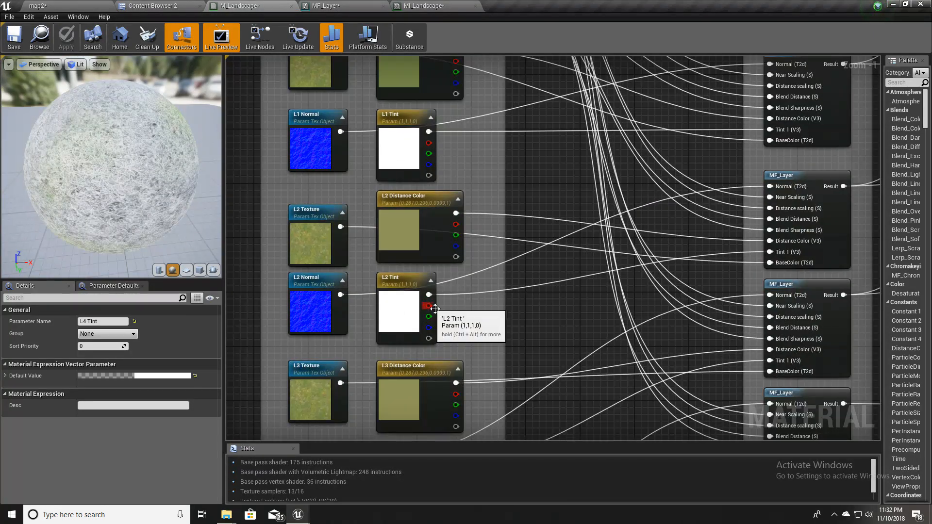
right_drag(477, 350, 471, 176)
right_drag(502, 330, 496, 210)
right_drag(537, 377, 526, 265)
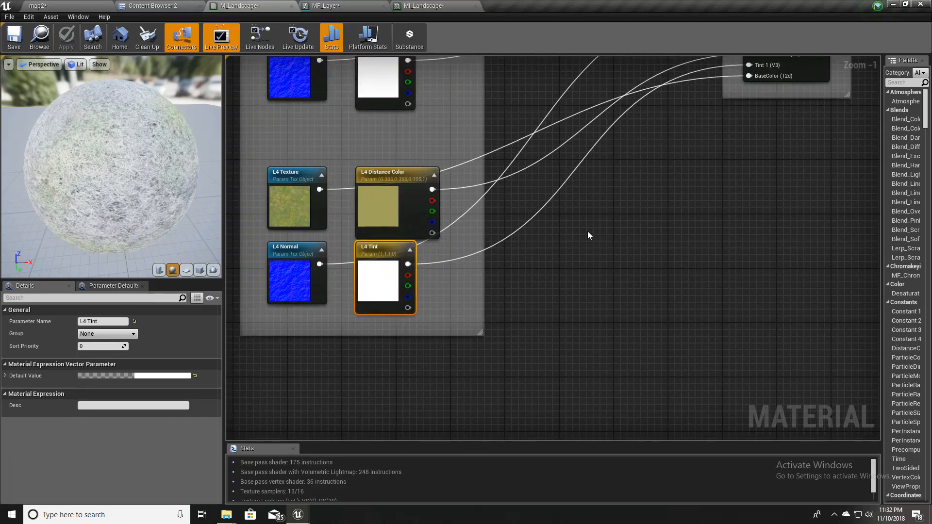
right_drag(638, 73, 521, 357)
right_drag(606, 346, 505, 261)
scroll(507, 257, up, 1)
right_drag(459, 141, 458, 181)
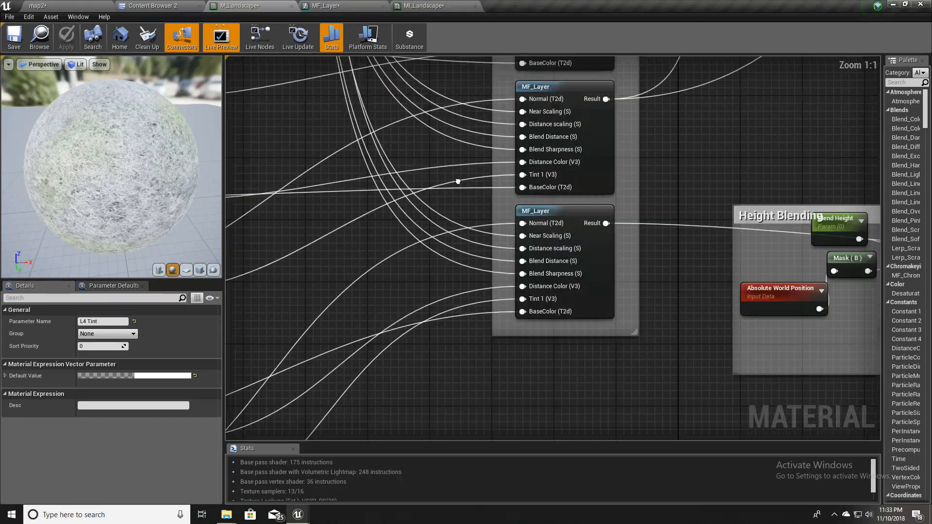
scroll(461, 253, down, 4)
- Review the MF_Layer and M_Landscape graphs and inspect how the landscape looks in the map2 level
click(39, 4)
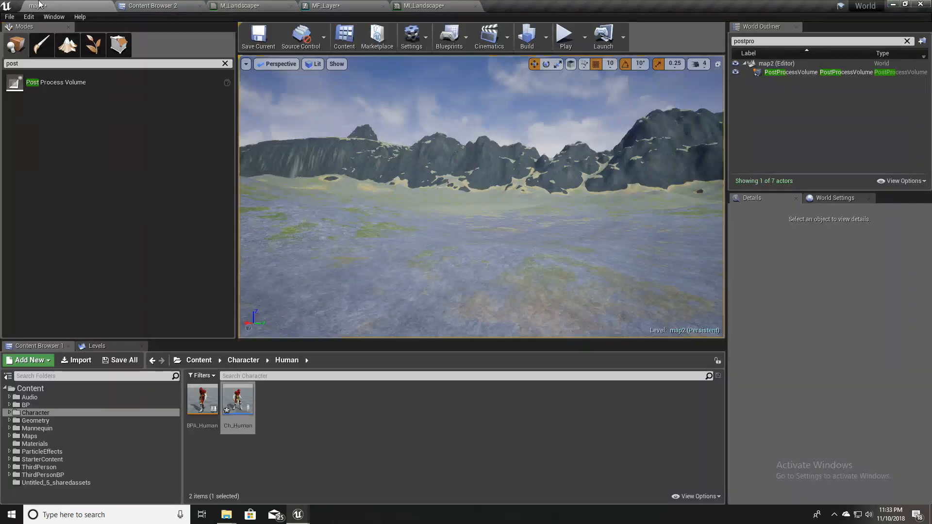
click(332, 5)
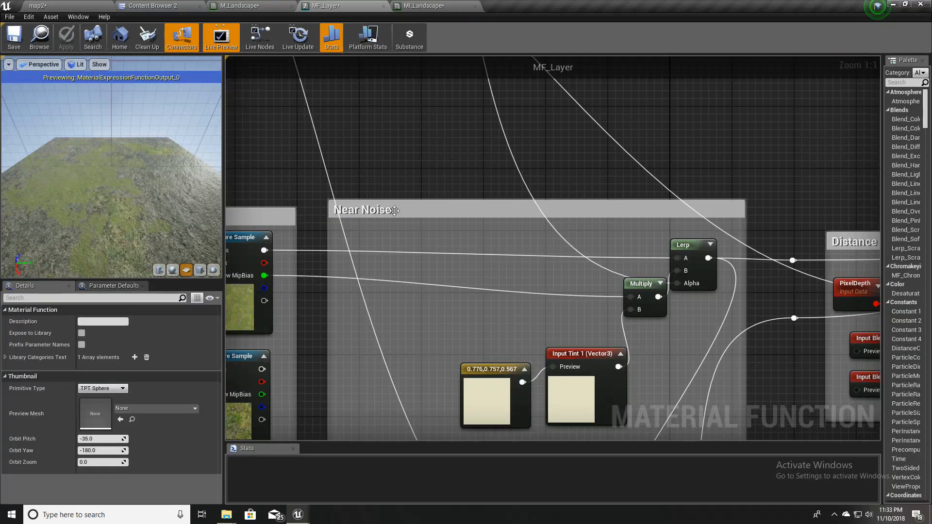
click(155, 5)
click(248, 5)
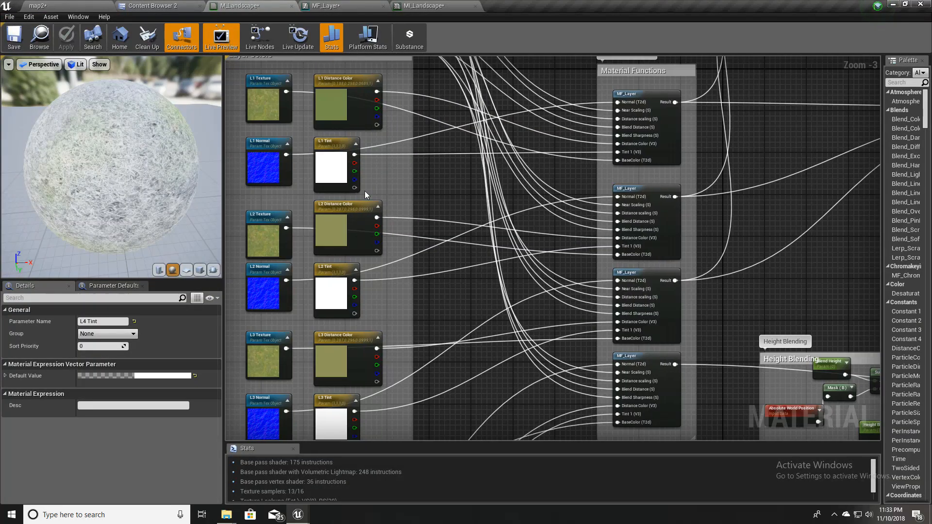
click(39, 5)
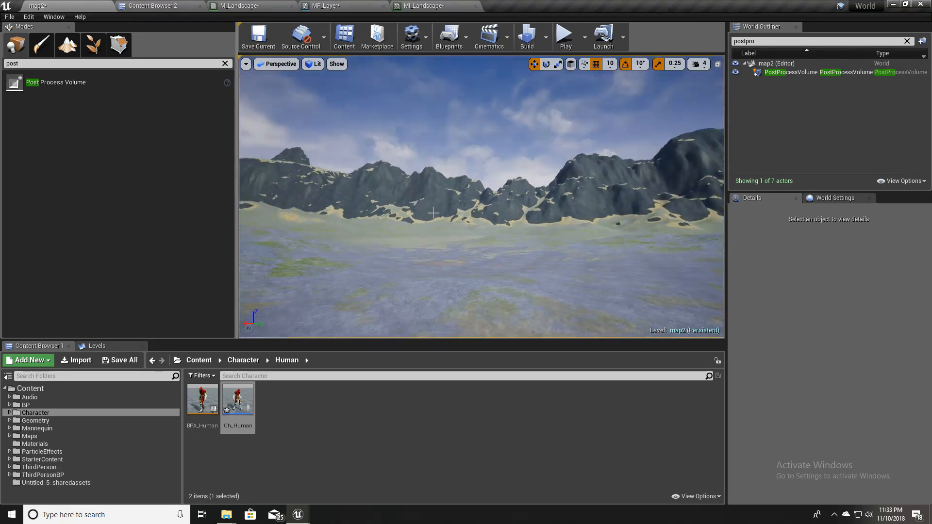
right_drag(529, 251, 515, 242)
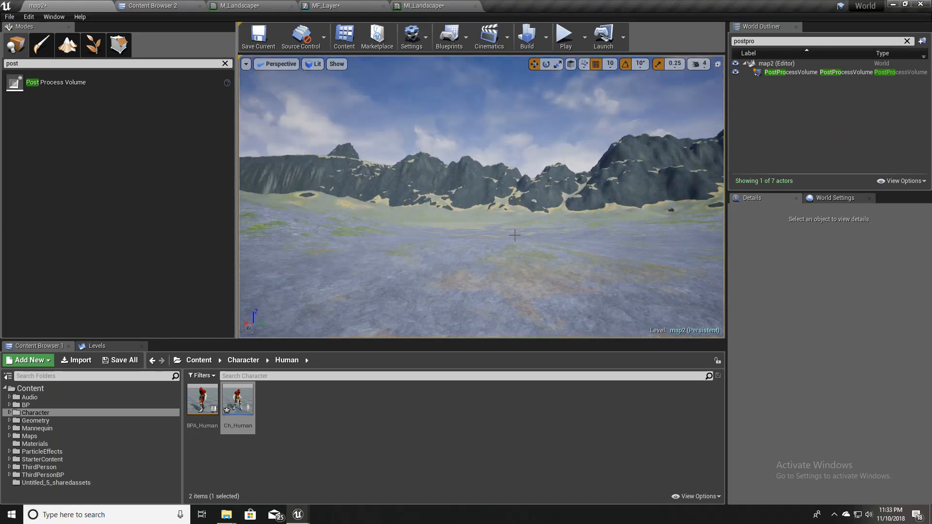
key(F11)
key(F11)
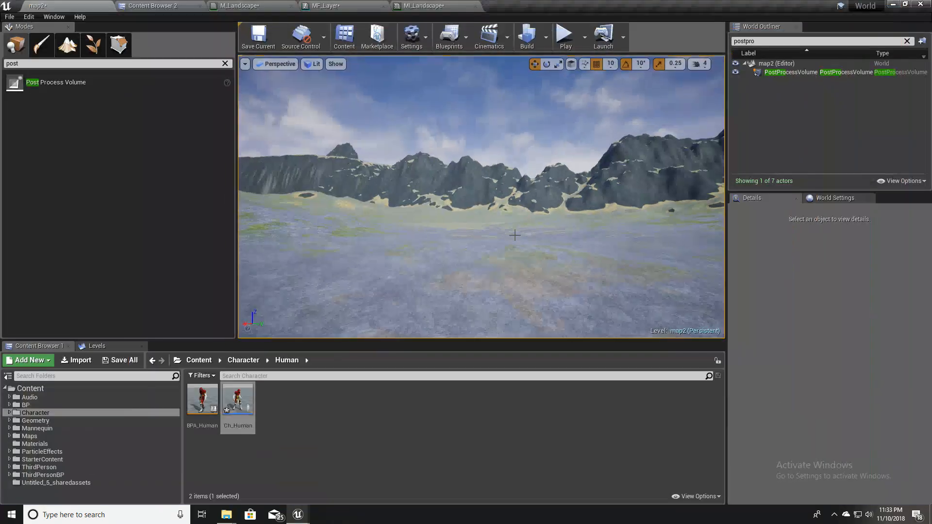
- Undock the MI_Landscape editor over the map2 level, make it taller, and show its vector parameters beside a view of the mountainside
drag(427, 6, 81, 266)
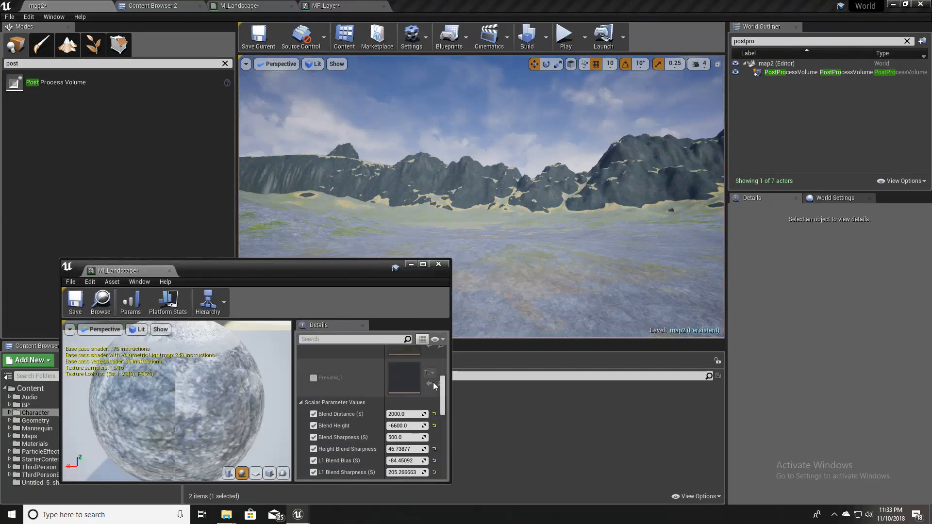
scroll(420, 403, down, 5)
scroll(421, 407, down, 1)
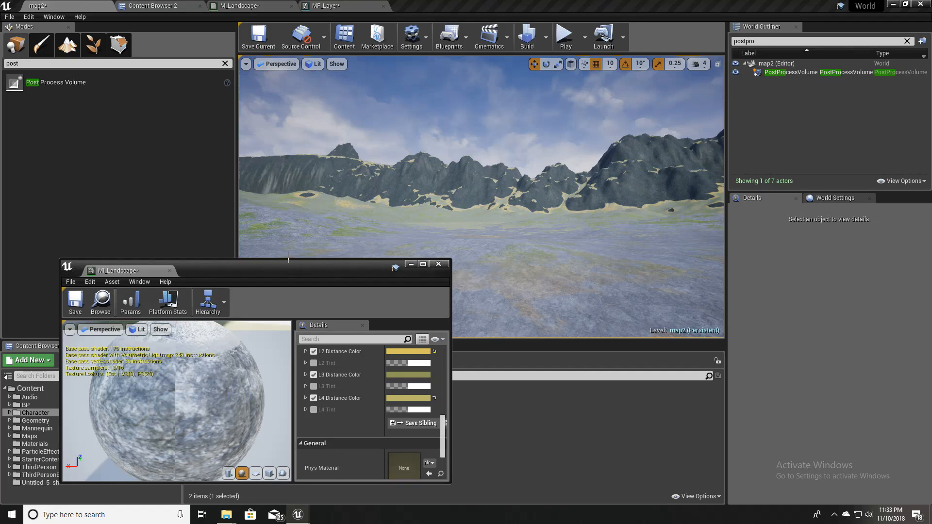
drag(291, 253, 291, 169)
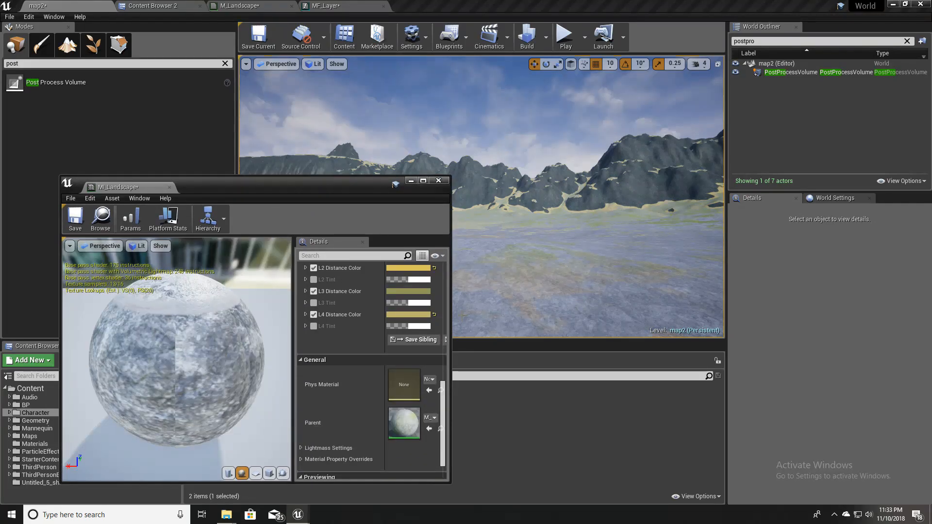
mouse_move(516, 285)
right_down()
mouse_move(479, 267)
mouse_move(497, 265)
mouse_move(497, 287)
mouse_move(499, 269)
mouse_move(518, 272)
right_up()
key(w)
scroll(325, 298, up, 4)
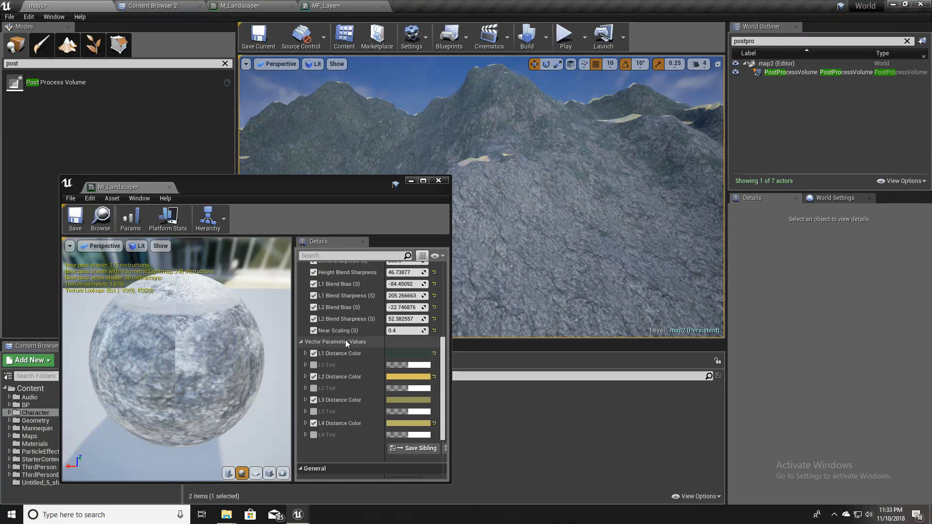
scroll(343, 367, down, 1)
scroll(344, 366, down, 3)
scroll(343, 367, up, 3)
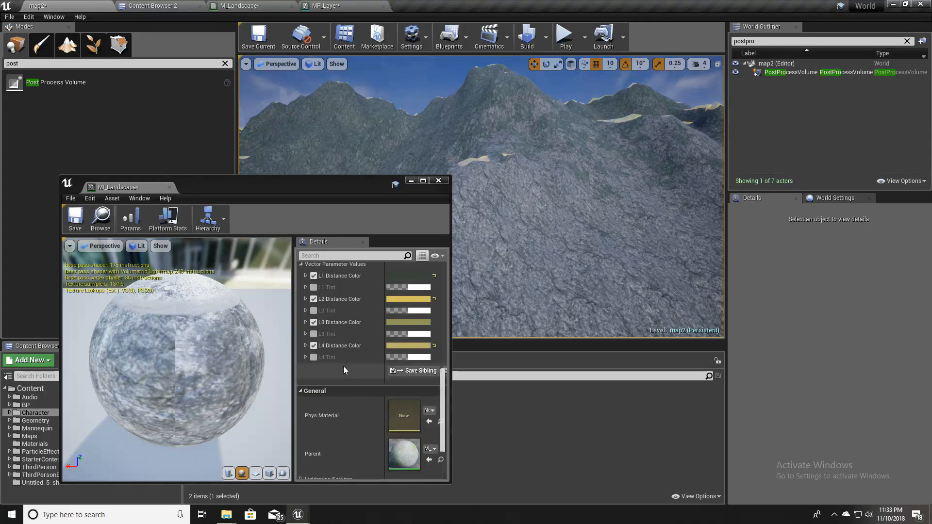
- Set MI_Landscape's L1 Distance Color to a dark olive (hex sRGB 2C2901FF) while viewing the rocky mountainside
mouse_move(524, 252)
right_down()
mouse_move(505, 253)
mouse_move(511, 281)
mouse_move(513, 262)
right_up()
key(w)
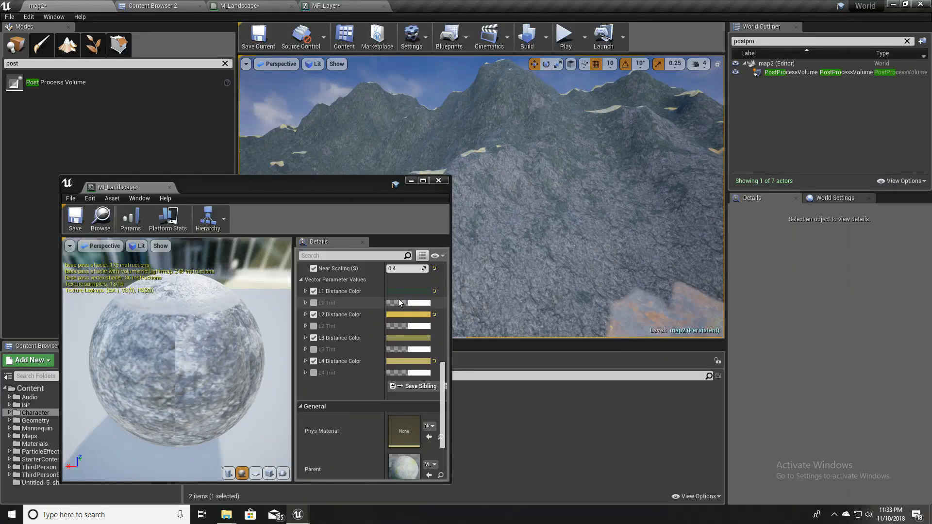
click(407, 291)
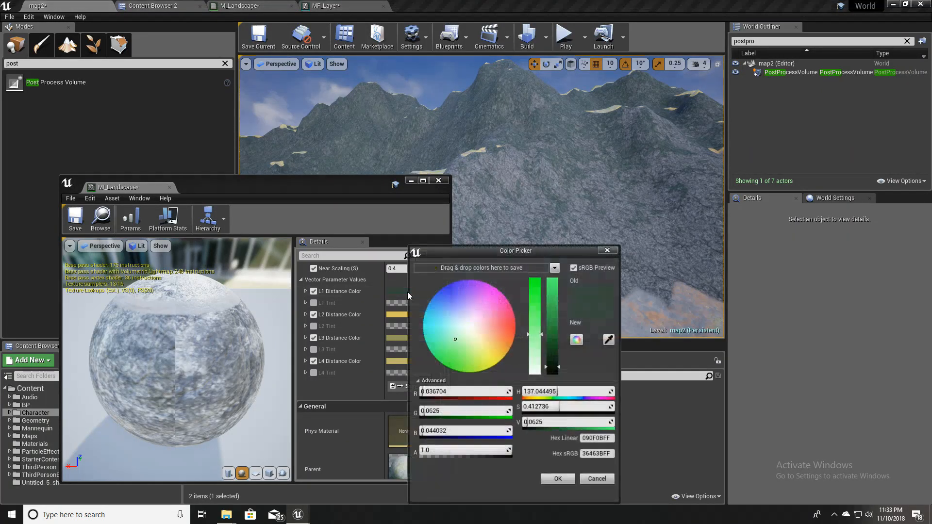
drag(553, 366, 556, 388)
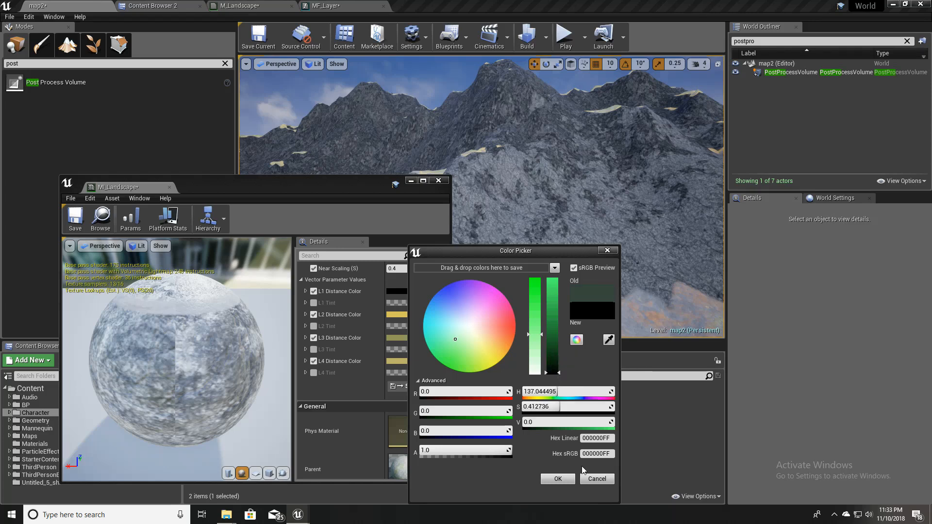
click(556, 372)
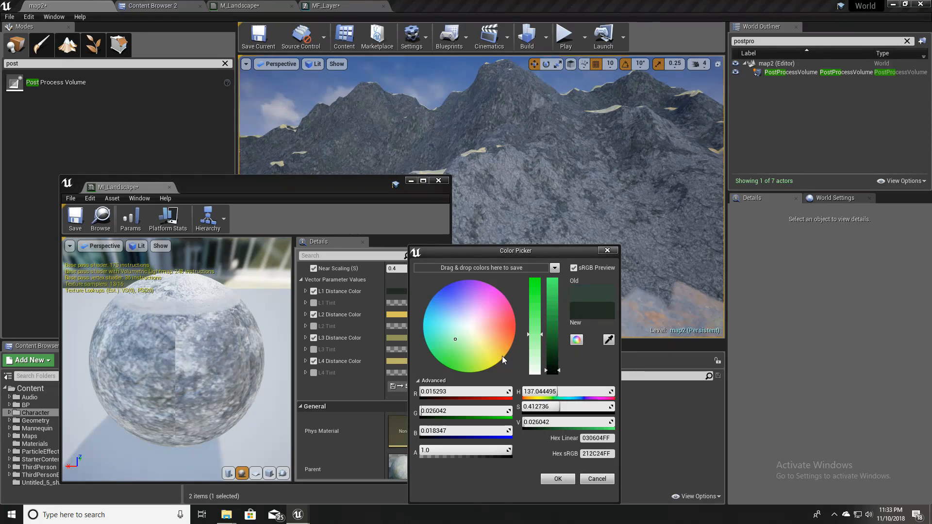
mouse_move(502, 358)
mouse_down()
mouse_move(468, 340)
mouse_move(498, 362)
mouse_up()
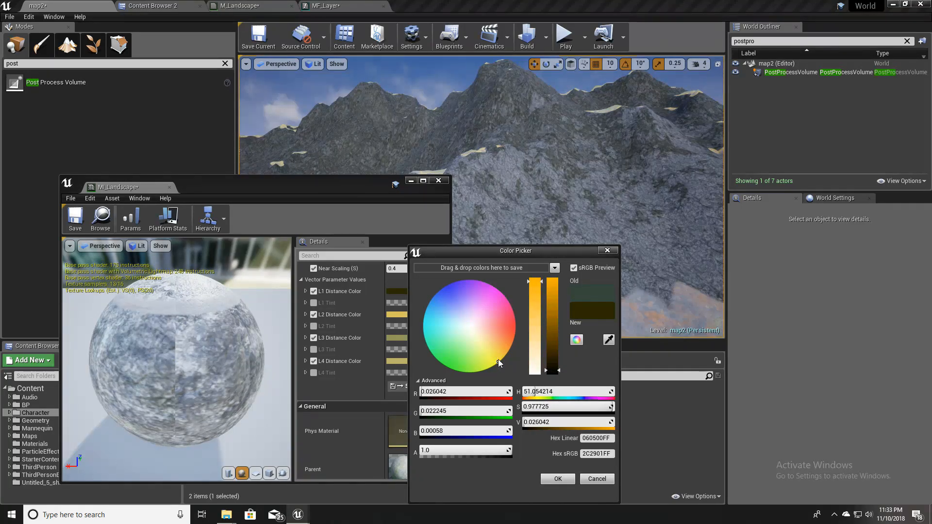
click(558, 479)
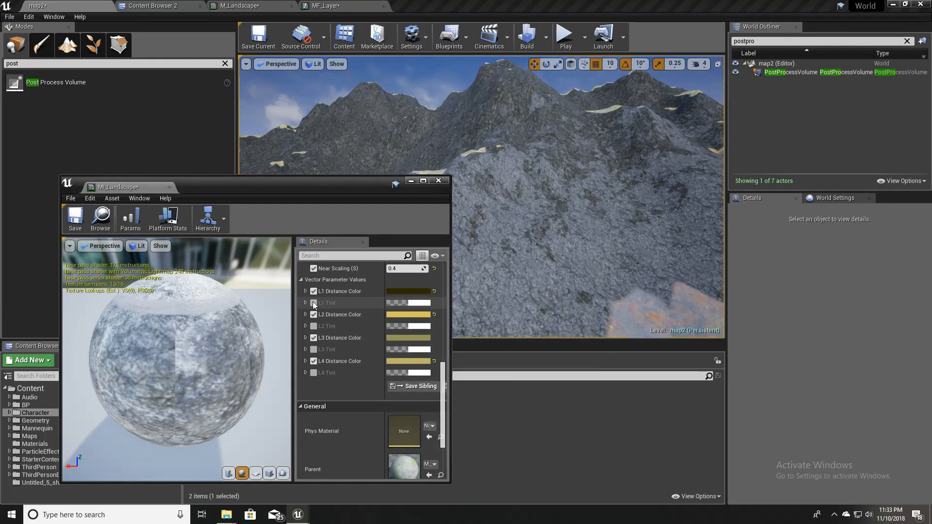
- Set MI_Landscape's L1 Tint to a muted tan (hex sRGB A7945D00)
click(422, 303)
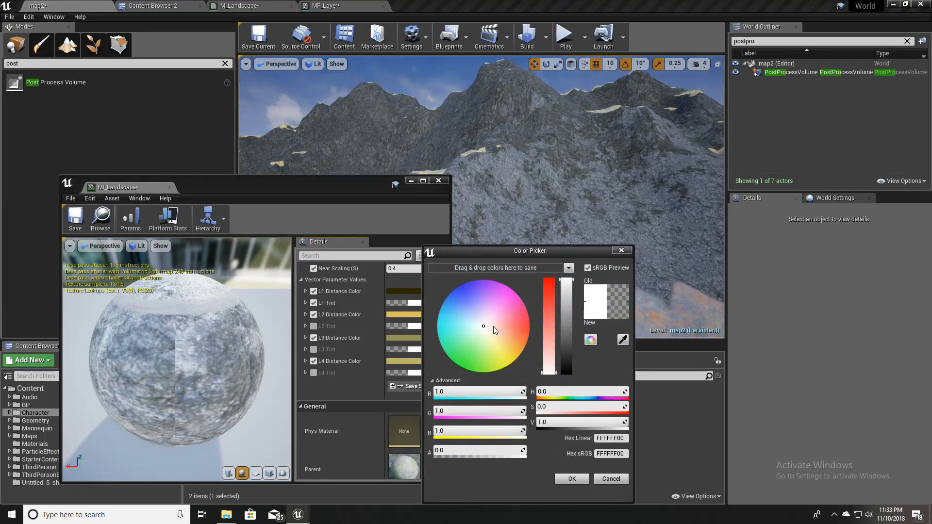
mouse_move(493, 328)
mouse_down()
mouse_move(519, 329)
mouse_move(464, 339)
mouse_move(493, 318)
mouse_move(455, 327)
mouse_move(513, 331)
mouse_move(503, 330)
mouse_up()
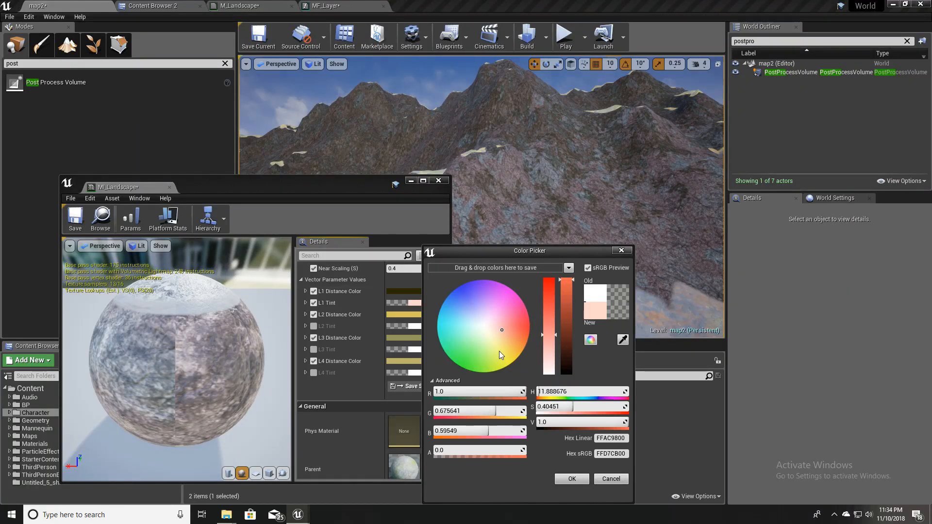
mouse_move(500, 352)
mouse_down()
mouse_move(526, 357)
mouse_move(492, 350)
mouse_move(503, 342)
mouse_move(514, 356)
mouse_move(505, 366)
mouse_move(511, 347)
mouse_up()
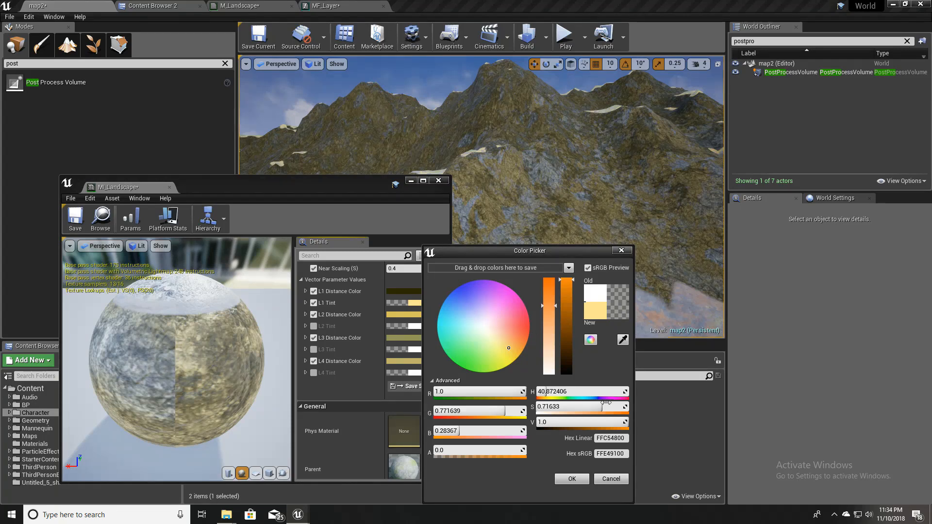
click(563, 340)
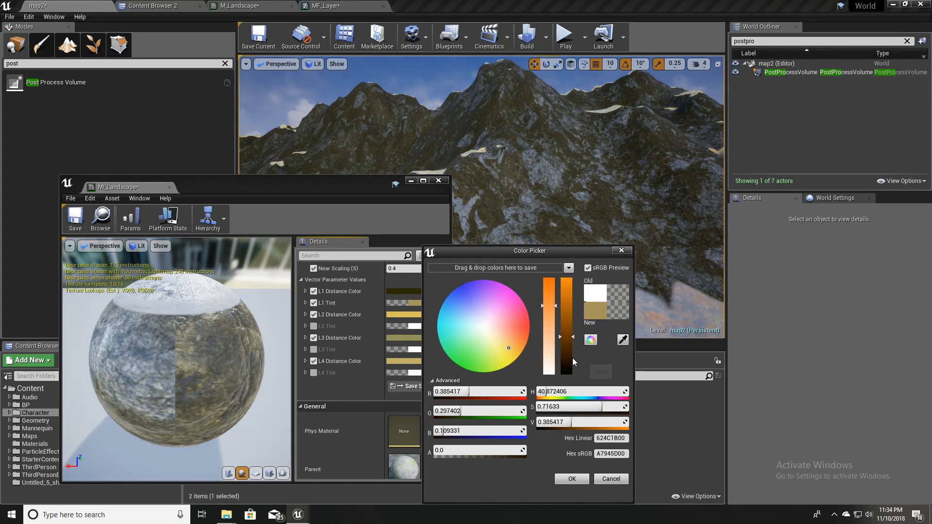
click(572, 479)
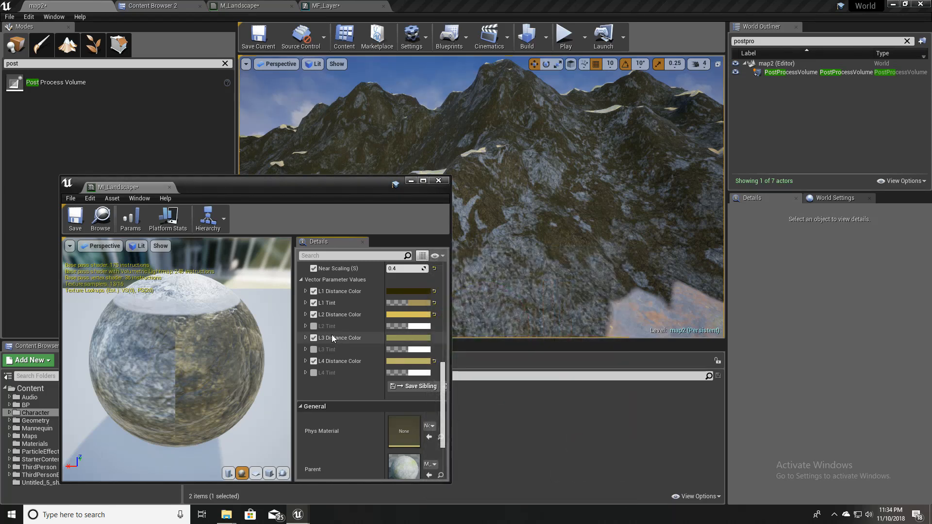
- Enable the L2 Tint parameter and bring the sandy ground beside the rock into close view
right_drag(539, 223, 461, 243)
key(a)
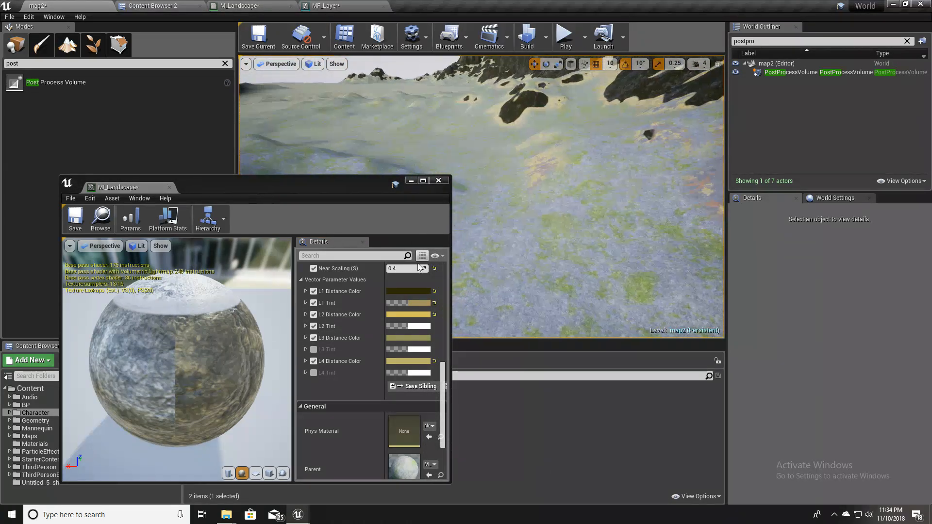
drag(449, 387, 474, 361)
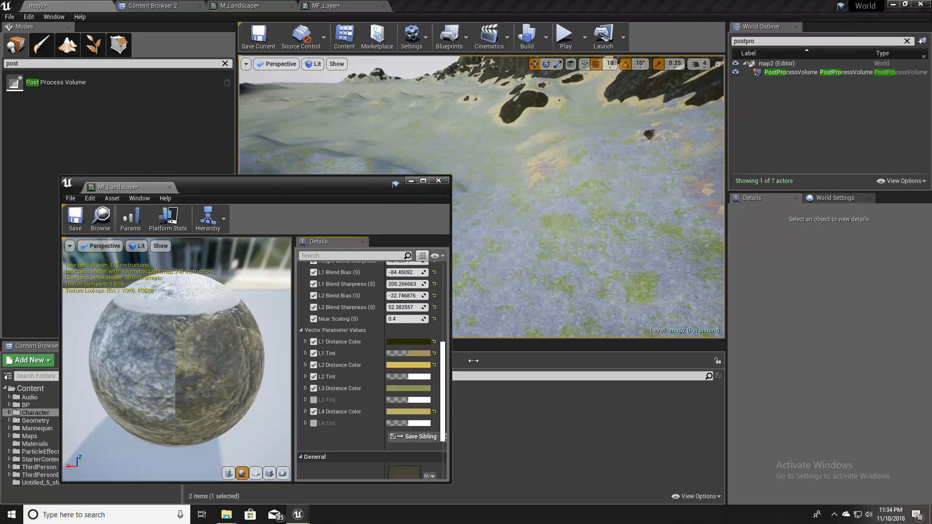
key(w)
right_drag(546, 278, 538, 258)
key(w)
key(w)
key(w)
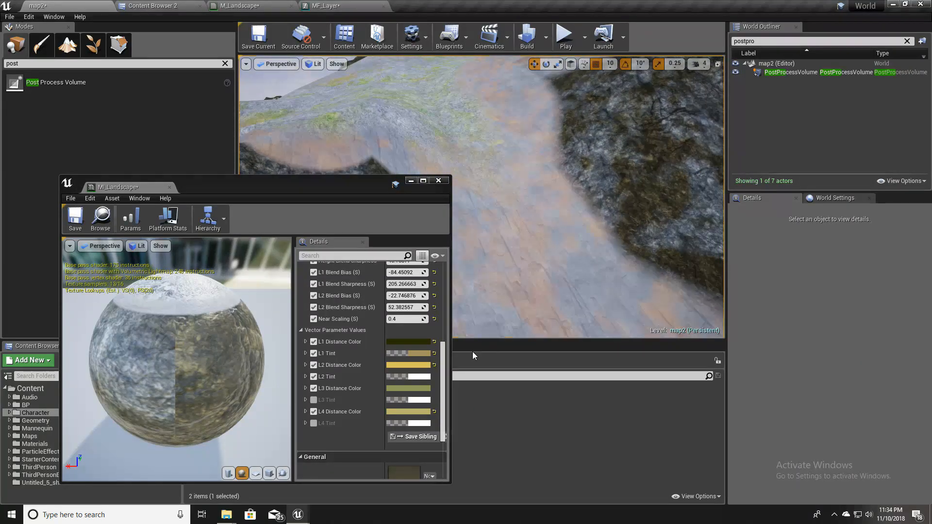
- Set MI_Landscape's L2 Tint to orange (hex sRGB FFBC4100), leaving L2 Distance Color as it is
click(404, 366)
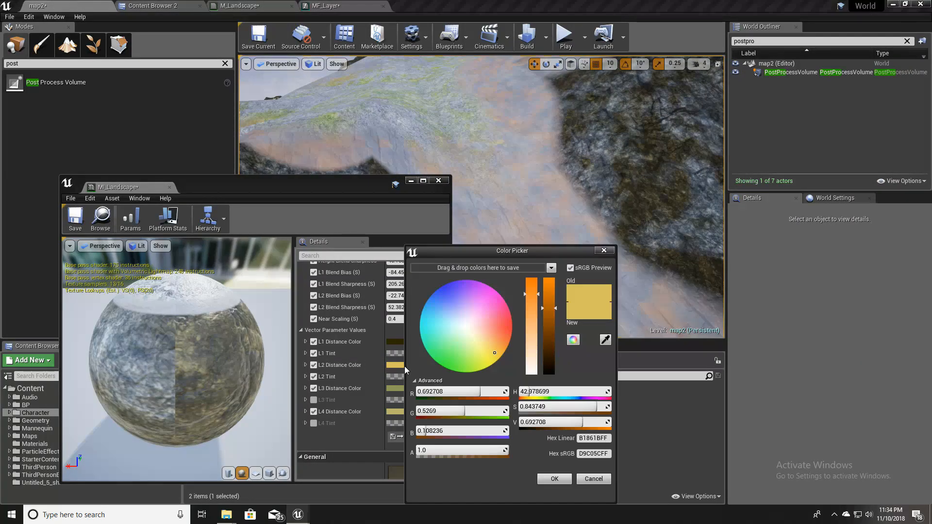
click(599, 481)
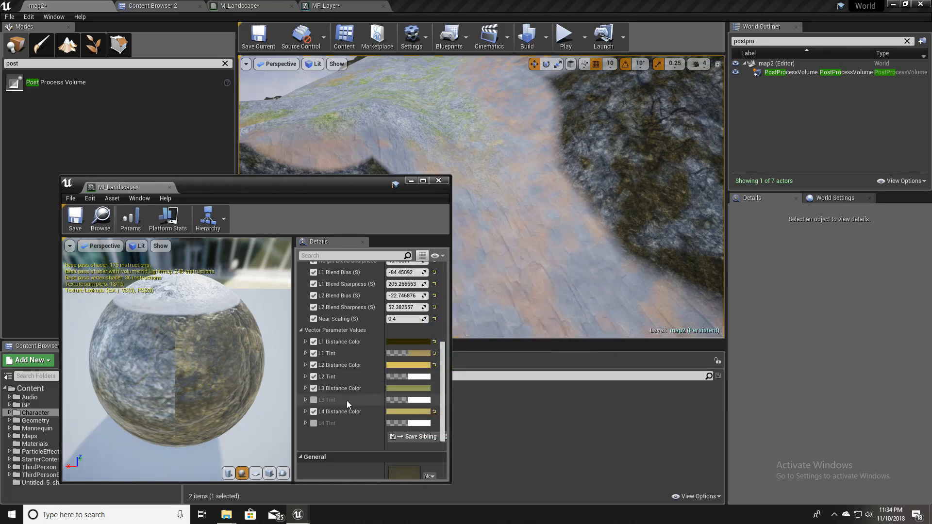
click(411, 379)
click(503, 331)
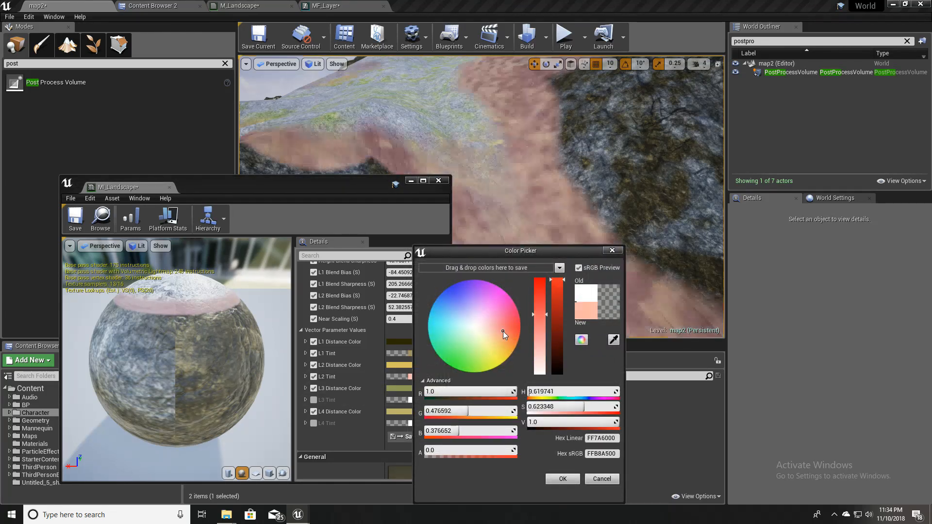
drag(508, 347, 515, 350)
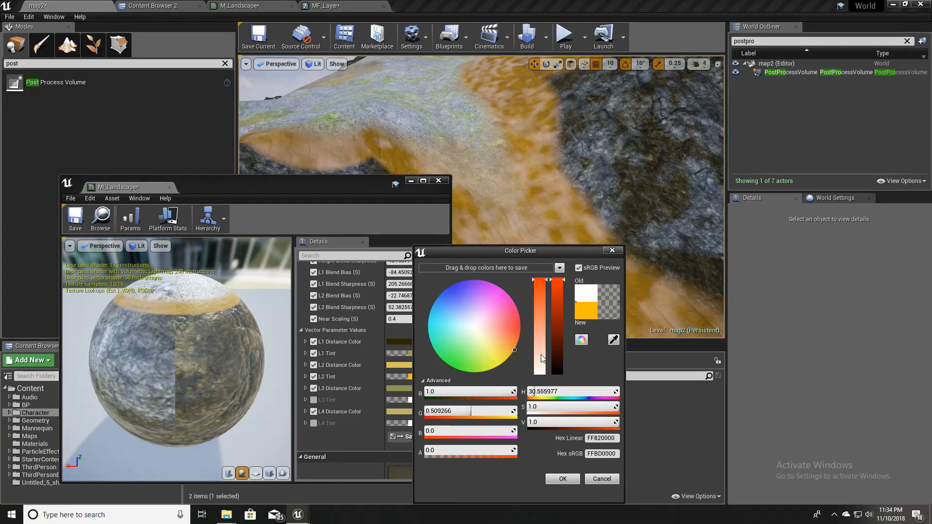
drag(510, 345, 506, 346)
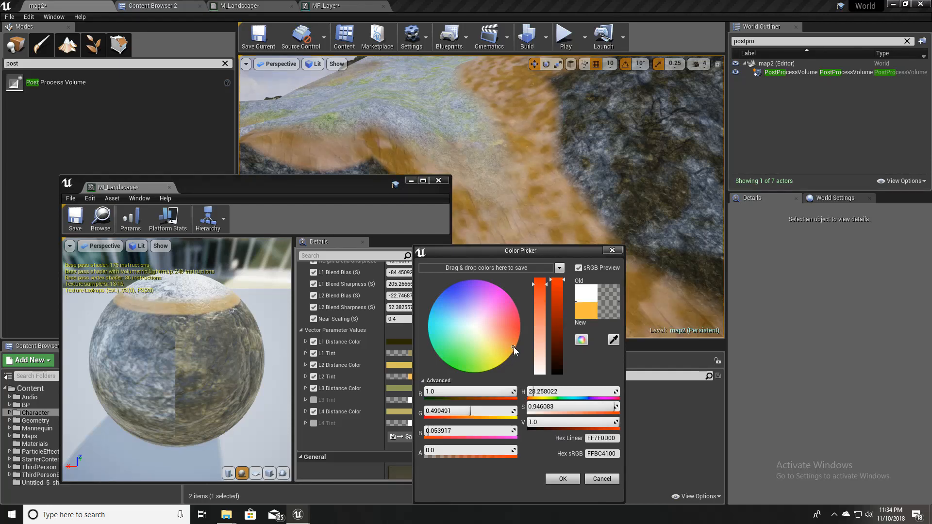
click(561, 480)
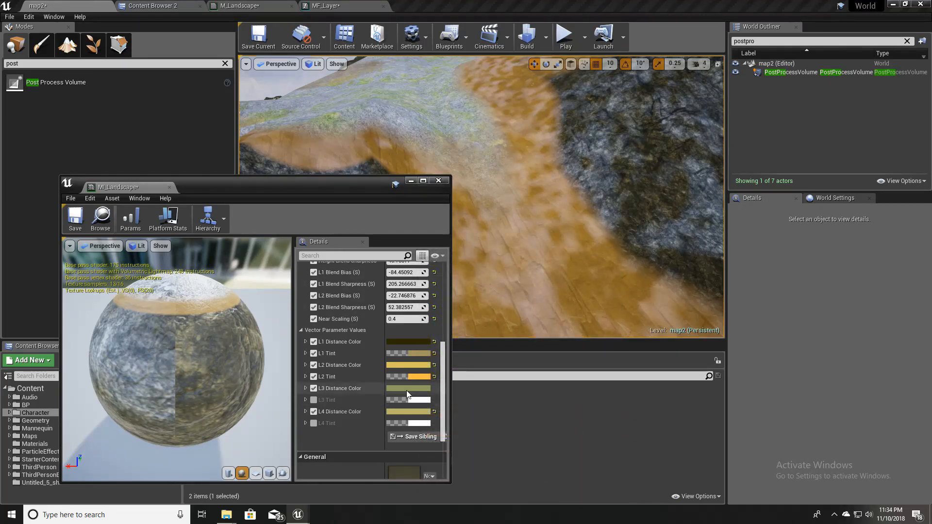
- Enable the L3 Tint parameter and bring the grassy slope into view beside the vector parameters
click(314, 400)
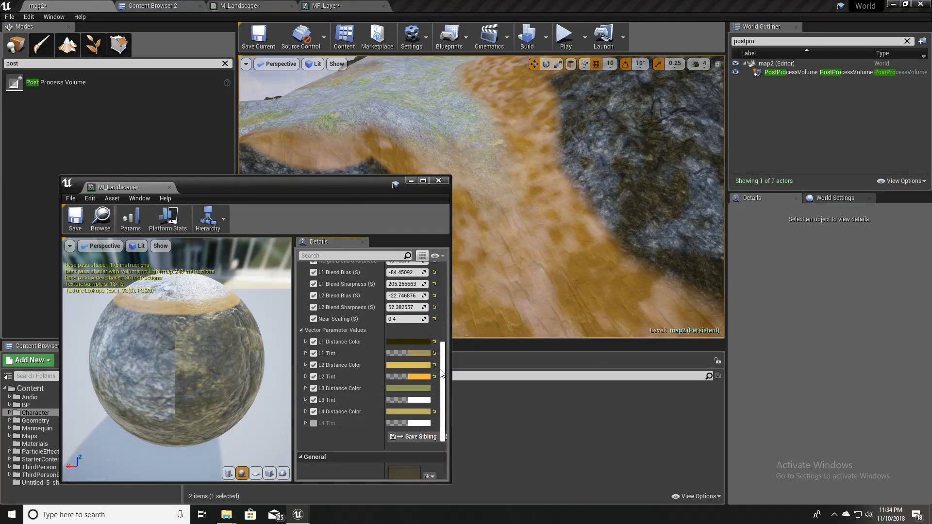
drag(445, 369, 454, 314)
mouse_move(506, 229)
right_down()
mouse_move(500, 224)
mouse_move(506, 228)
right_up()
scroll(381, 424, down, 3)
scroll(338, 395, down, 10)
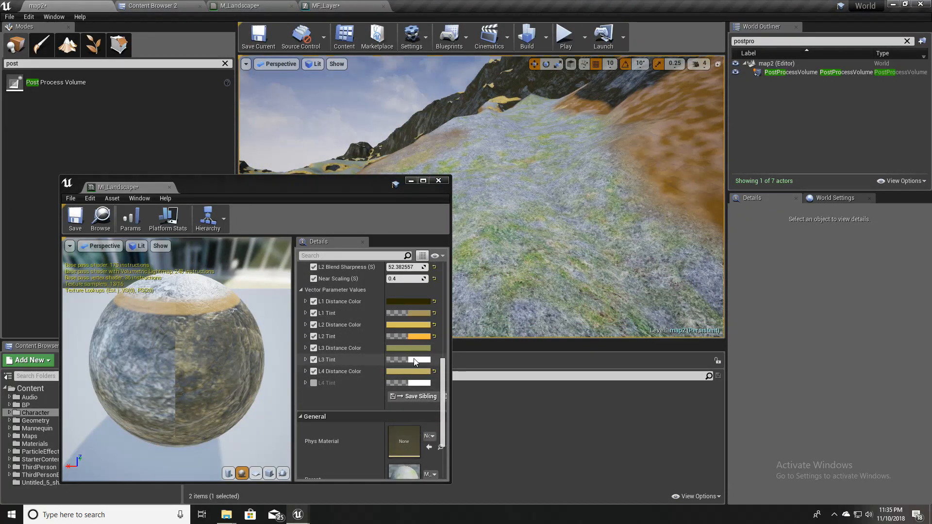
- Set MI_Landscape's L3 Tint to a pale yellow (hex sRGB FFE69000) and check it against the surrounding terrain
click(415, 362)
click(459, 346)
click(479, 348)
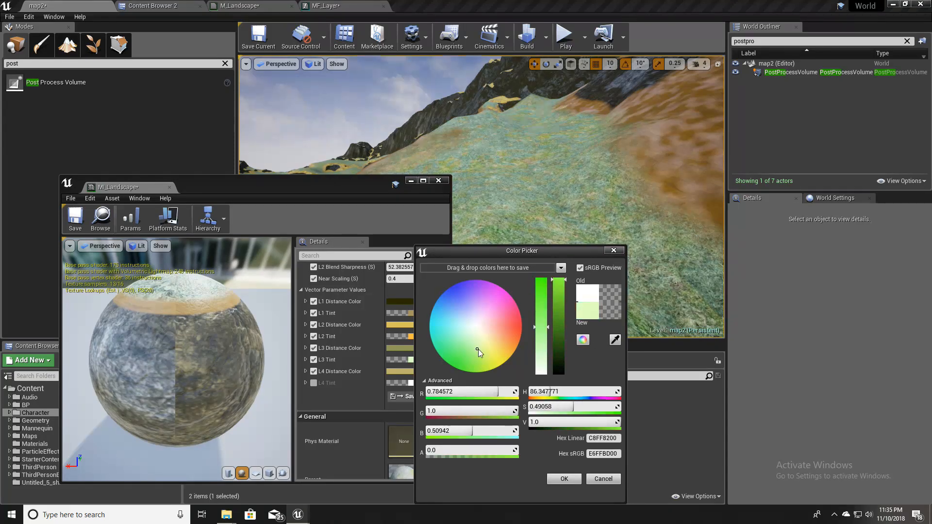
click(485, 348)
click(500, 354)
click(504, 351)
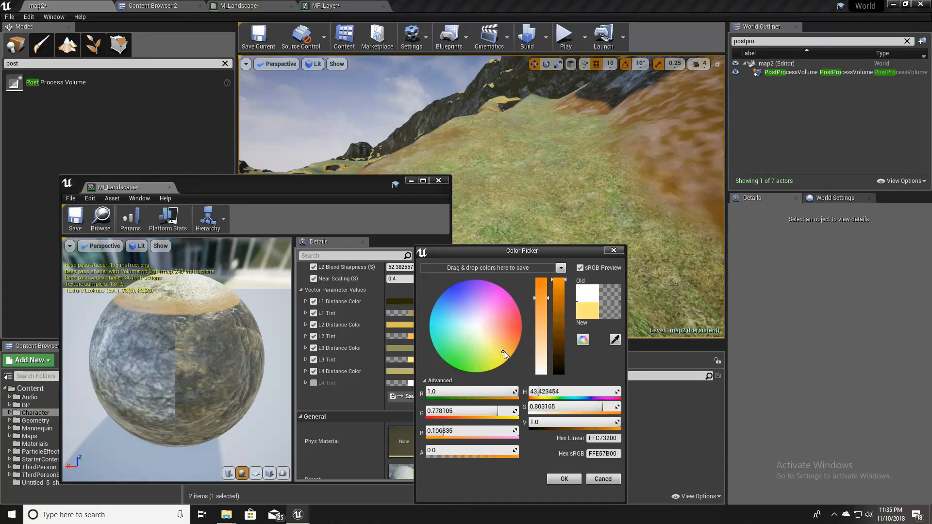
click(501, 349)
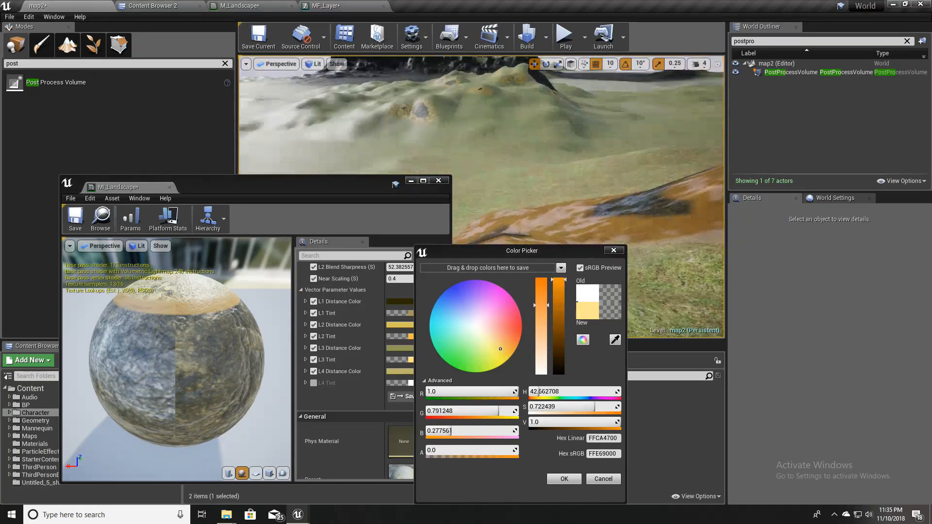
right_drag(548, 194, 665, 167)
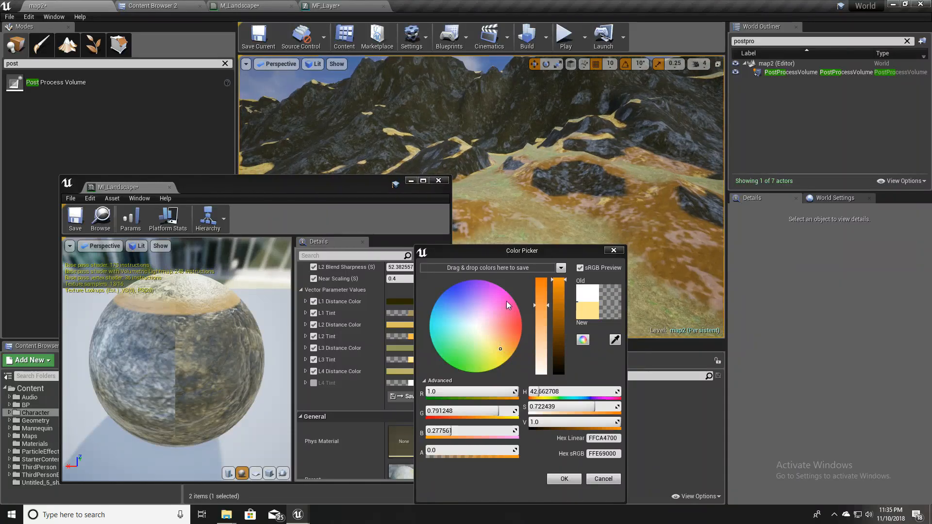
click(565, 479)
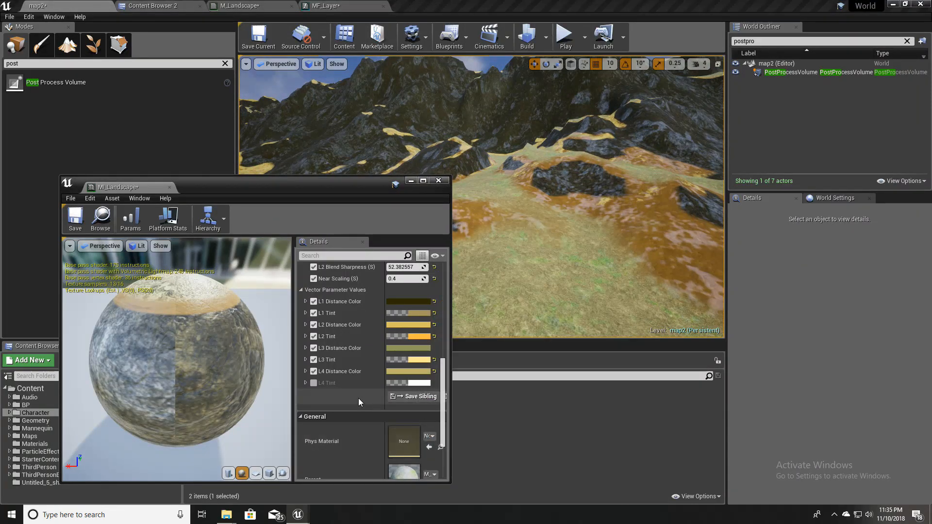
- Enable the L4 Tint parameter and turn the level view to the flat plain below the mountains
click(314, 383)
right_drag(534, 166, 709, 153)
right_drag(582, 156, 522, 289)
- Try several hues and brightness levels for L4 Tint and set it to a warm pale yellow (hex sRGB FEE59700)
click(415, 383)
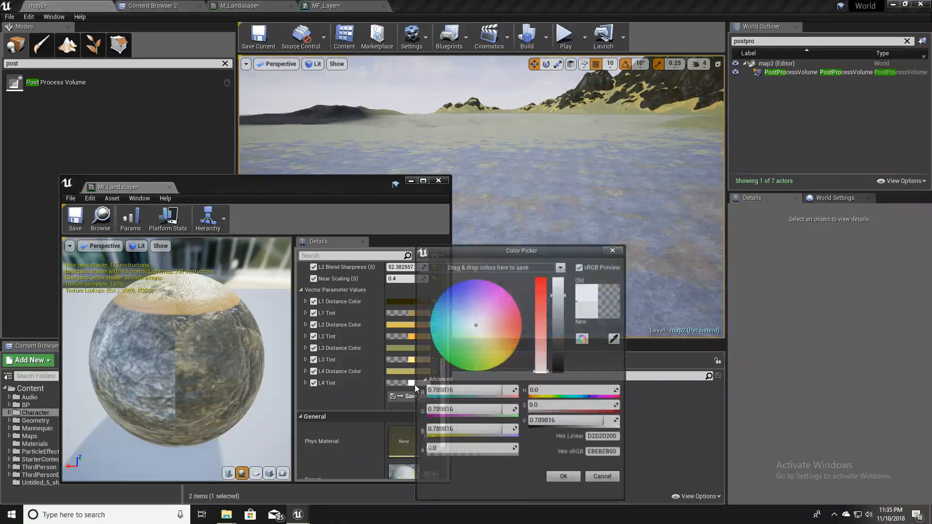
mouse_move(492, 342)
mouse_down()
mouse_move(501, 335)
mouse_move(506, 353)
mouse_move(488, 332)
mouse_move(486, 343)
mouse_up()
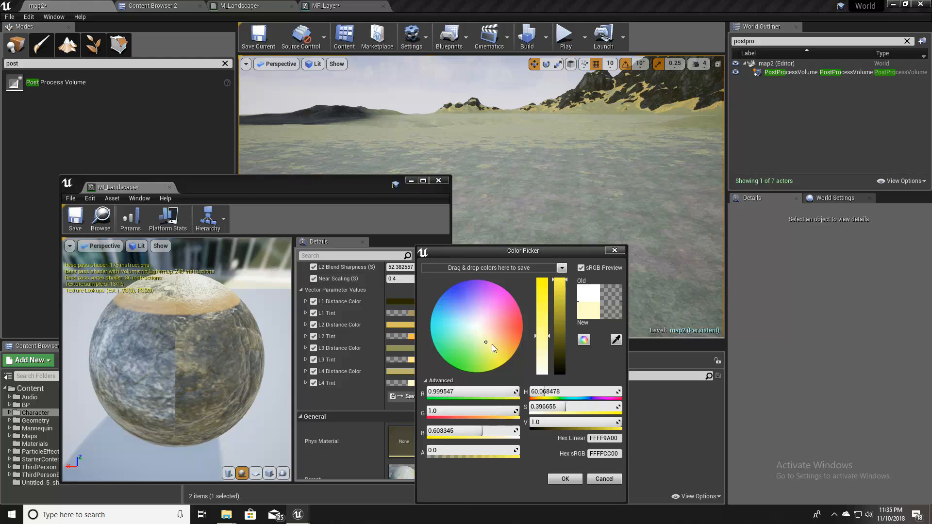
click(566, 370)
drag(566, 370, 566, 372)
mouse_move(496, 349)
mouse_down()
mouse_move(452, 329)
mouse_move(480, 323)
mouse_move(497, 342)
mouse_up()
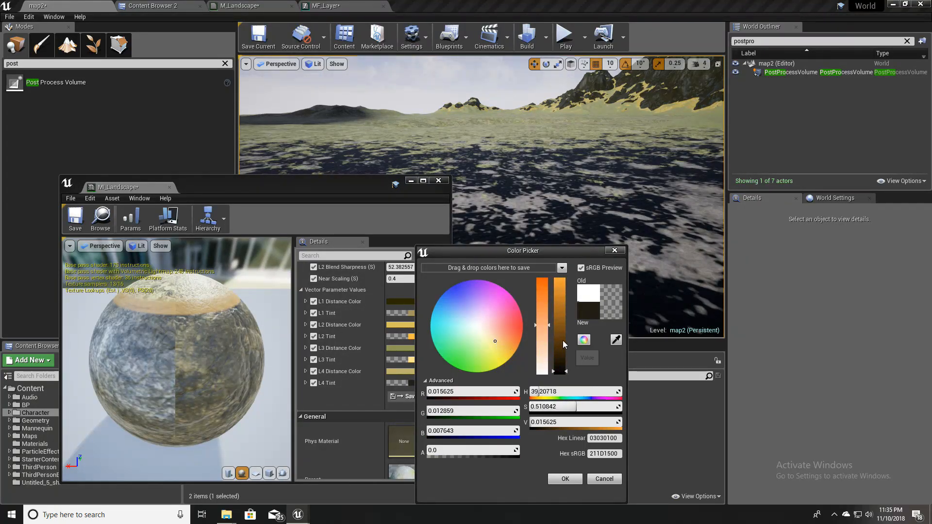
drag(564, 345, 561, 301)
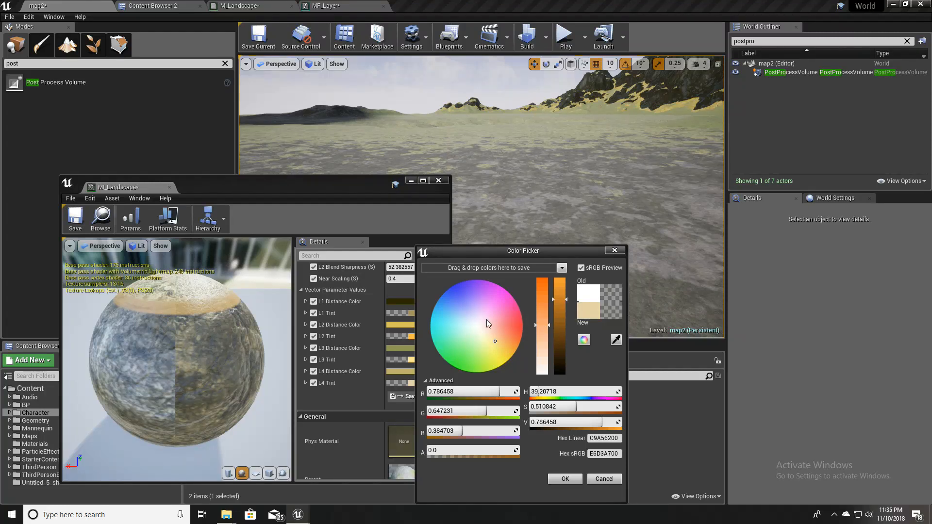
drag(486, 322, 475, 326)
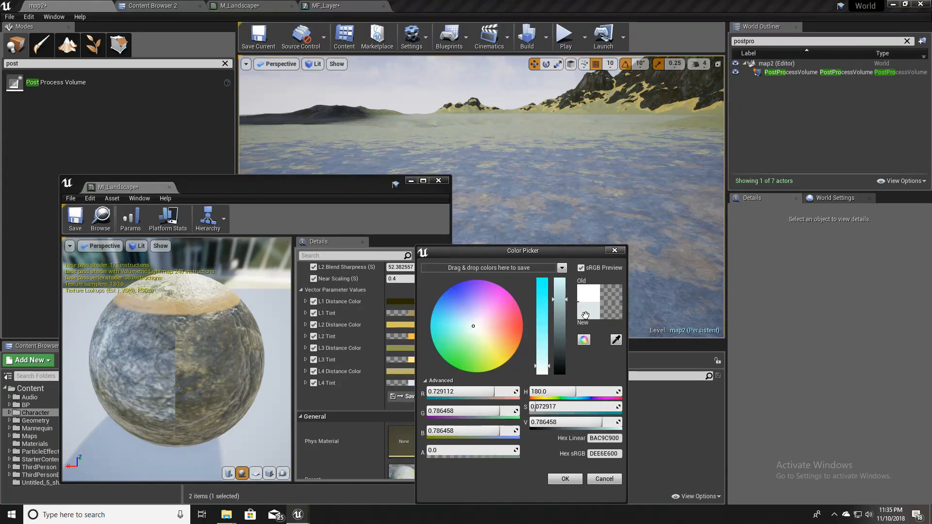
drag(560, 299, 570, 280)
drag(494, 315, 499, 345)
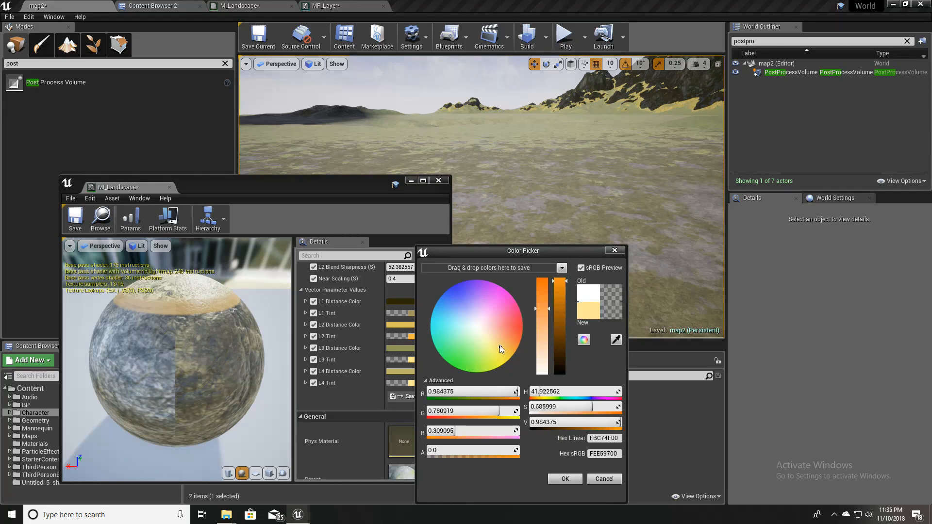
click(574, 479)
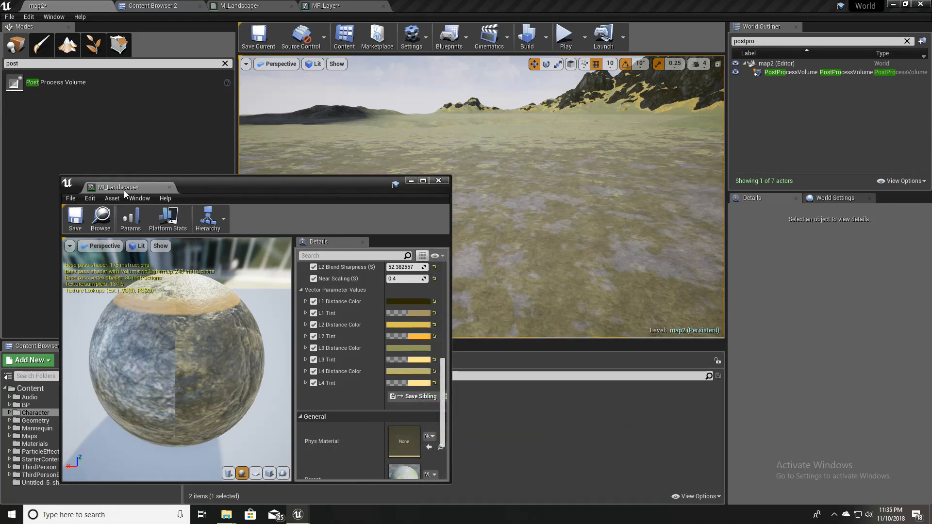
- Dock the MI_Landscape editor back into the main window and show the map2 viewport in full screen over the plain
drag(125, 191, 461, 4)
click(52, 4)
right_drag(389, 170, 251, 188)
key(F11)
key(w)
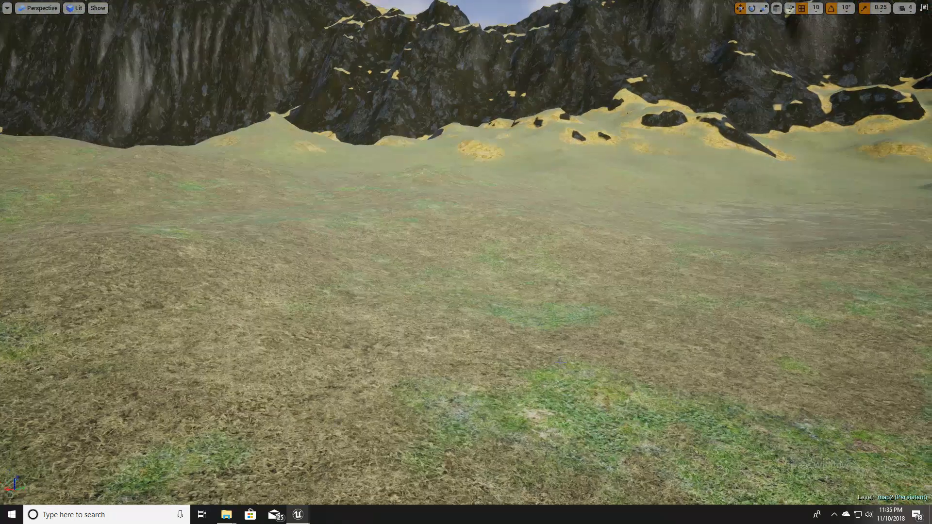
- Play the level and run the character across the plain to examine how near and distant terrain colours blend
key(alt+p)
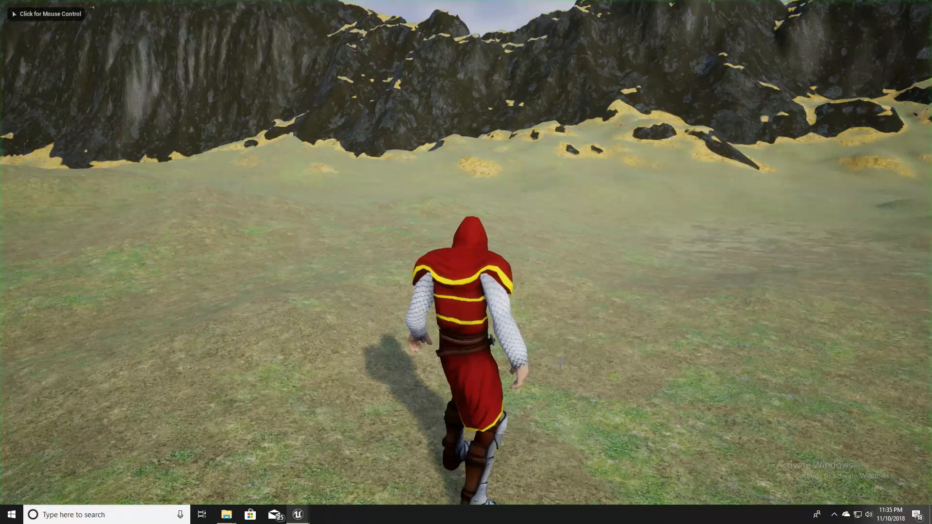
click(560, 364)
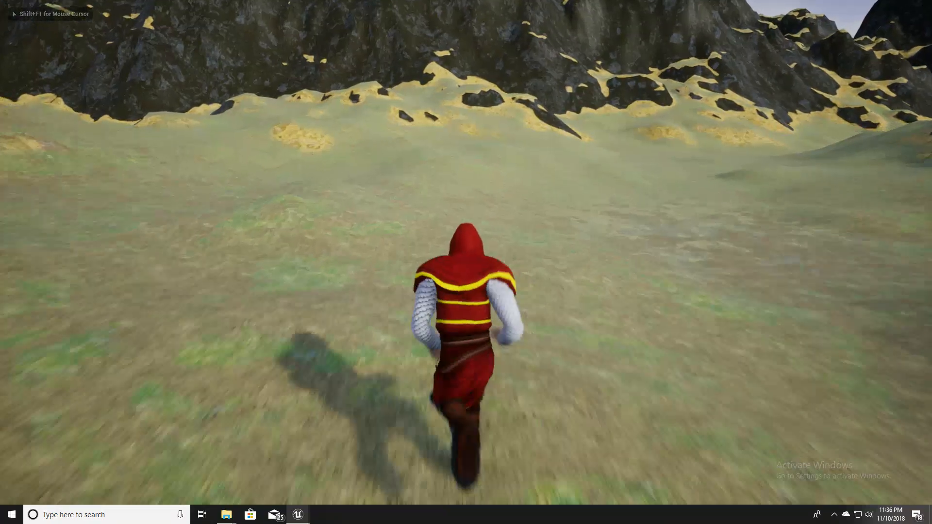
key(d)
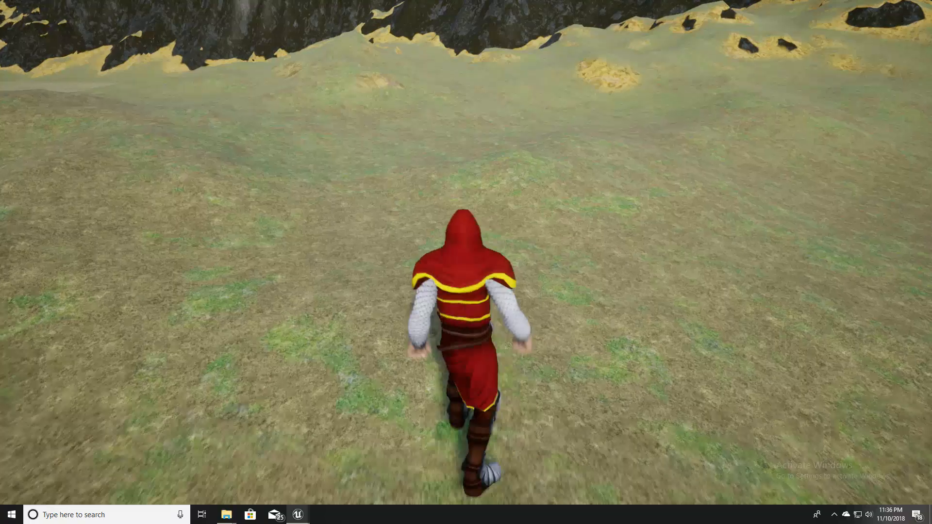
key(w)
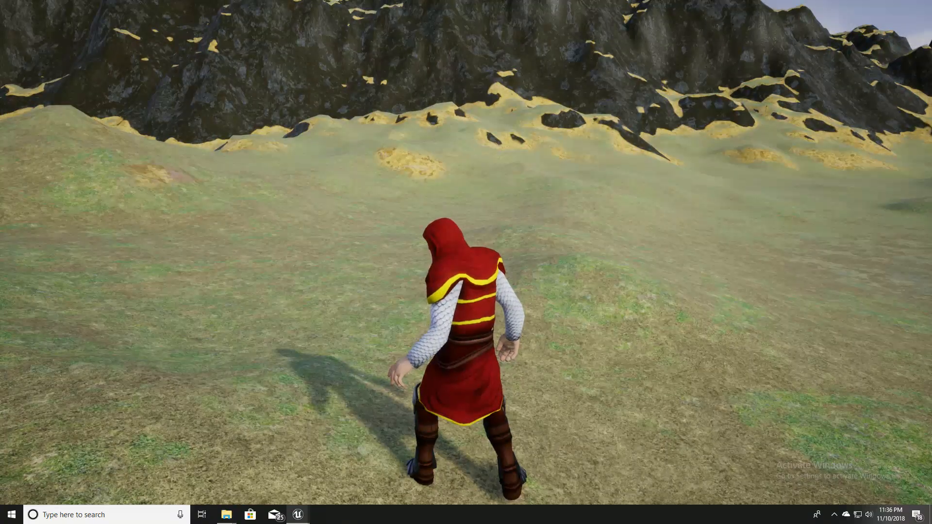
key(w)
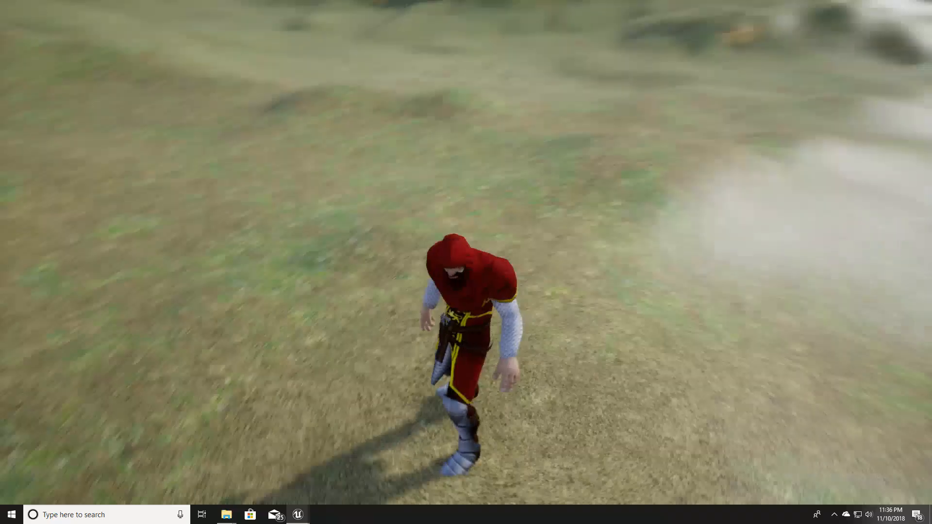
key(w)
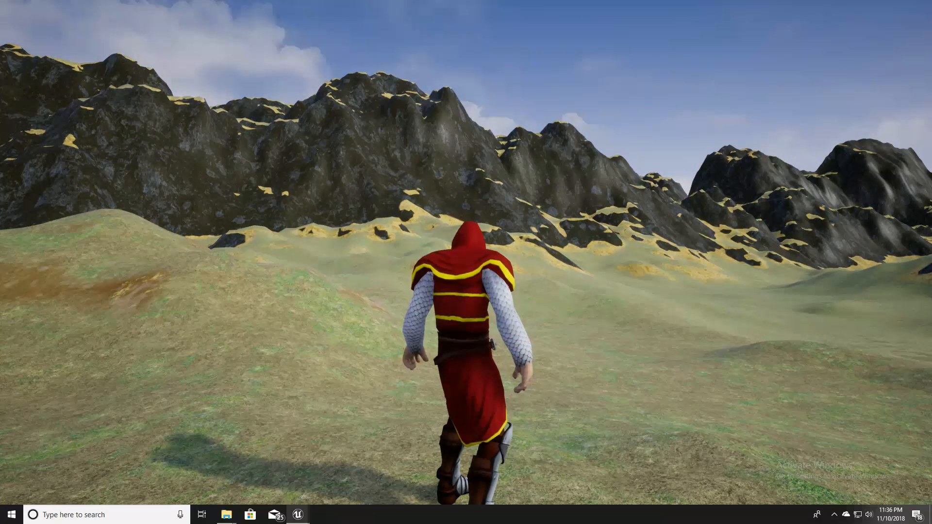
- Run the character across the plain facing the flat-topped mountain to examine the ground's shine and distance blending, and end the play session
key(F11)
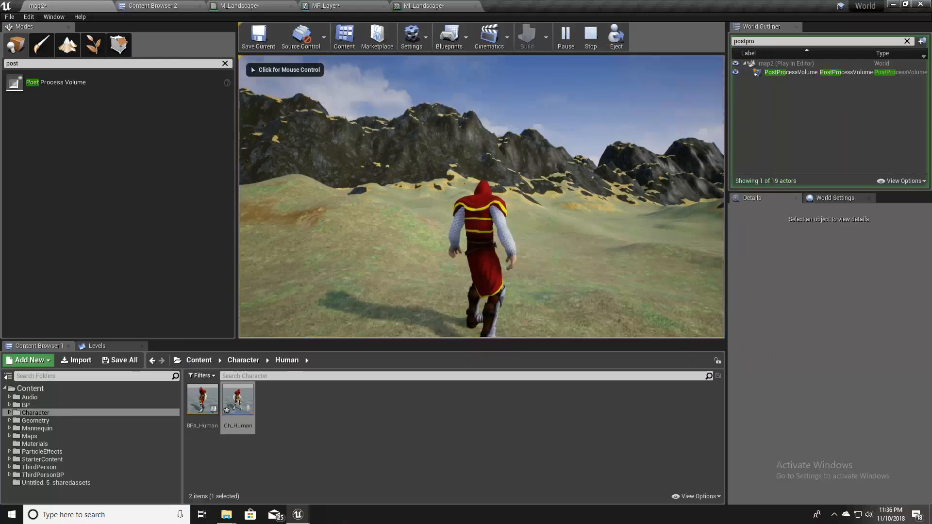
key(F11)
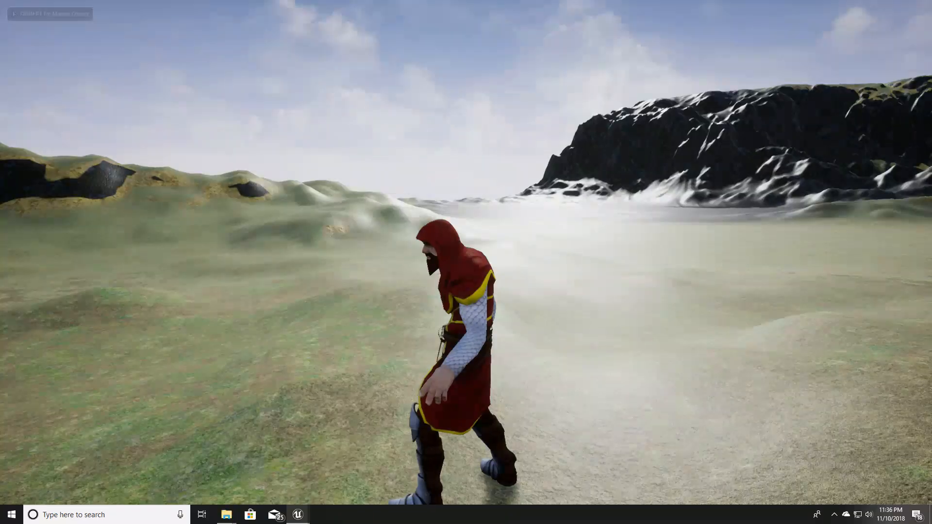
key(d)
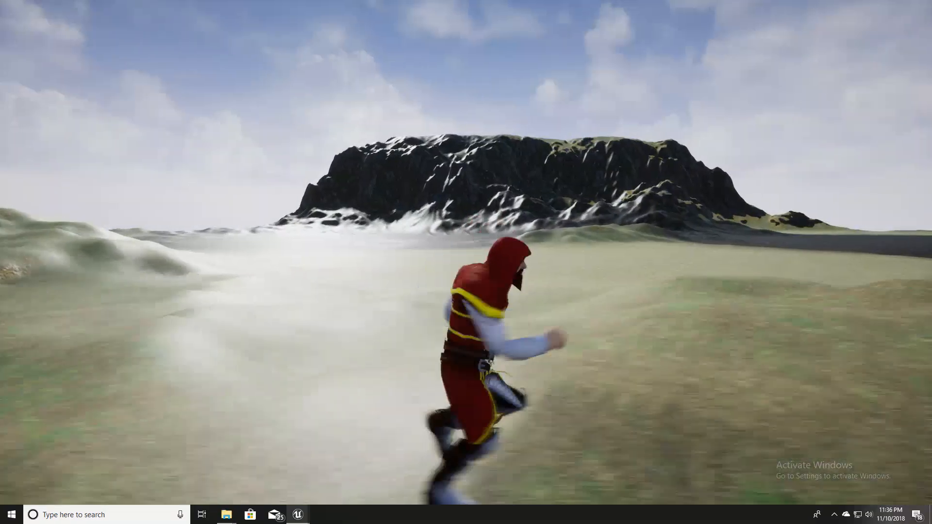
key(w)
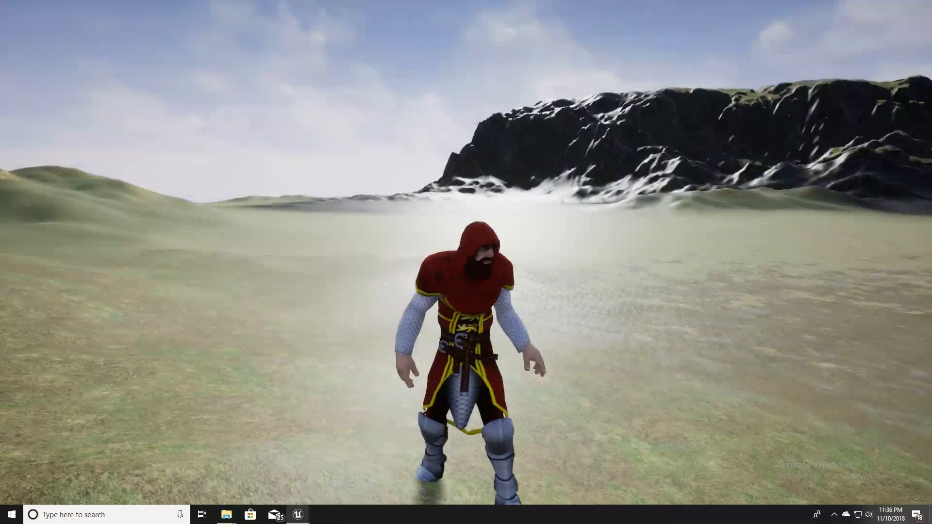
key(w)
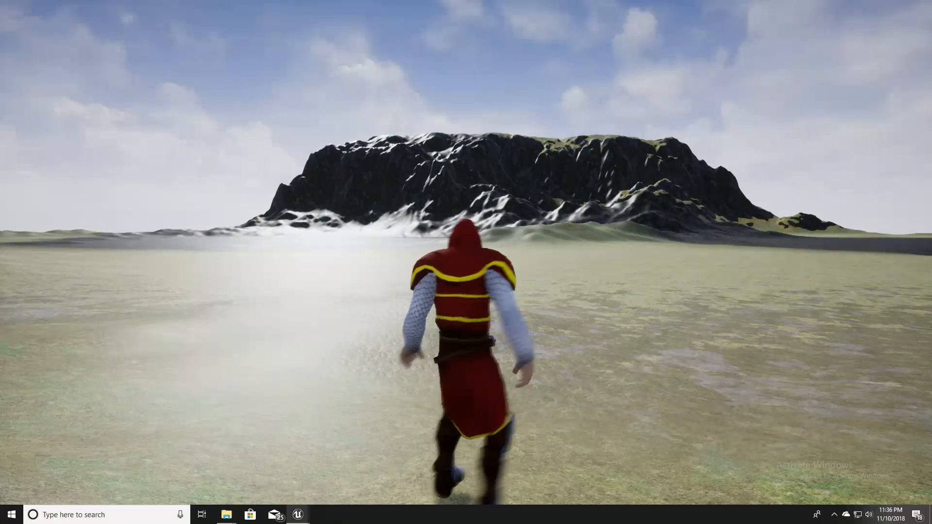
key(a)
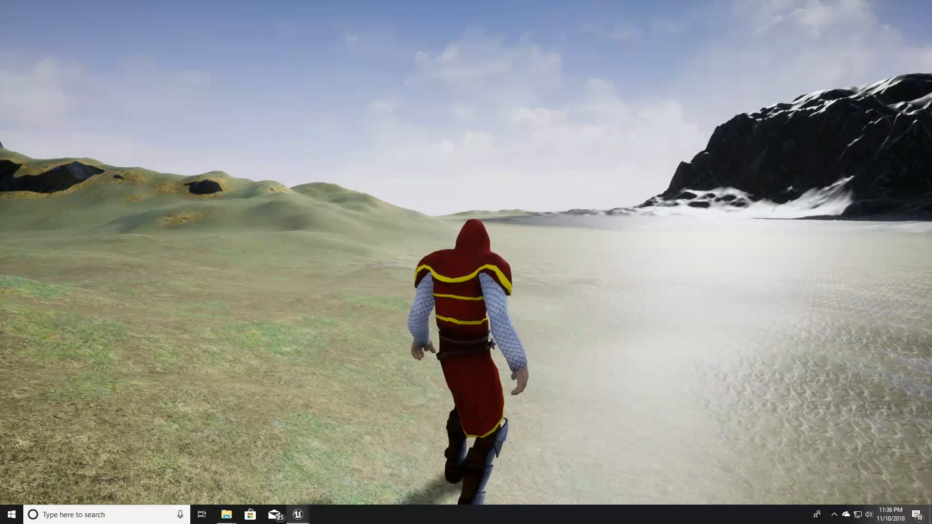
key(F11)
key(F11)
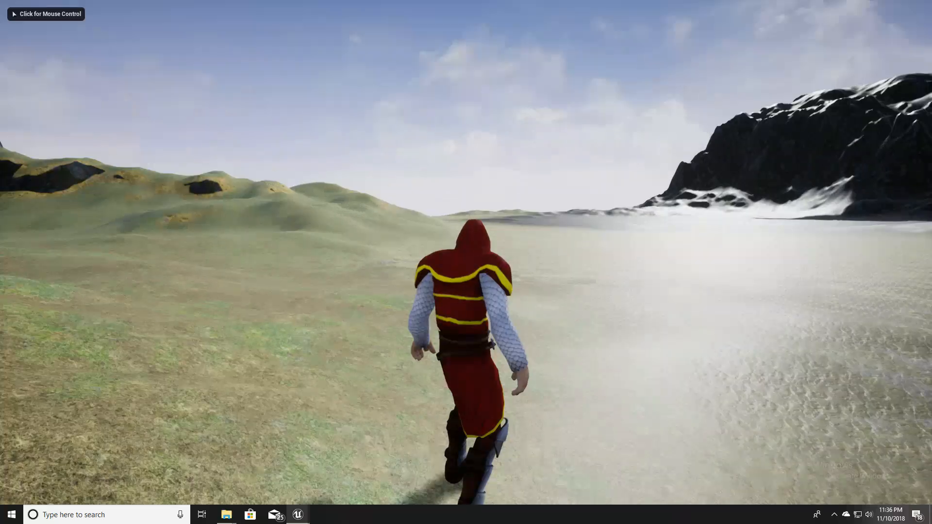
click(466, 253)
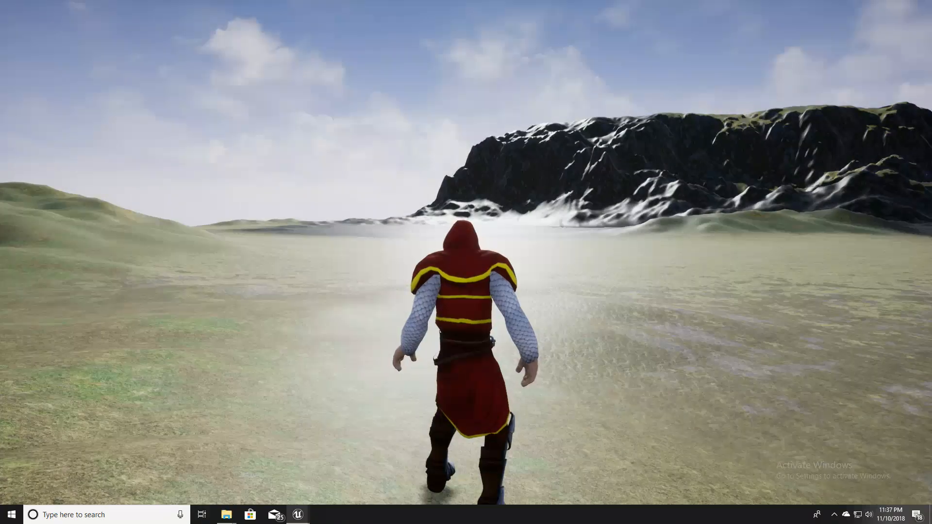
key(Escape)
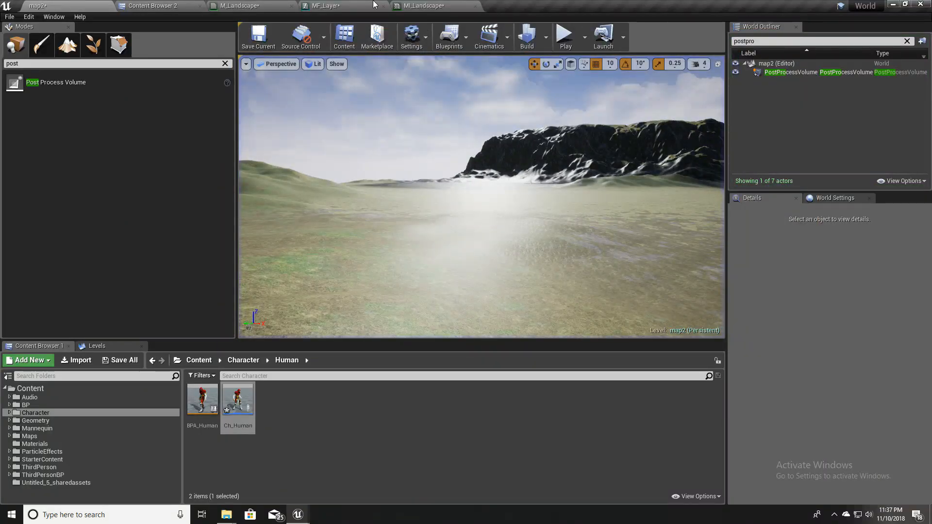
- Review the MF_Layer graph, from the MakeMaterialAttributes inputs and Distance Blending group to the noise texture nodes above Distance Near Texture Scales
click(334, 4)
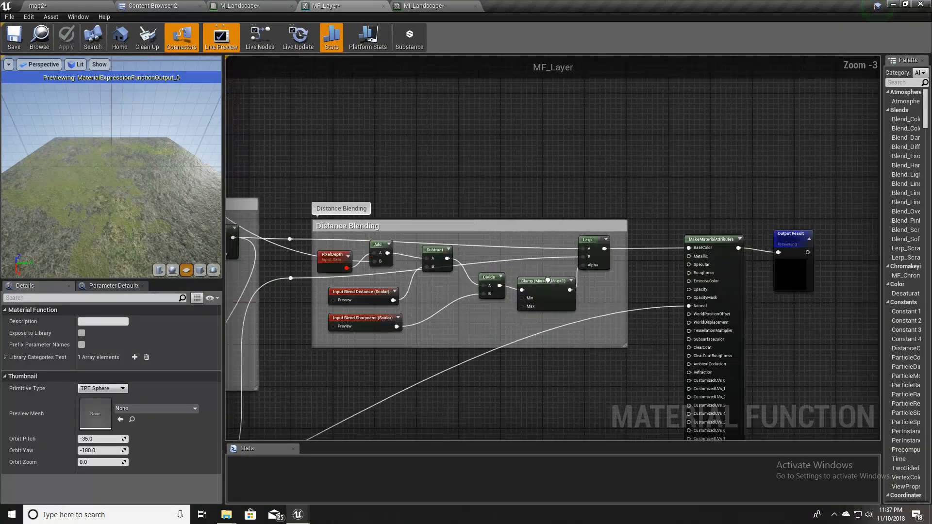
scroll(605, 286, up, 3)
right_drag(472, 290, 480, 243)
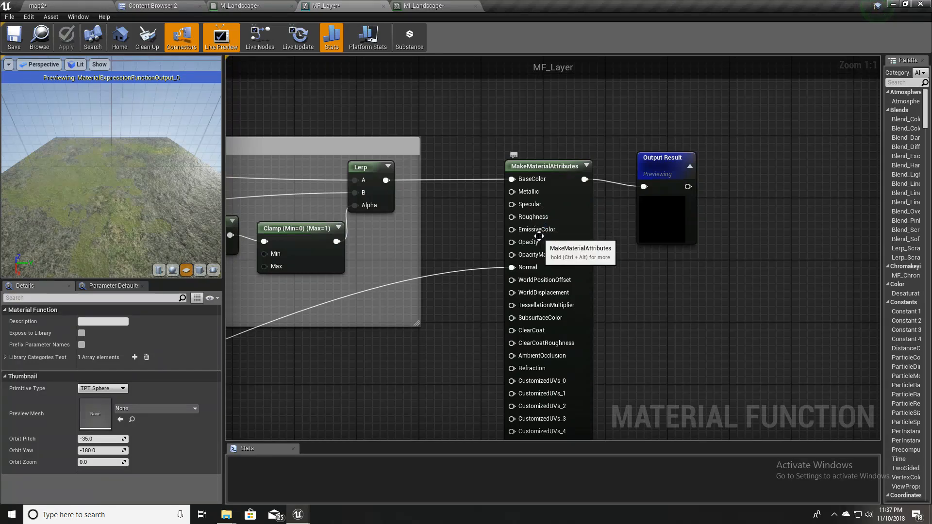
scroll(475, 247, down, 4)
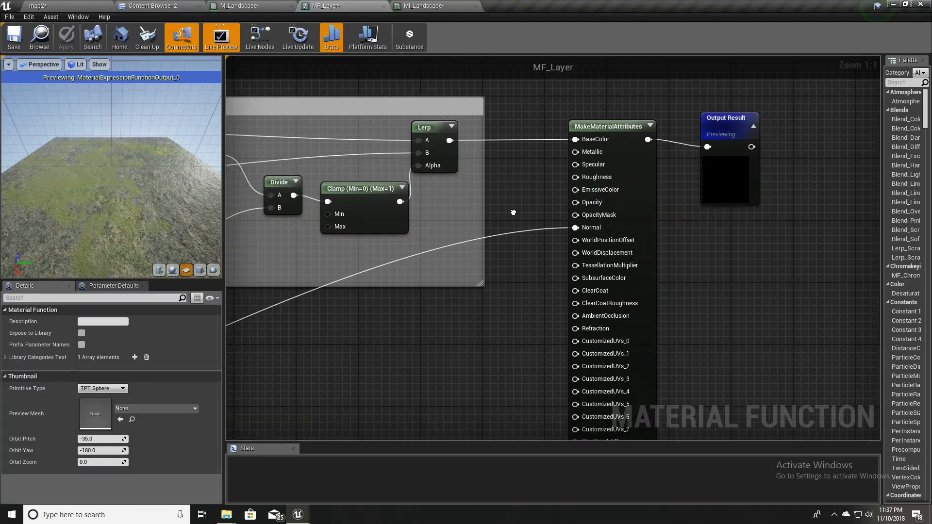
scroll(612, 296, down, 4)
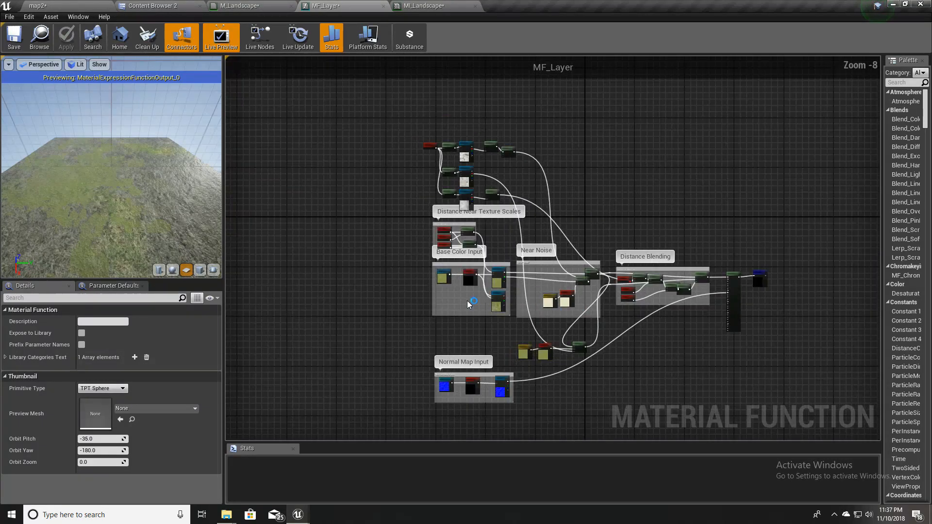
scroll(468, 282, up, 3)
right_drag(409, 196, 382, 353)
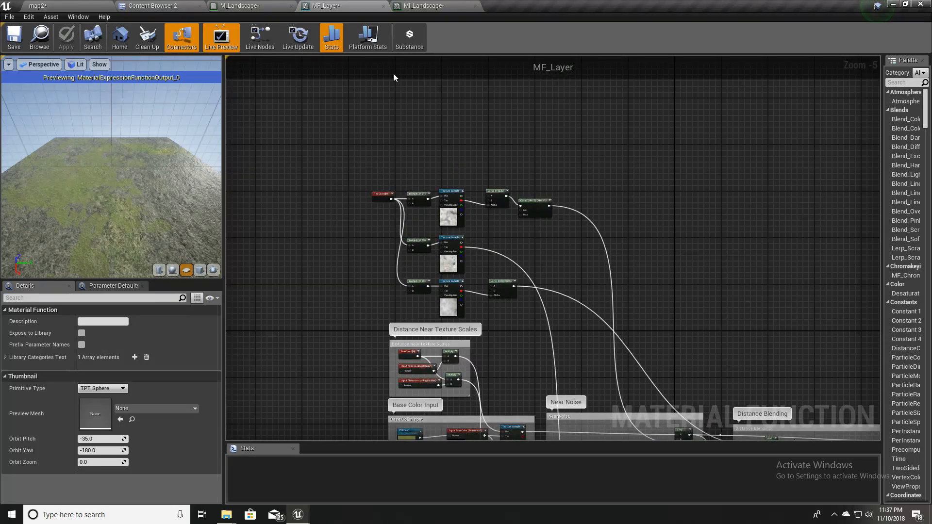
- Return to map2 and examine the grassy ground and the mountains behind it in a full-screen viewport
click(62, 6)
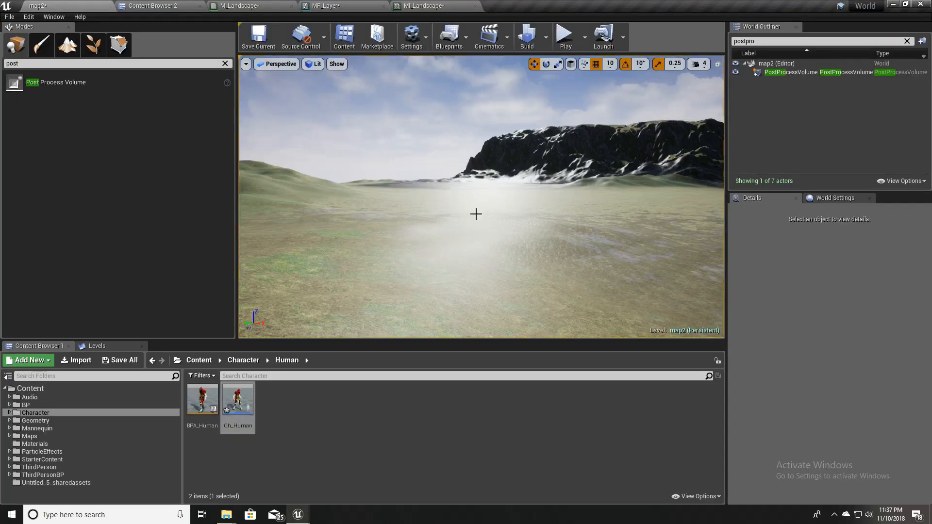
key(F11)
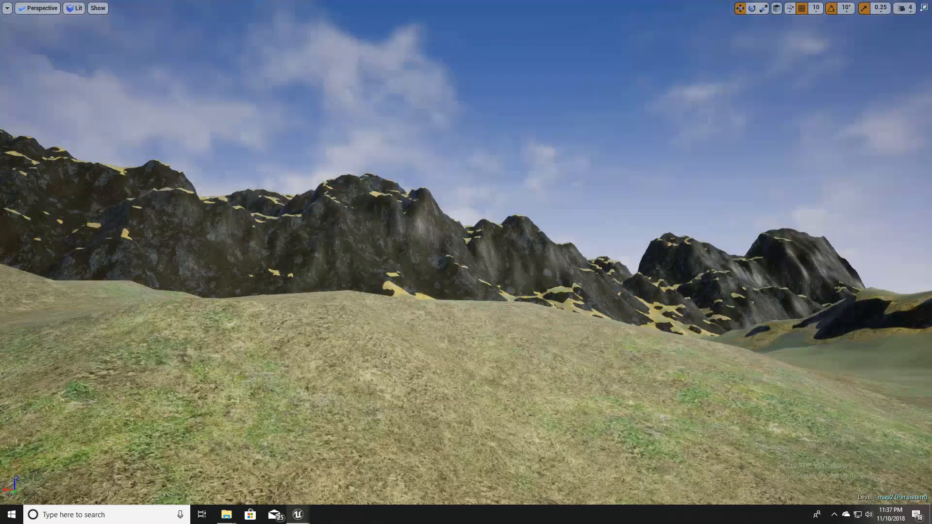
right_drag(471, 211, 505, 215)
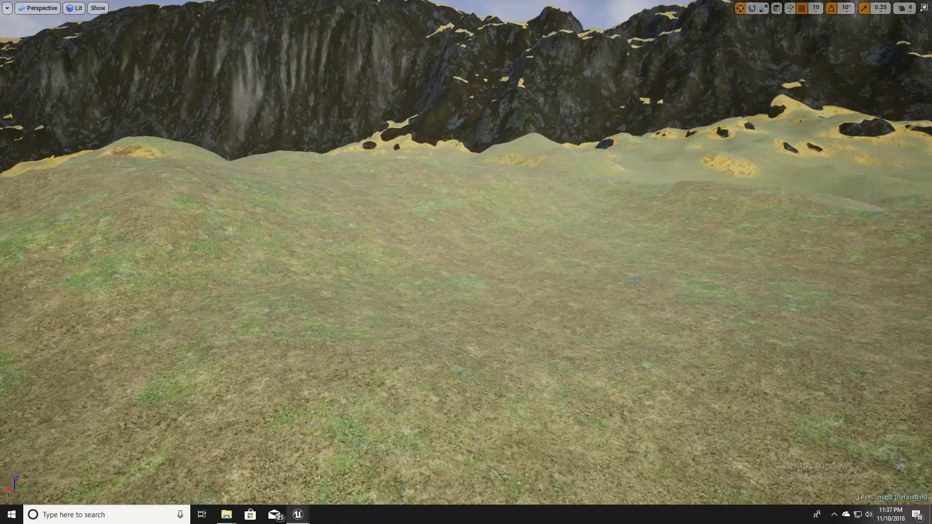
right_drag(635, 282, 680, 258)
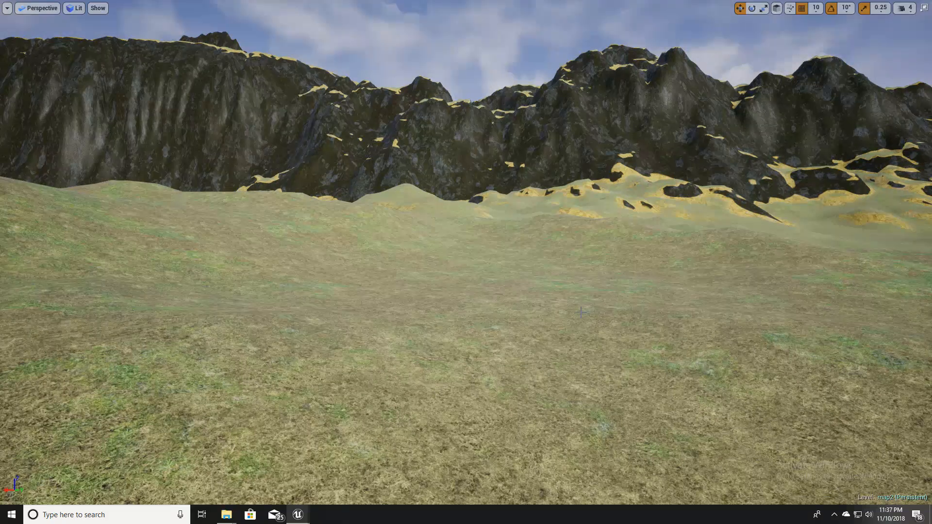